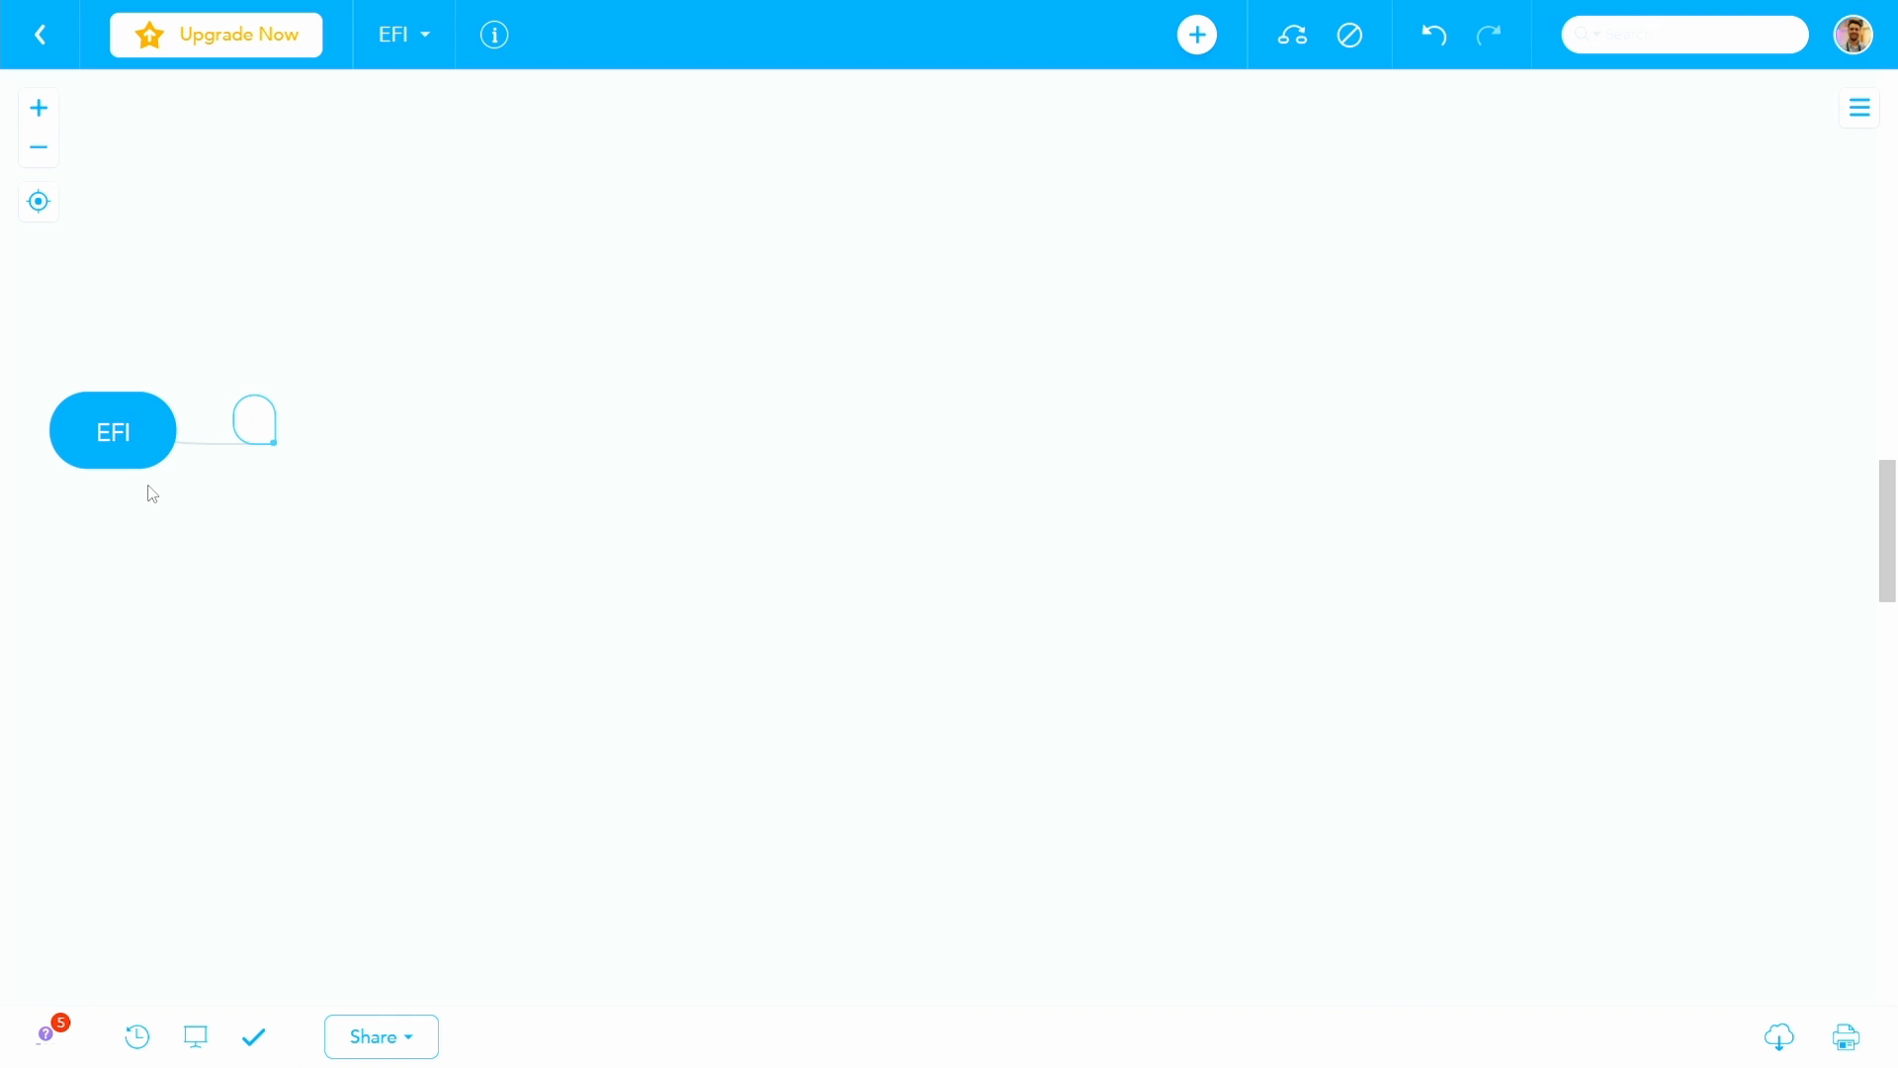
- Add two branches named BOOT and OC to the central EFI topic
type("BOOT")
key("Return")
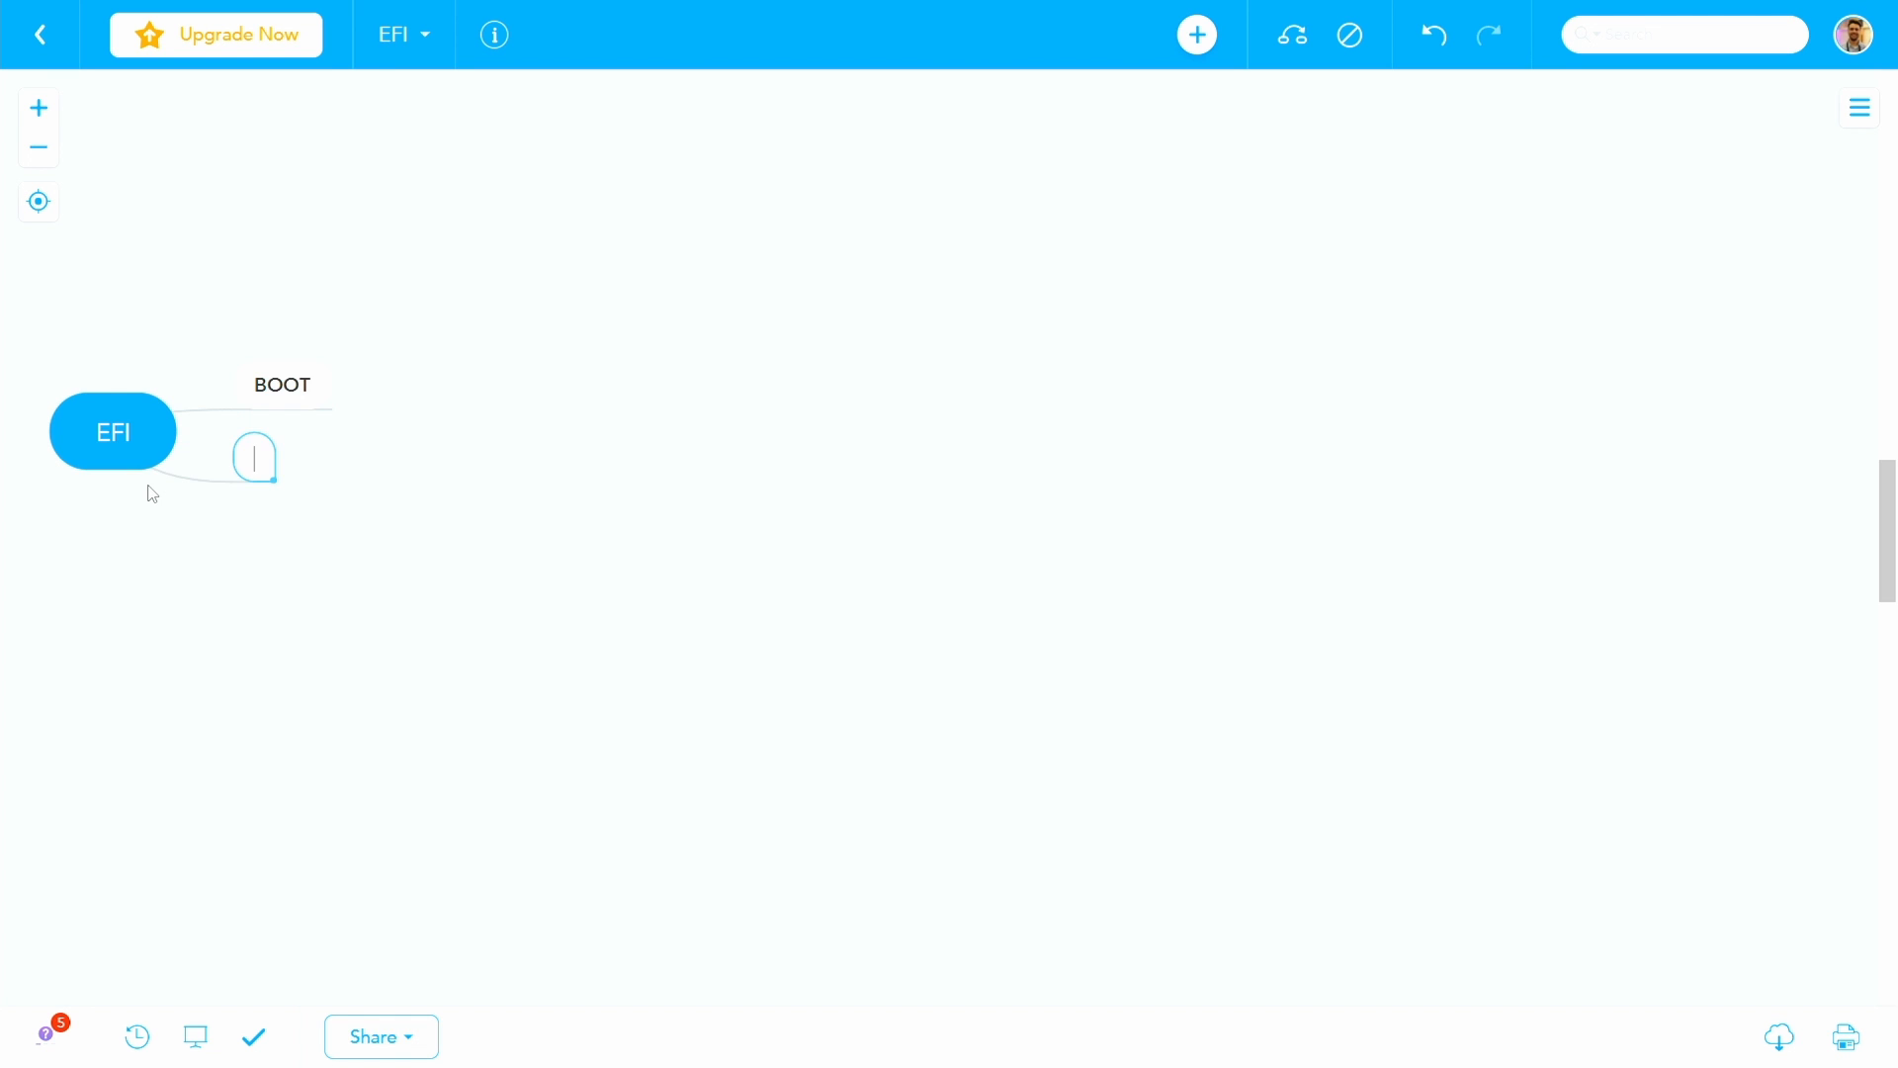
type("OC")
- Add a BOOTx64.efi subtopic under BOOT and give it a child topic named START
left_click(315, 387)
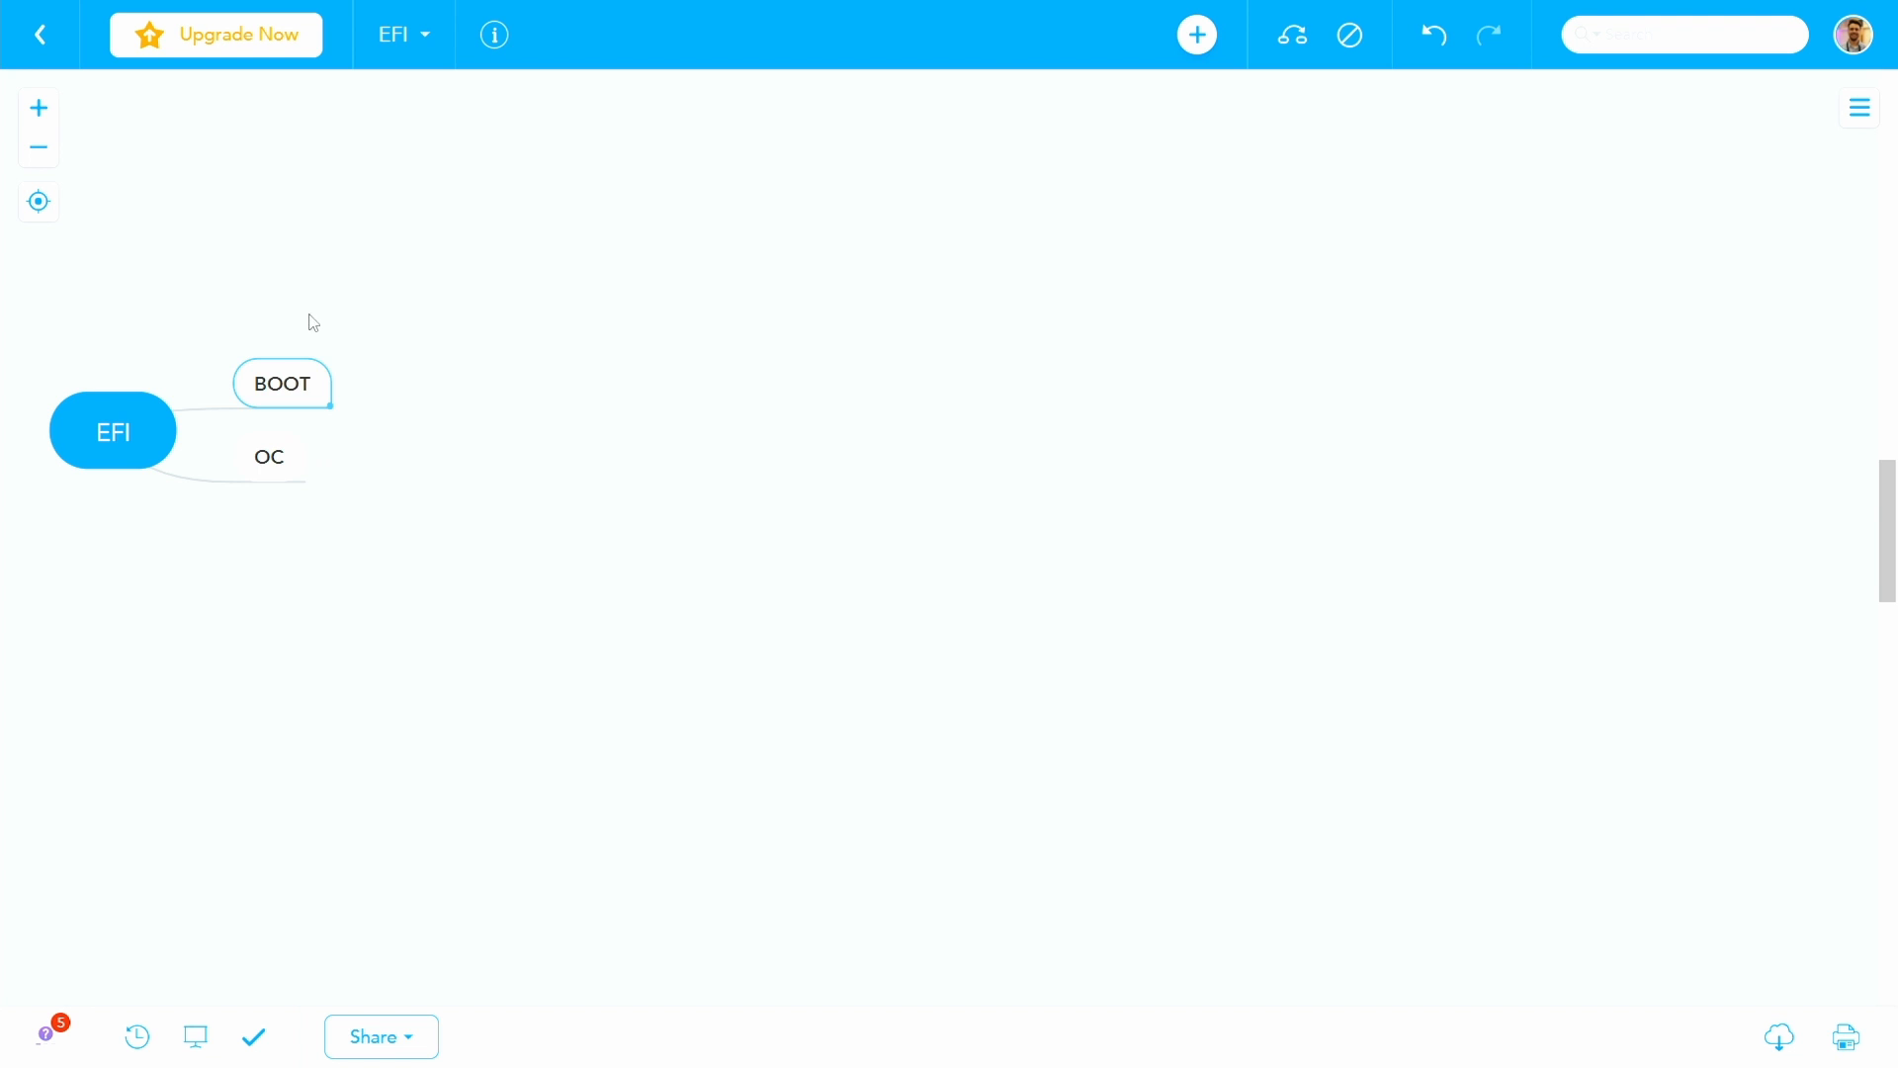
key("Tab")
type("BOOTx64")
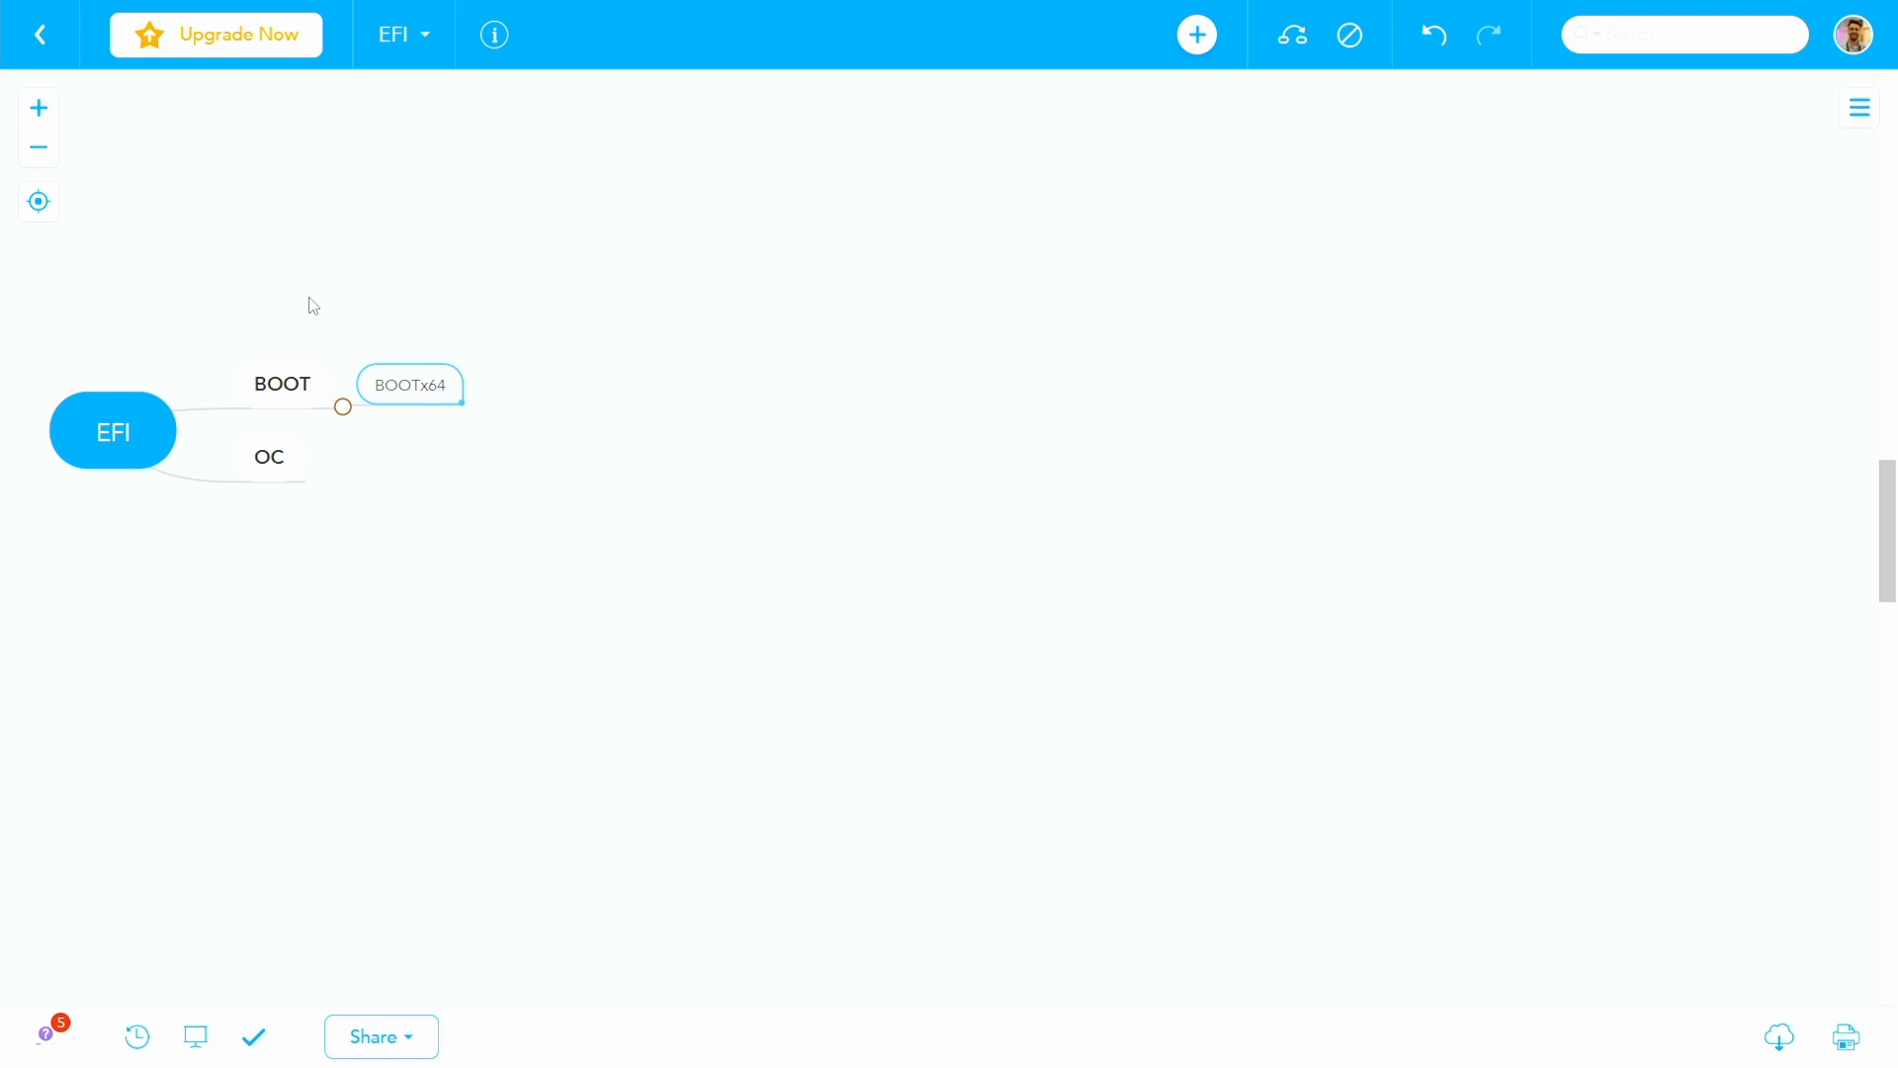
type(".efi")
key("Tab")
type("START")
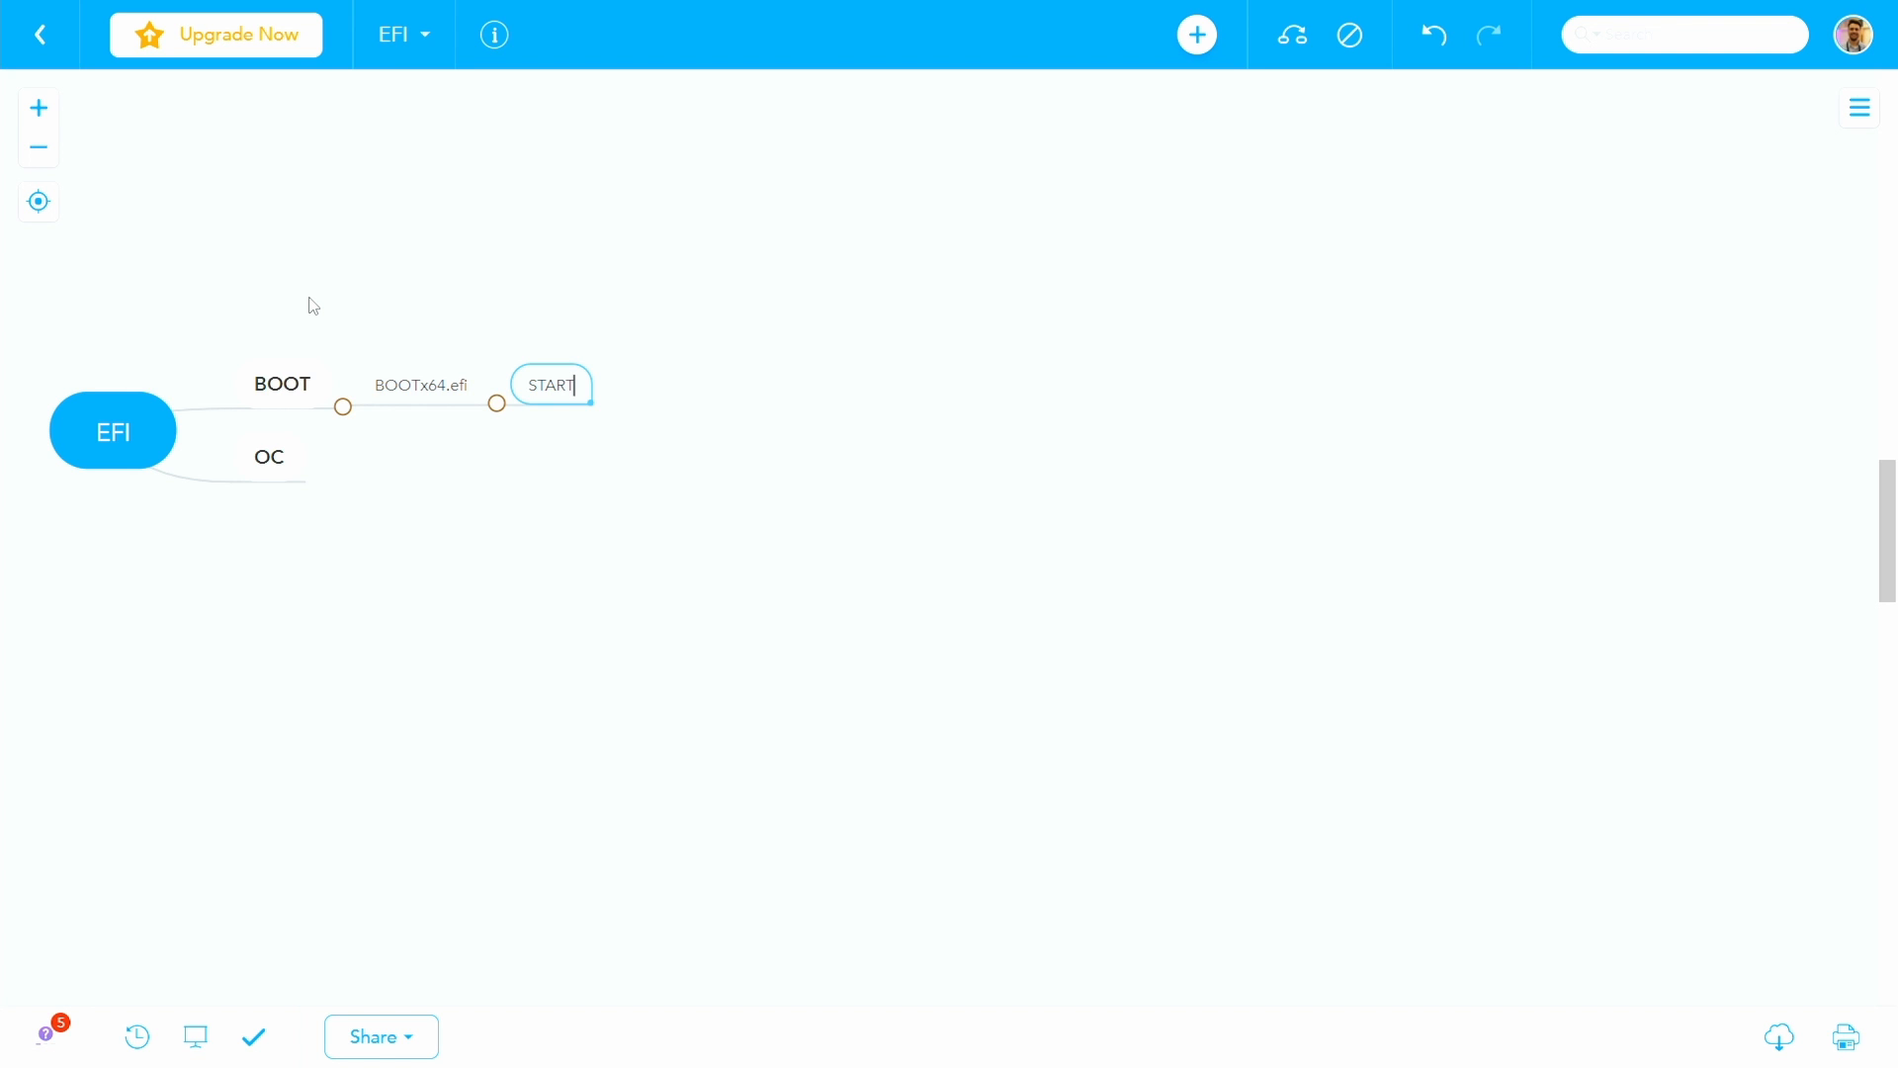
- Add the subtopics "upgrade de versão - atualiza" and "downgrade" under START
key("Tab")
type("upgrade de vers")
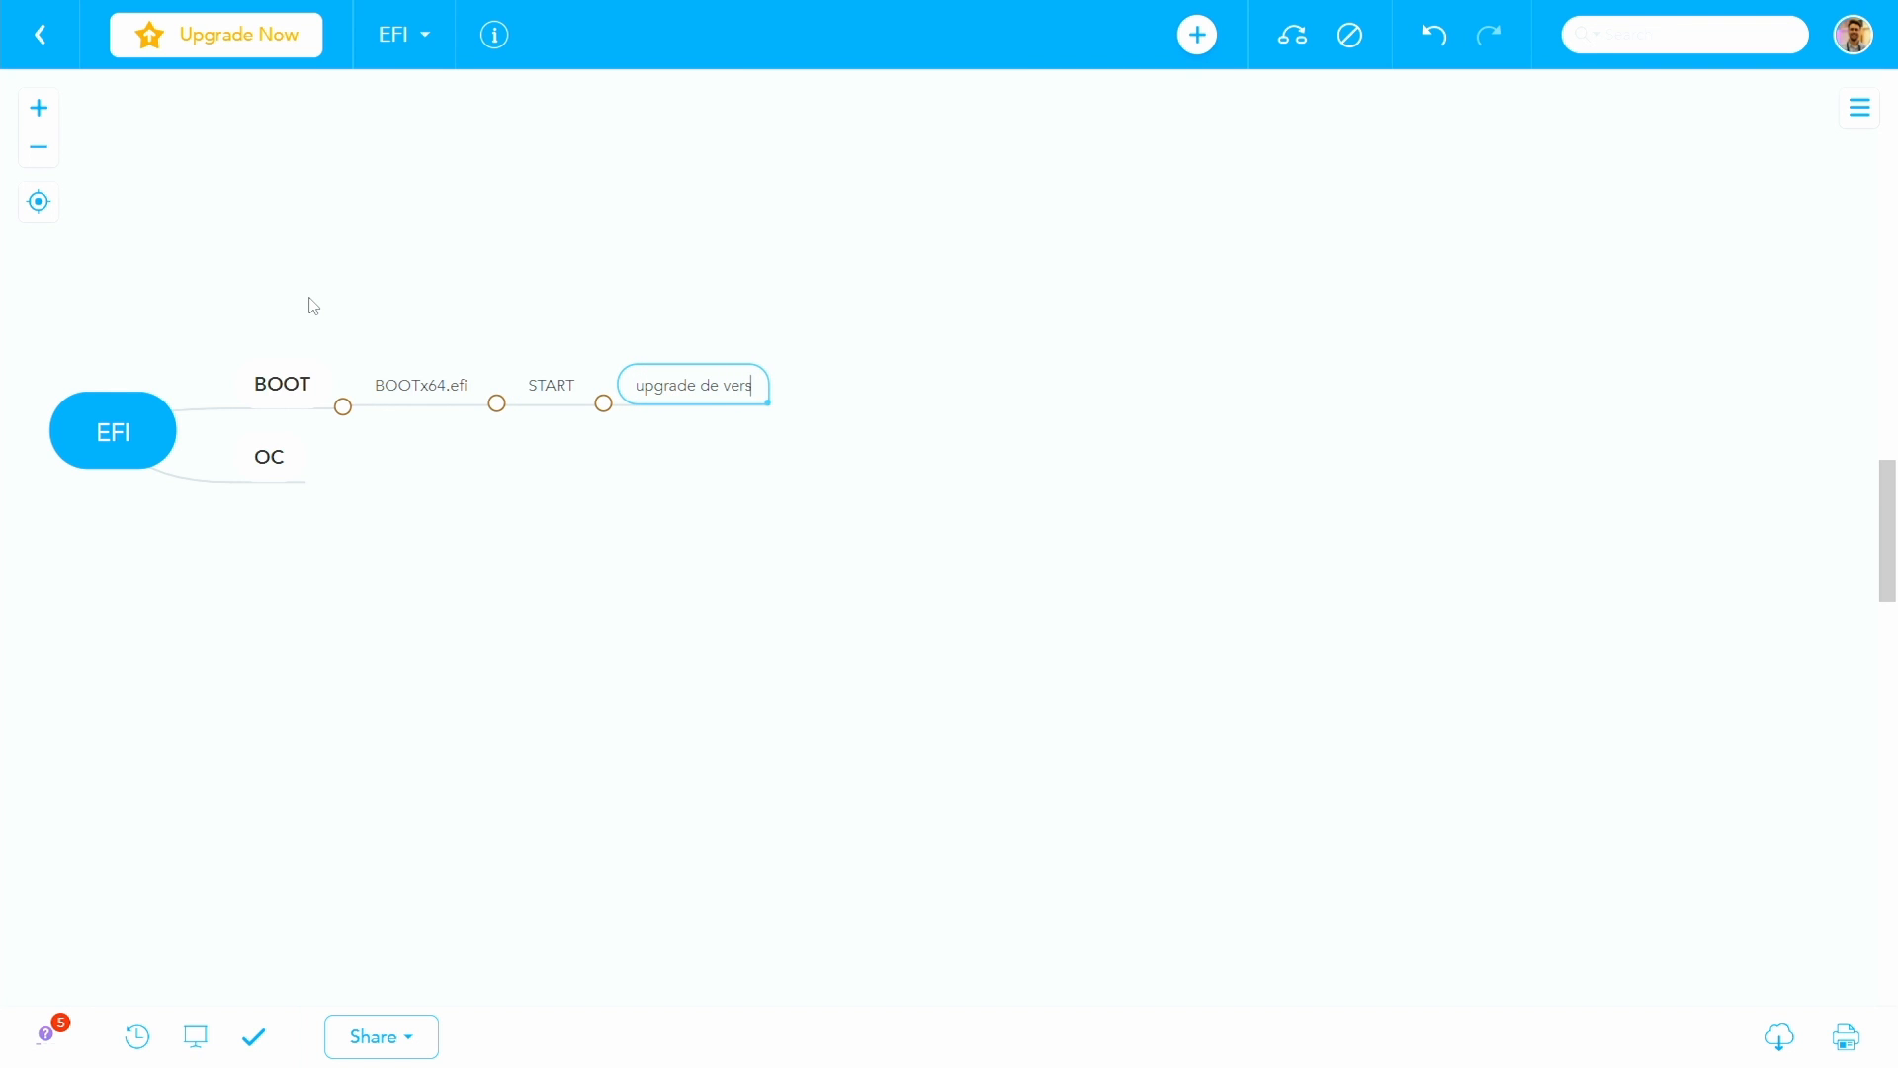
type("ão - atualiza")
key("Return")
type("downgrade -")
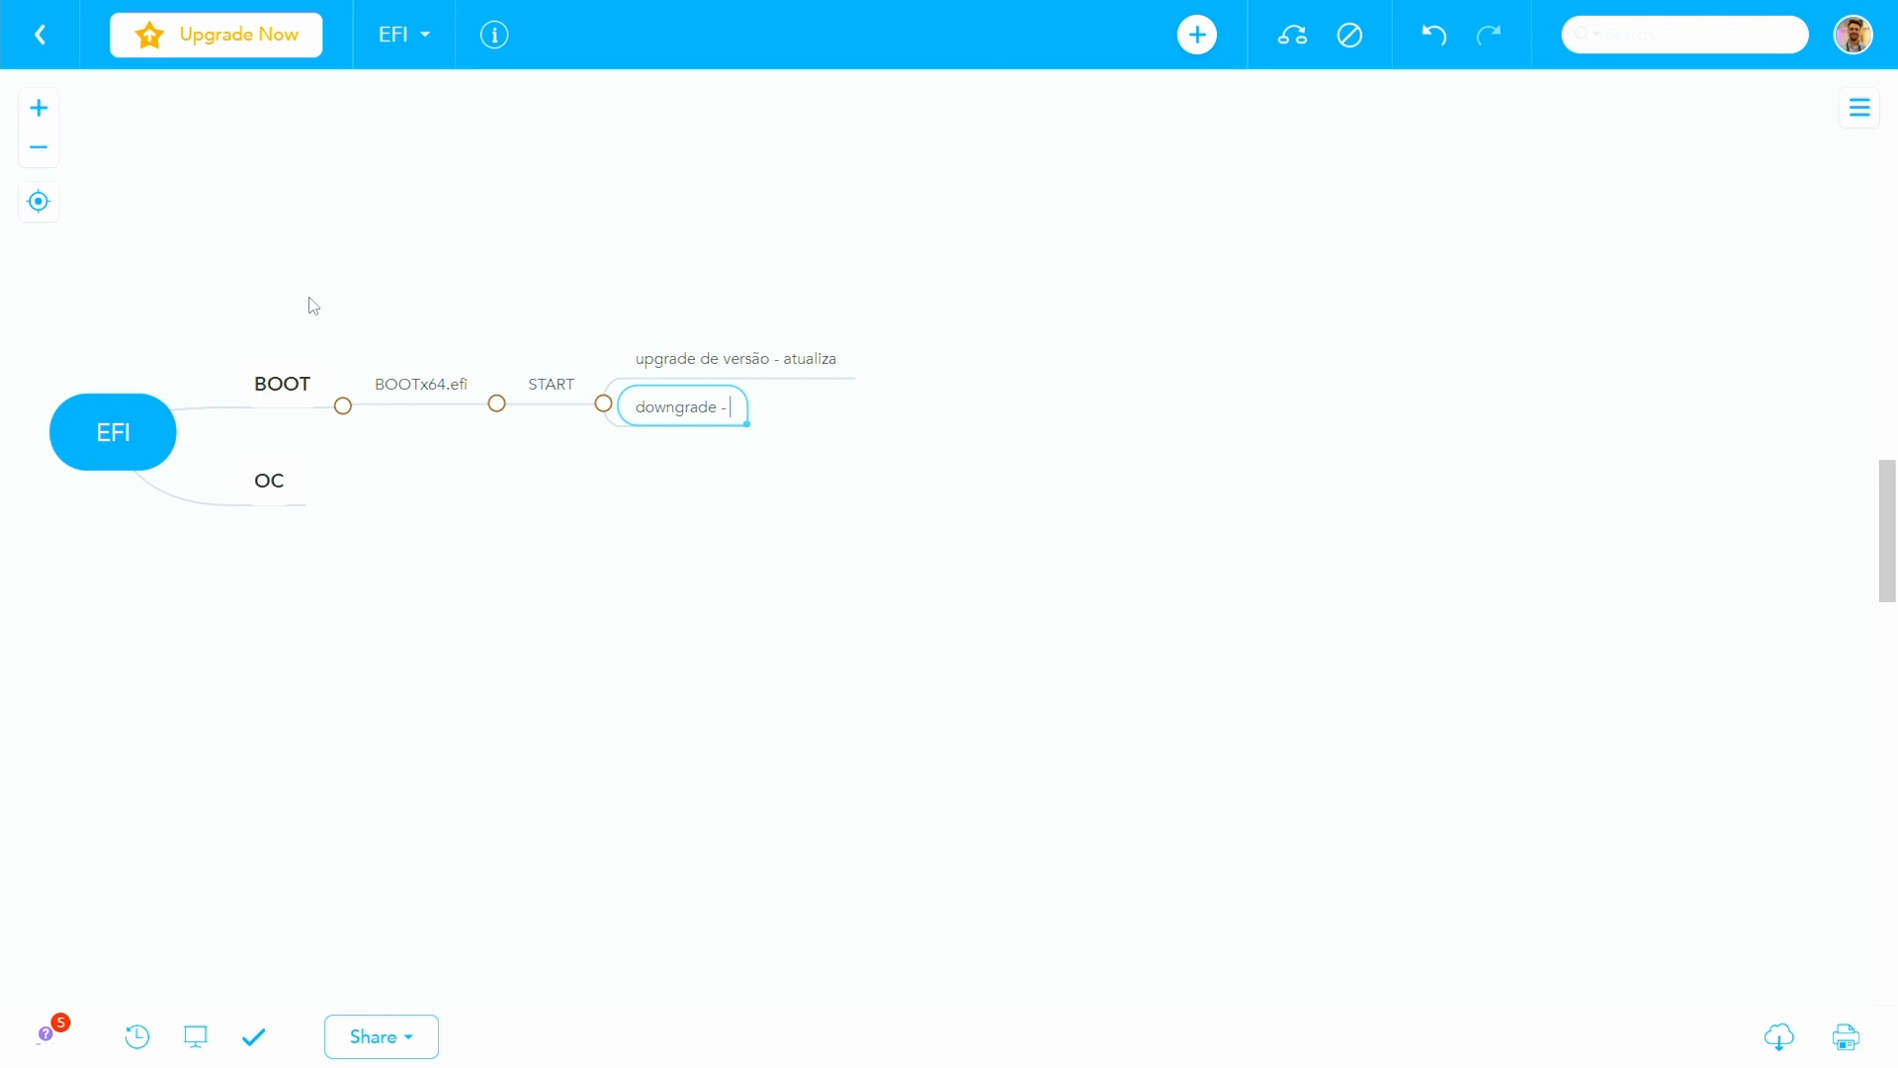
key("BackSpace")
key("BackSpace")
- Add the subtopics ACPI, Drivers and Kexts under the OC branch
key("Down")
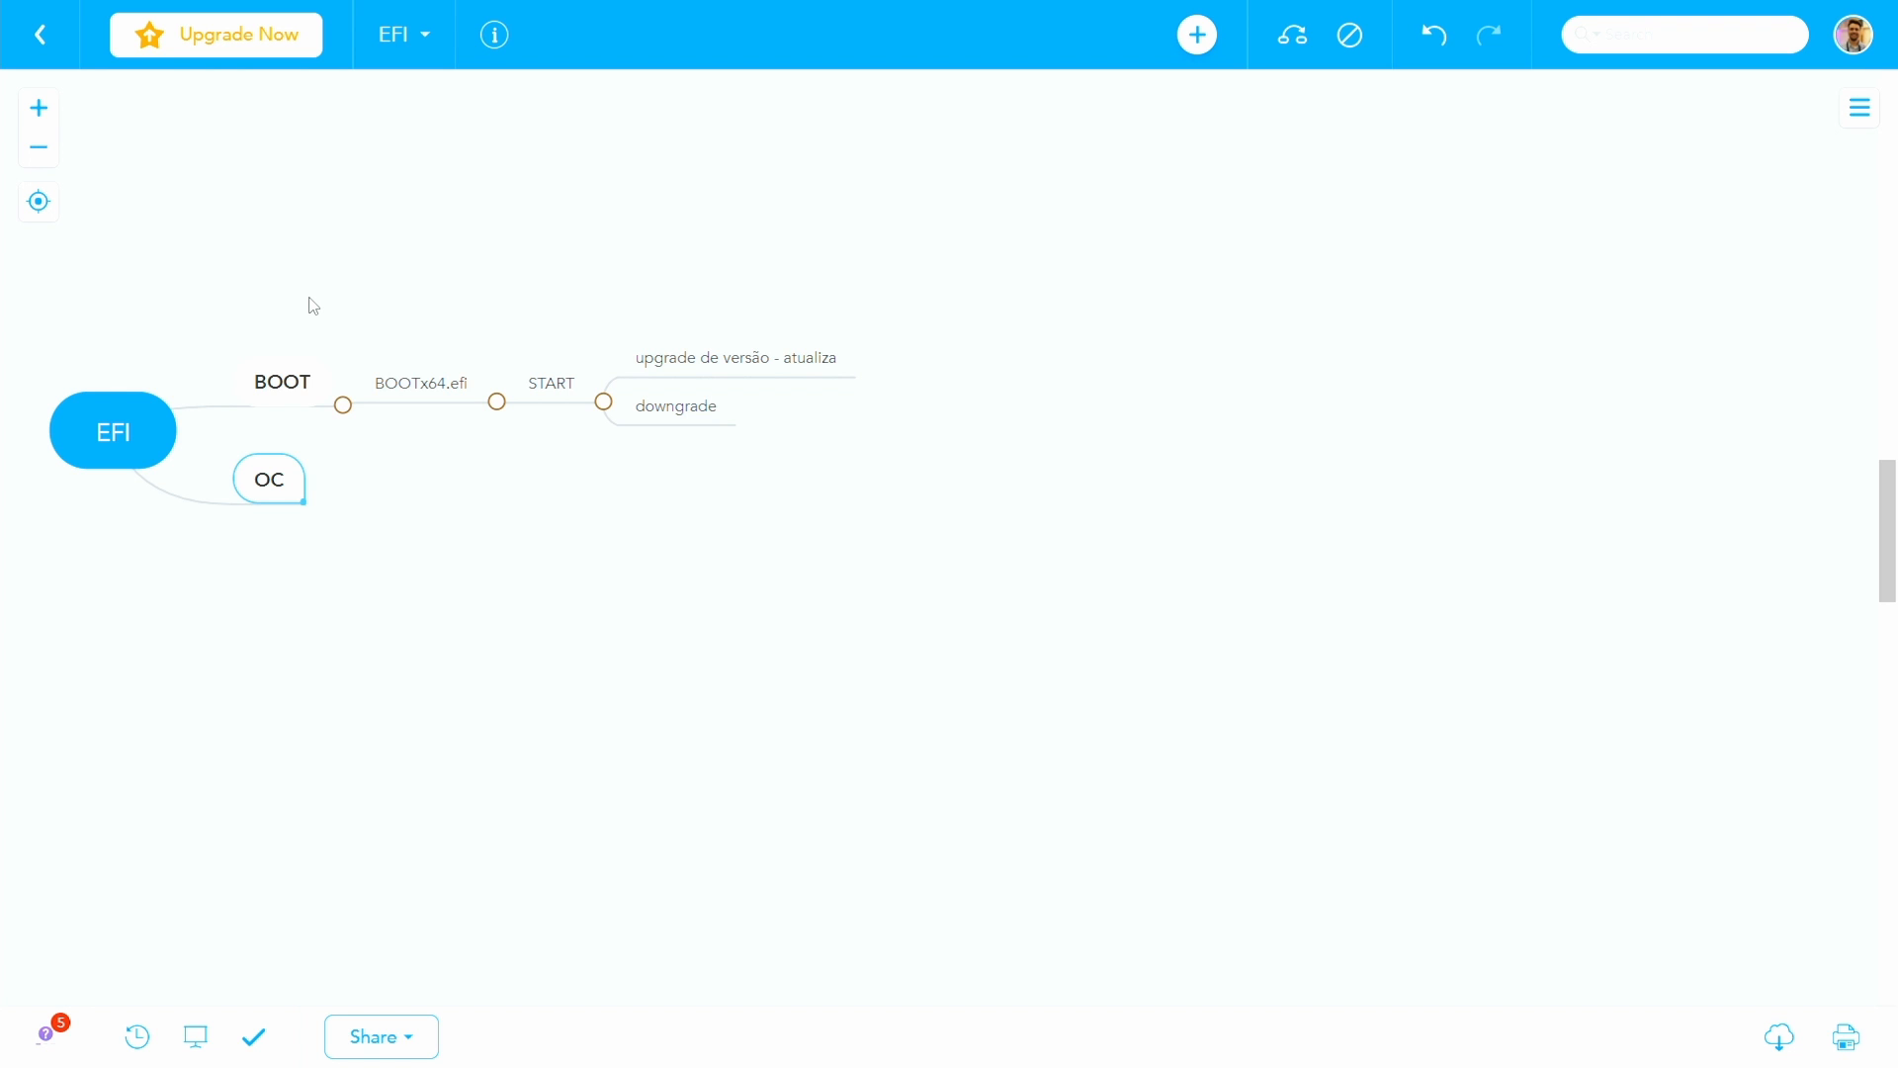
key("Tab")
type("ACPI")
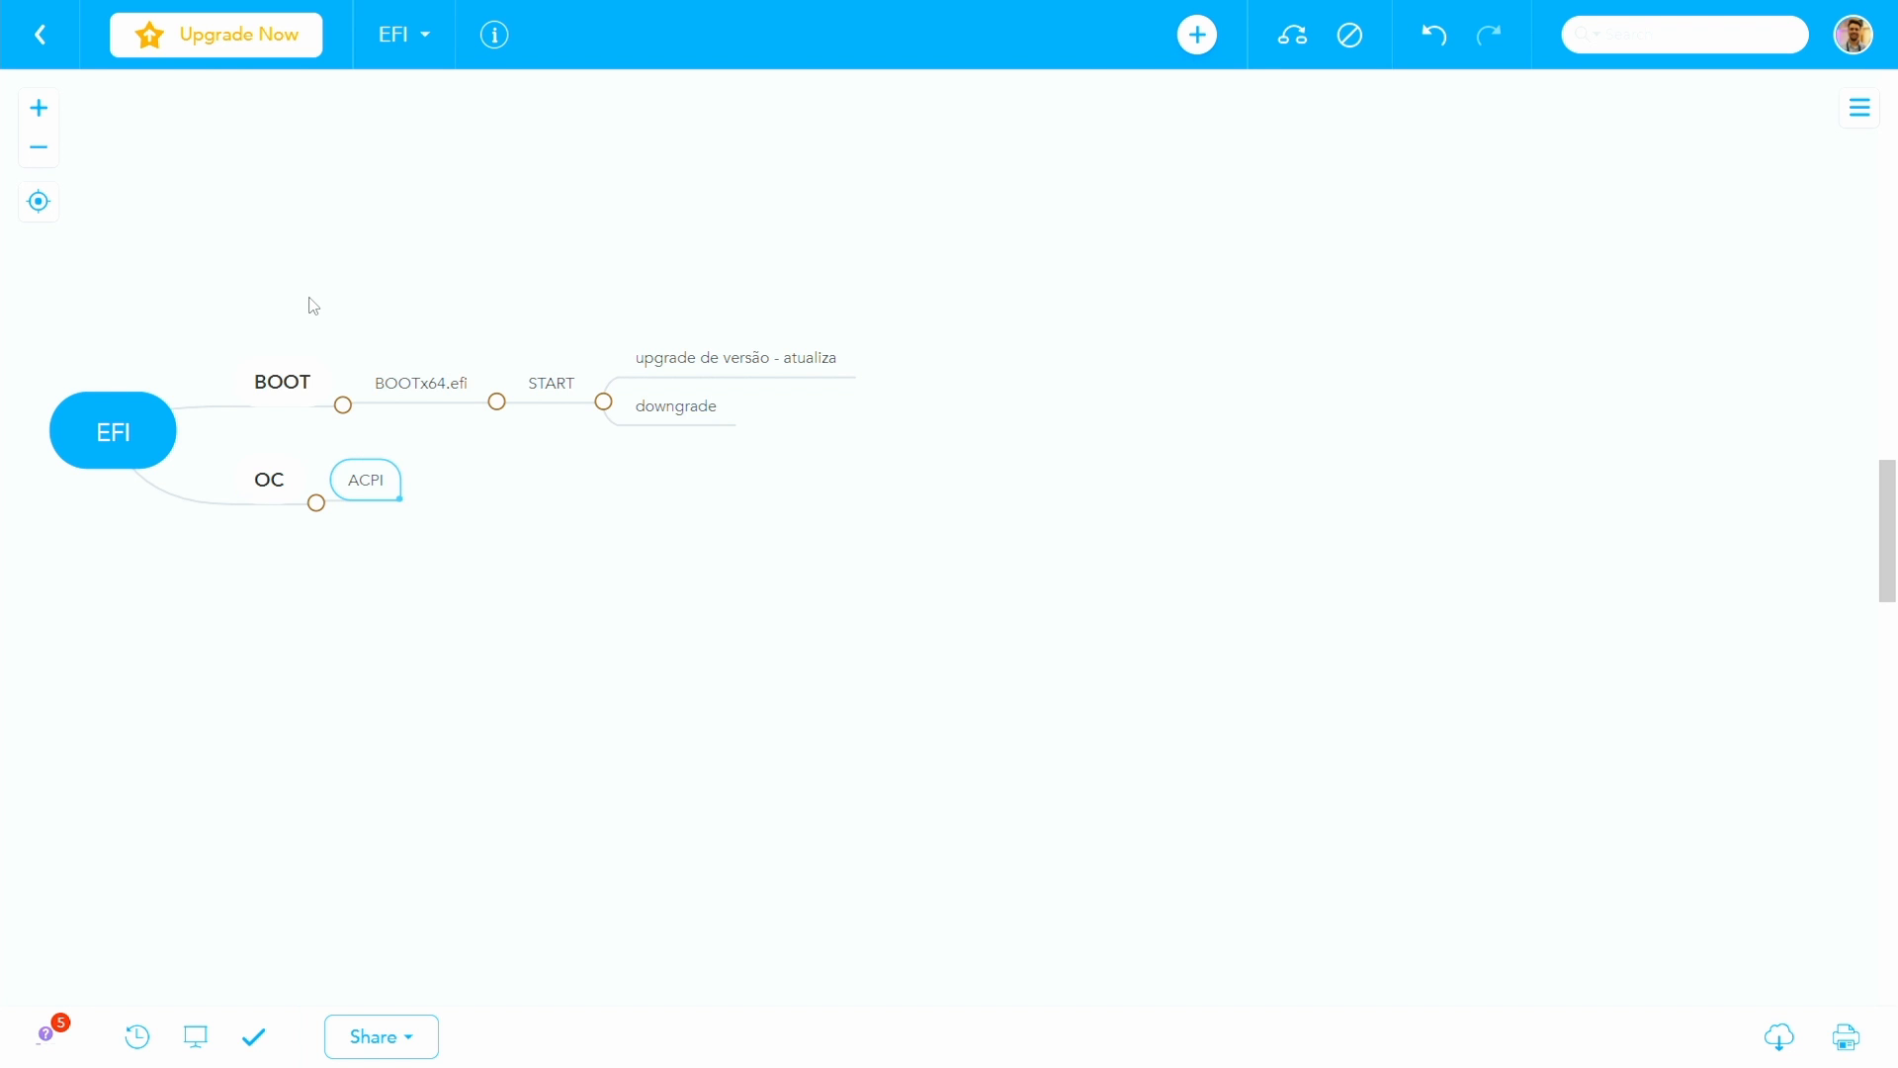
key("Return")
type("Drivers")
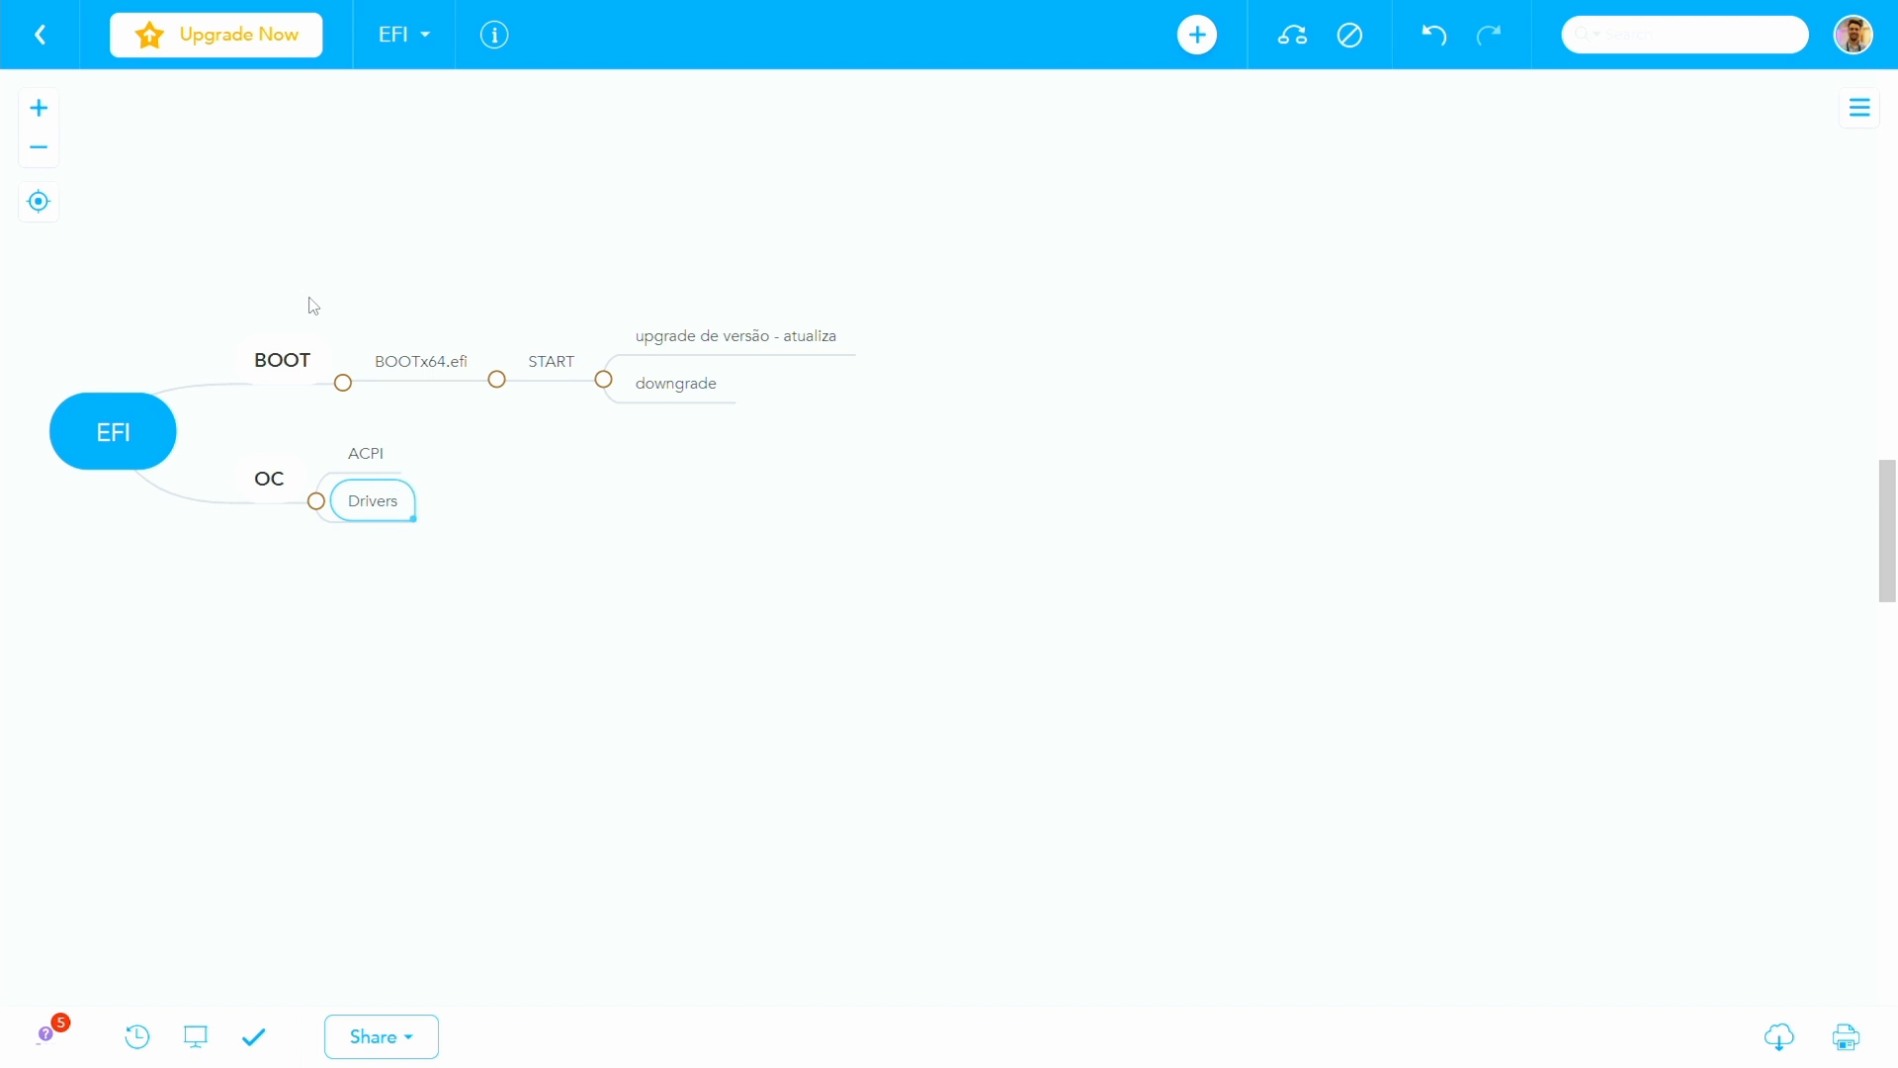
key("Return")
type("Kexts")
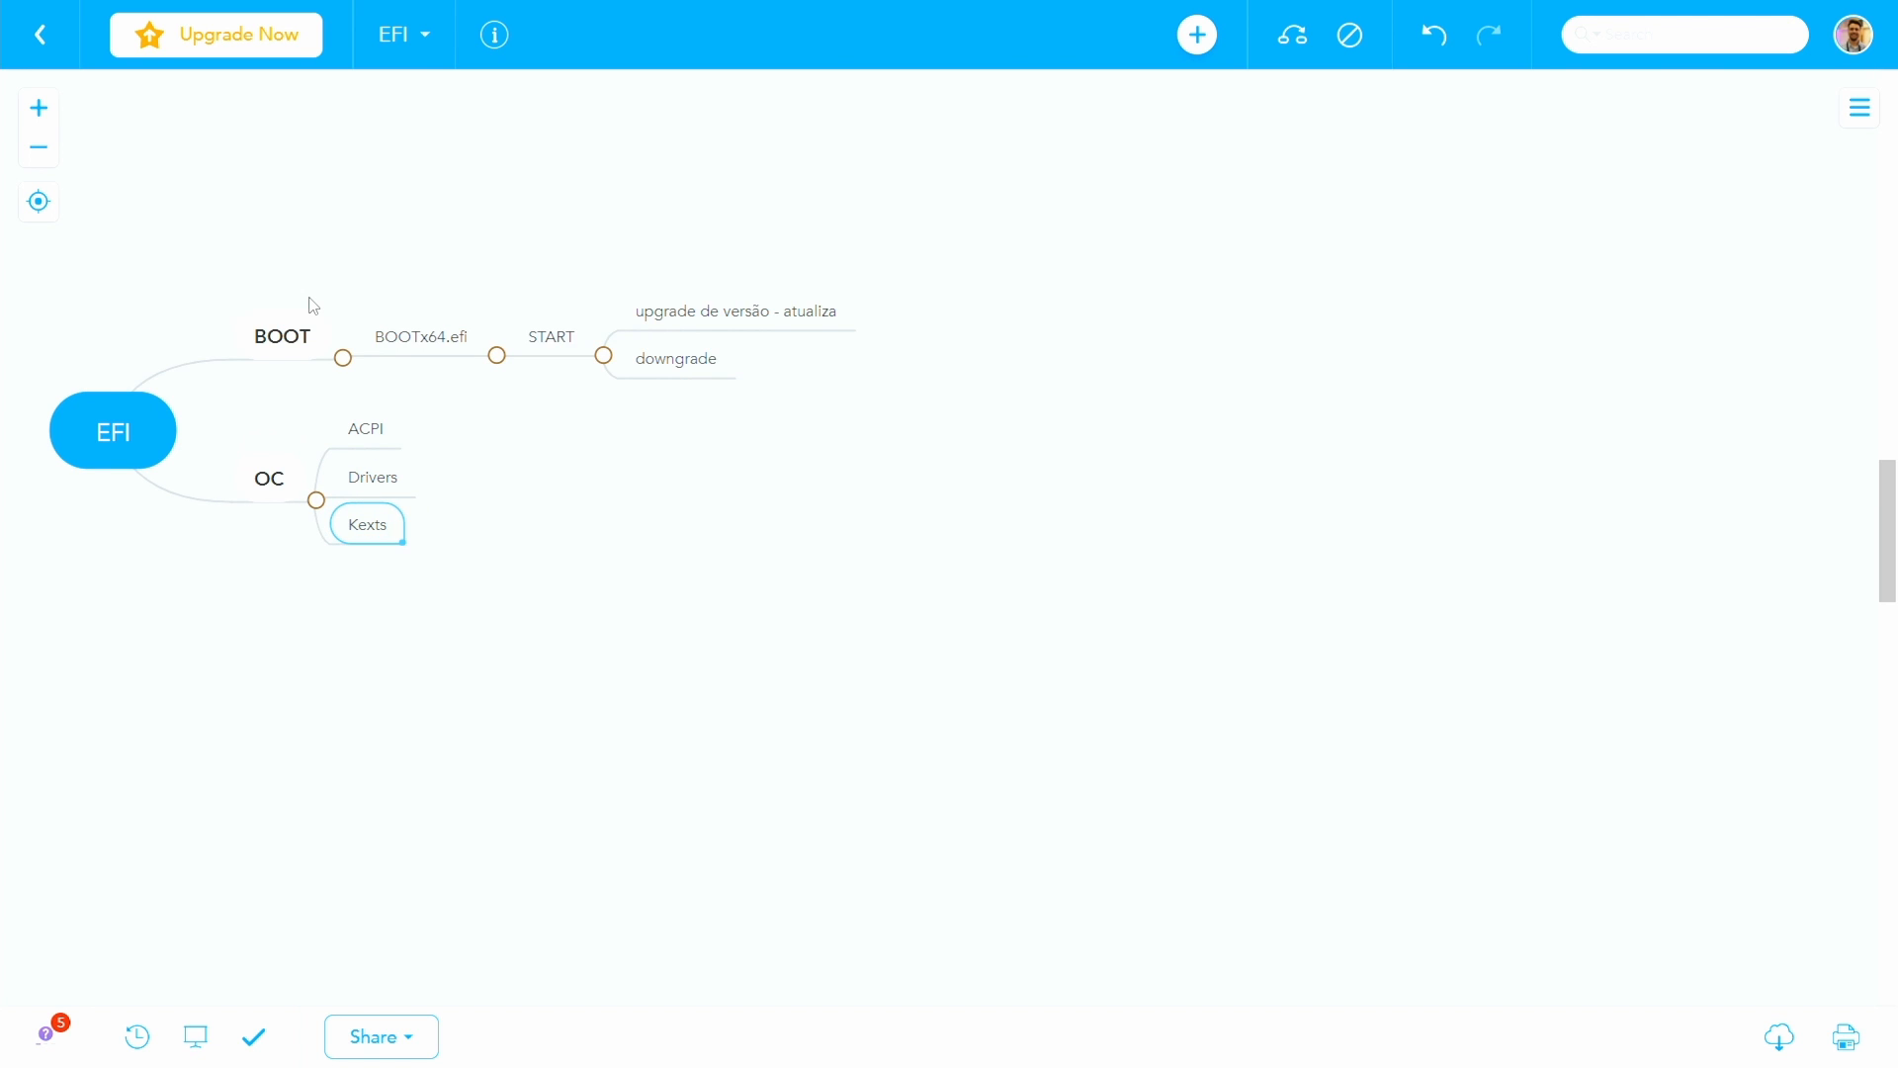
- Extend the OC branch below Kexts with the subtopics Resources, Tools and Bootstrap
key("Return")
type("Resources")
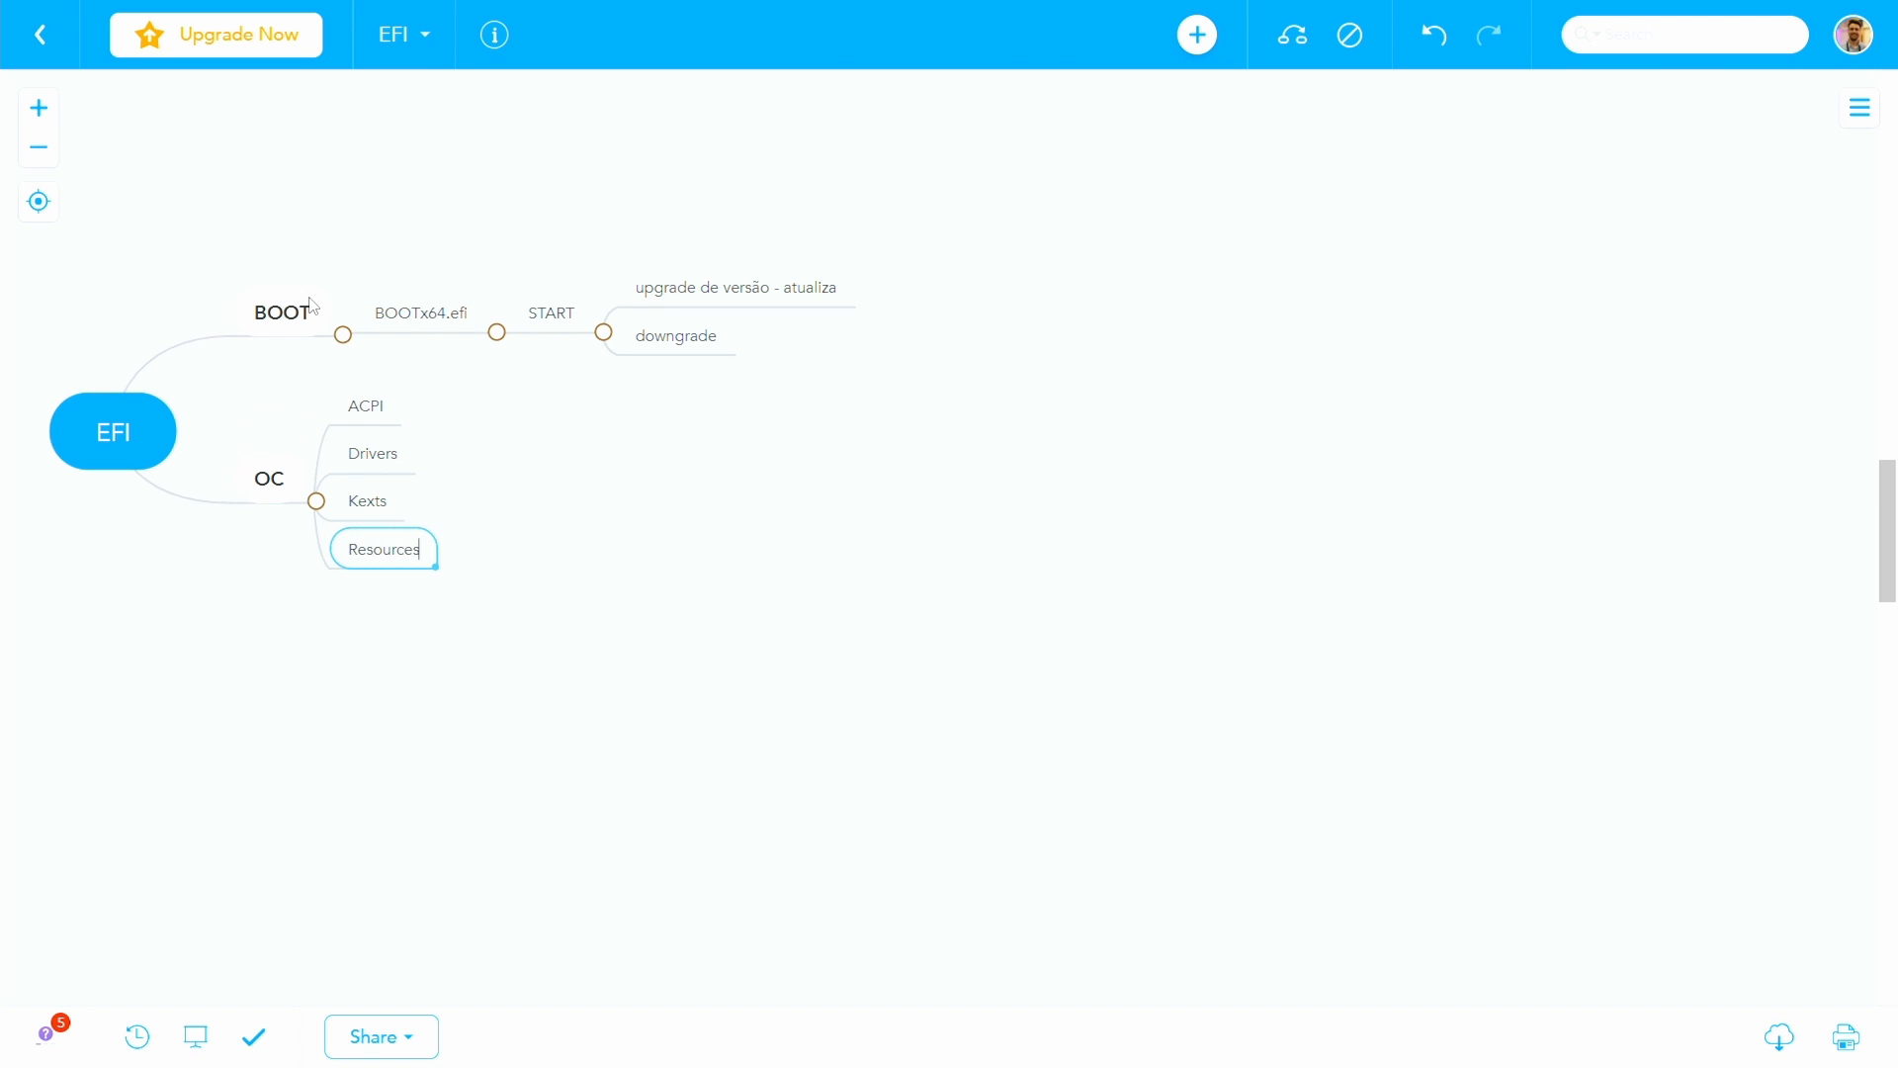
key("Return")
type("Tools")
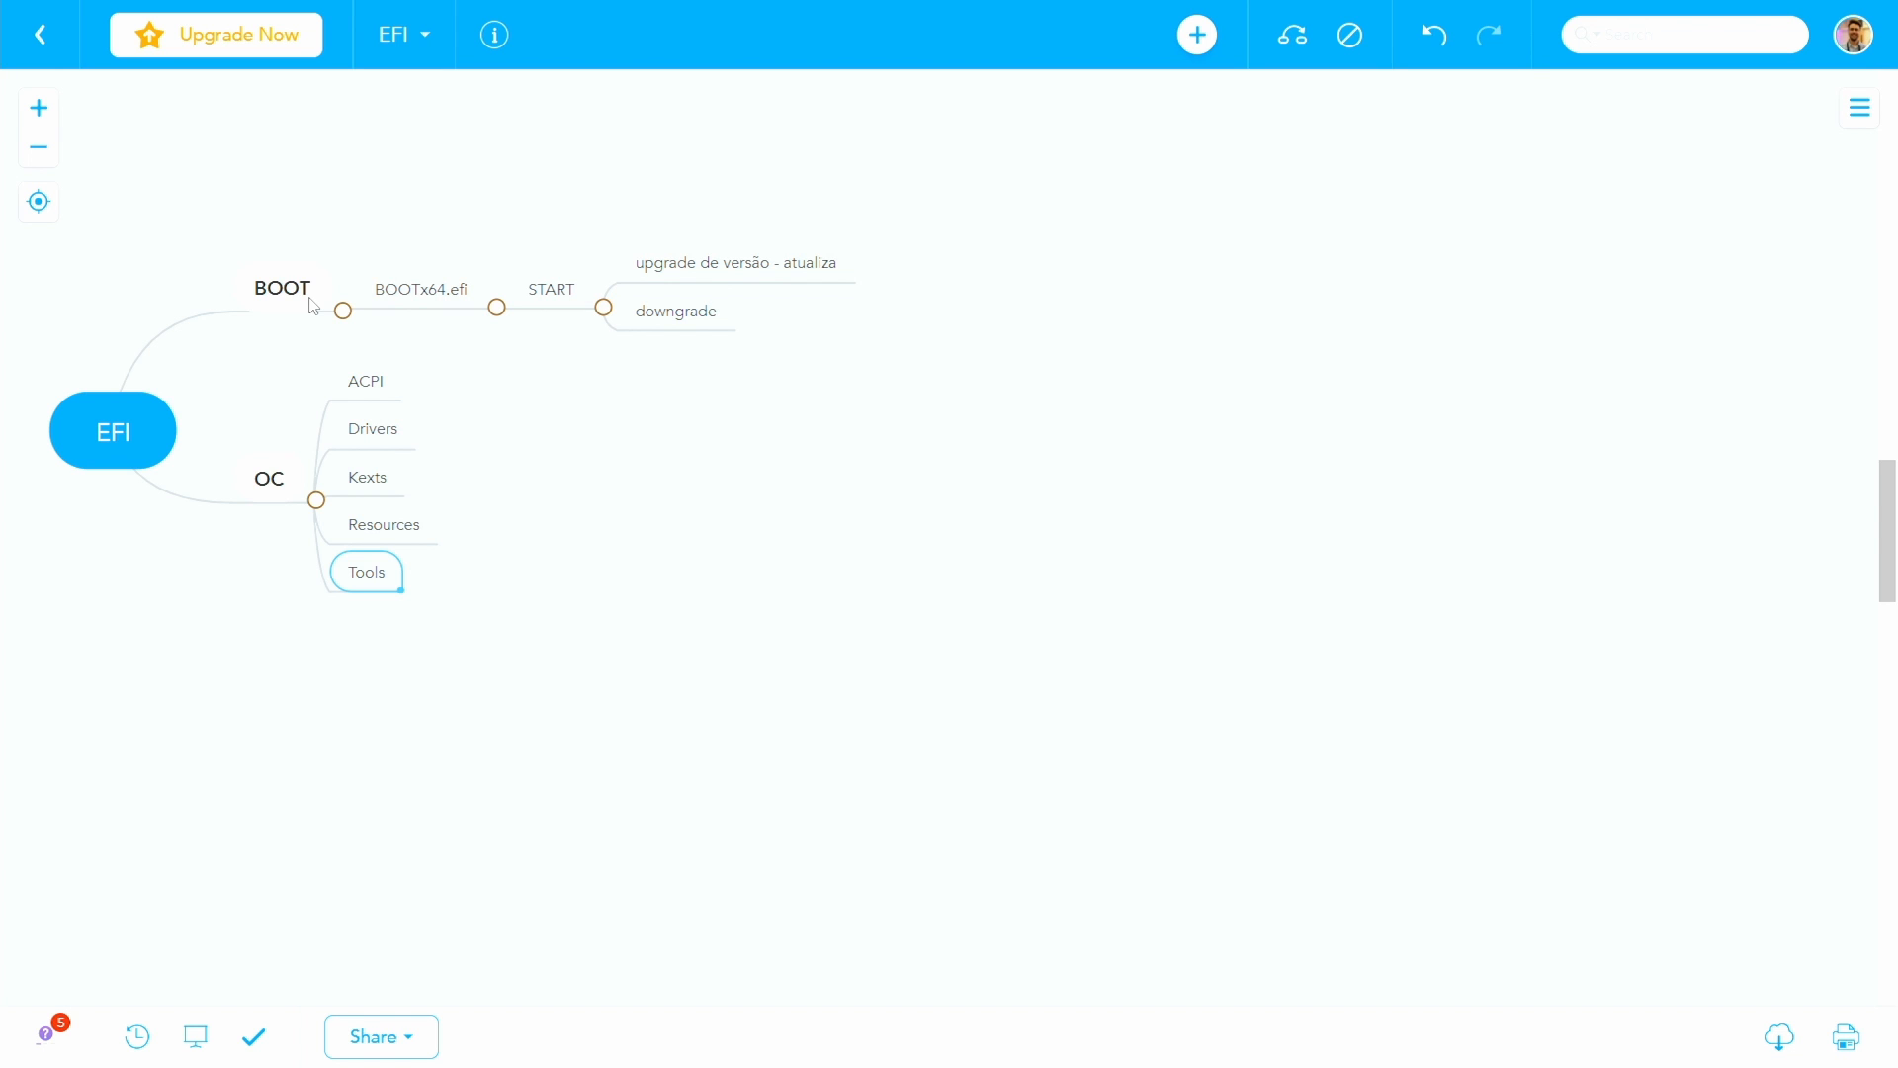
key("Return")
type("Bootstrap")
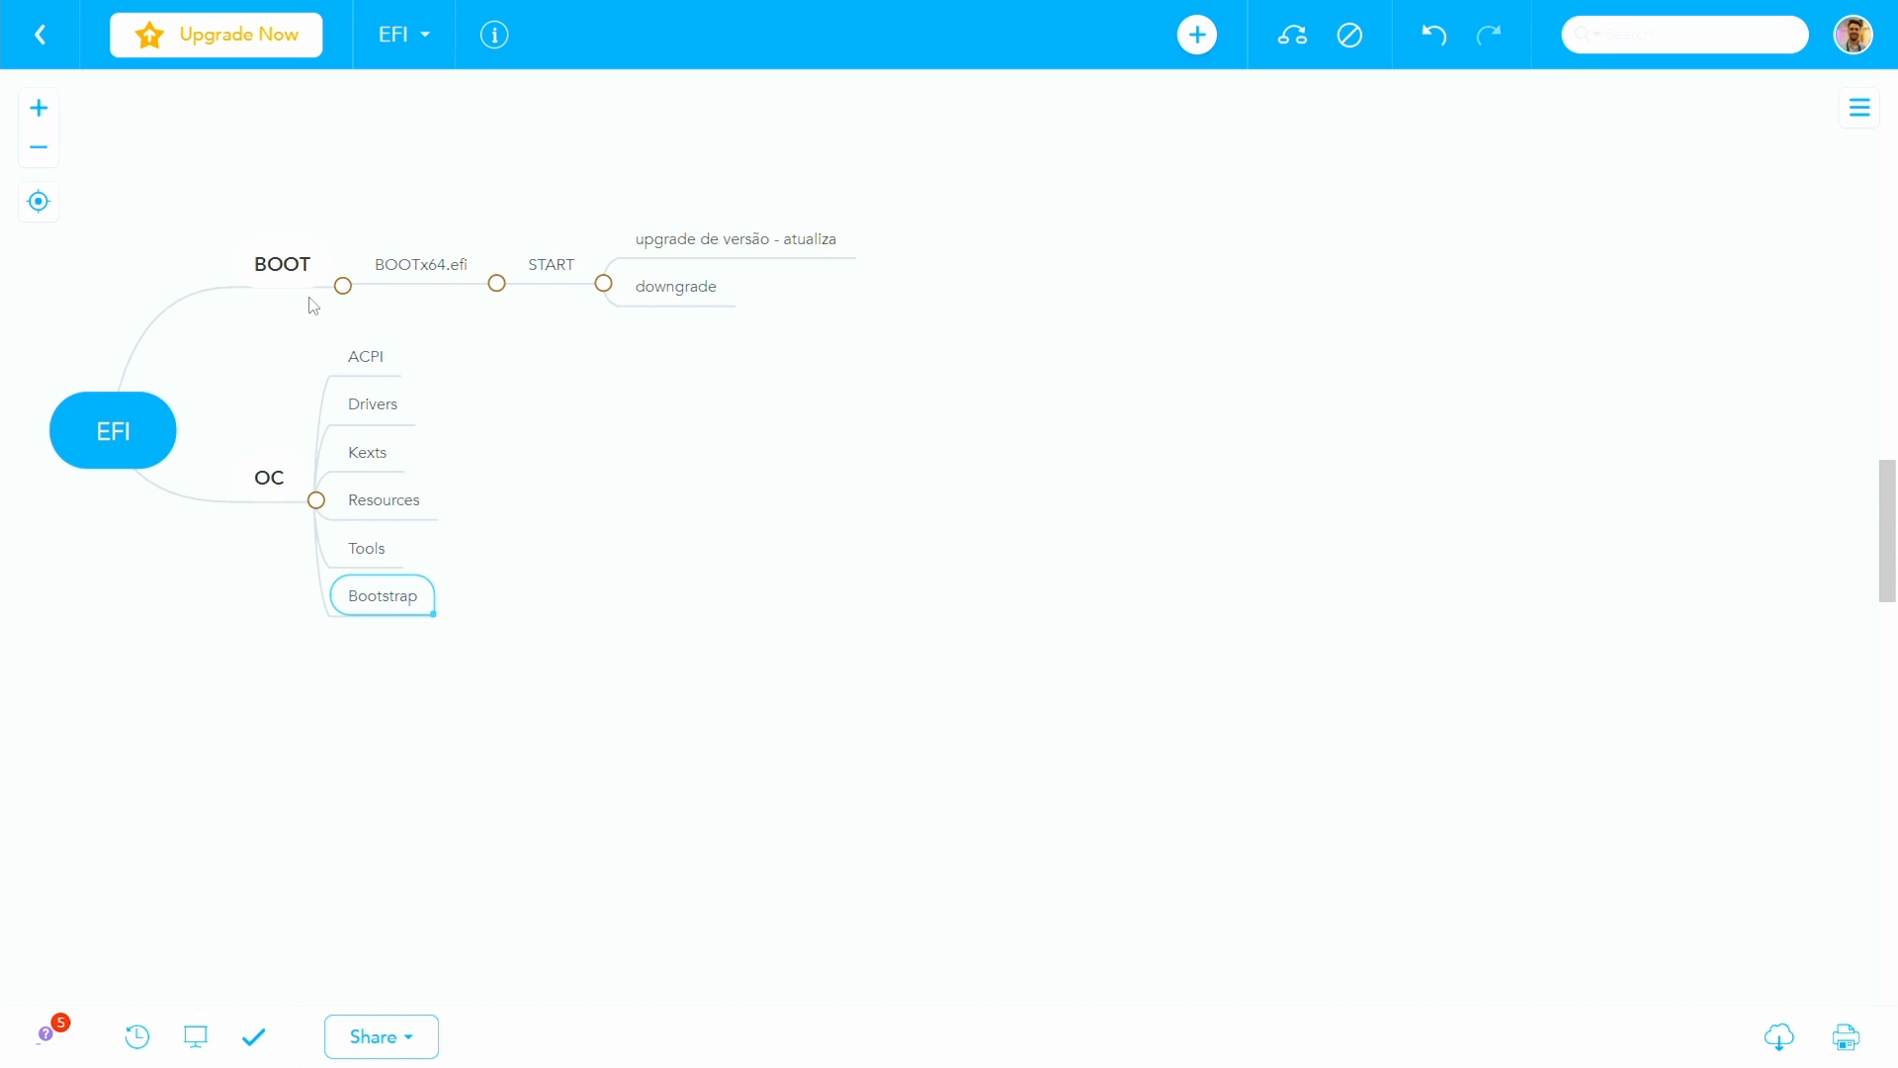
key("Up")
key("Up")
key("Up")
key("Up")
key("Up")
key("Down")
key("Down")
key("Down")
key("Down")
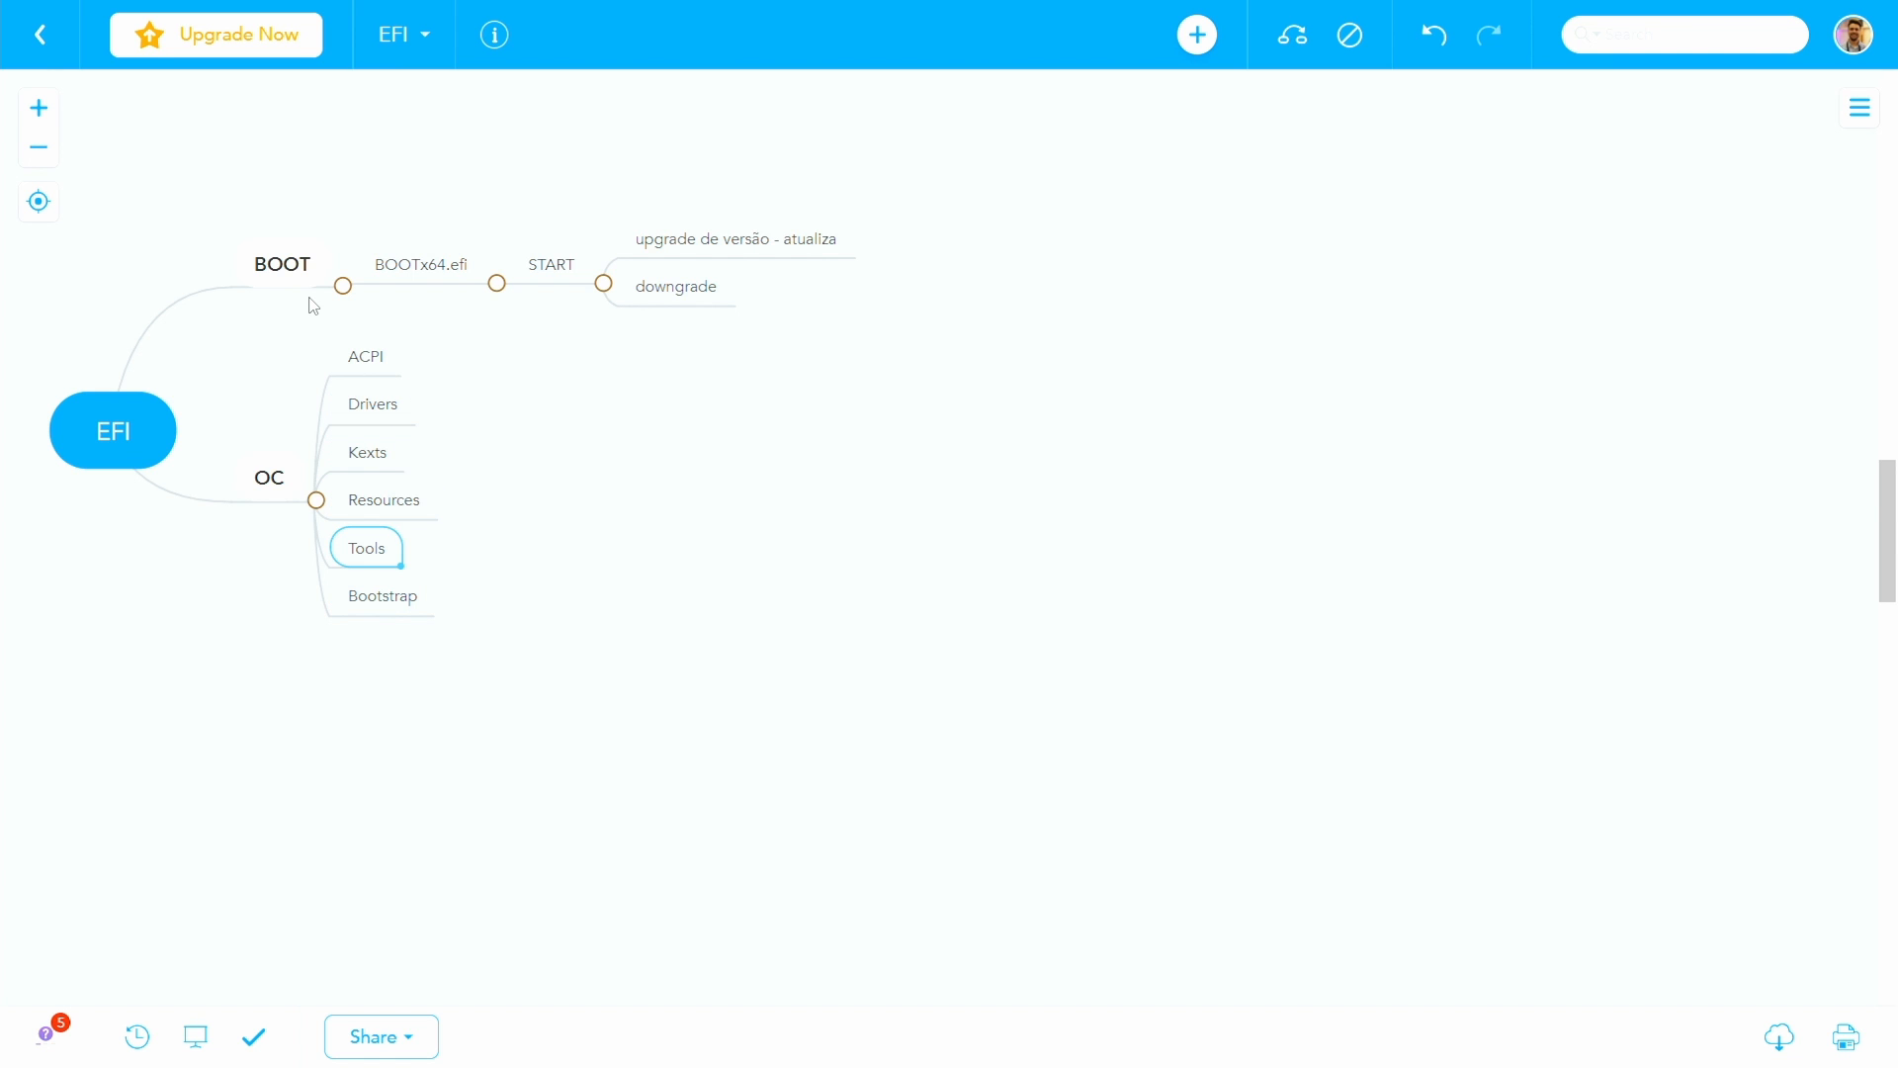
key("Down")
key("Up")
key("Up")
- Add the subtopics config.plist and OpenCore.efi at the end of the OC branch
key("Left")
key("Tab")
type("config.pl")
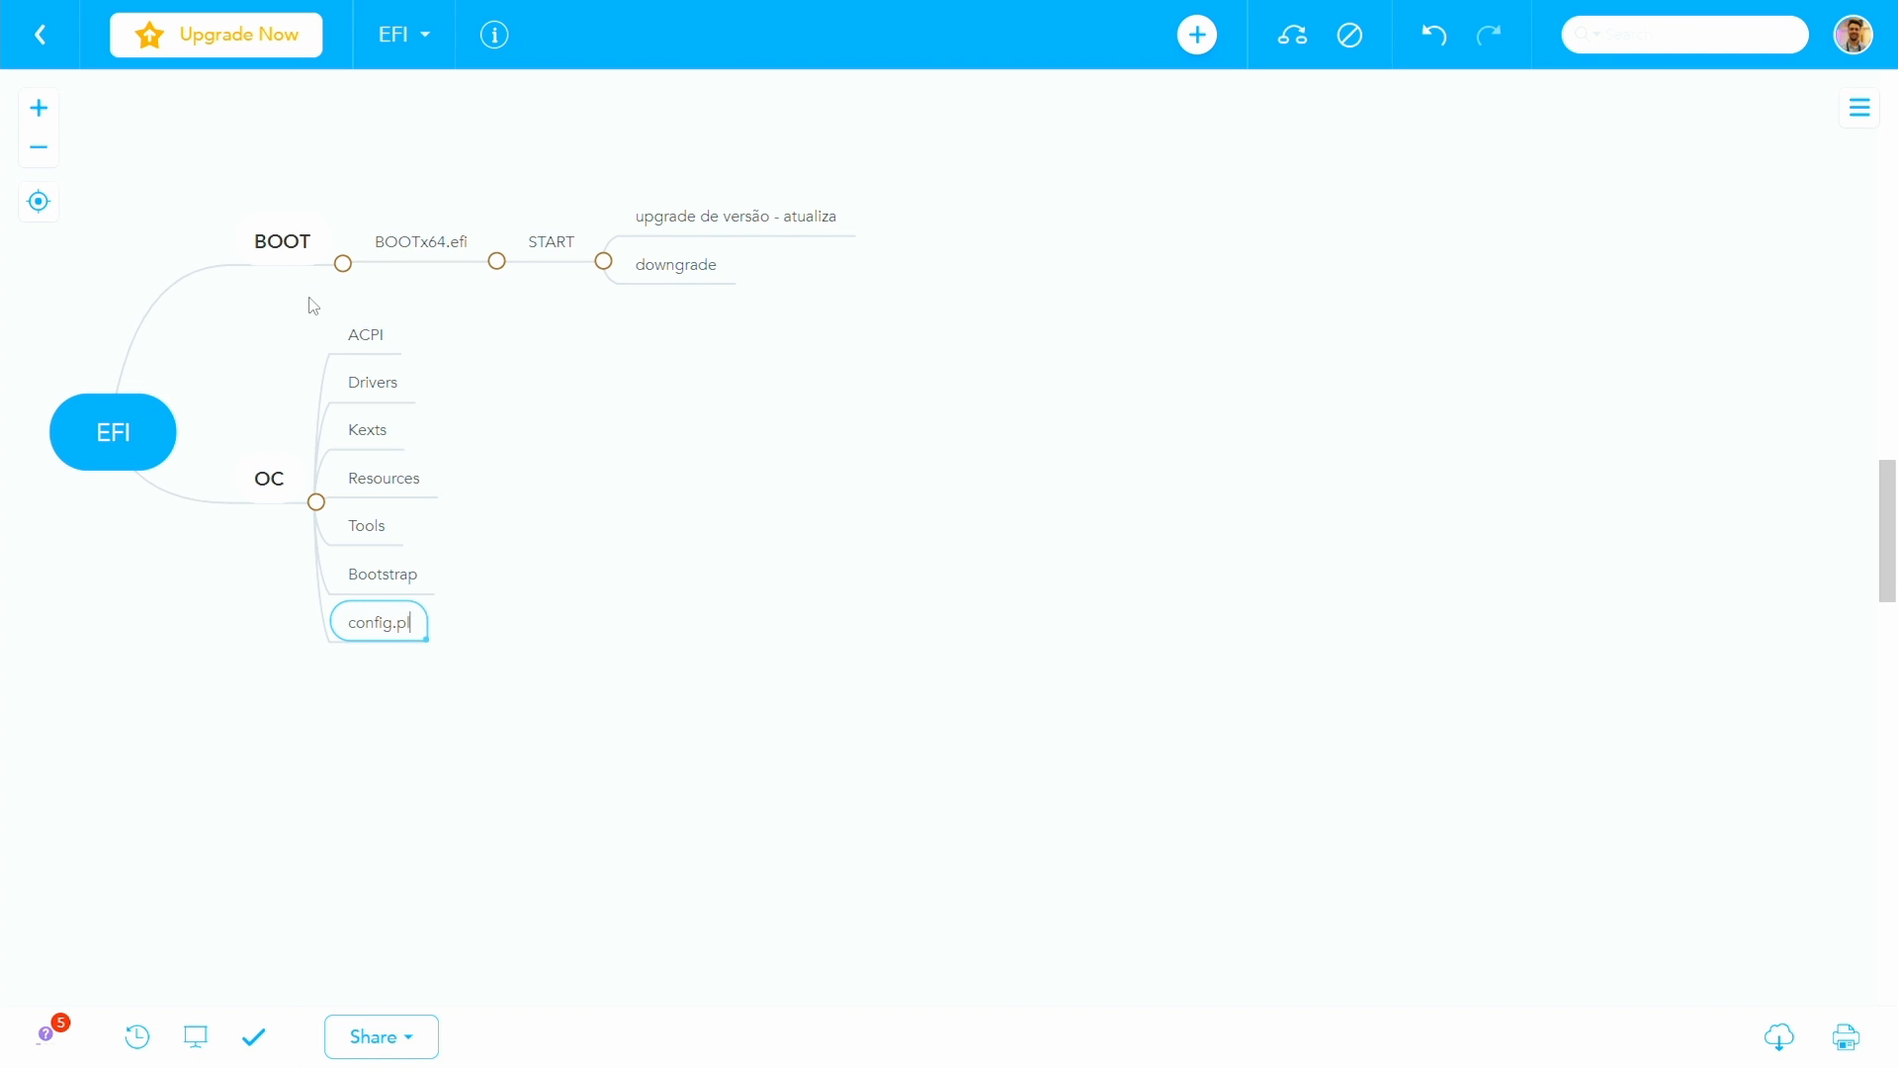
type("ist")
key("Return")
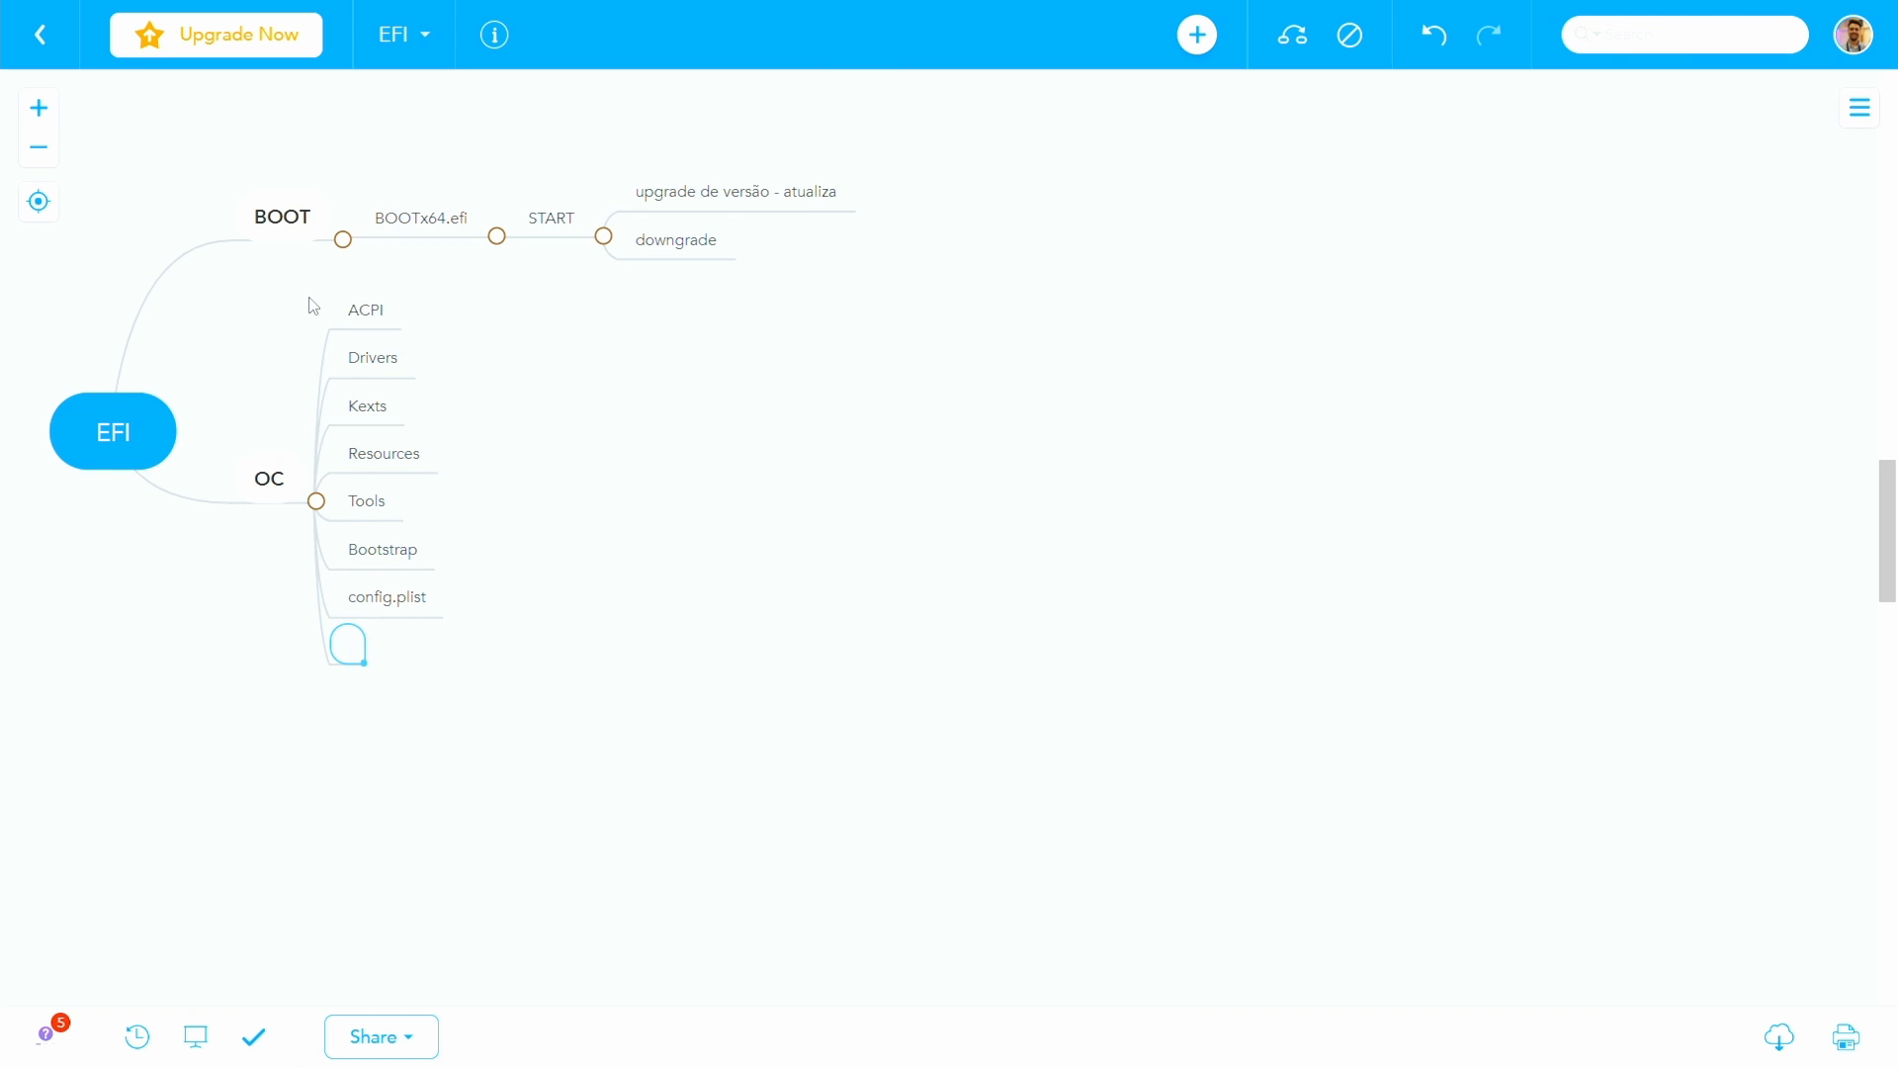
type("OpenCore.efi")
- Add the child note "Principal aplicativo do OC" to the OpenCore.efi topic
key("Tab")
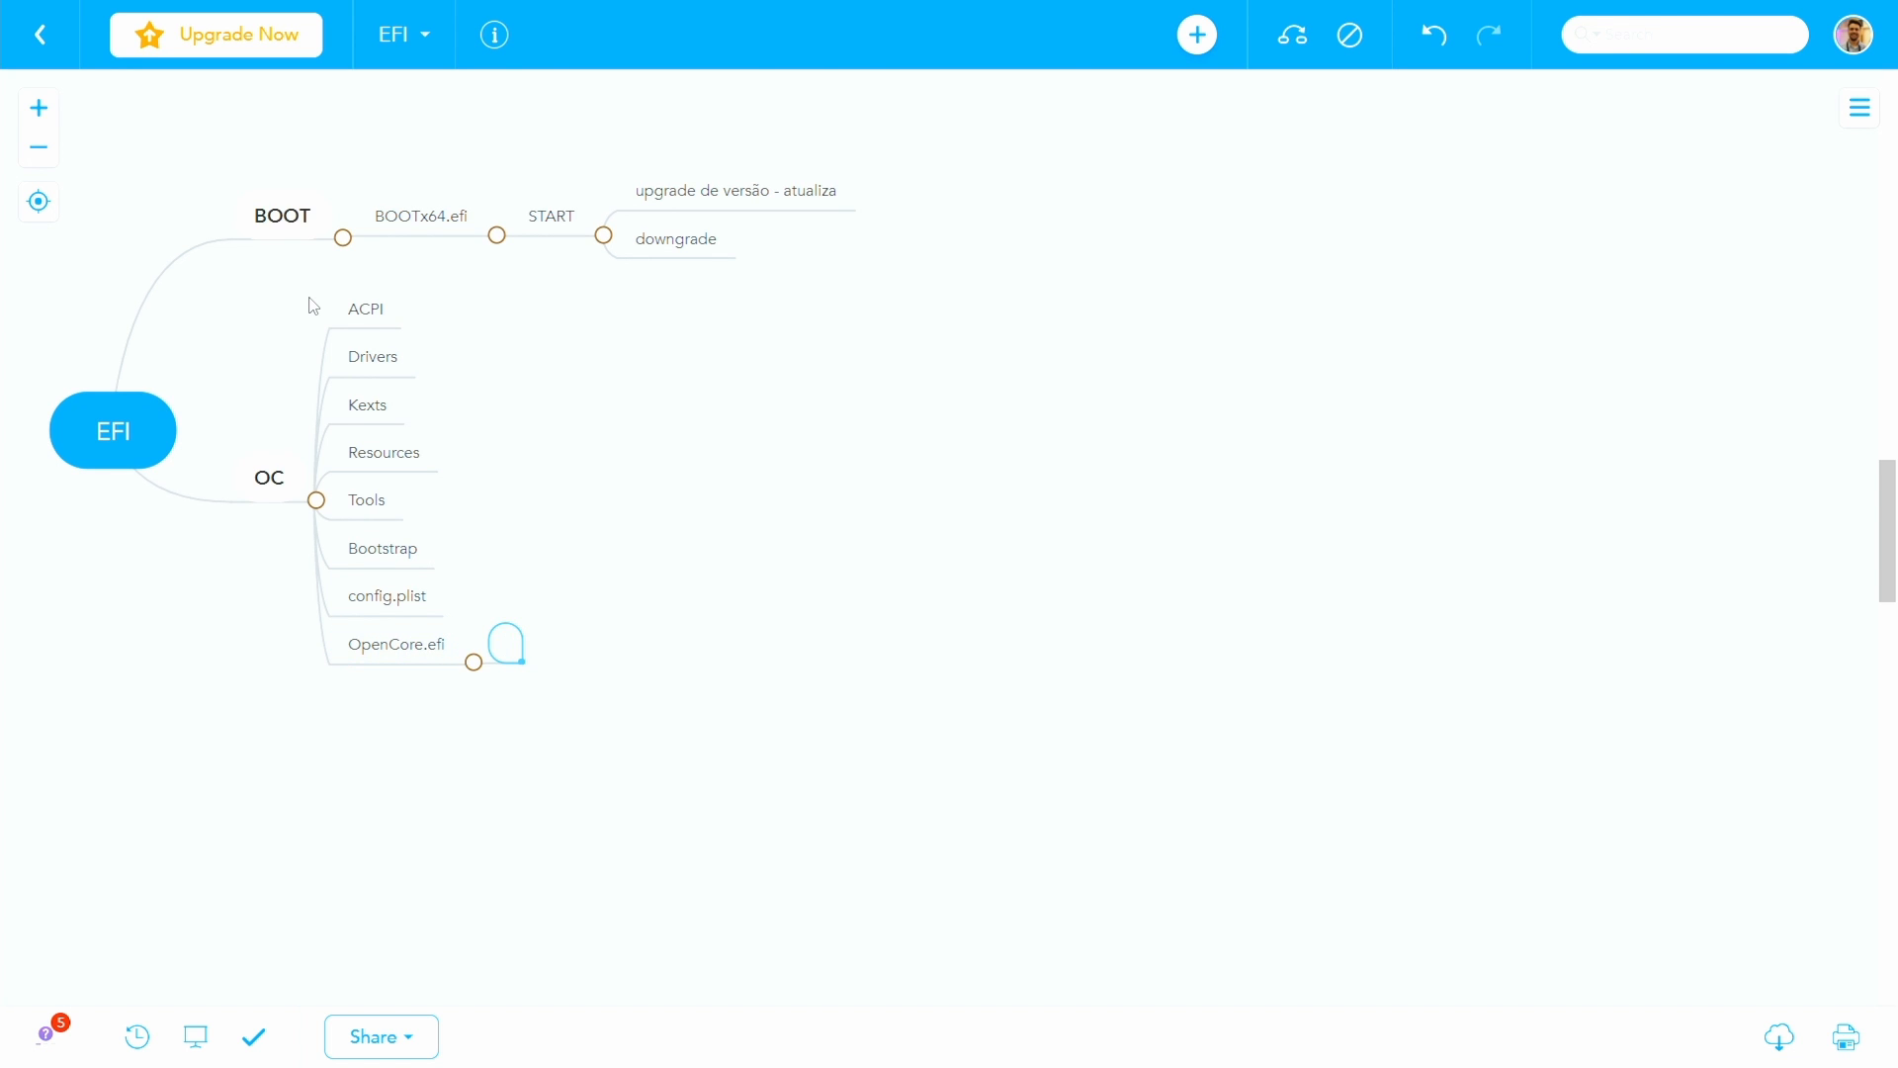
type("Principal aplica")
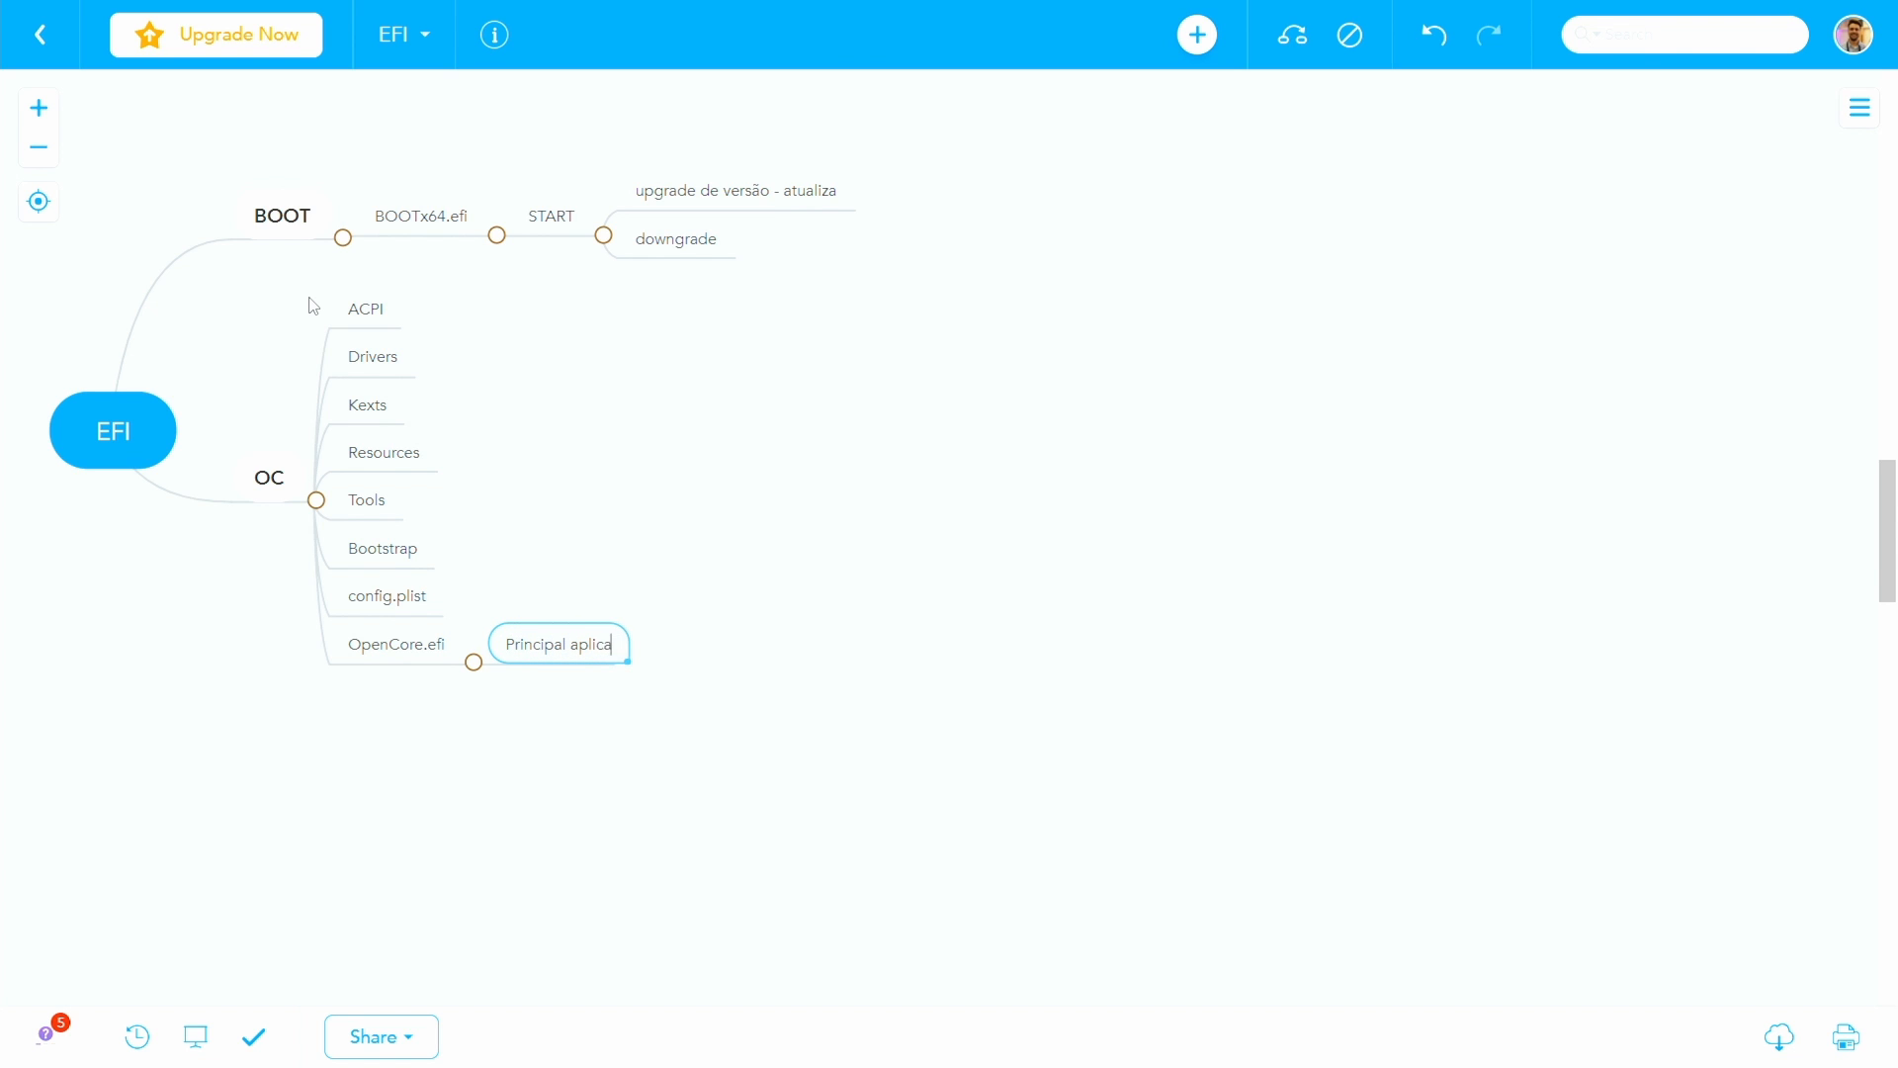
type("tivo do OC")
left_click(380, 312)
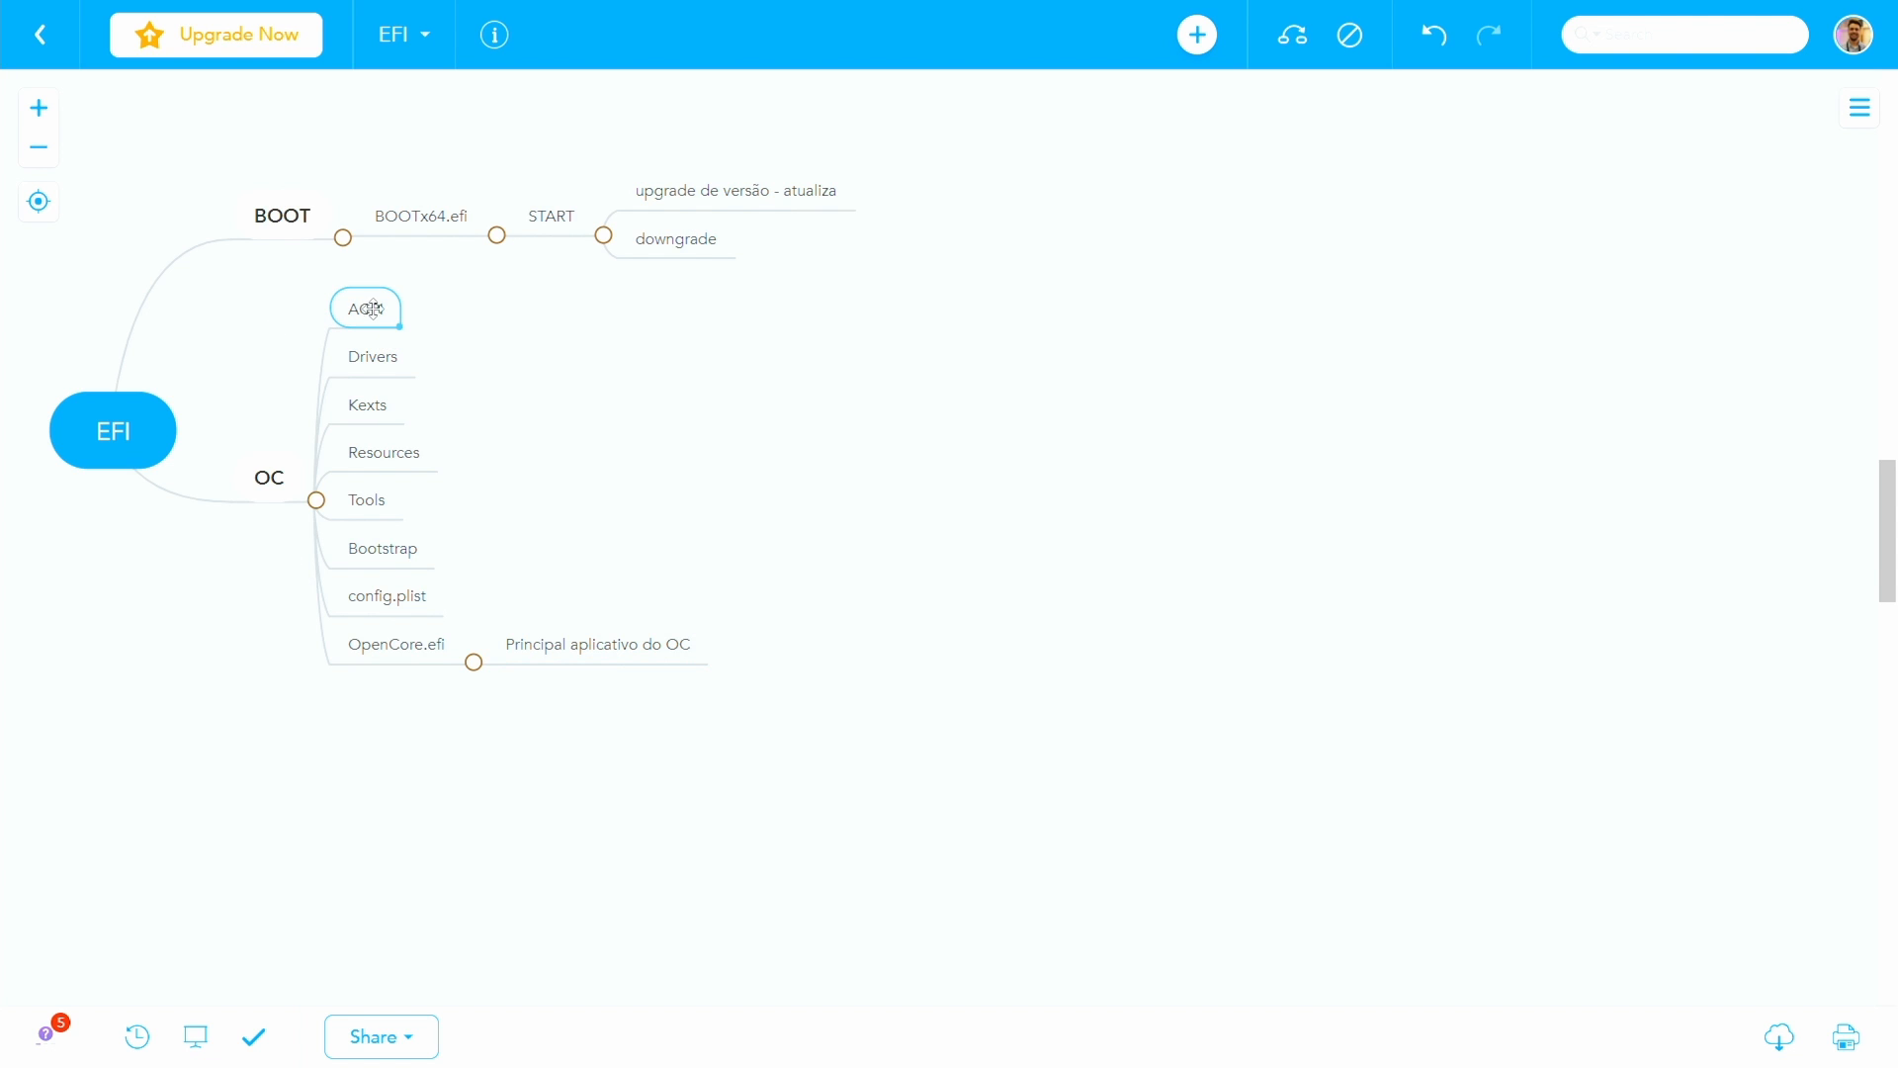
double_click(370, 309)
left_click(373, 358)
left_click(367, 407)
left_click(368, 450)
left_click(365, 494)
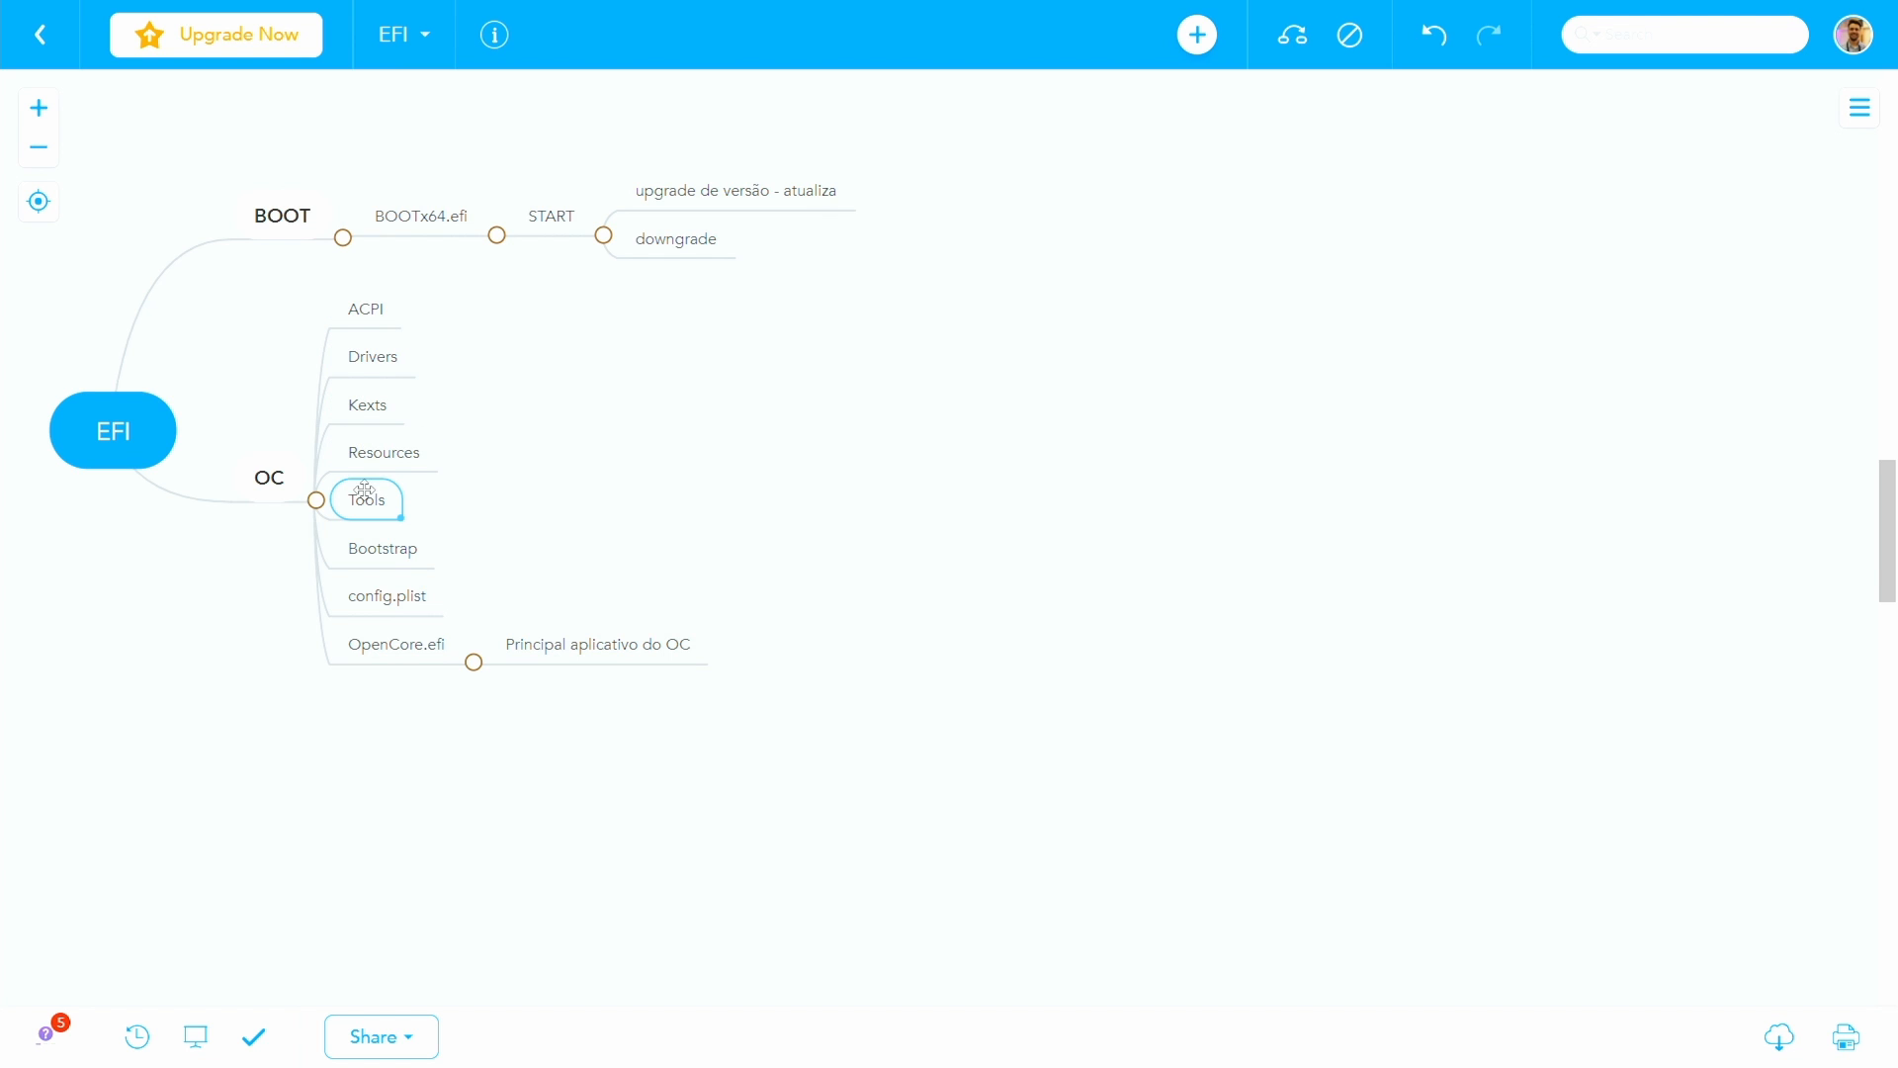
- Add the child note ".aml - Patches de tabelas ACPI - atuando na camada de firmware" to the ACPI topic
left_click(336, 322)
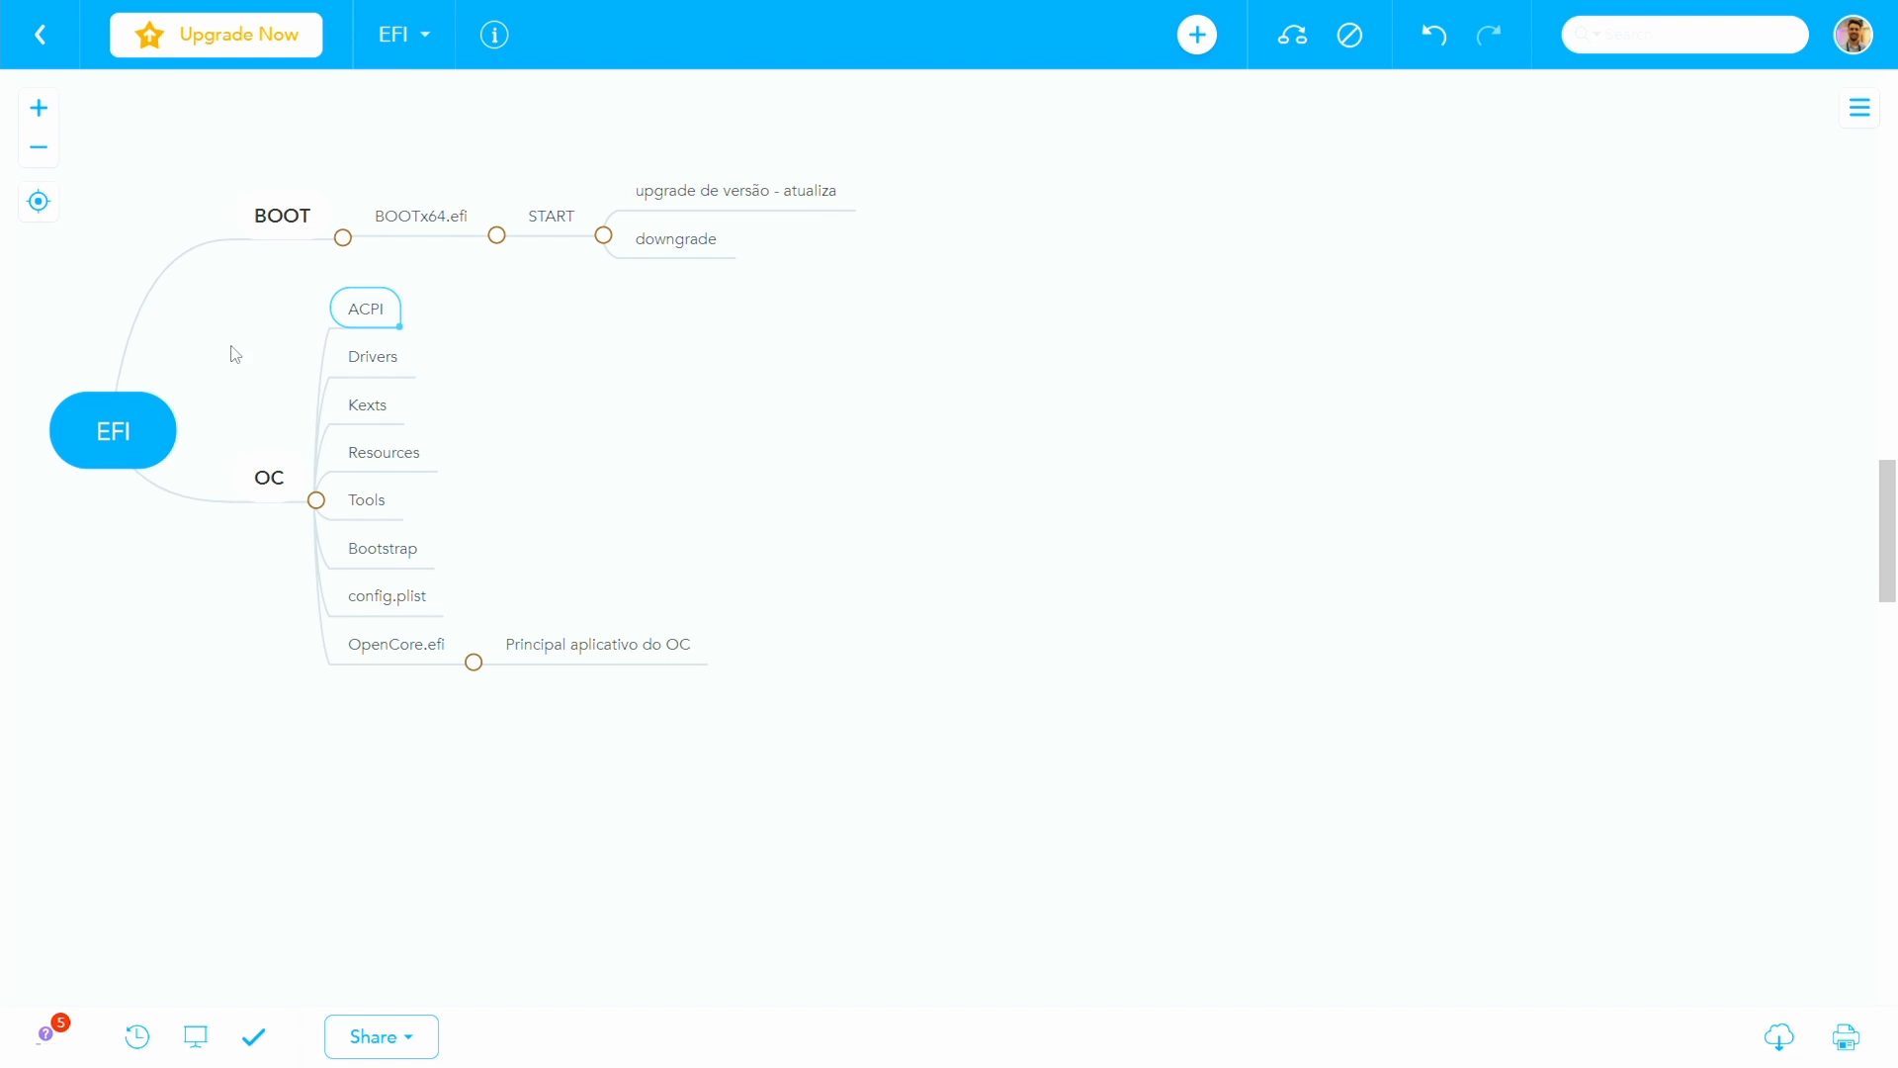
key("Tab")
type(".aml -")
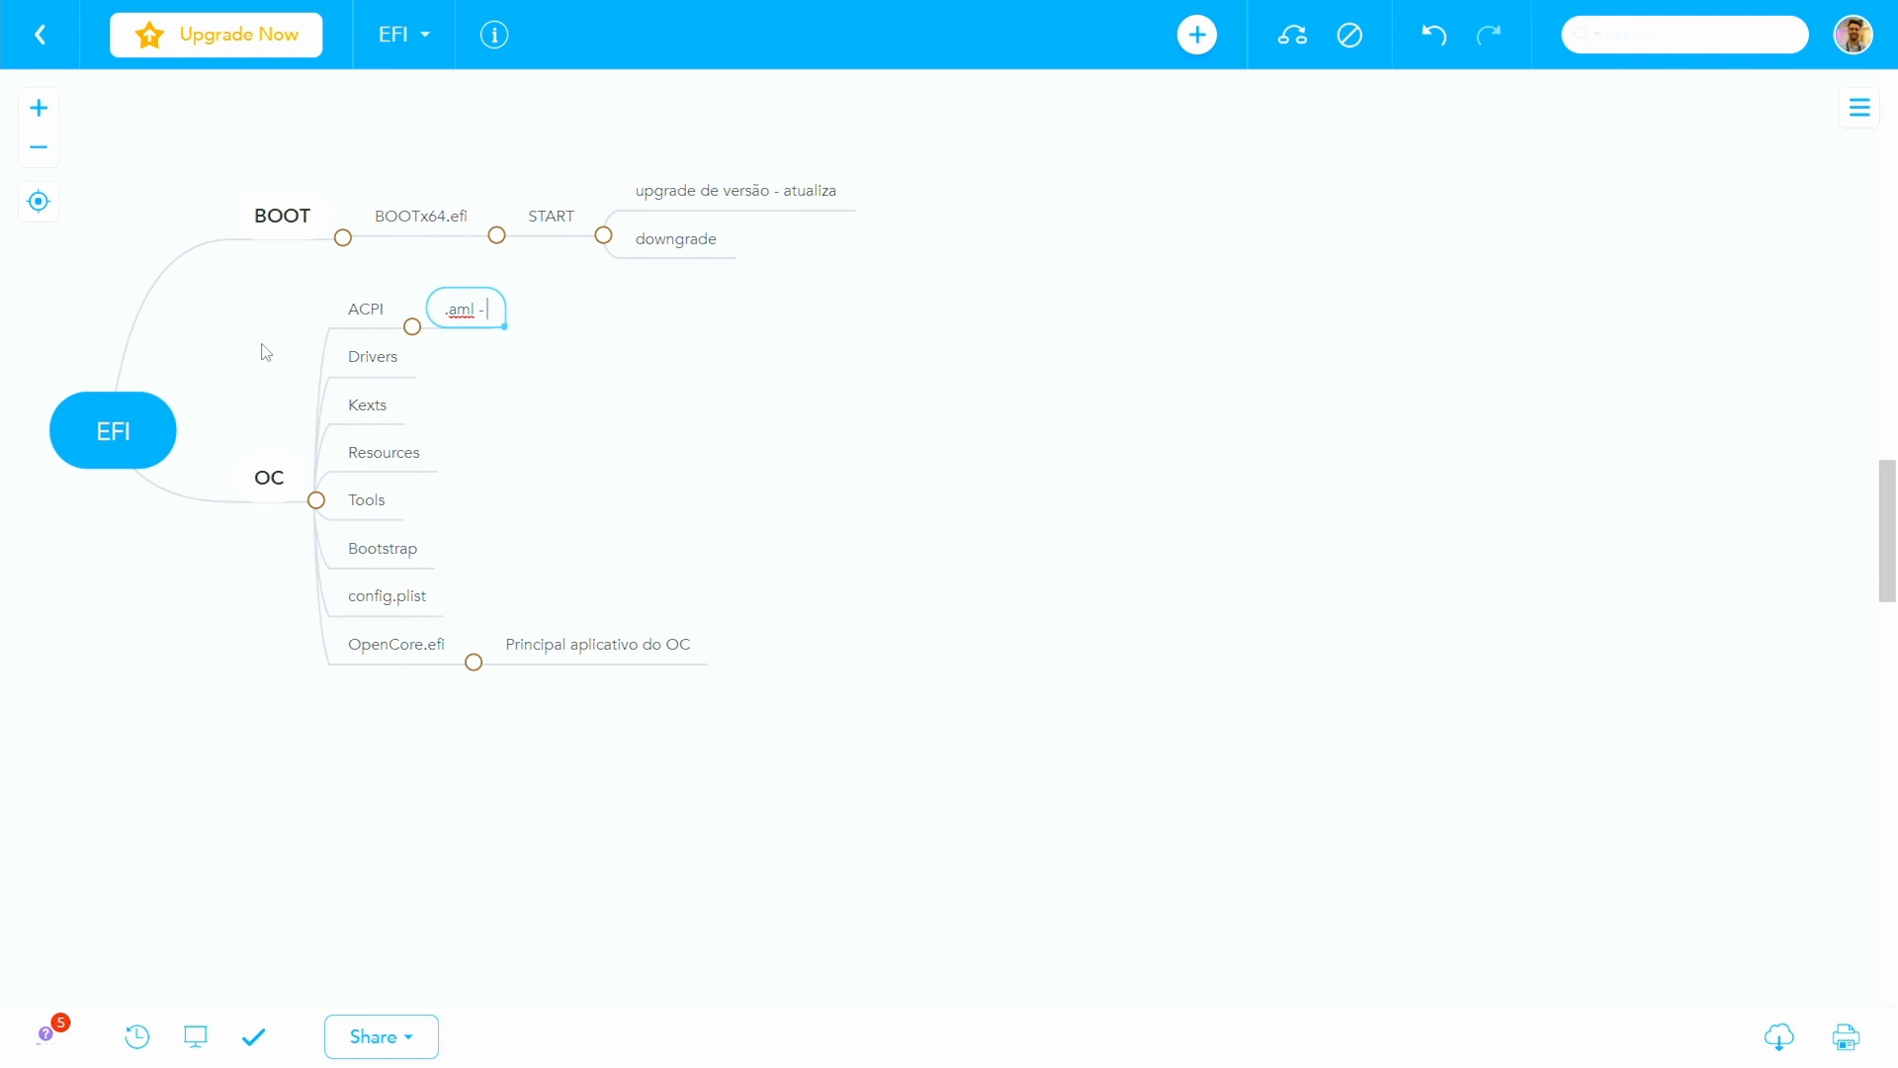
type(" Patches de tabelas ACPI")
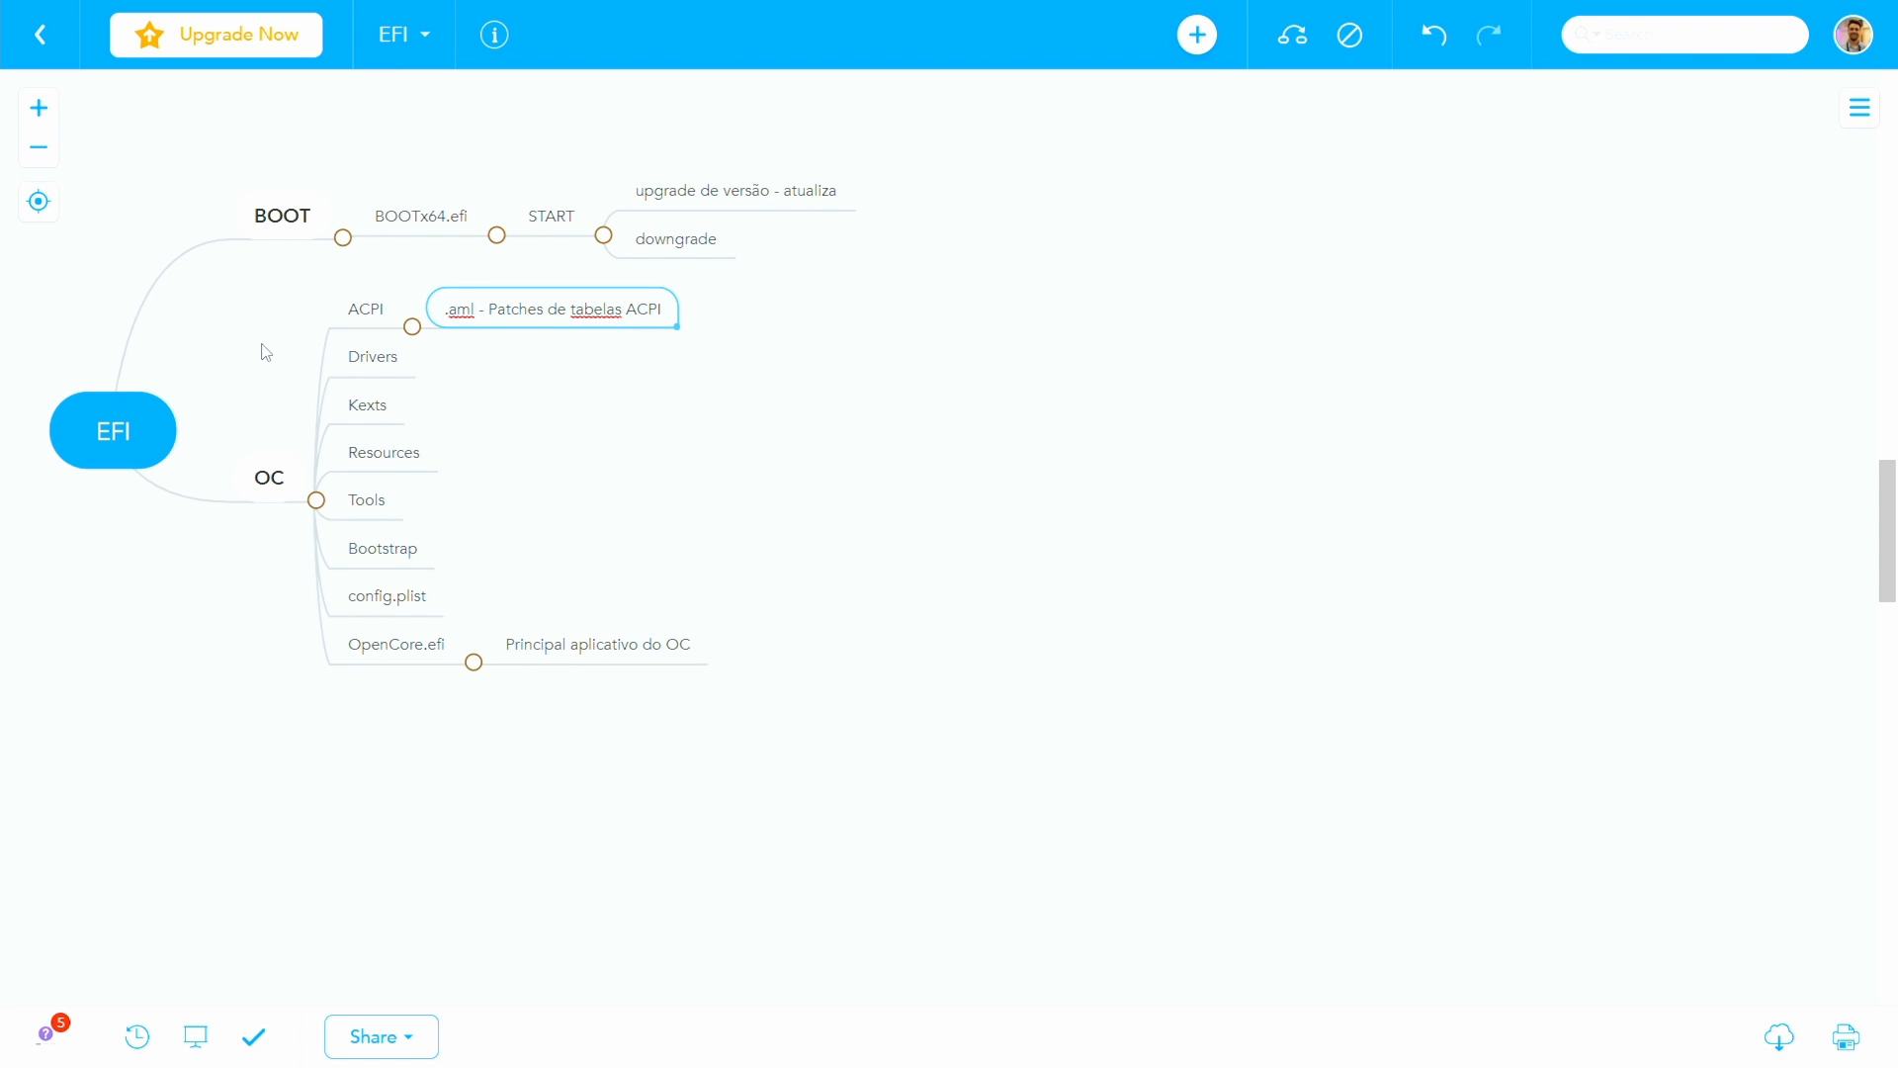
type("- ")
type("atuando na")
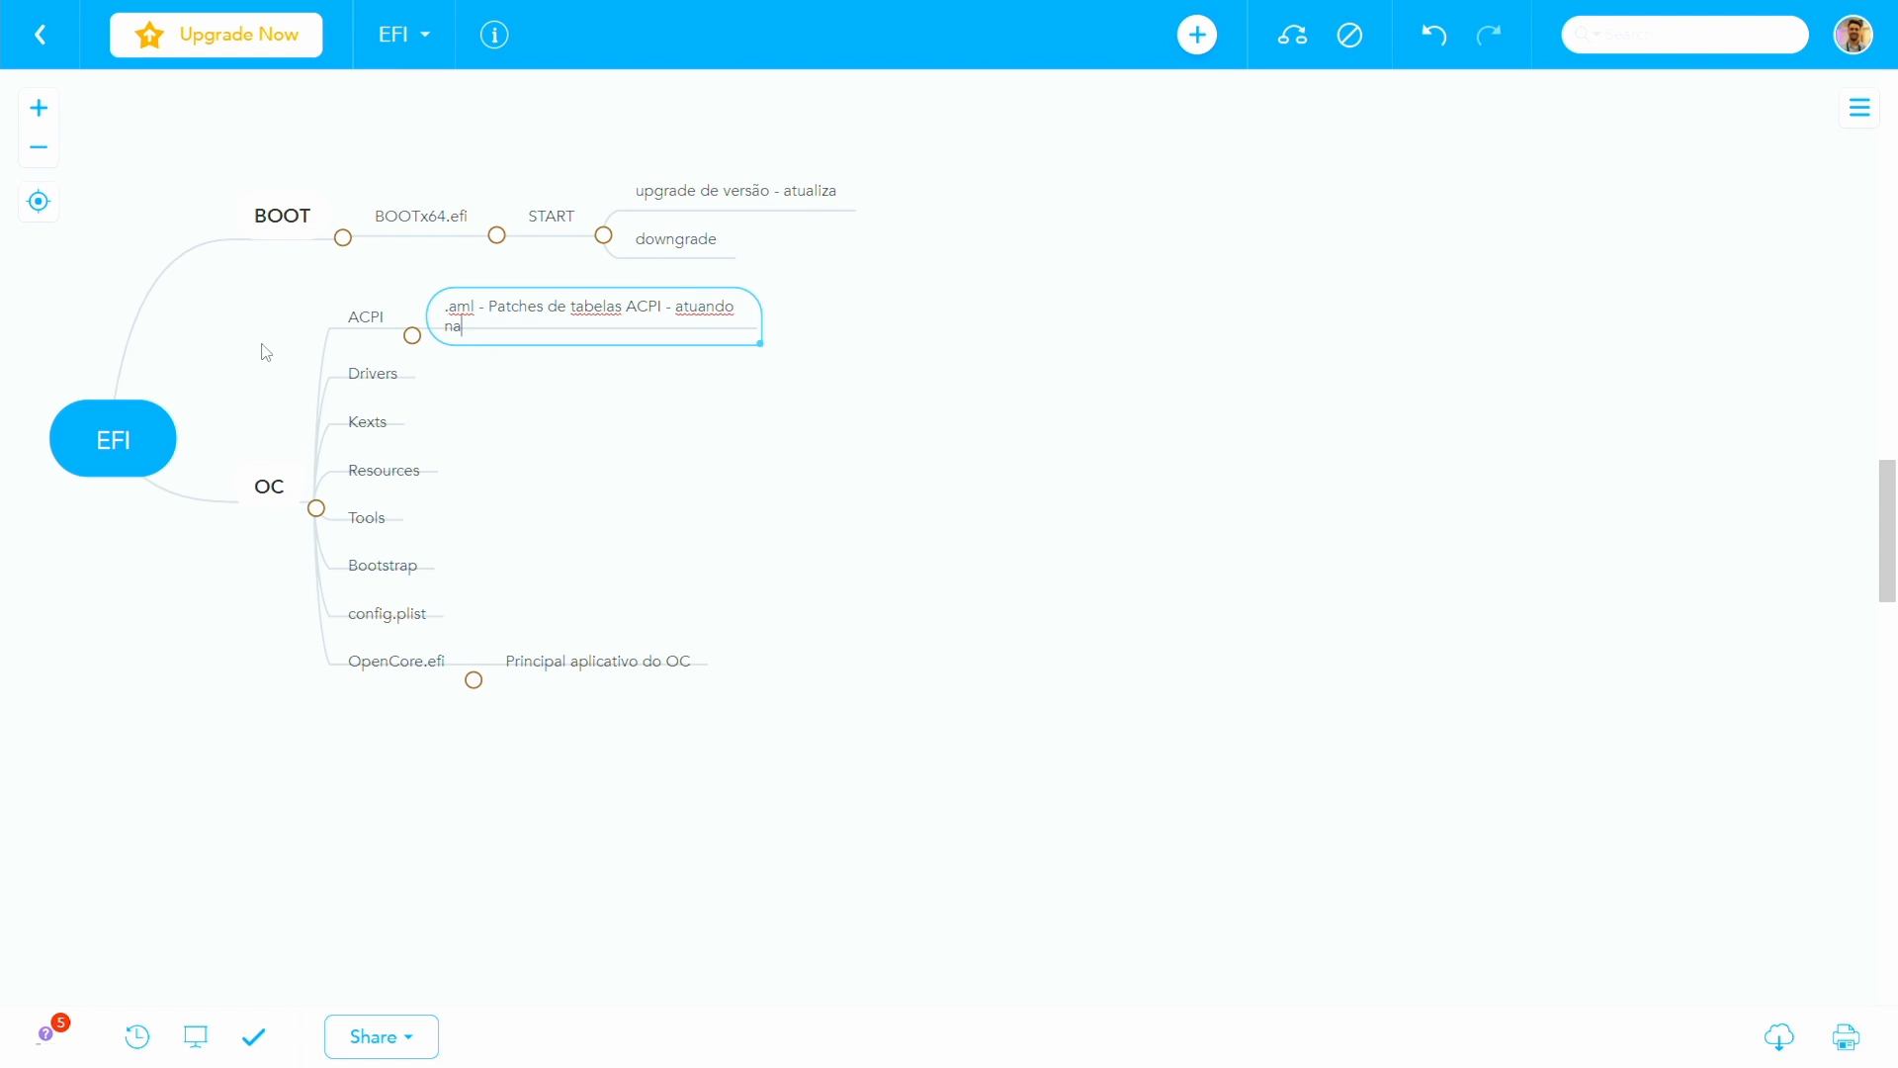
type(" camada de firmware")
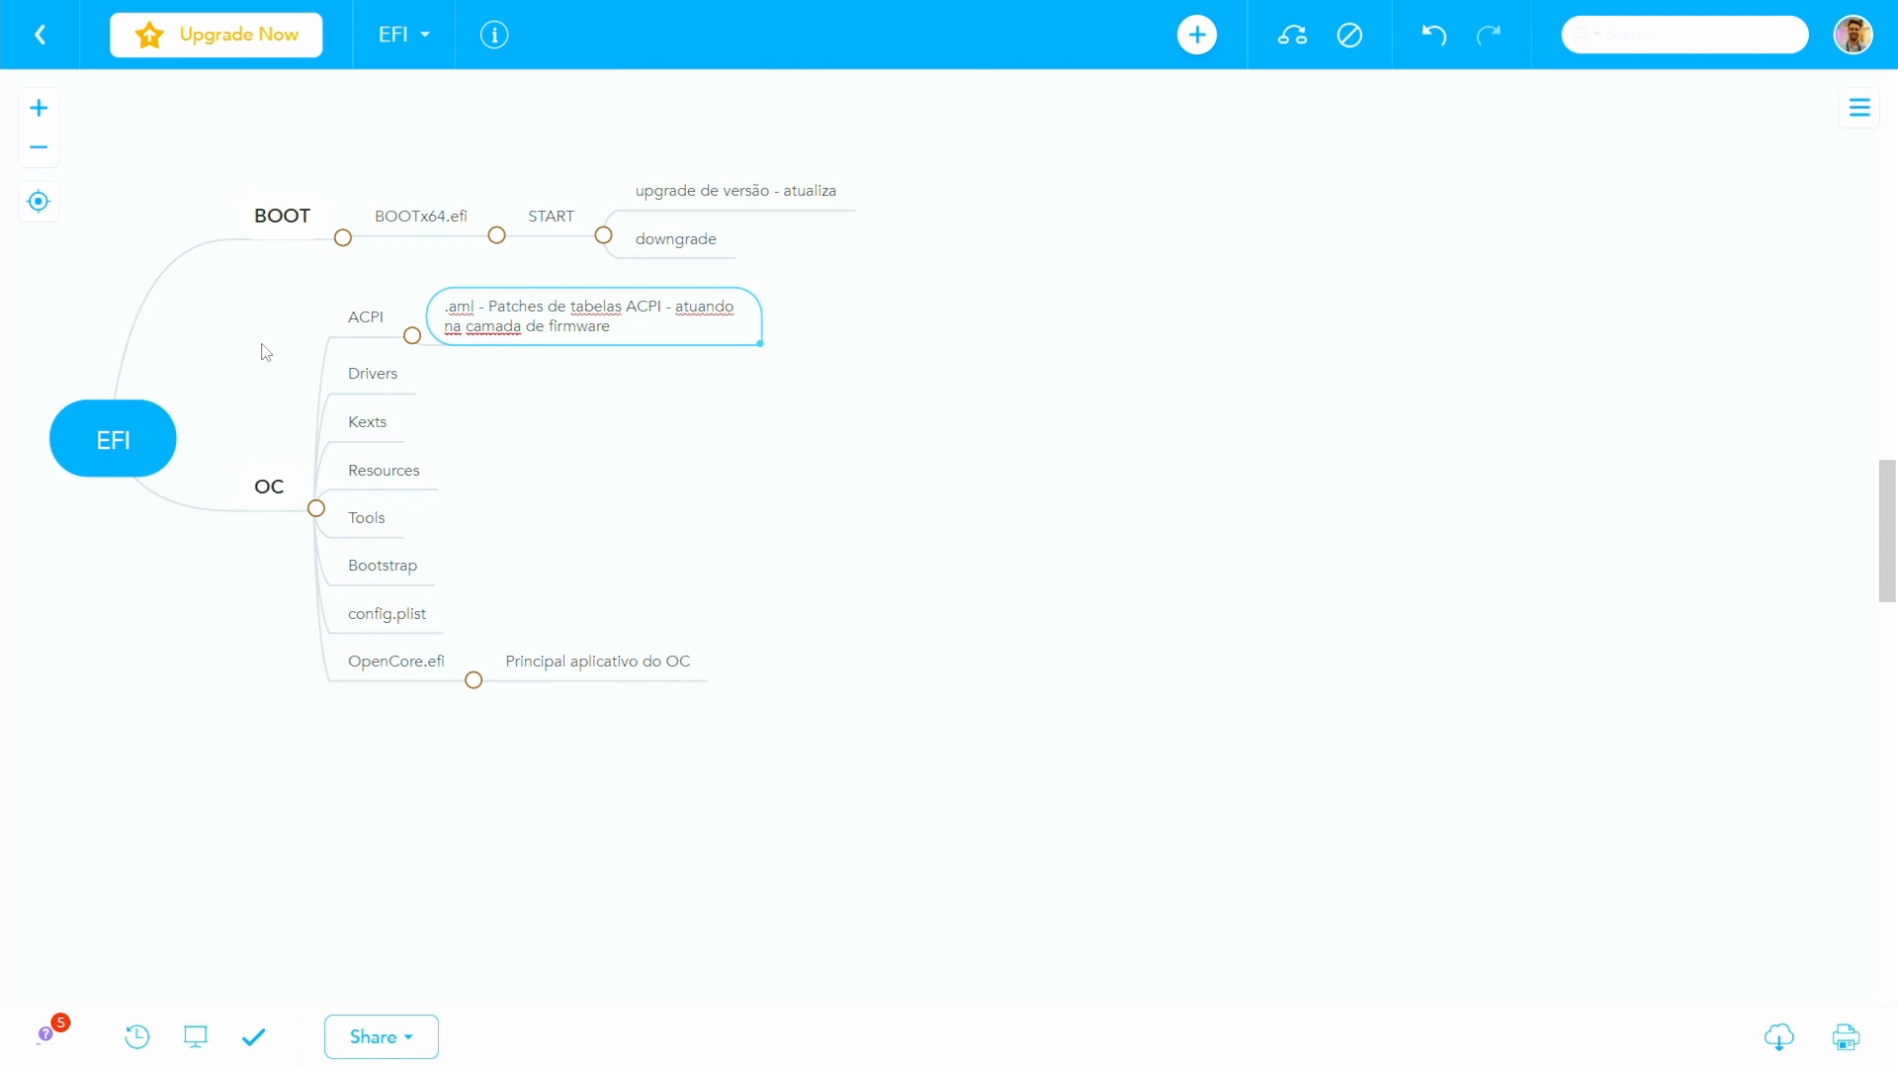
- Add the child note "Drivers básicos para o sistema da EFI" to the Drivers topic
left_click(388, 380)
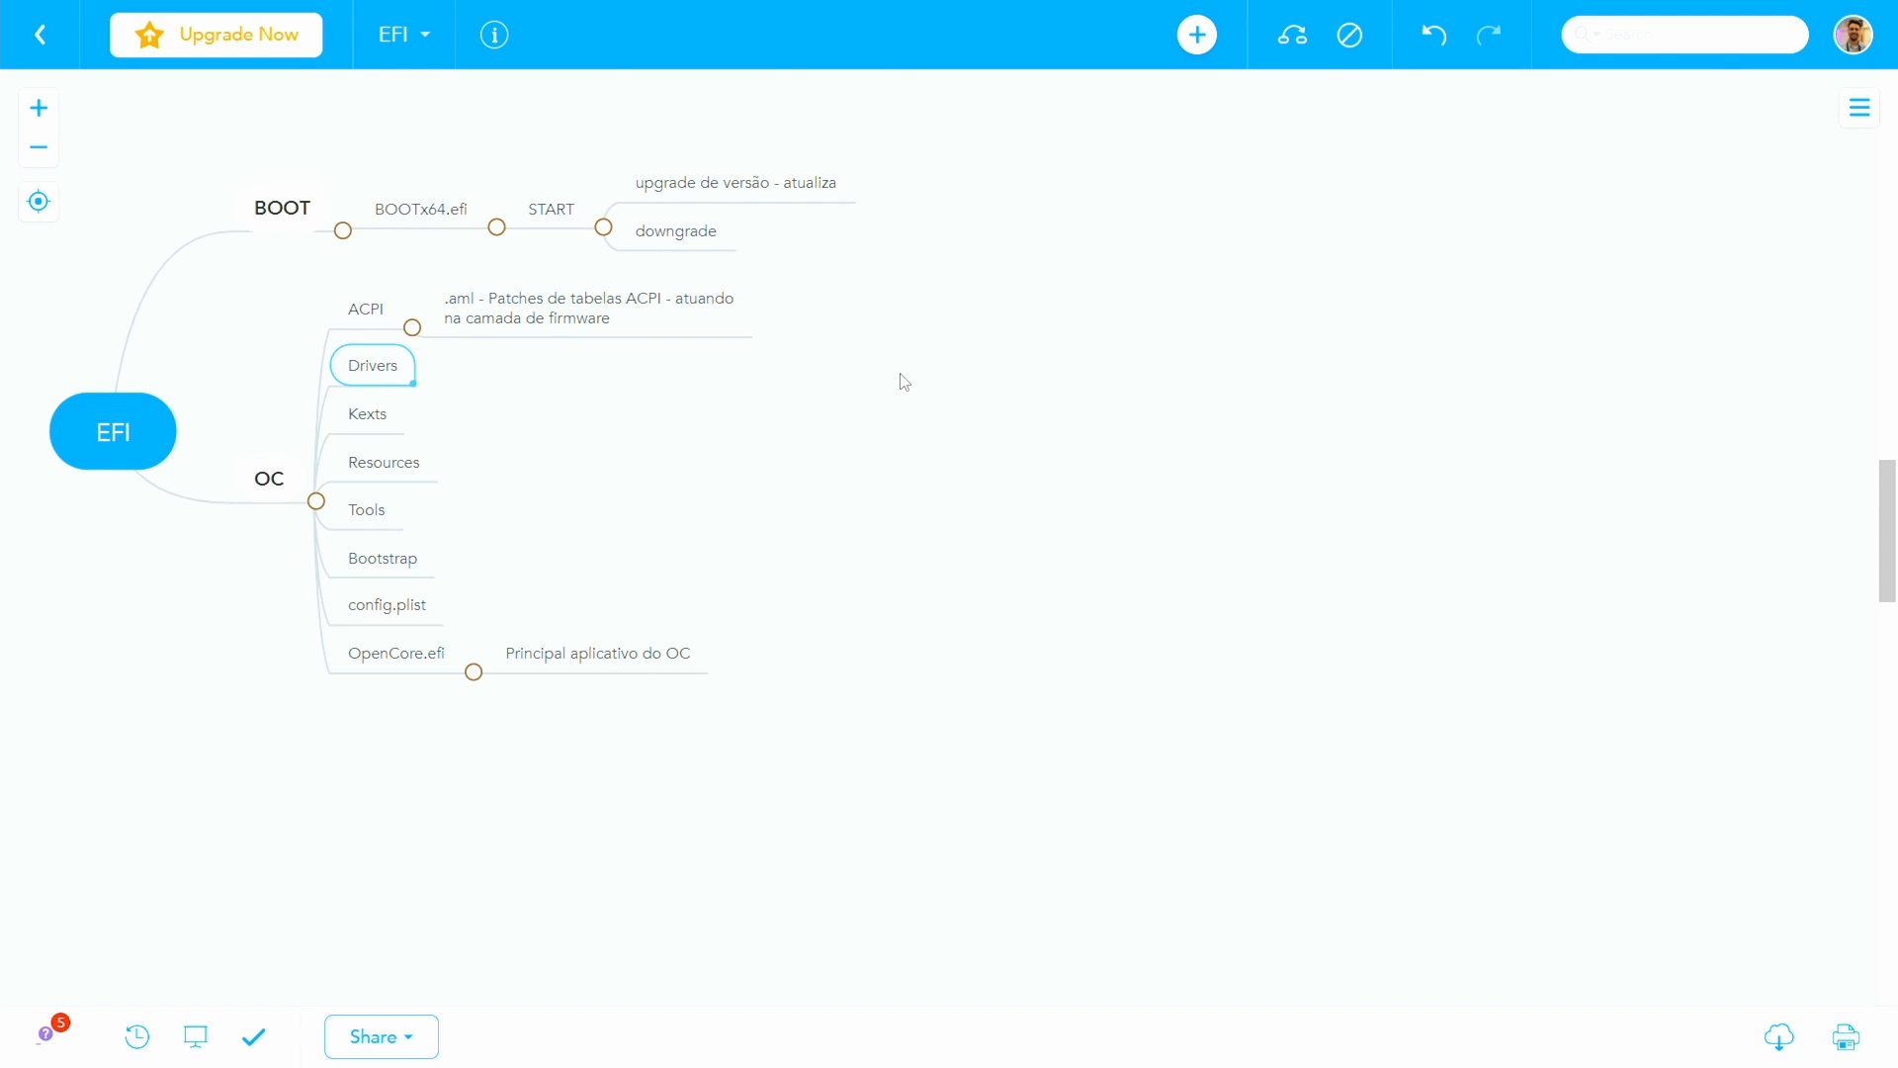
key("Tab")
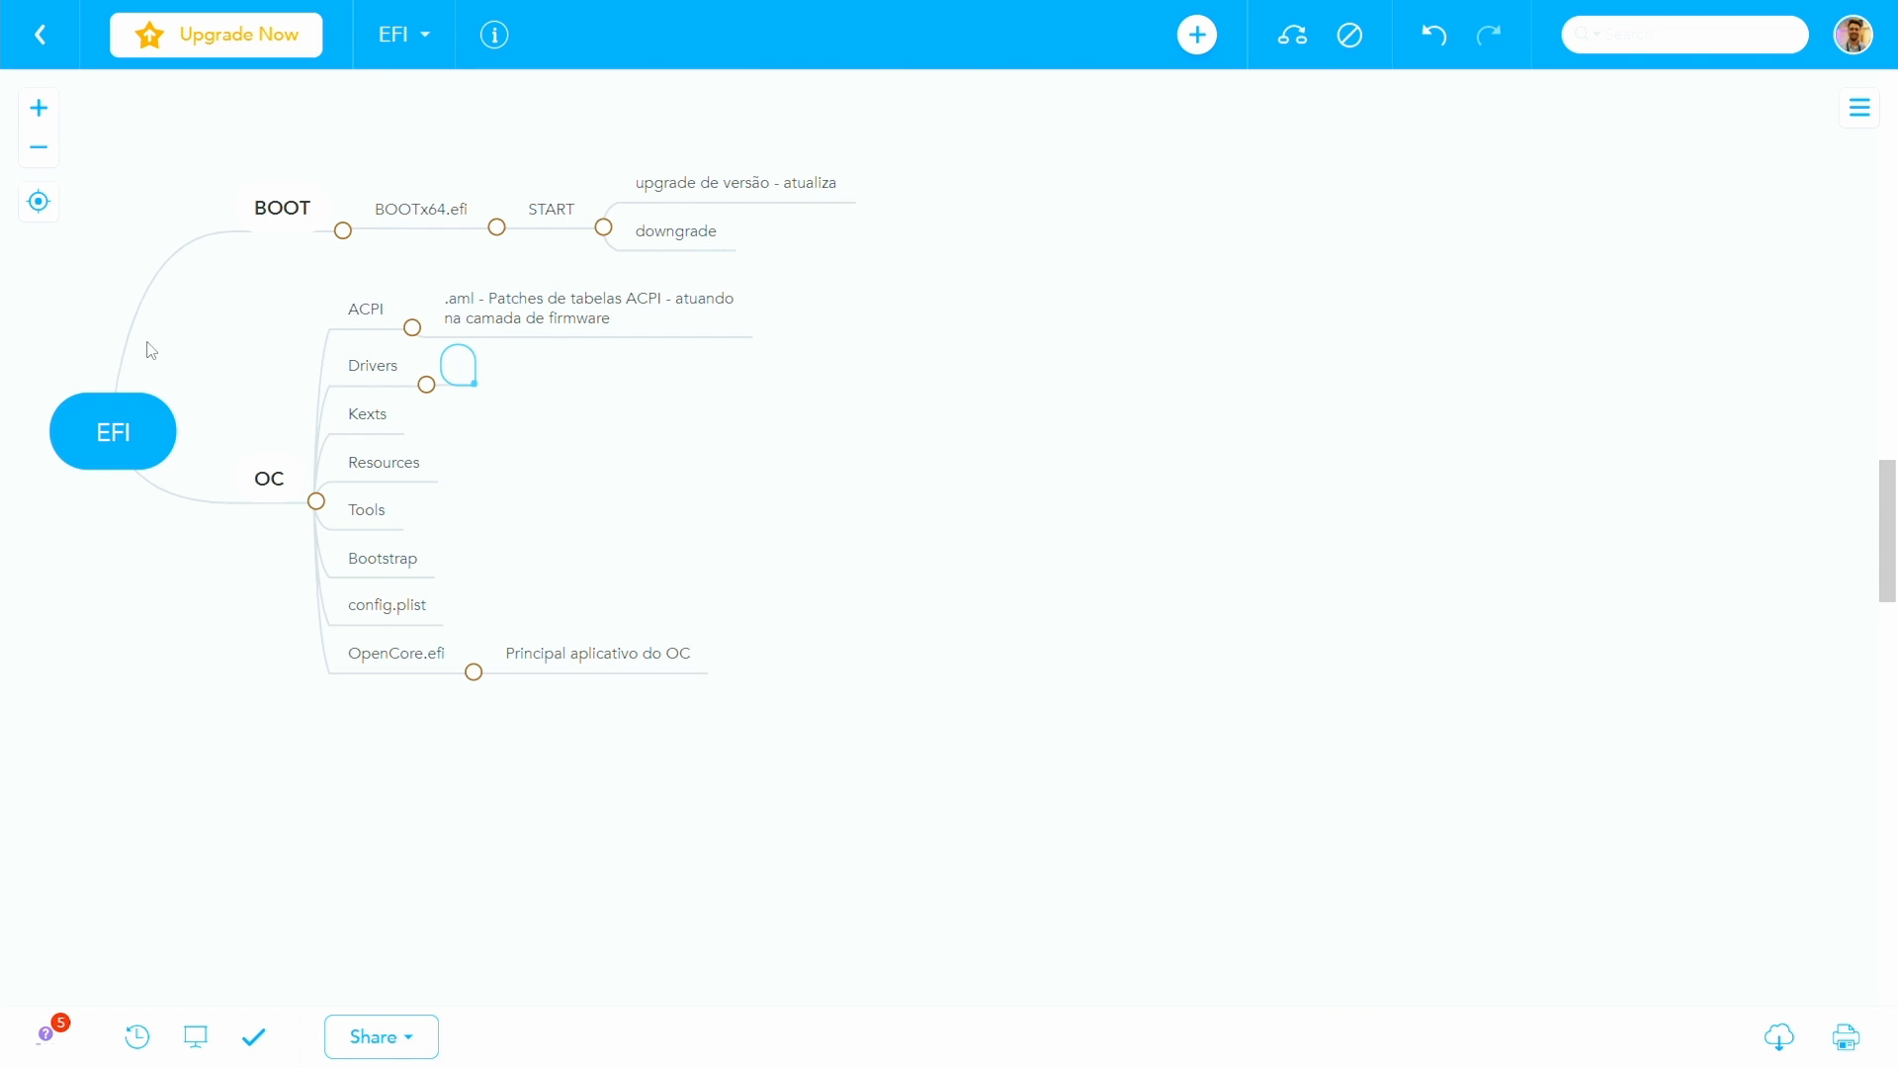
type("Drivers básicos para o sistema da EFI")
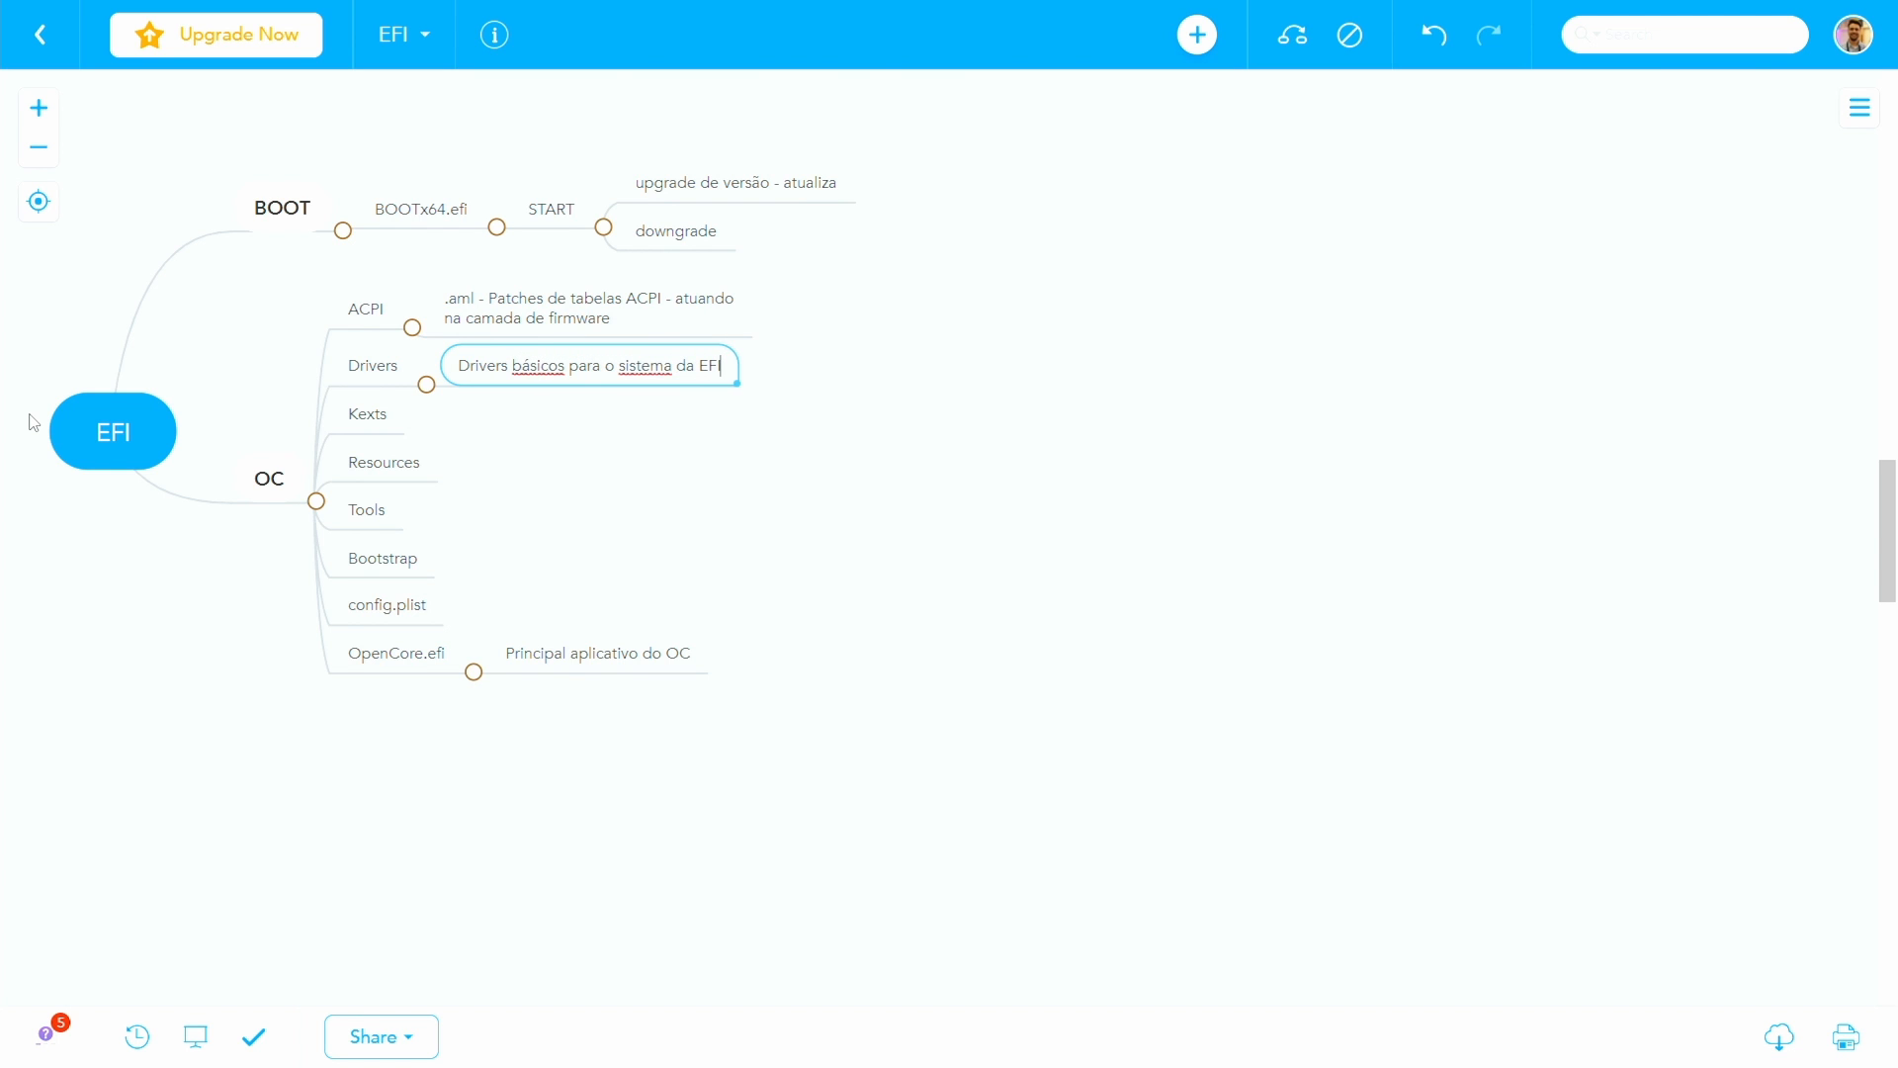
- Add a second note under Drivers reading "Não são drivers para o macOS ou outro SO"
key("Return")
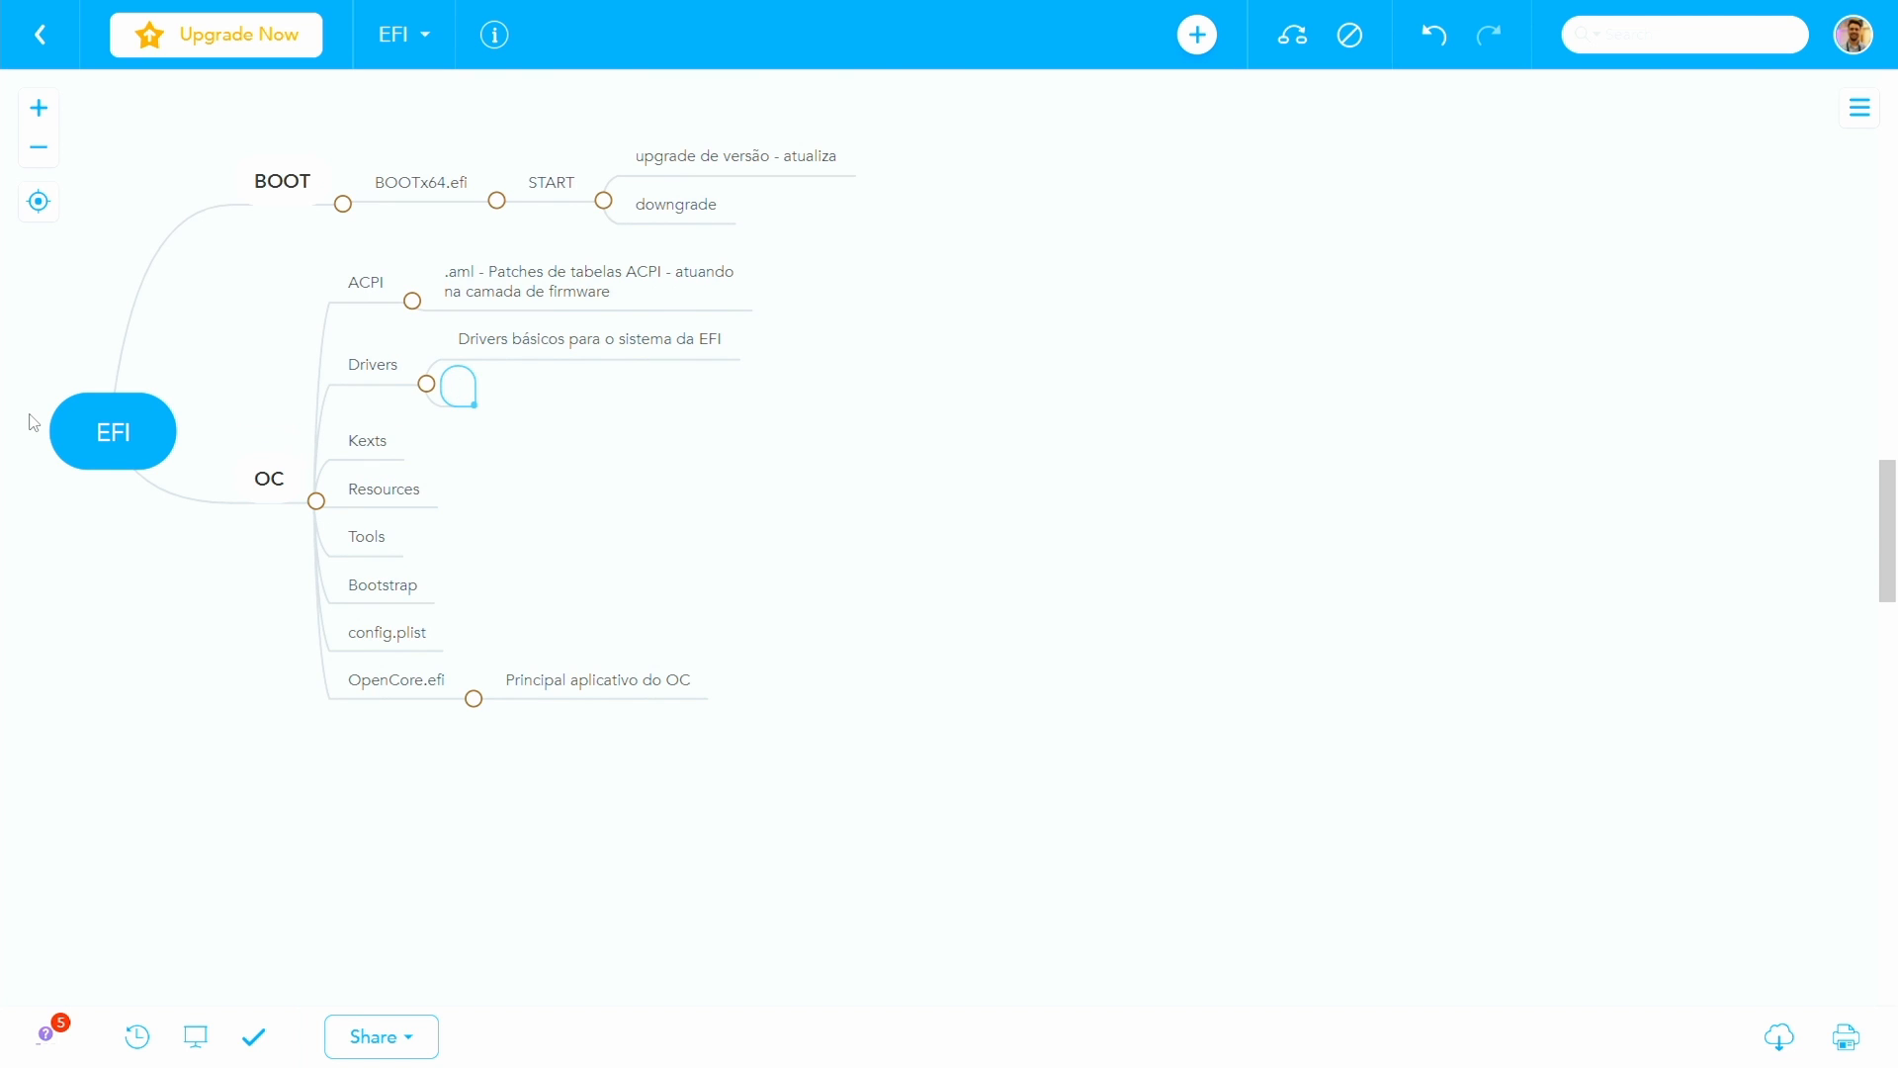
type("Não são driver")
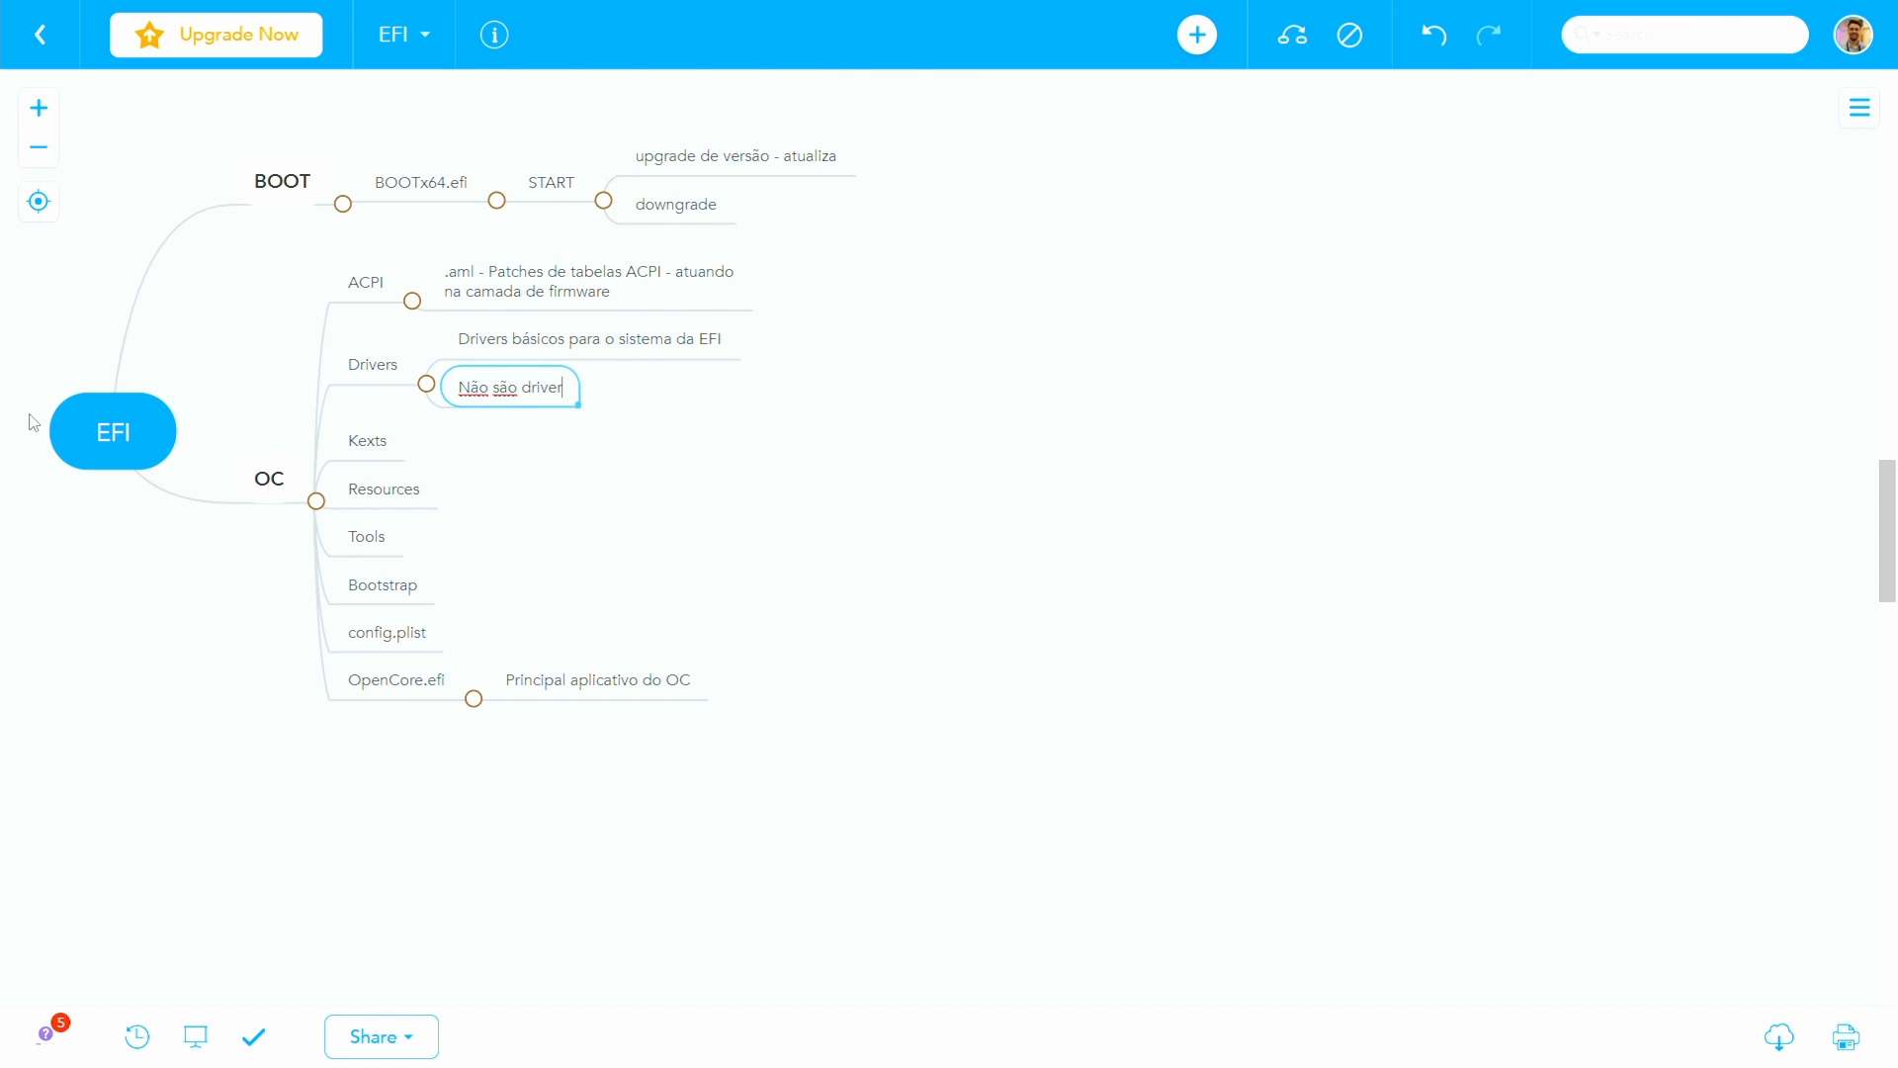
type("s para o macOS ou outro SI")
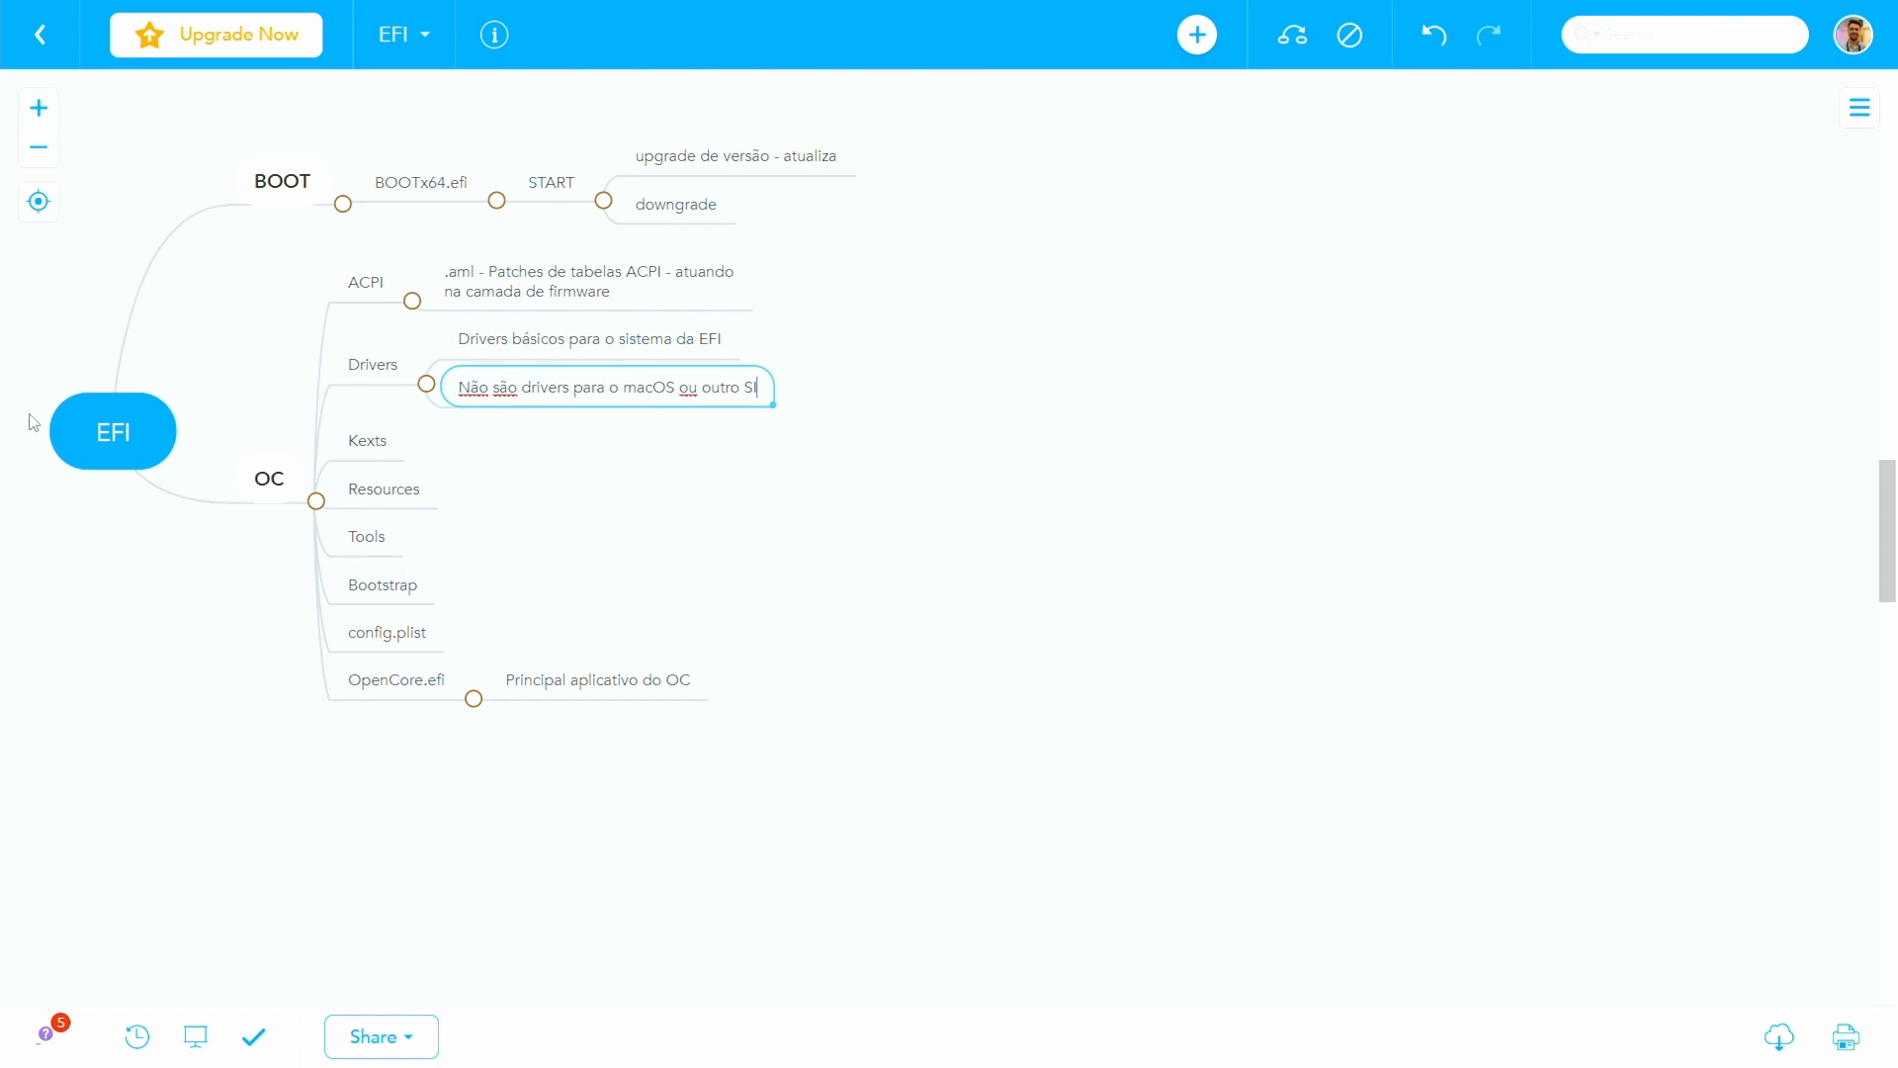
key("BackSpace")
type("O")
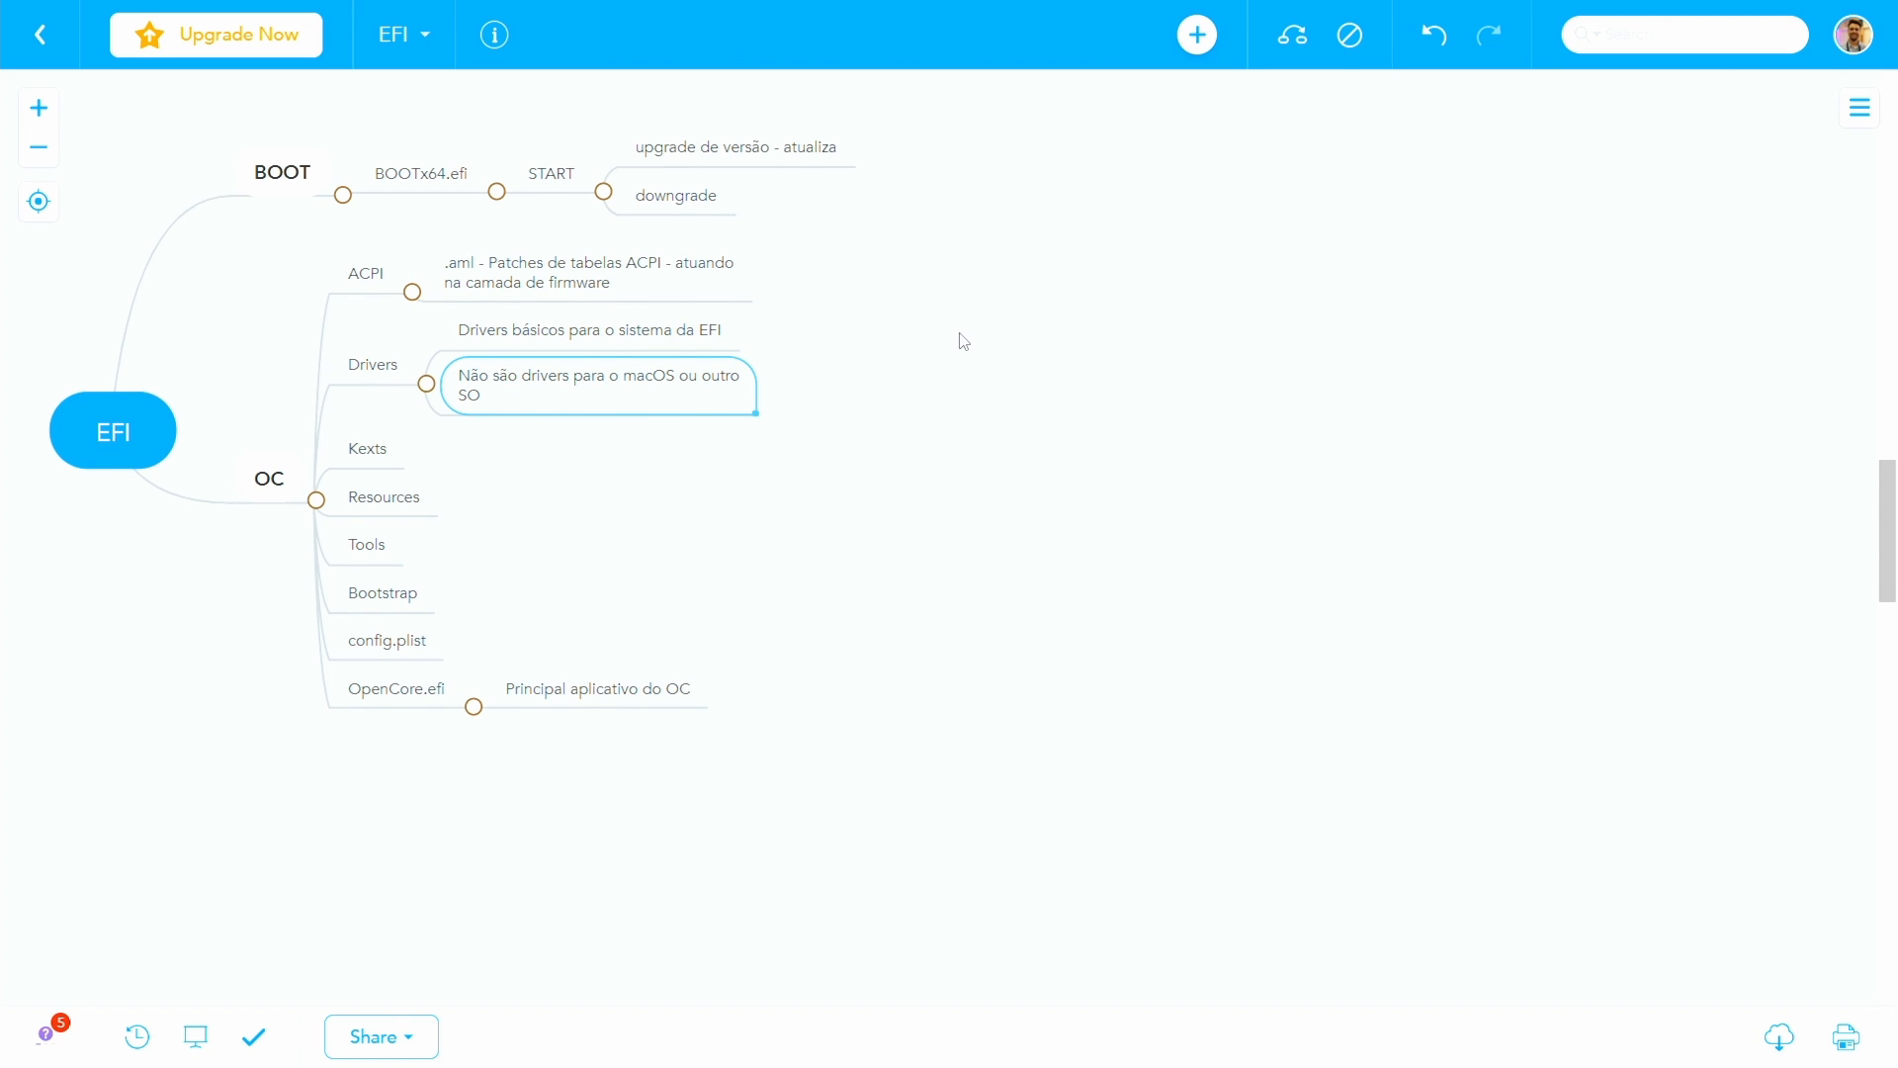
- Add a third note under Drivers reading ".efi - Openruntime.efi, HfsPlus.efi"
key("Return")
type(".e")
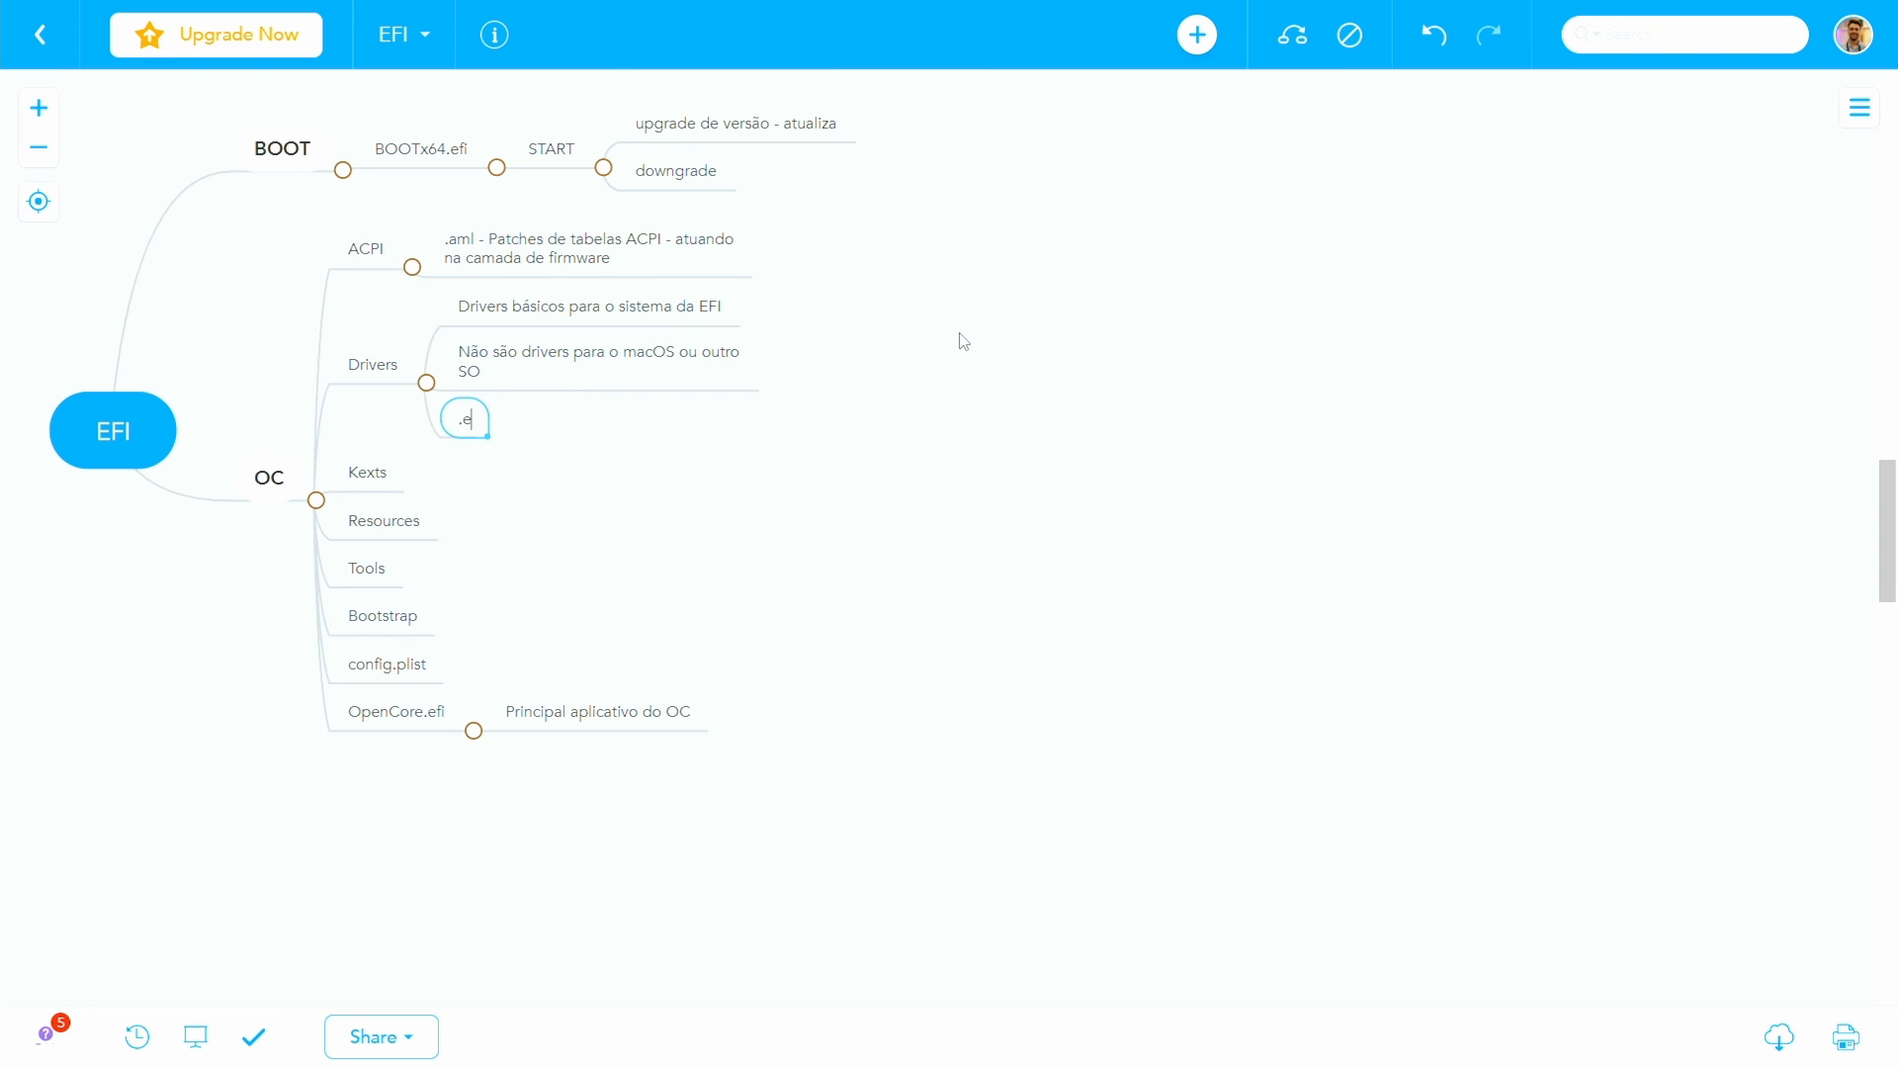
type("fi - Openrunt")
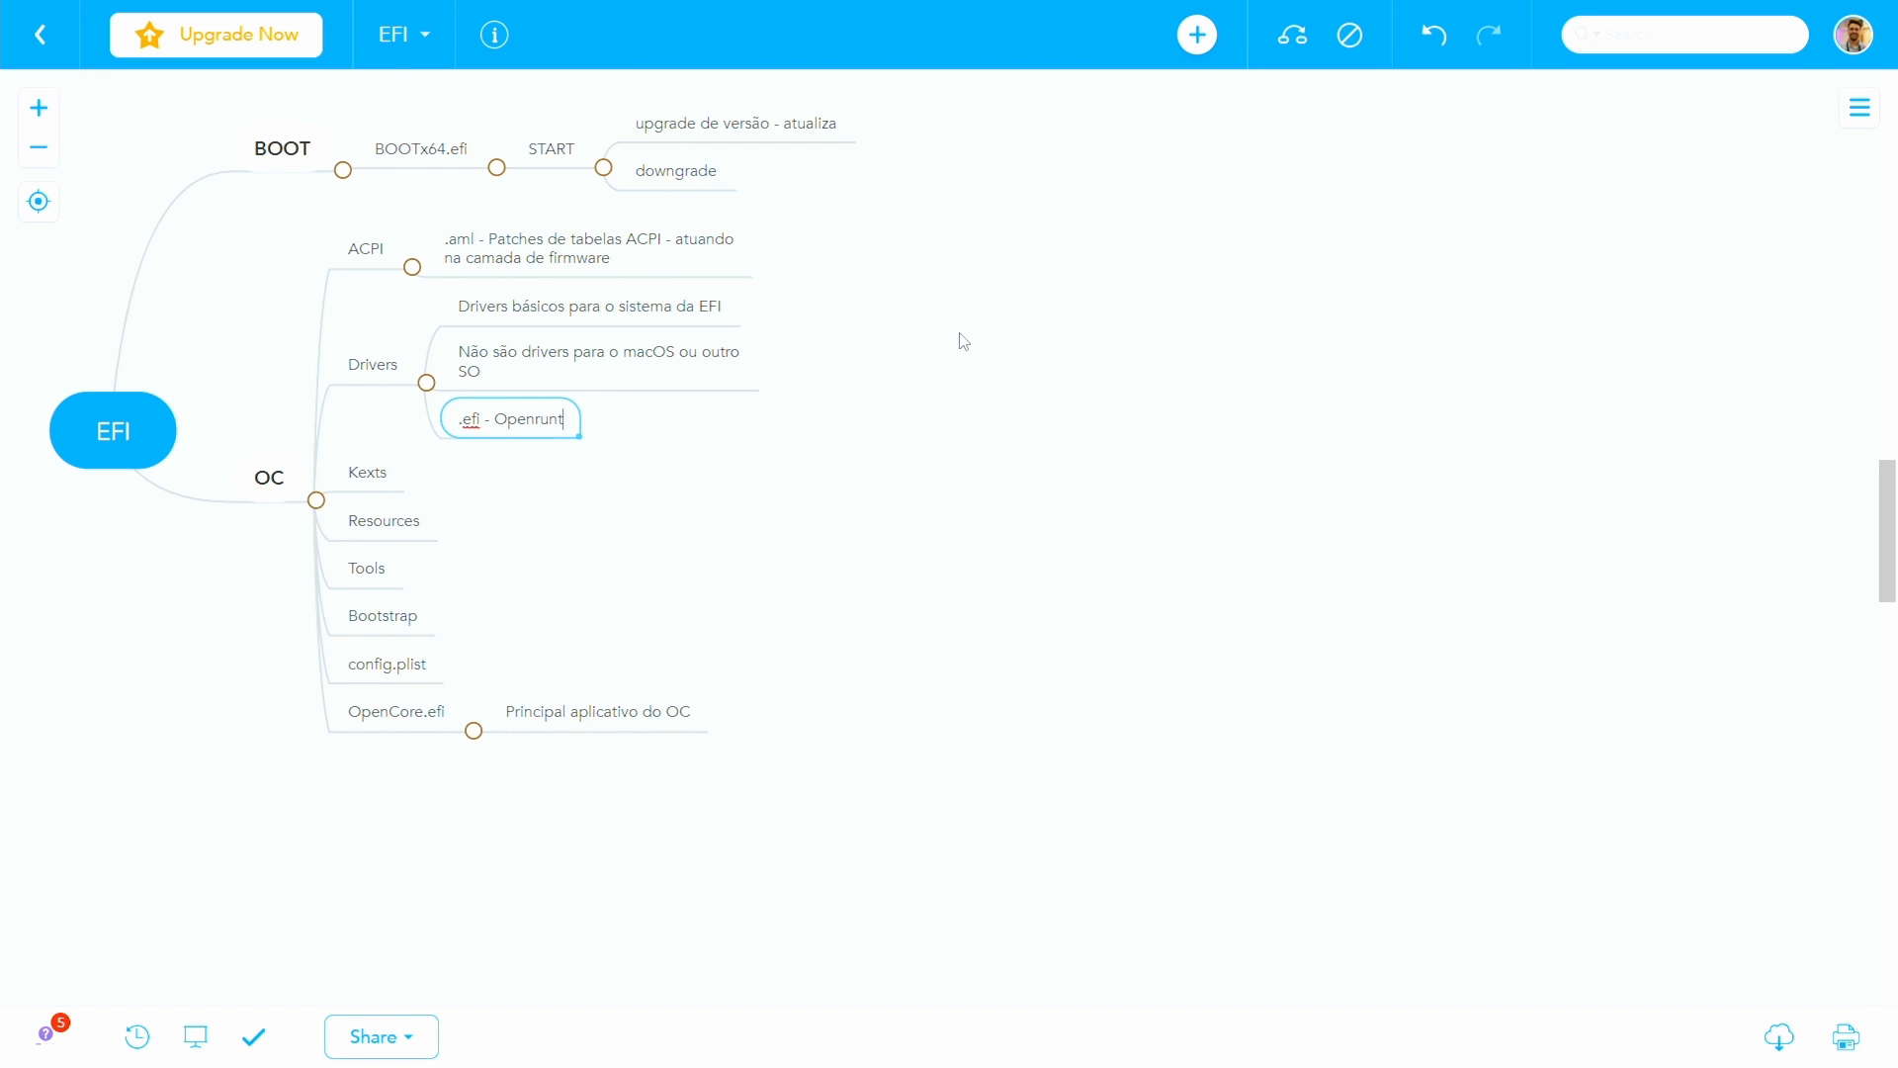
type("ime.efi, HfsPlus.efi ")
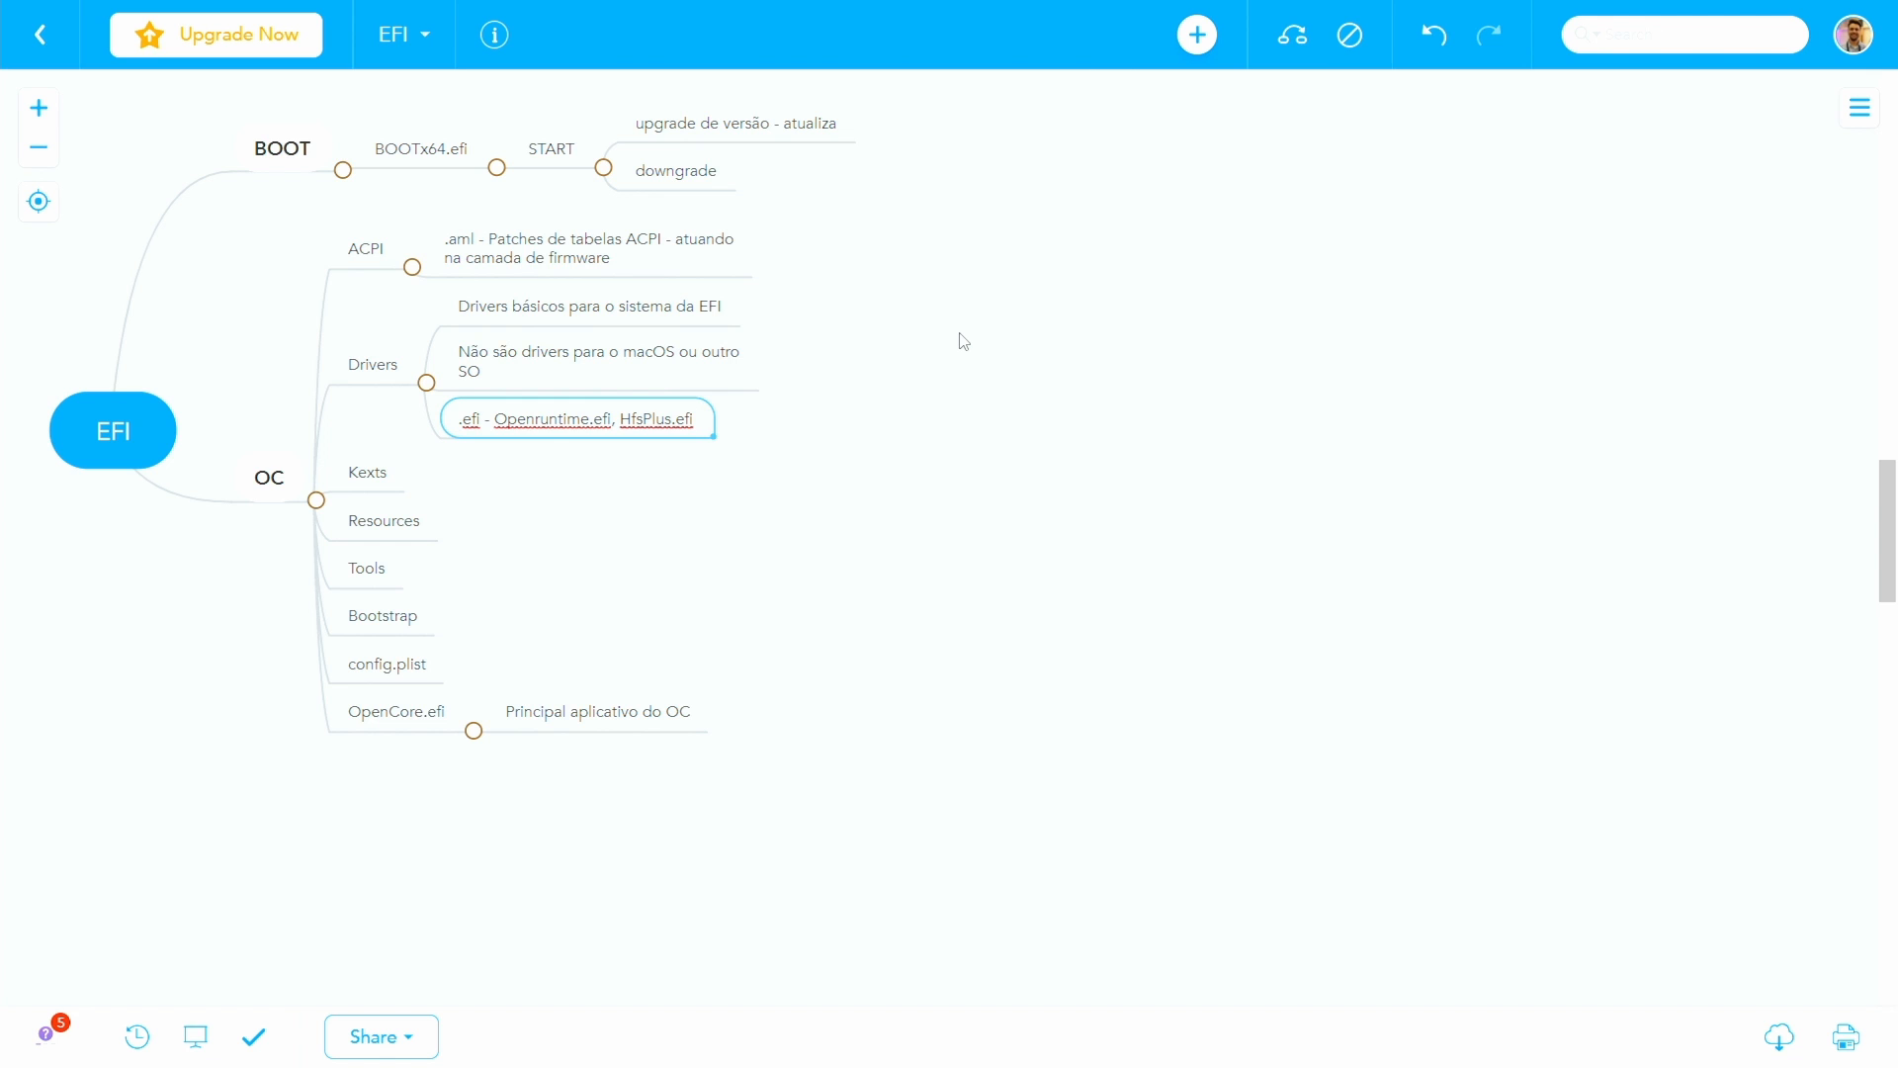
type("e OpenCanopy.efi")
- Extend the third note under Drivers to read ".efi - Openruntime.efi, HfsPlus.efi e OpenCanopy.efi"
key("Return")
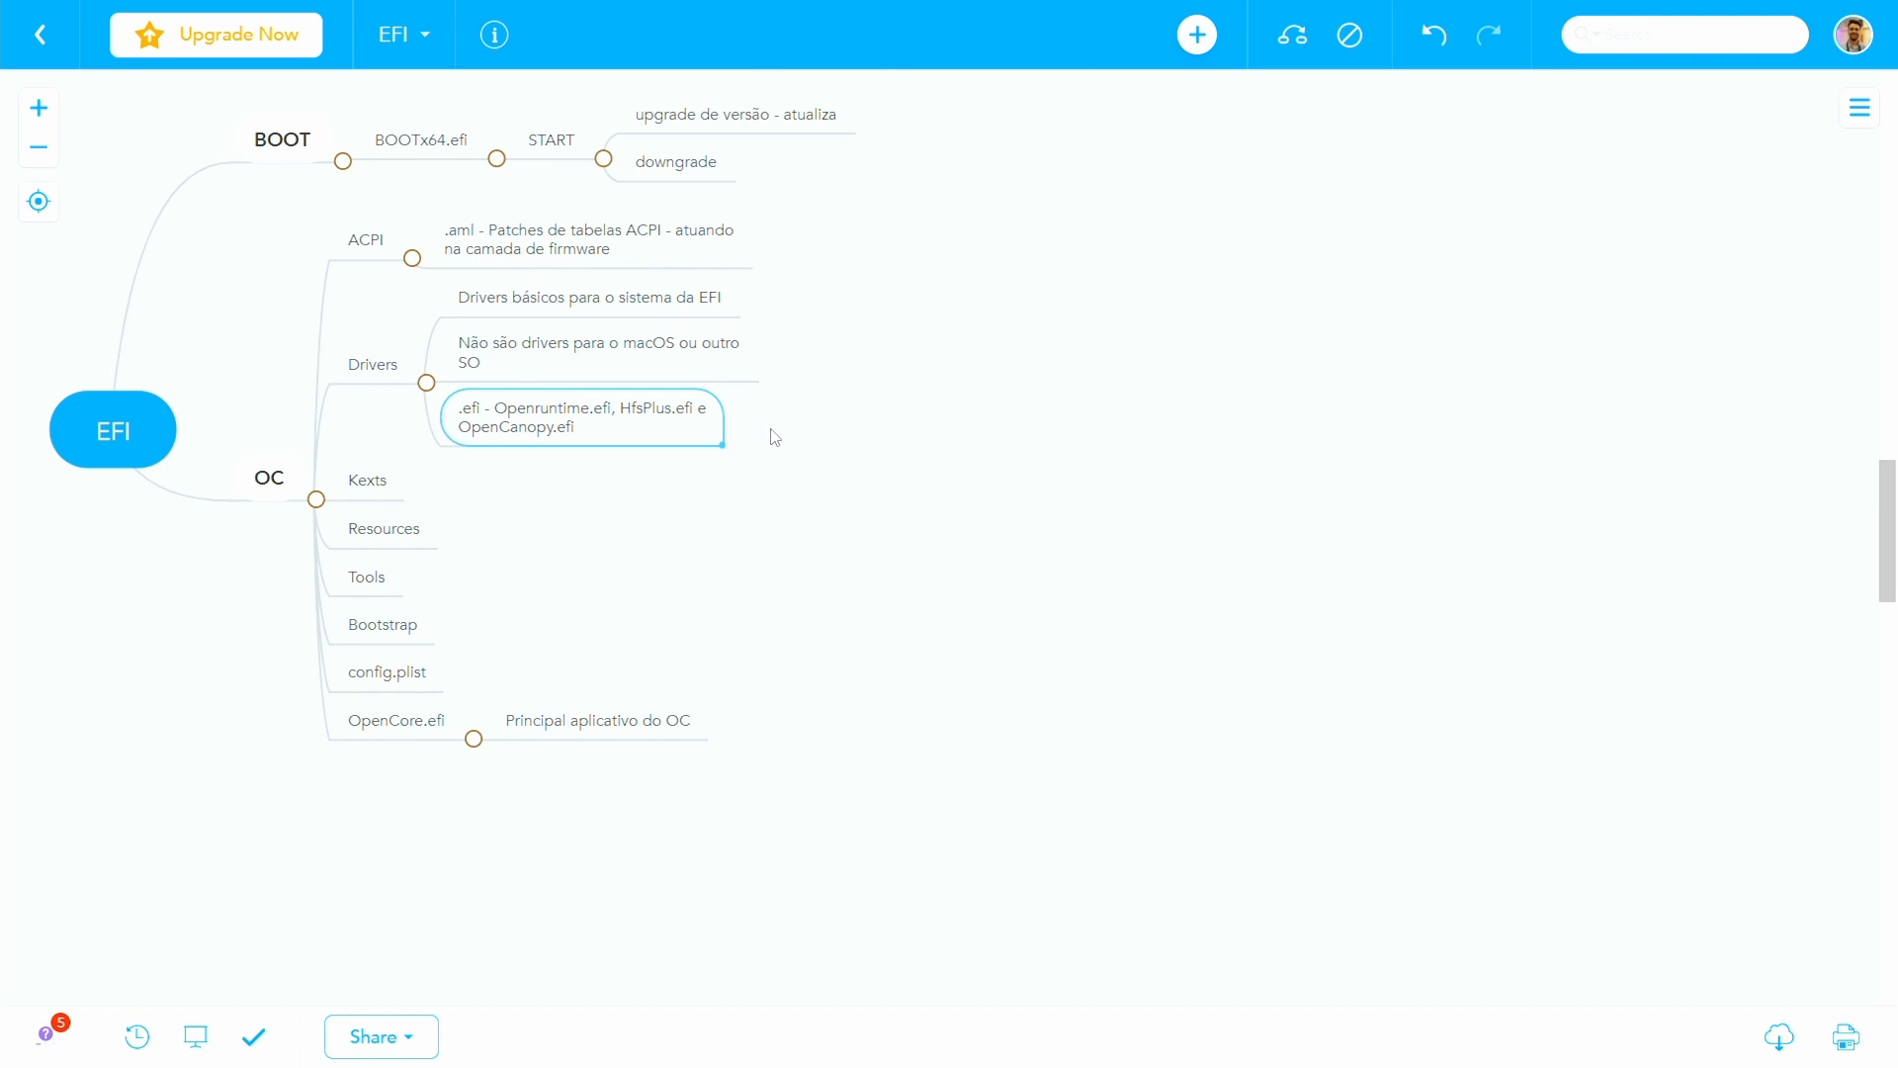
left_click(335, 362)
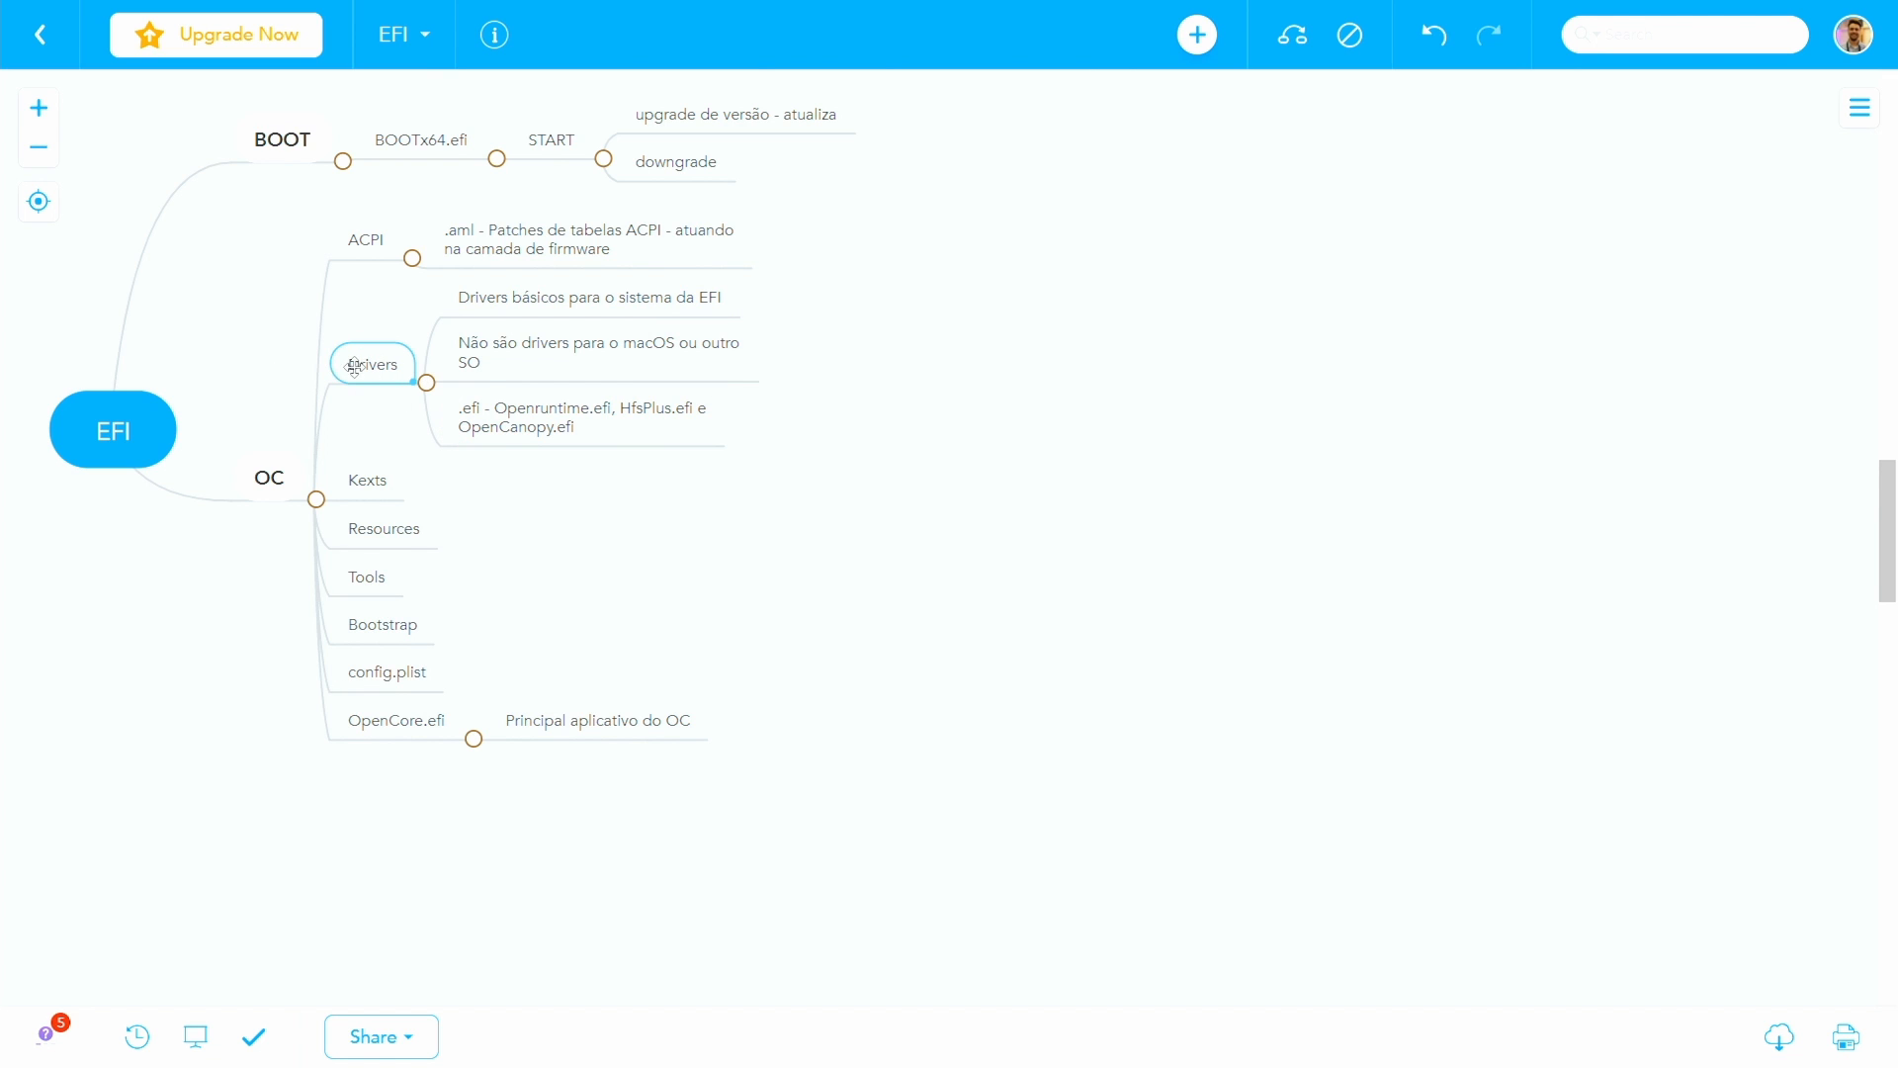
- Add the child note "Drivers para o macOS" to the Kexts topic
left_click(358, 502)
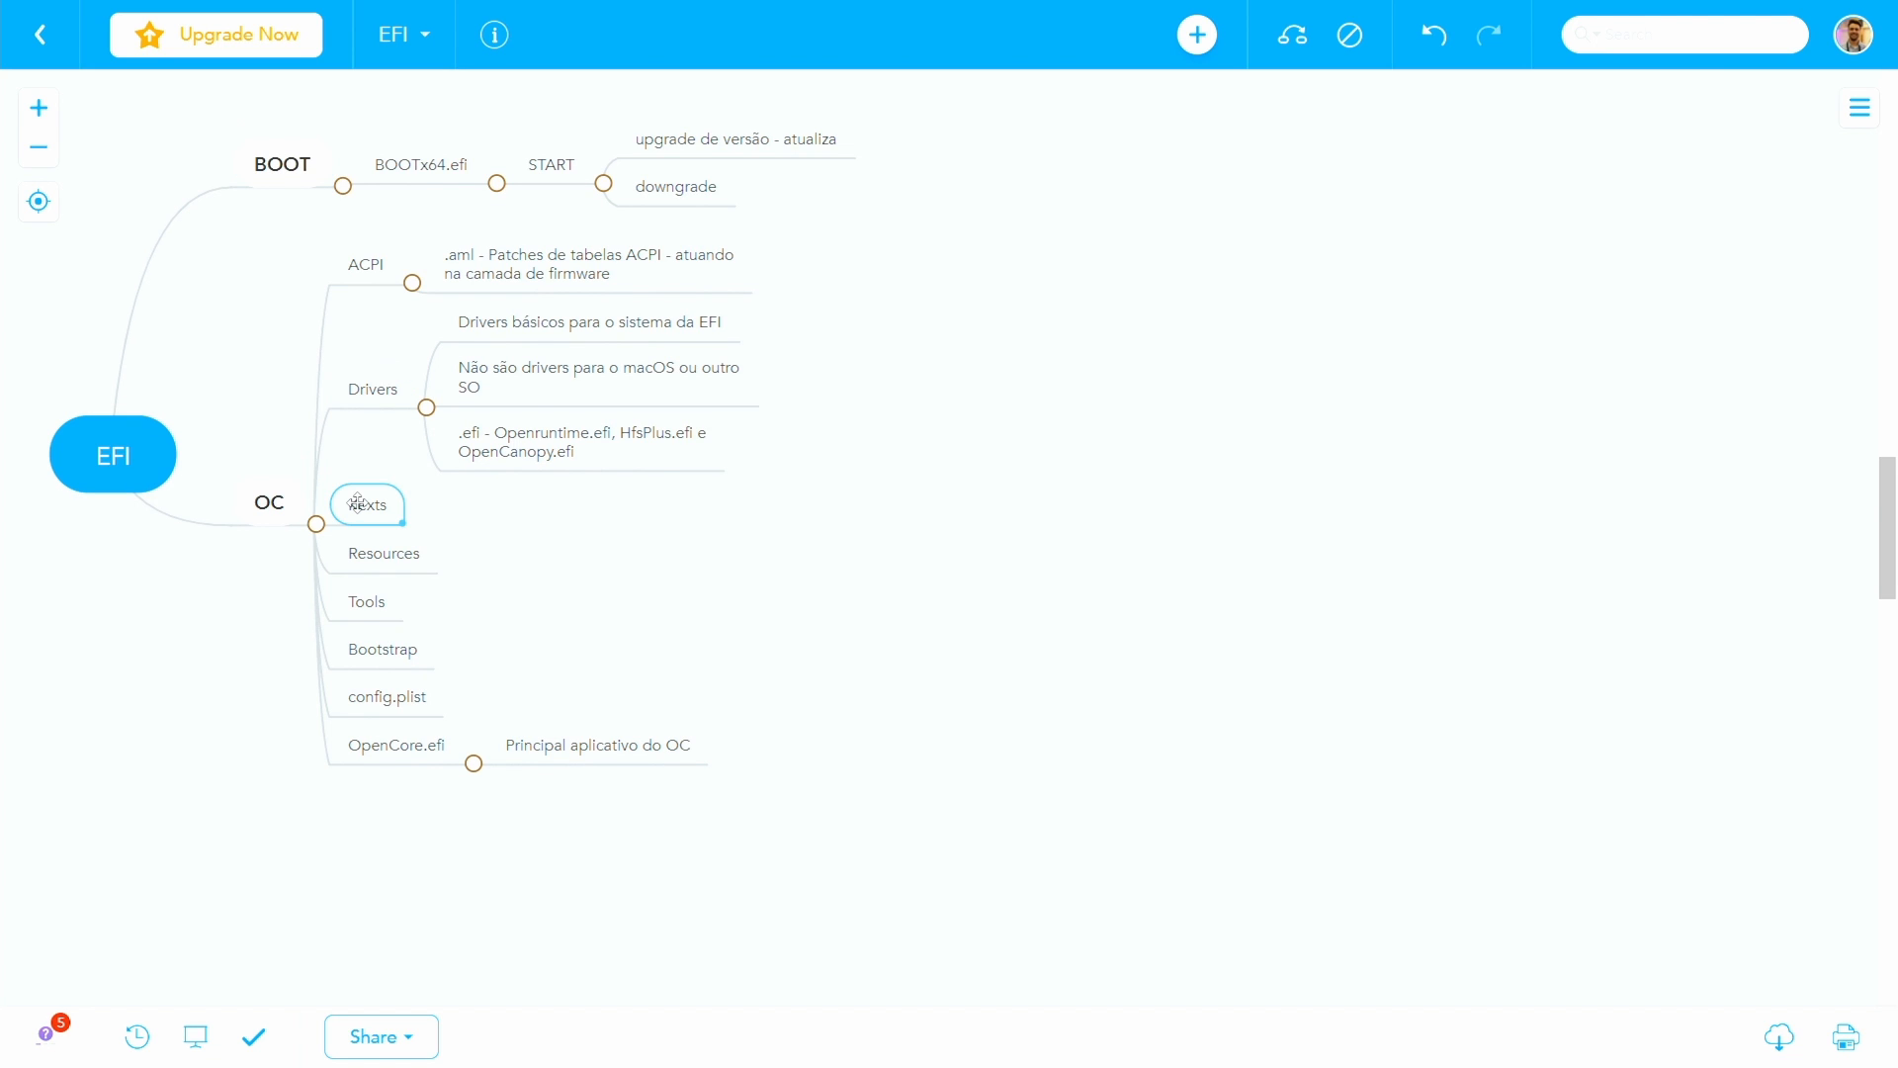
key("Tab")
type("Driver")
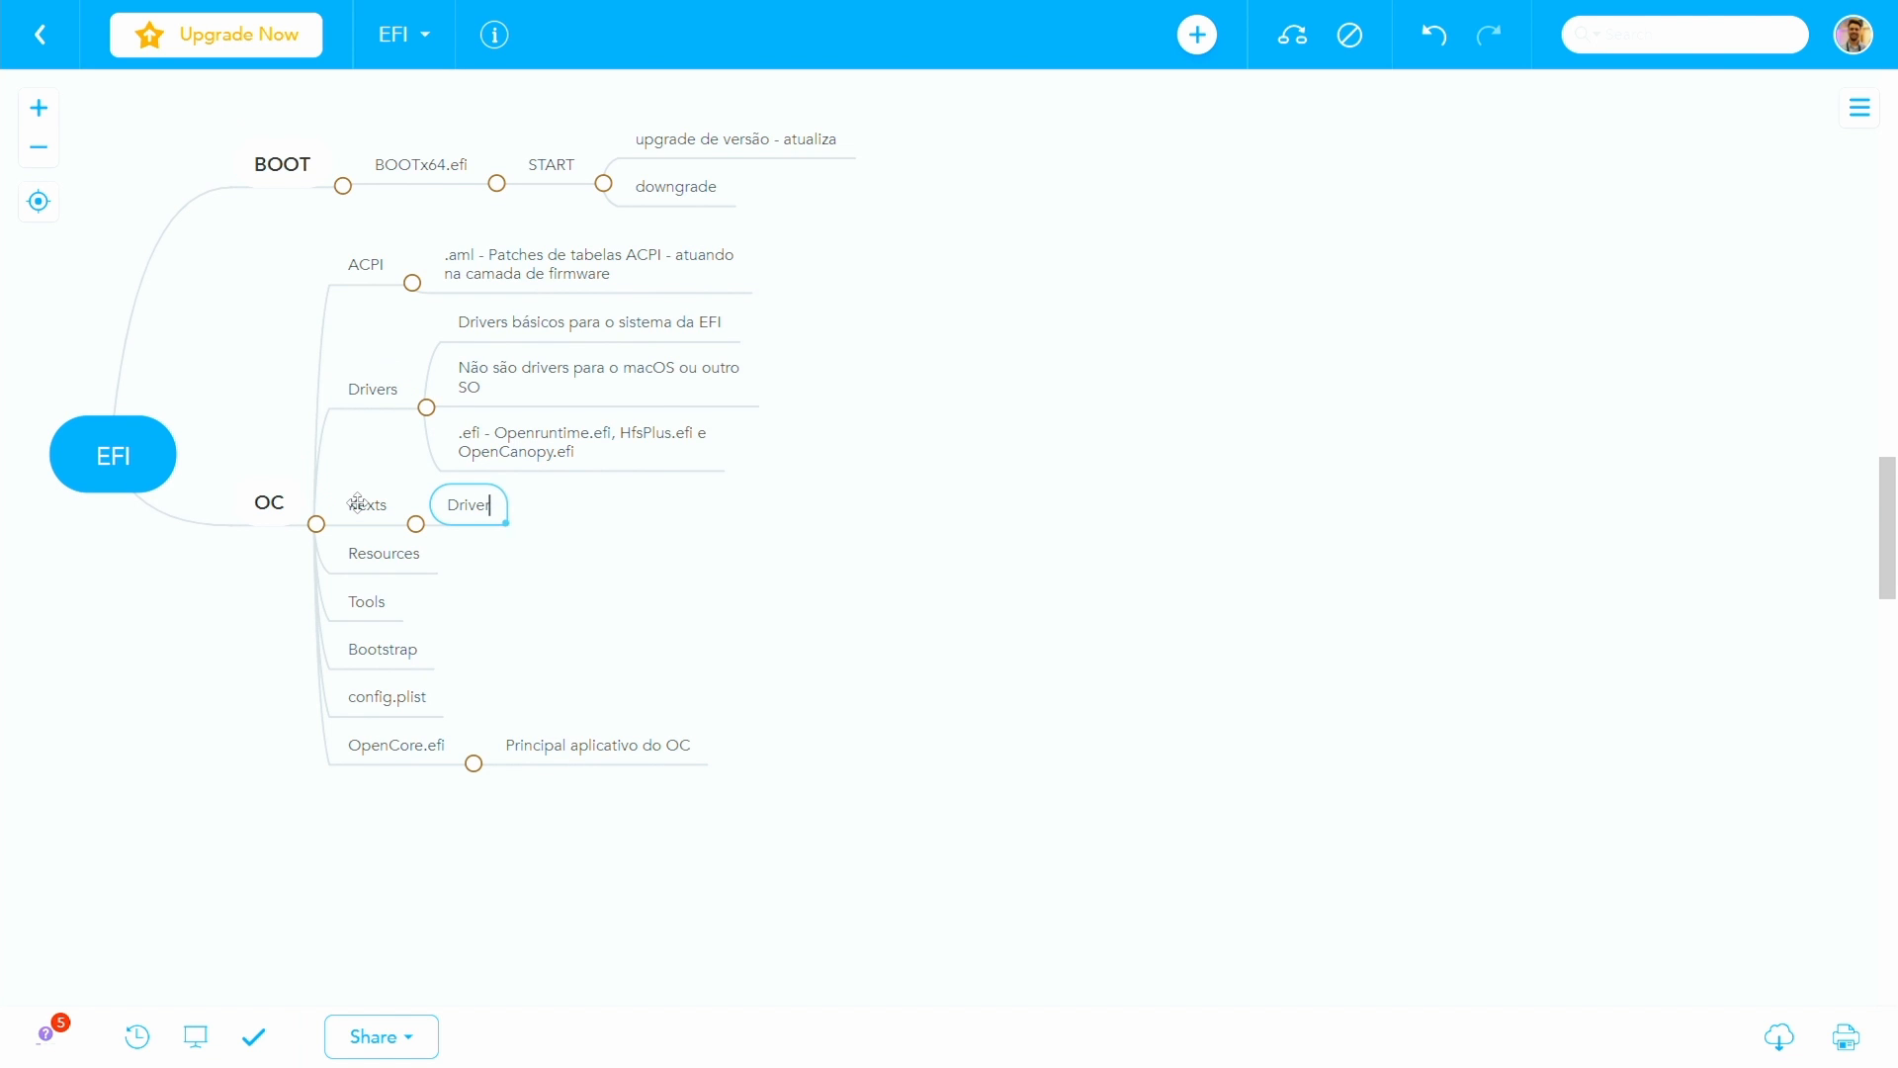
type("s para o macOS")
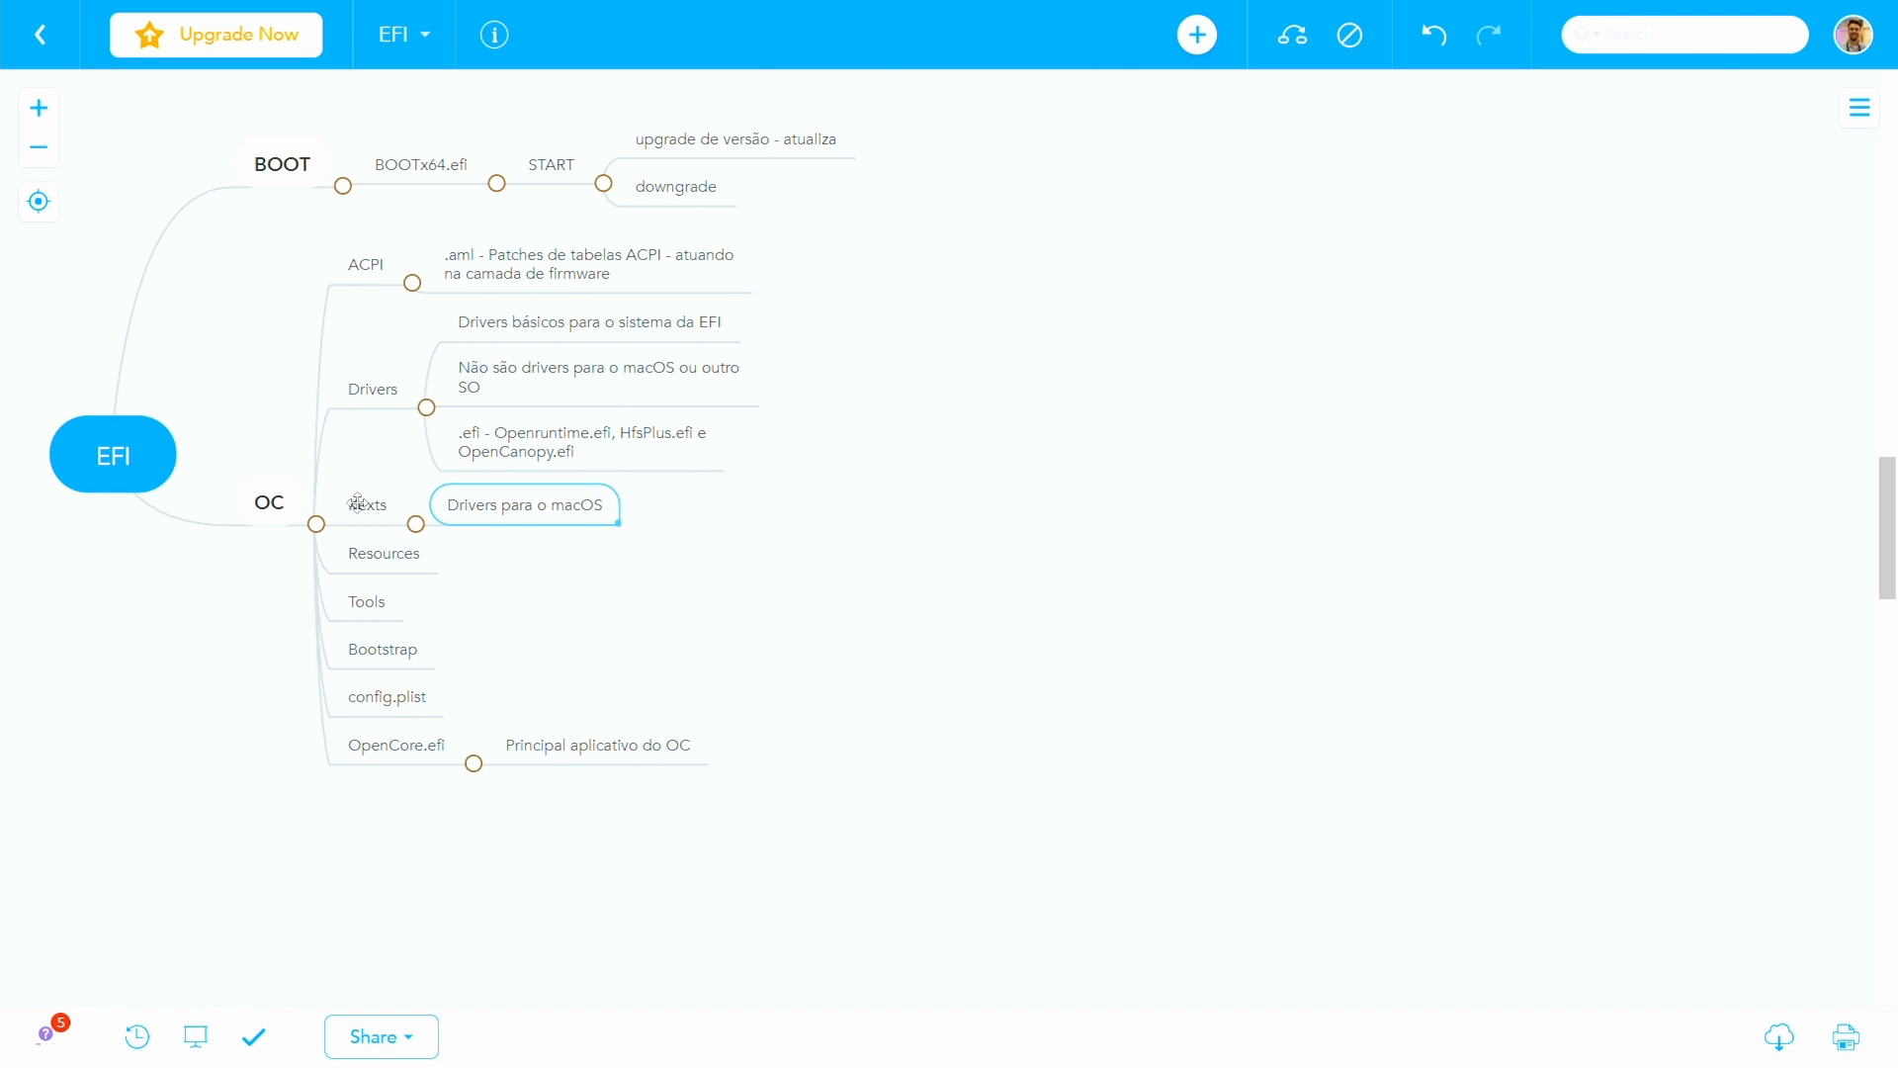
- Add the child topics "GPU", "Placa de som" and "Wifi" under "Drivers para o macOS"
key("Tab")
type("GPU")
key("Return")
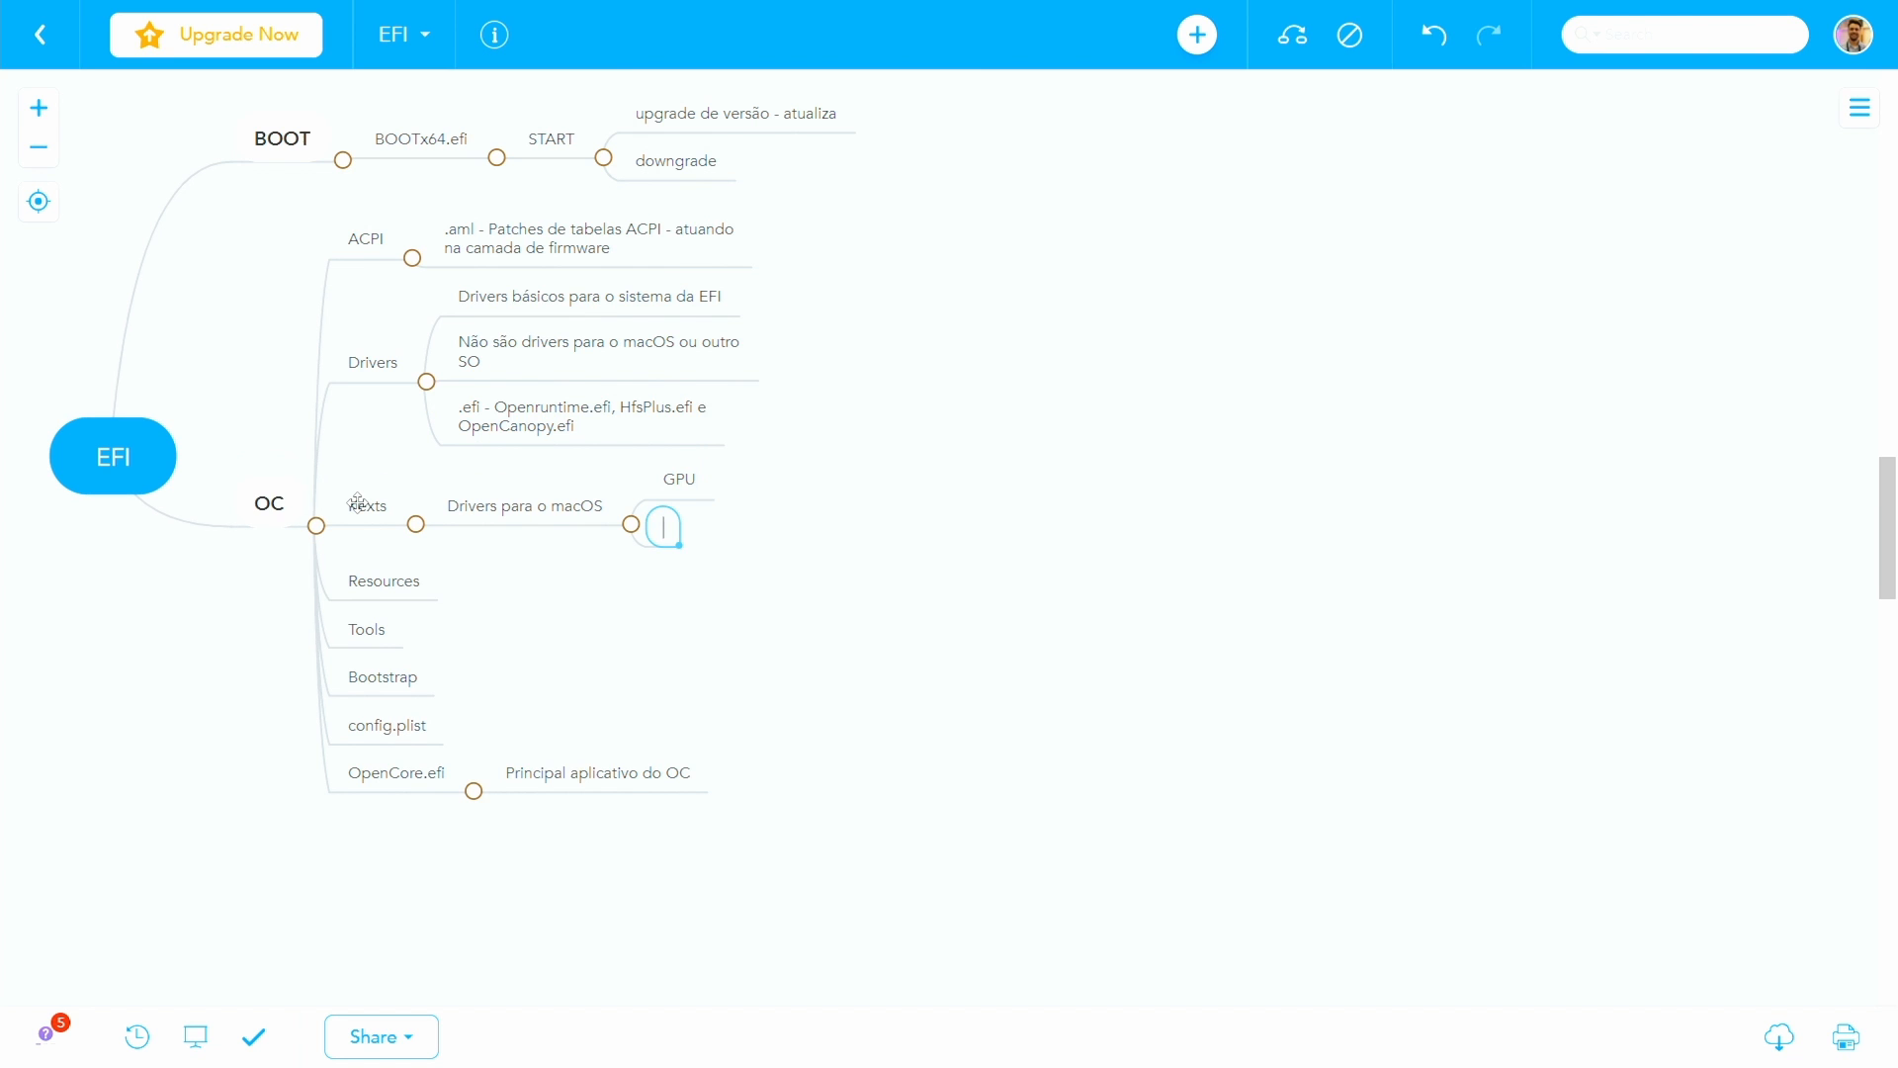
type("Placa de som")
key("Return")
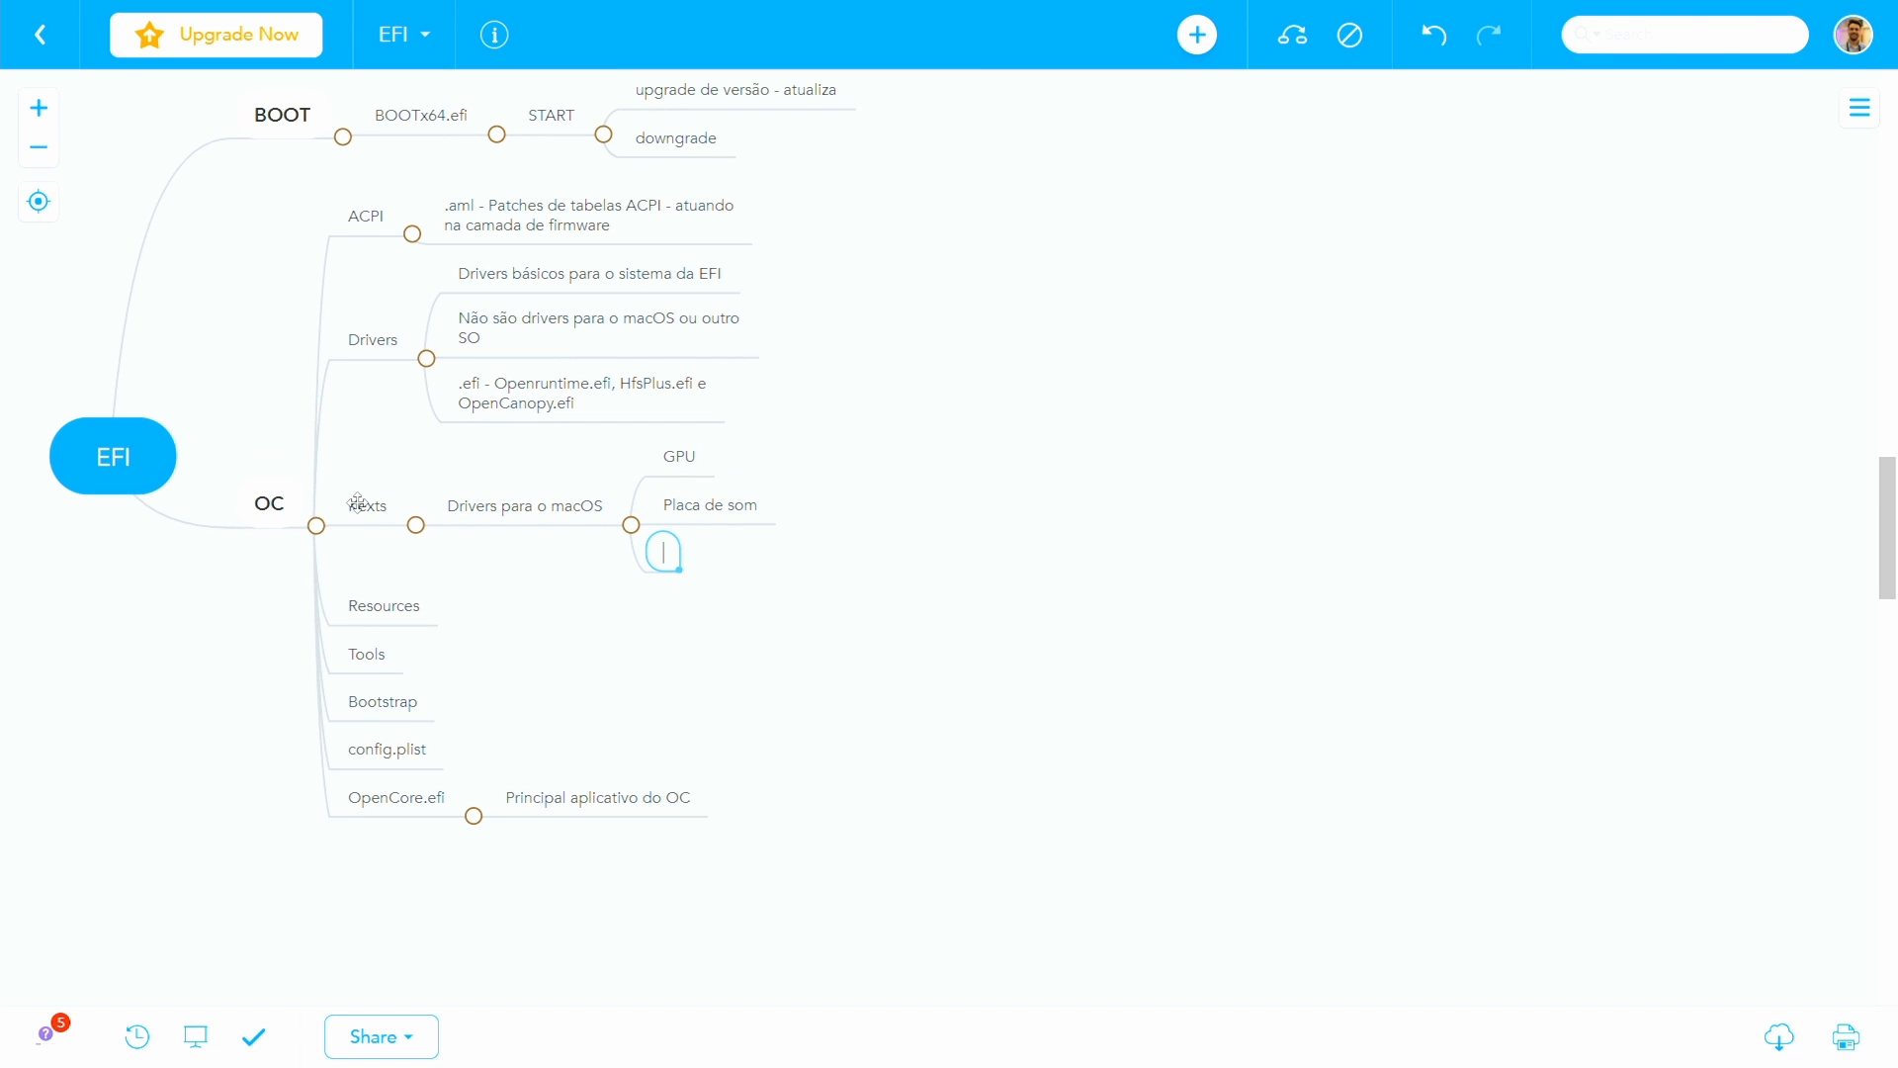
type("Wifi")
- Add the topics "Placa de rede convencional - Ethernet" and "etc..." below Wifi in the same branch
key("Return")
type("P")
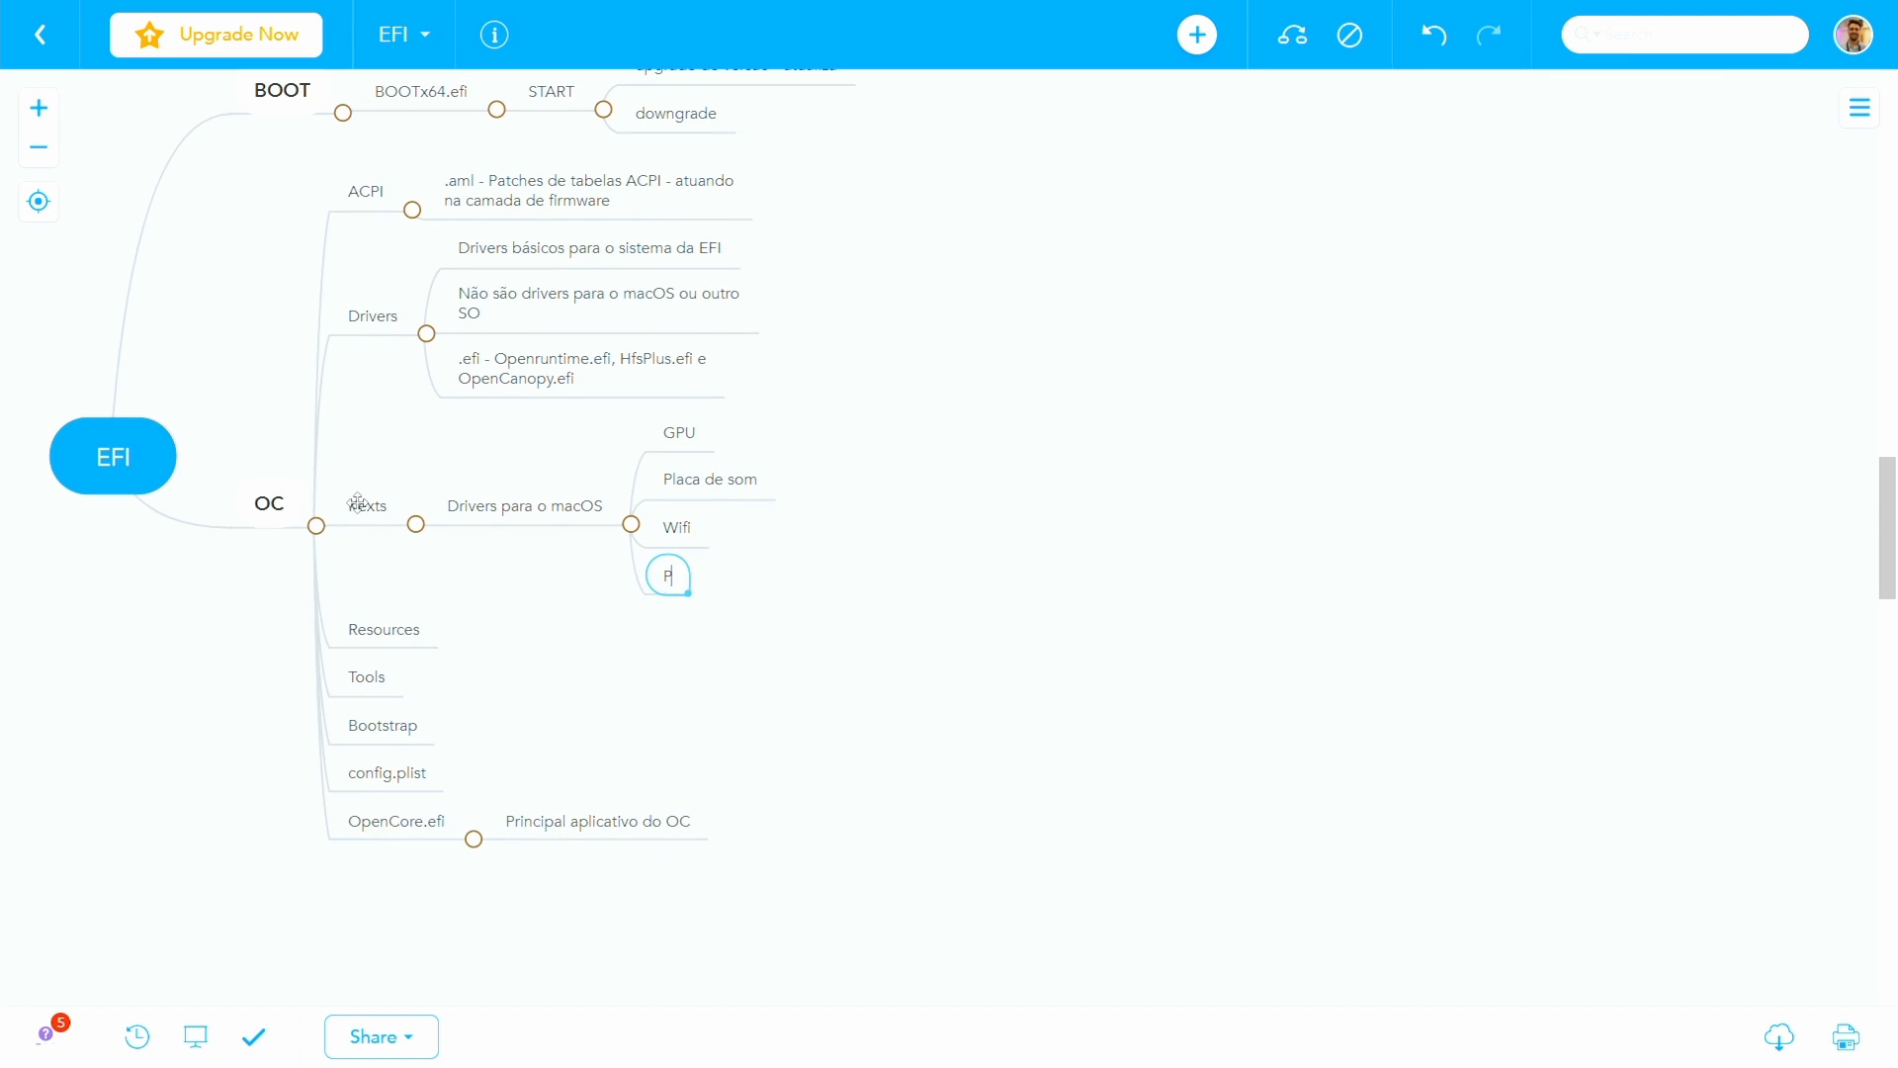
type("laca de rede convenciona")
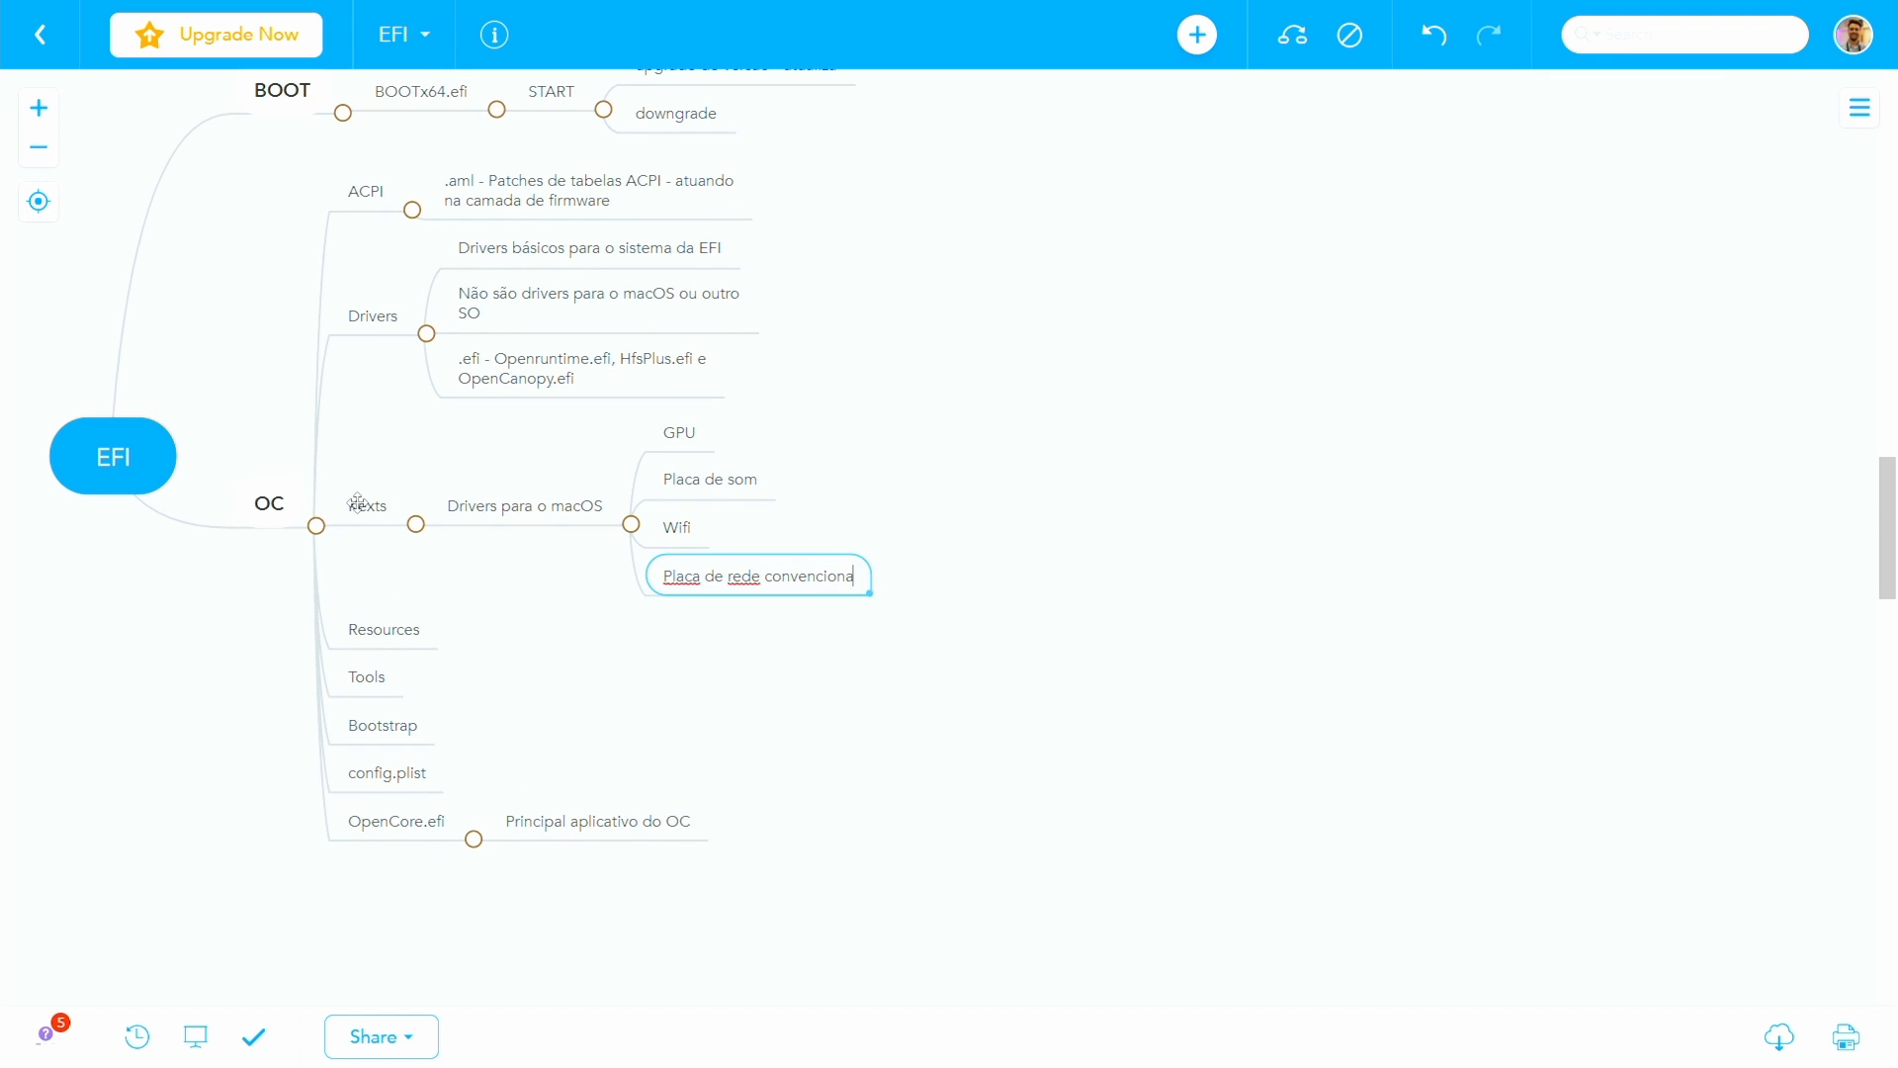
type("l - Ethernet")
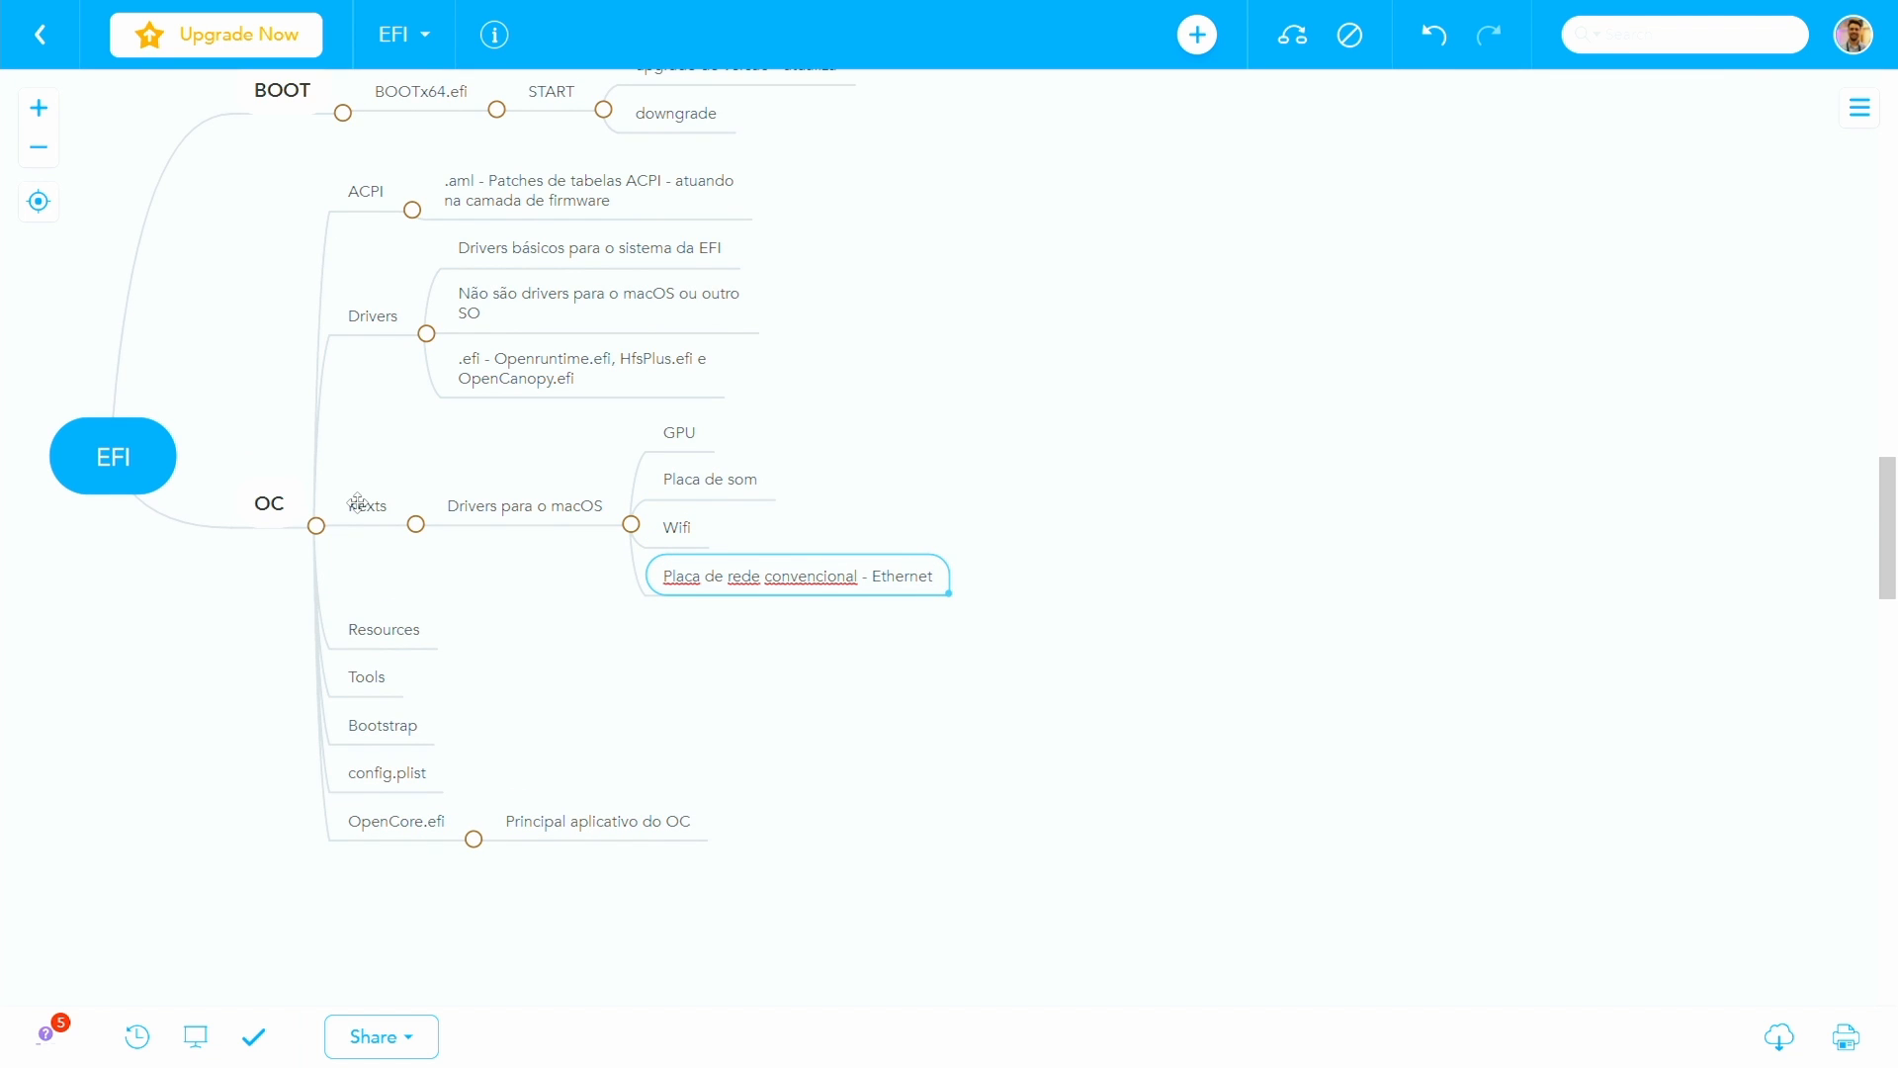
key("Return")
type("etc...")
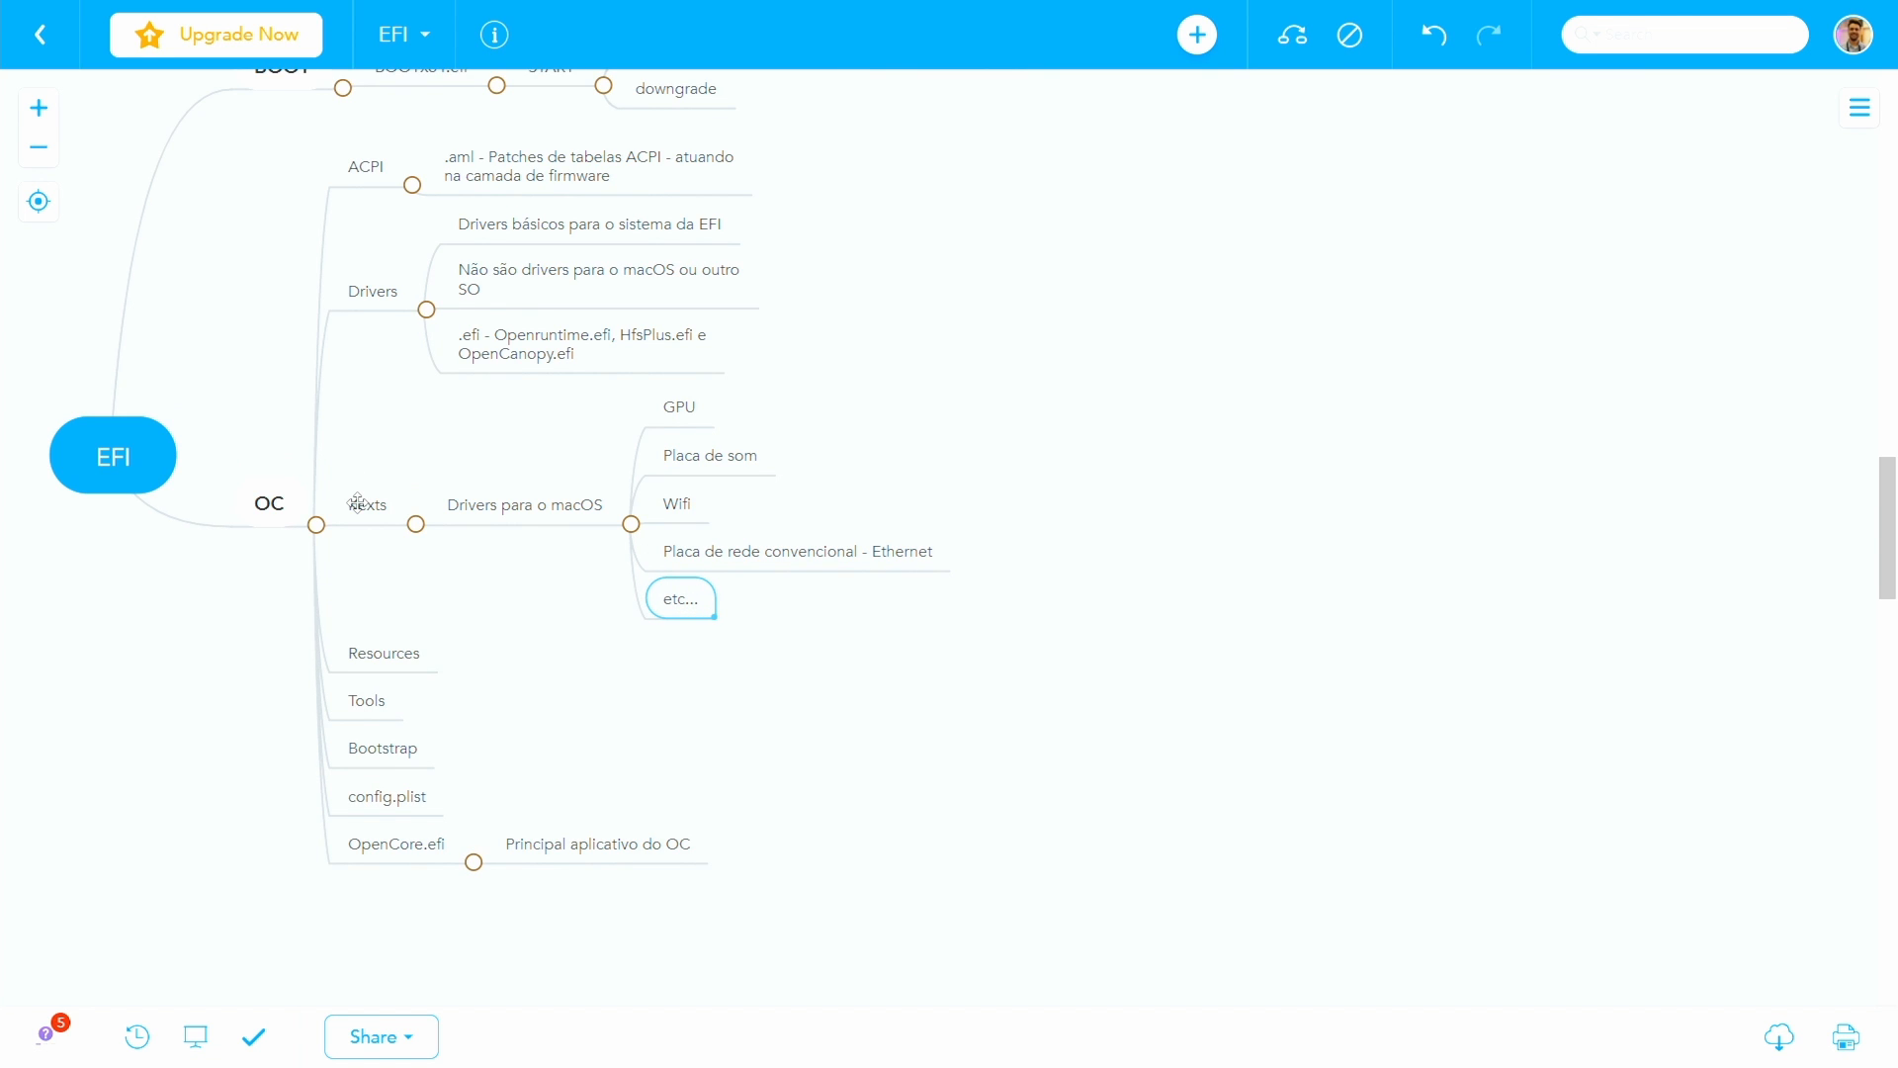
- Add the note "Paralelo dos Drivers que existem no Windows" as the last child of "Drivers para o macOS"
key("Return")
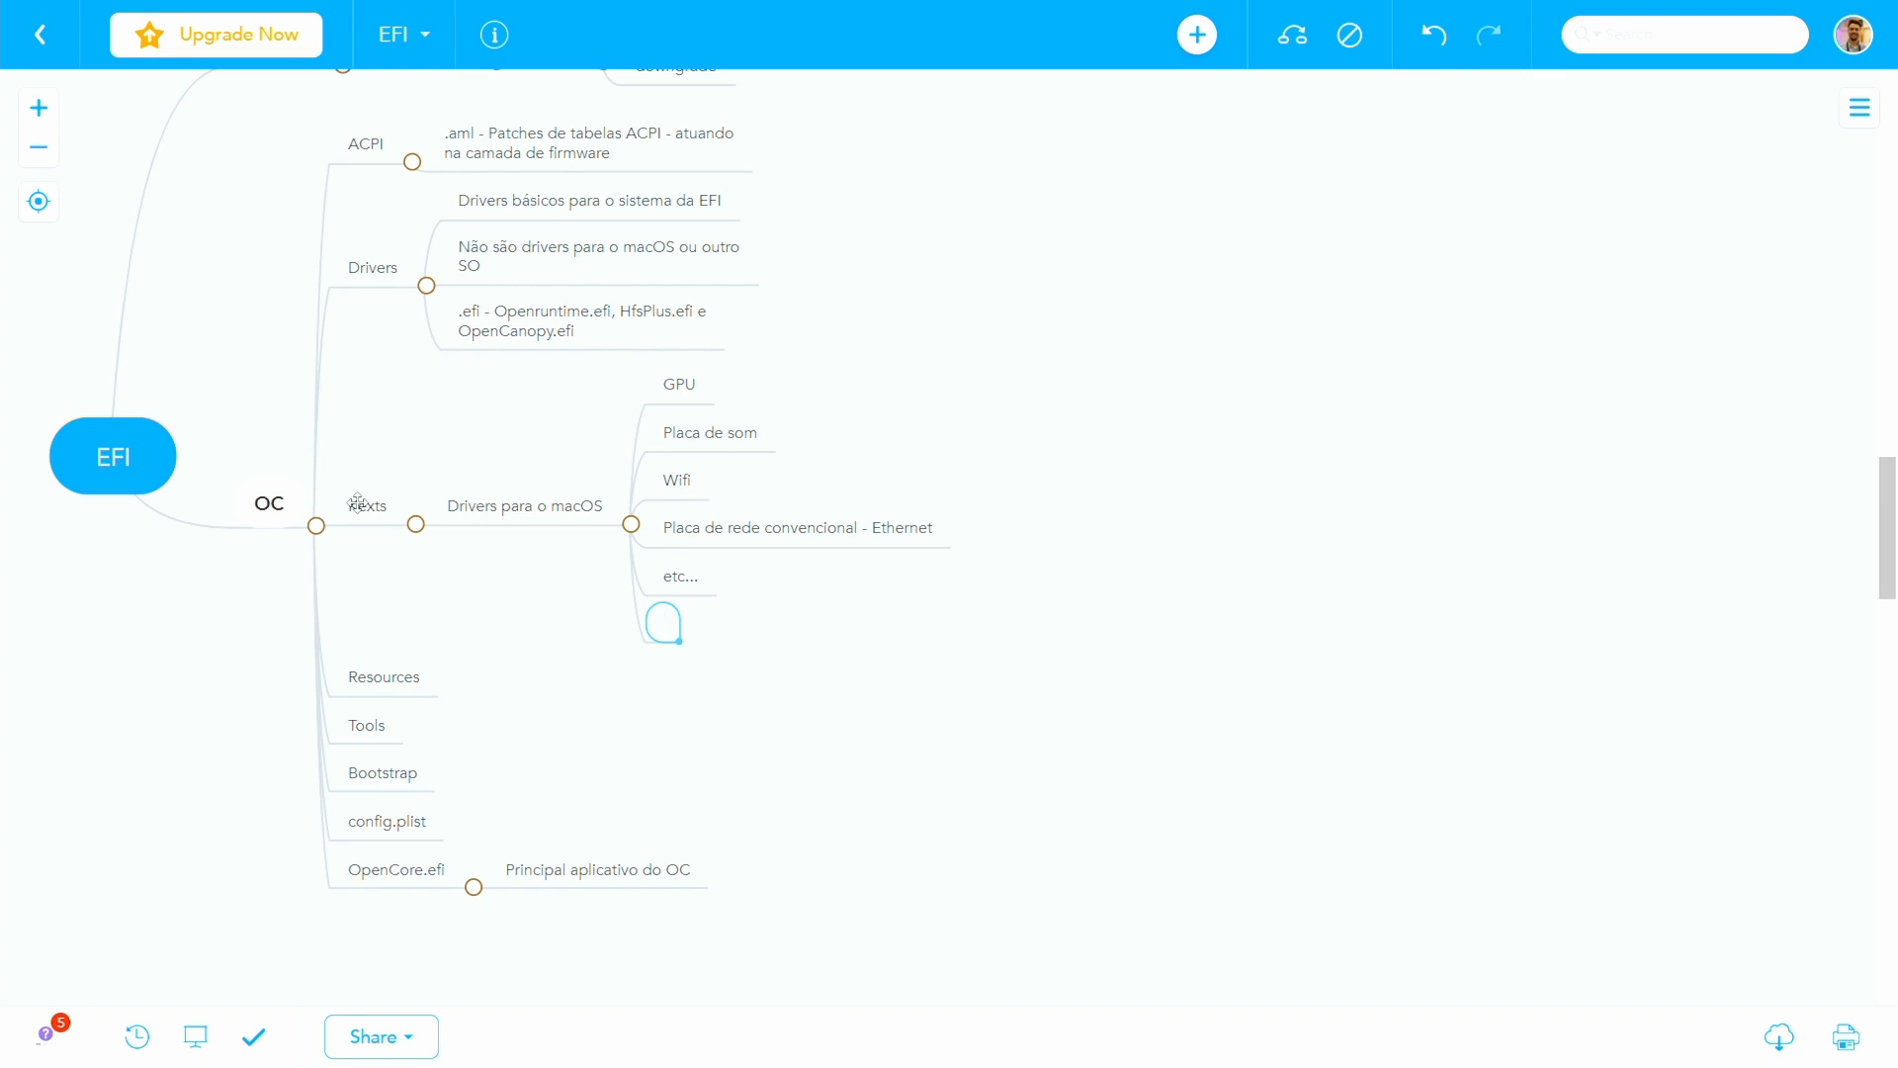
type("Paralelo dos Driv")
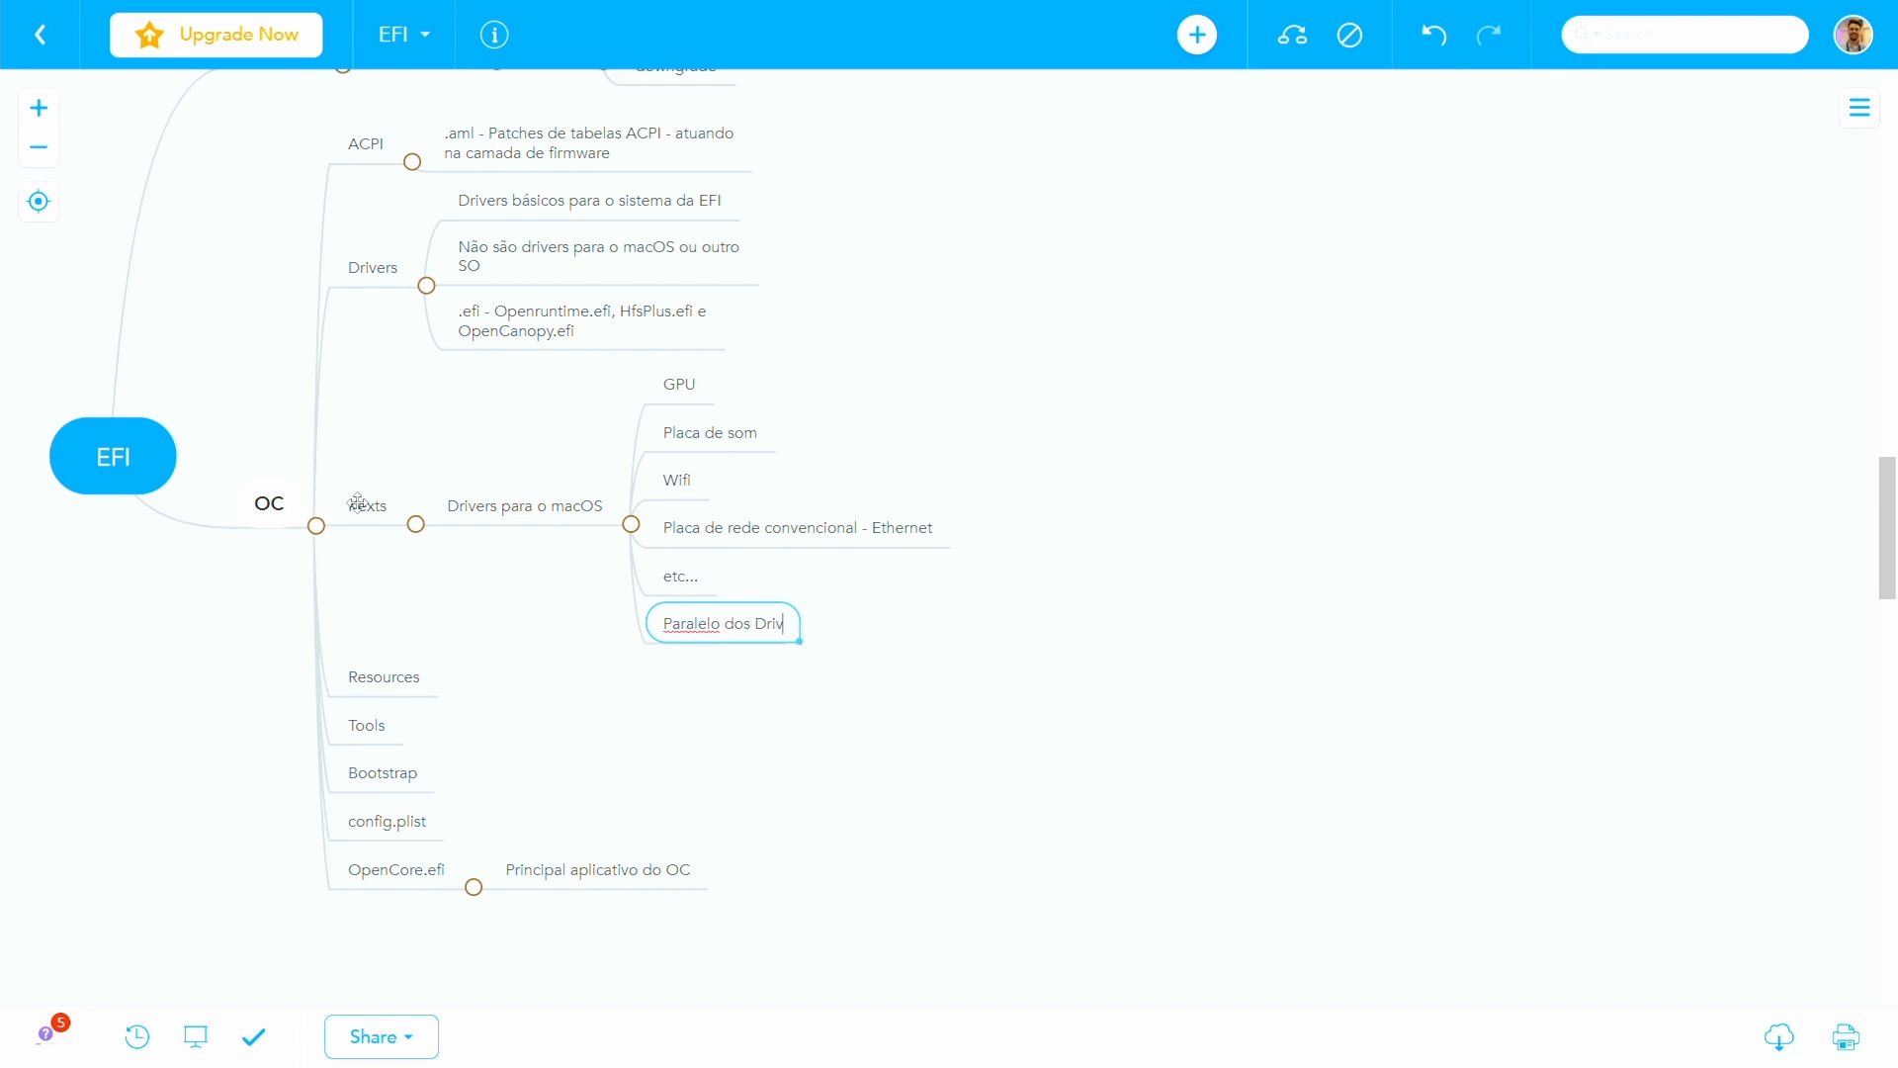
type("ers que existem no Window")
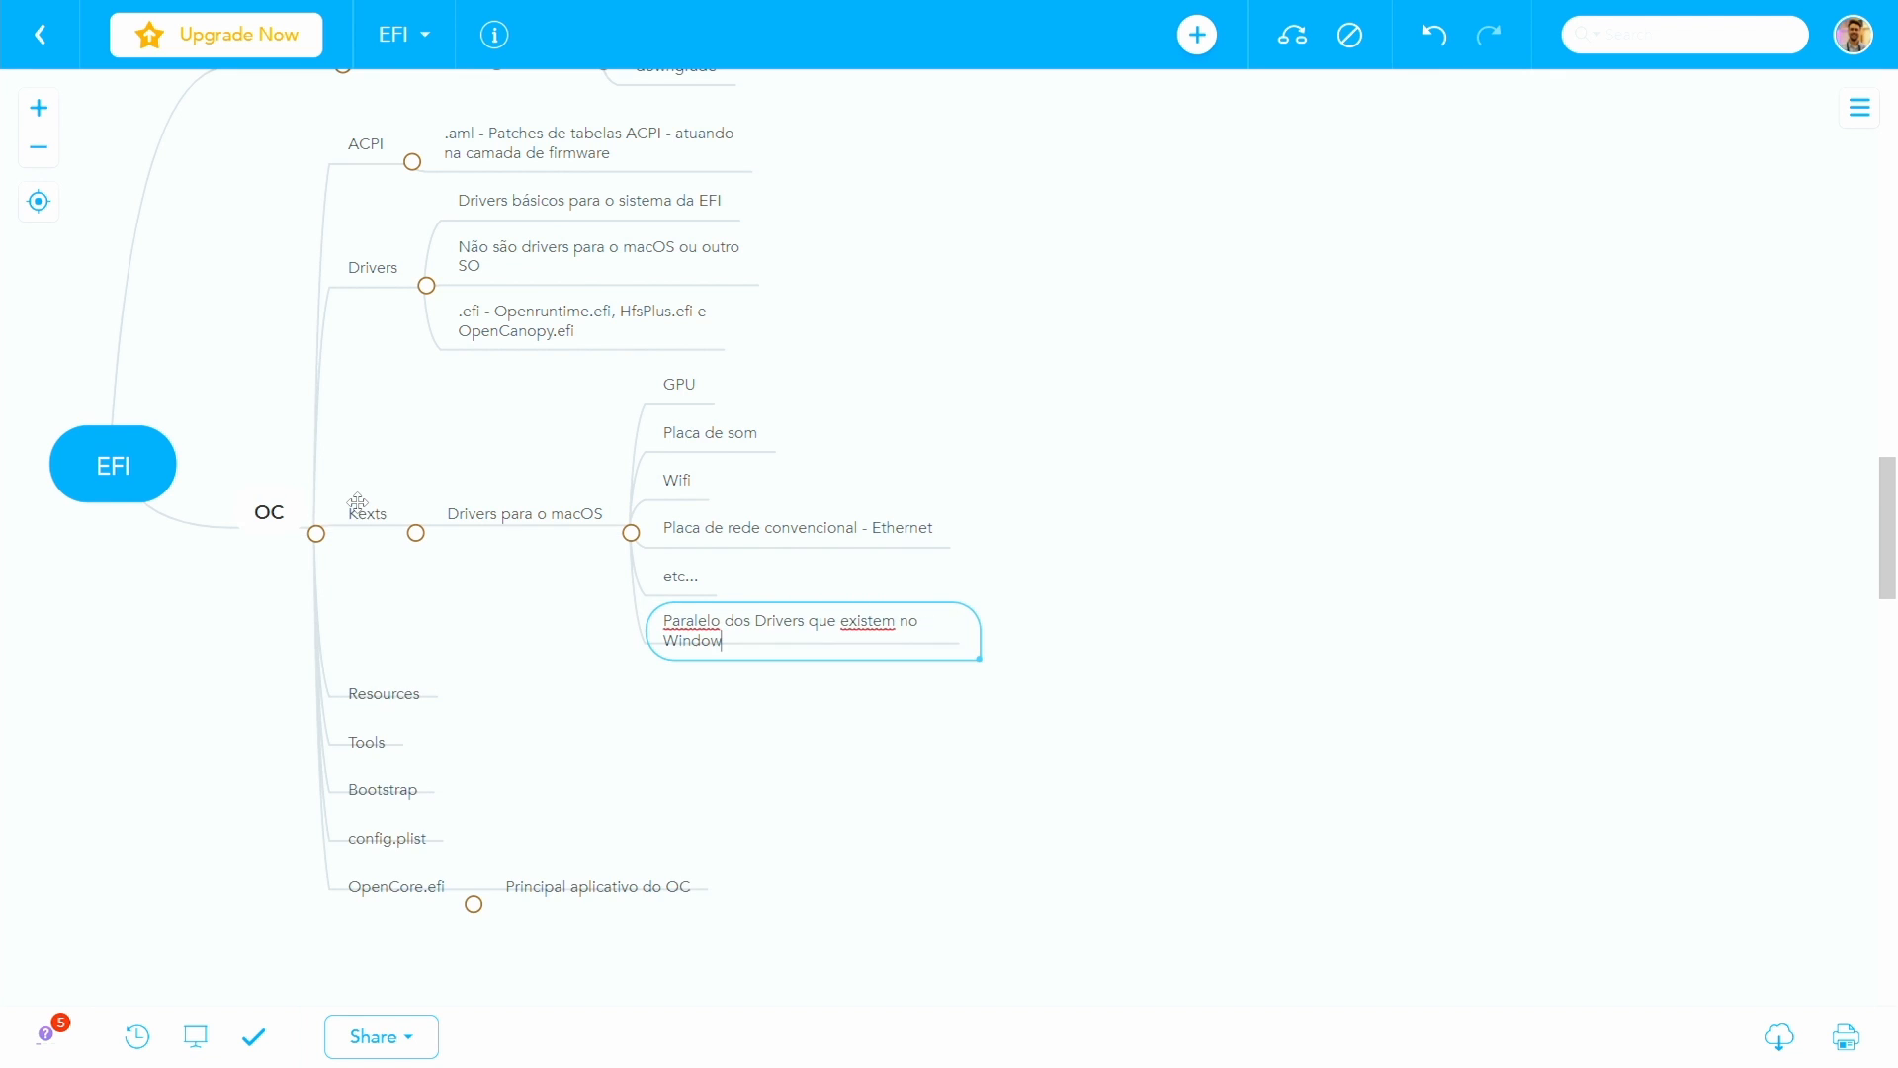
type("s")
left_click(368, 506)
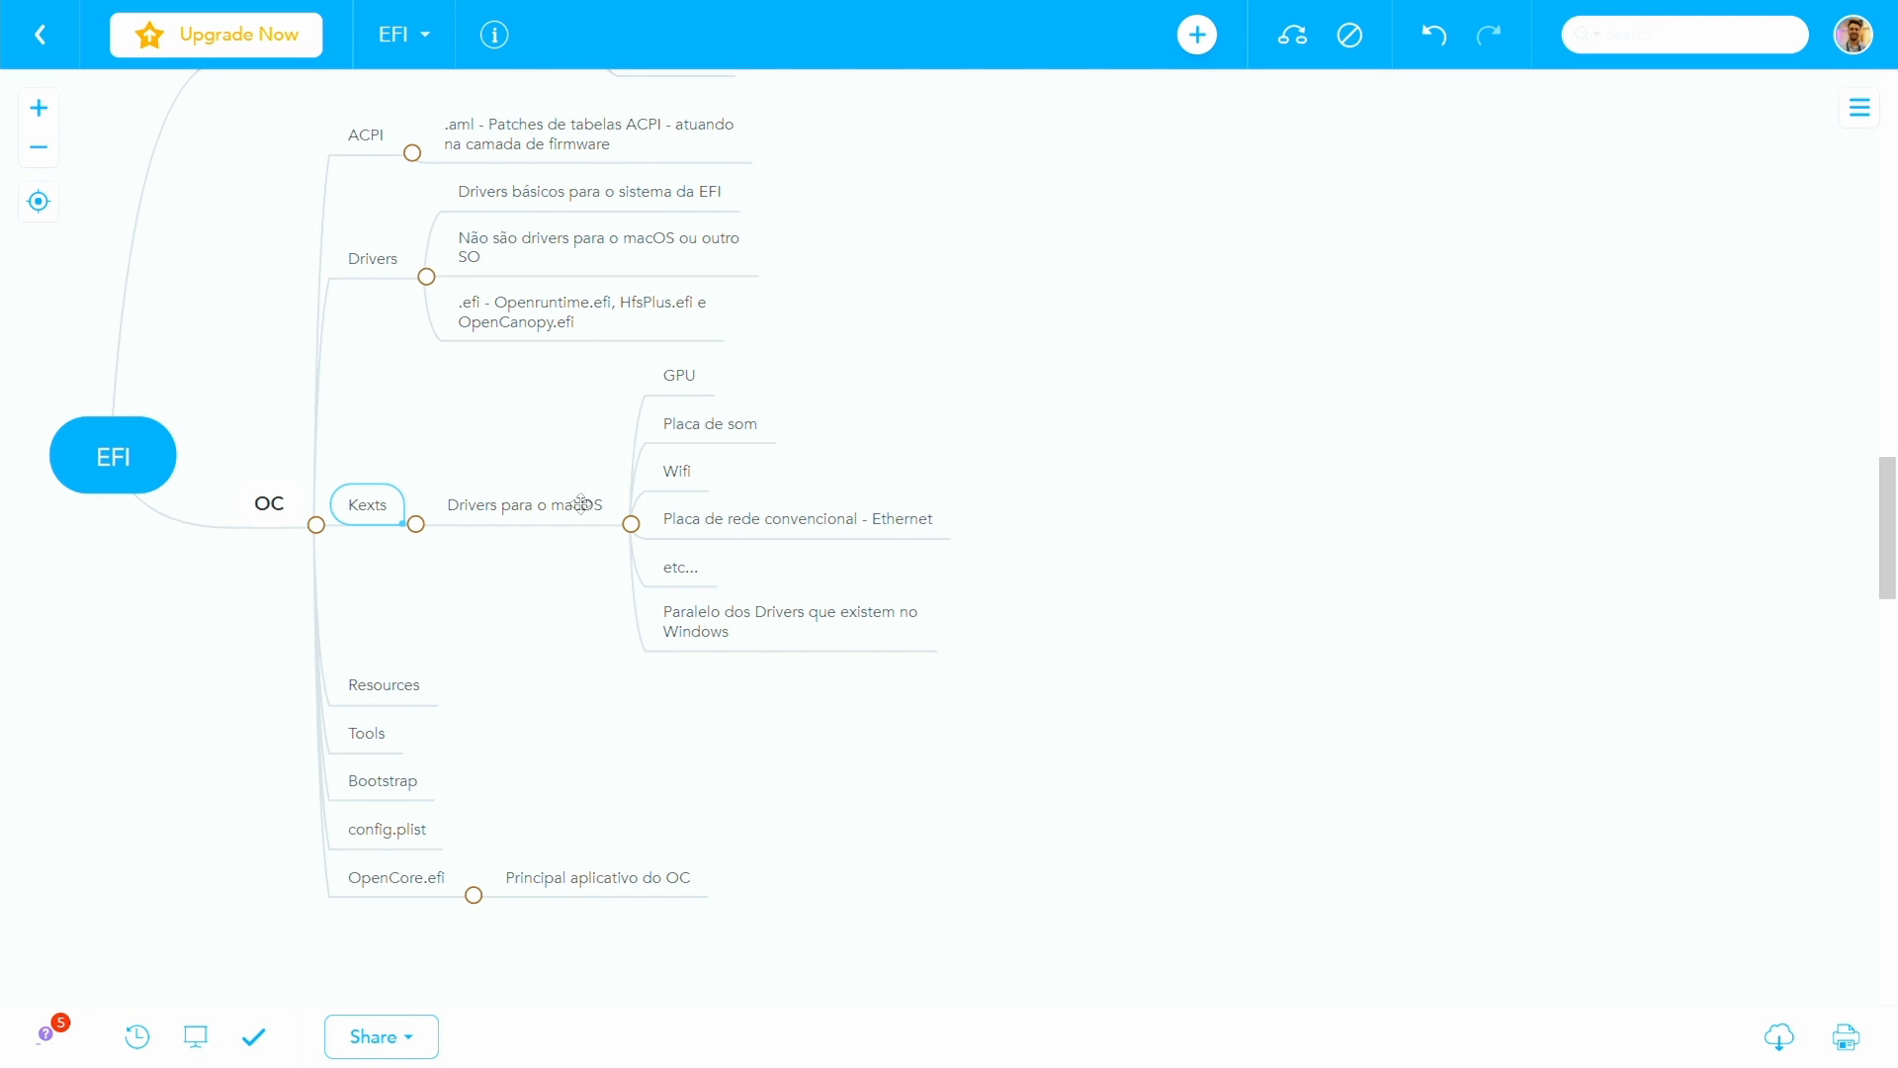
left_click(662, 607)
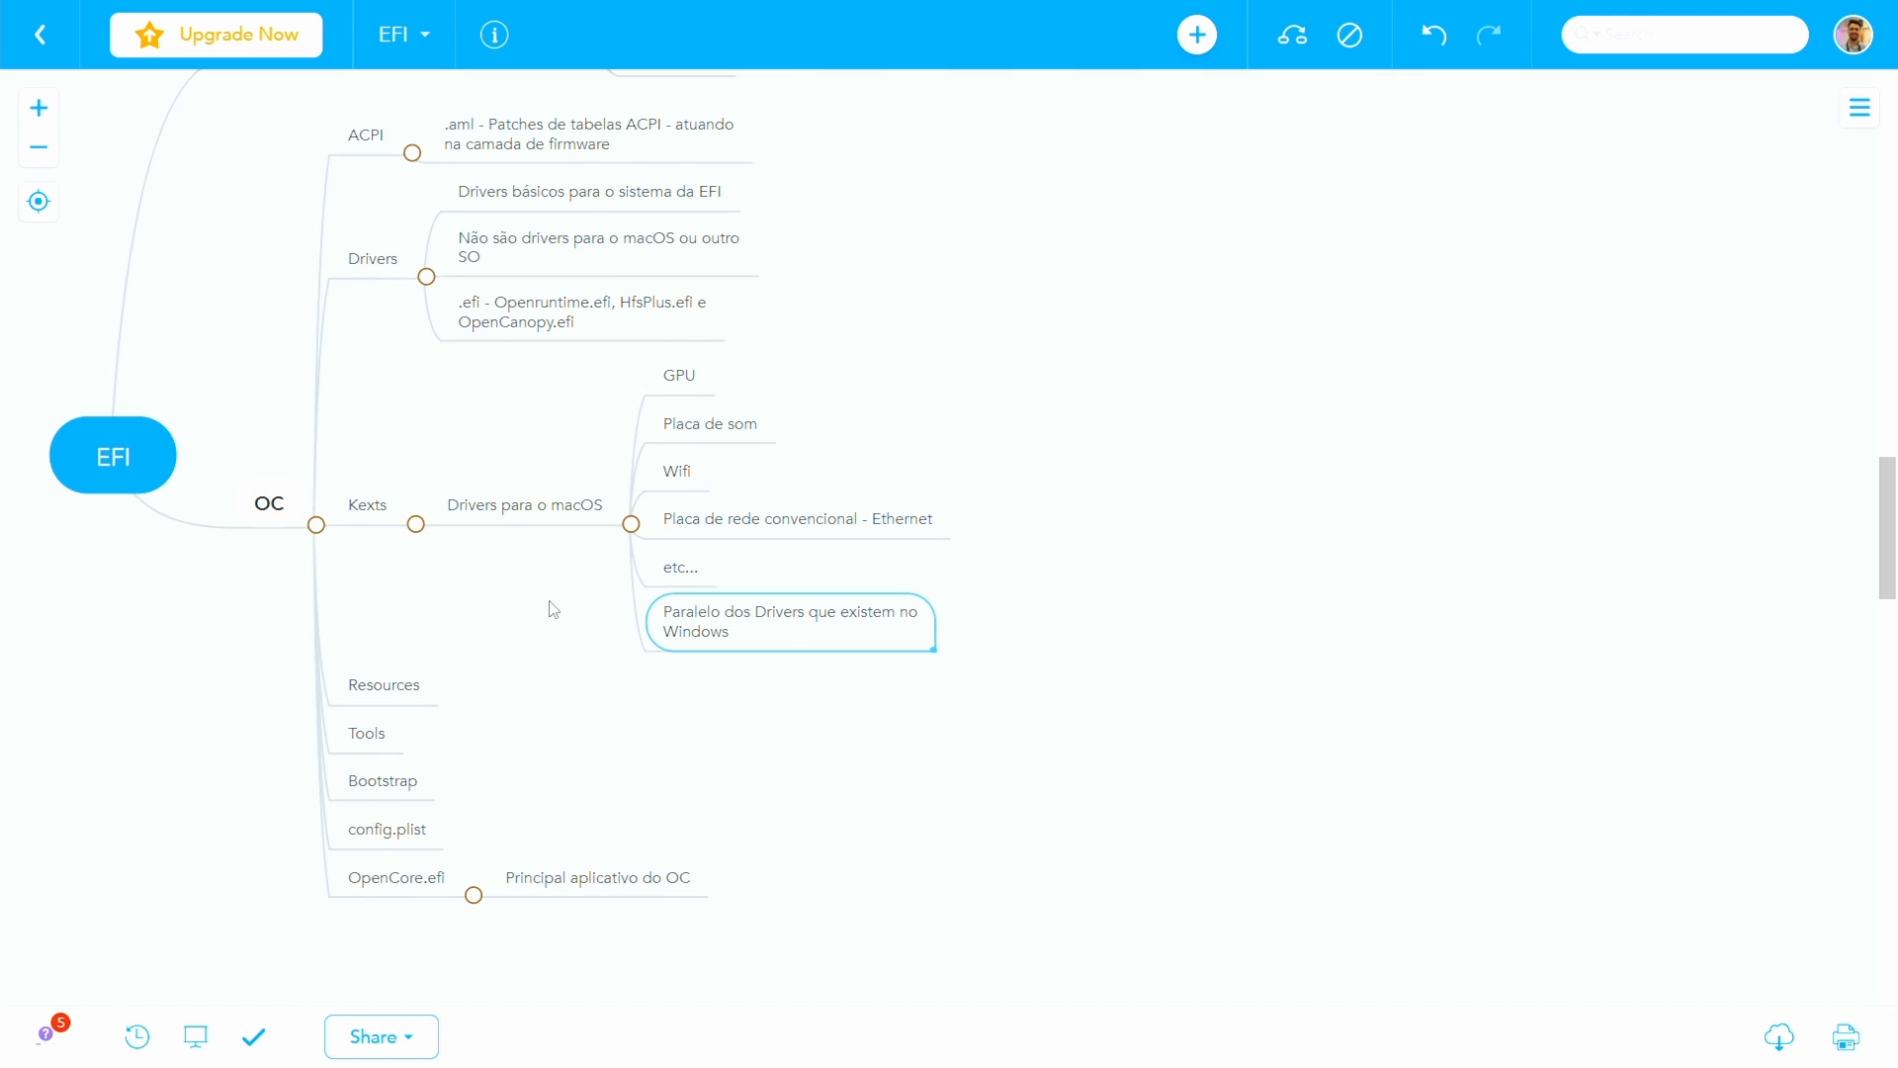
- Add a second child ".kext" to Kexts and give it the note ".kext são diretórios"
left_click(353, 501)
key("Tab")
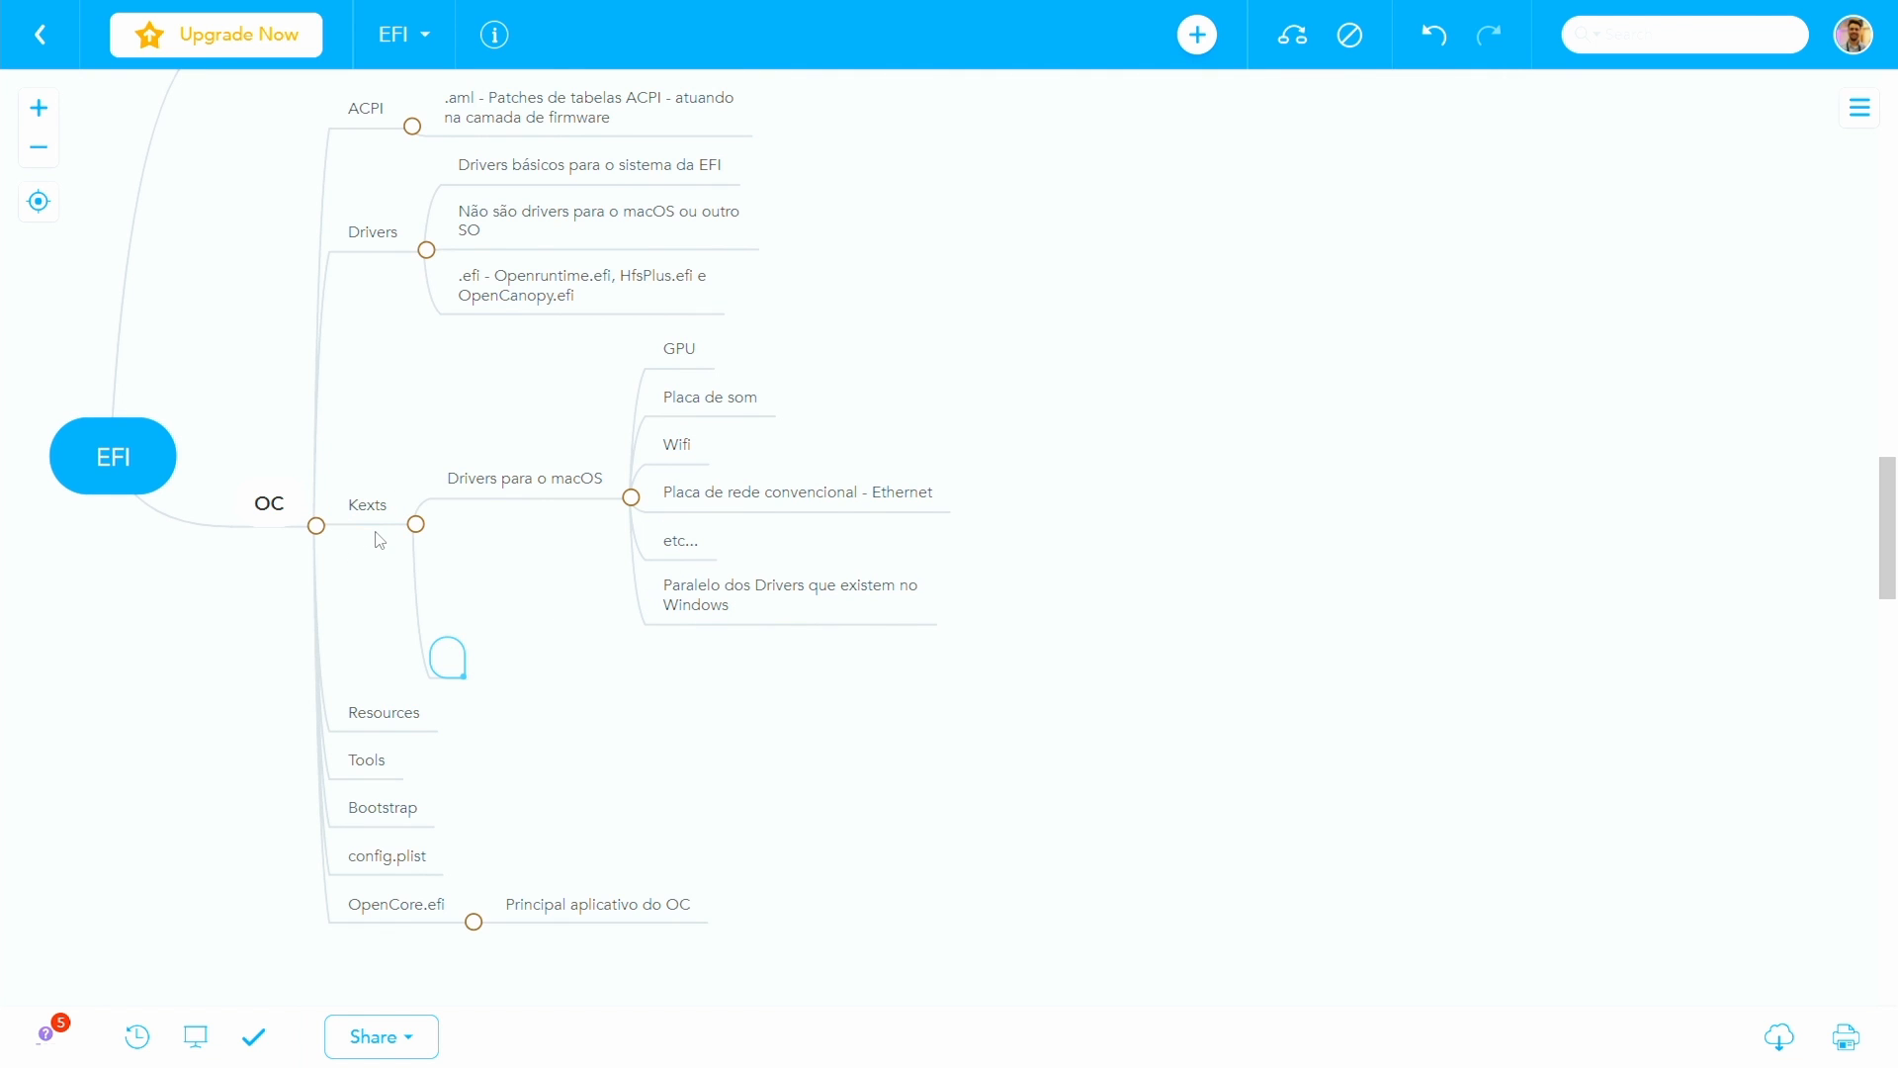
type(".kext")
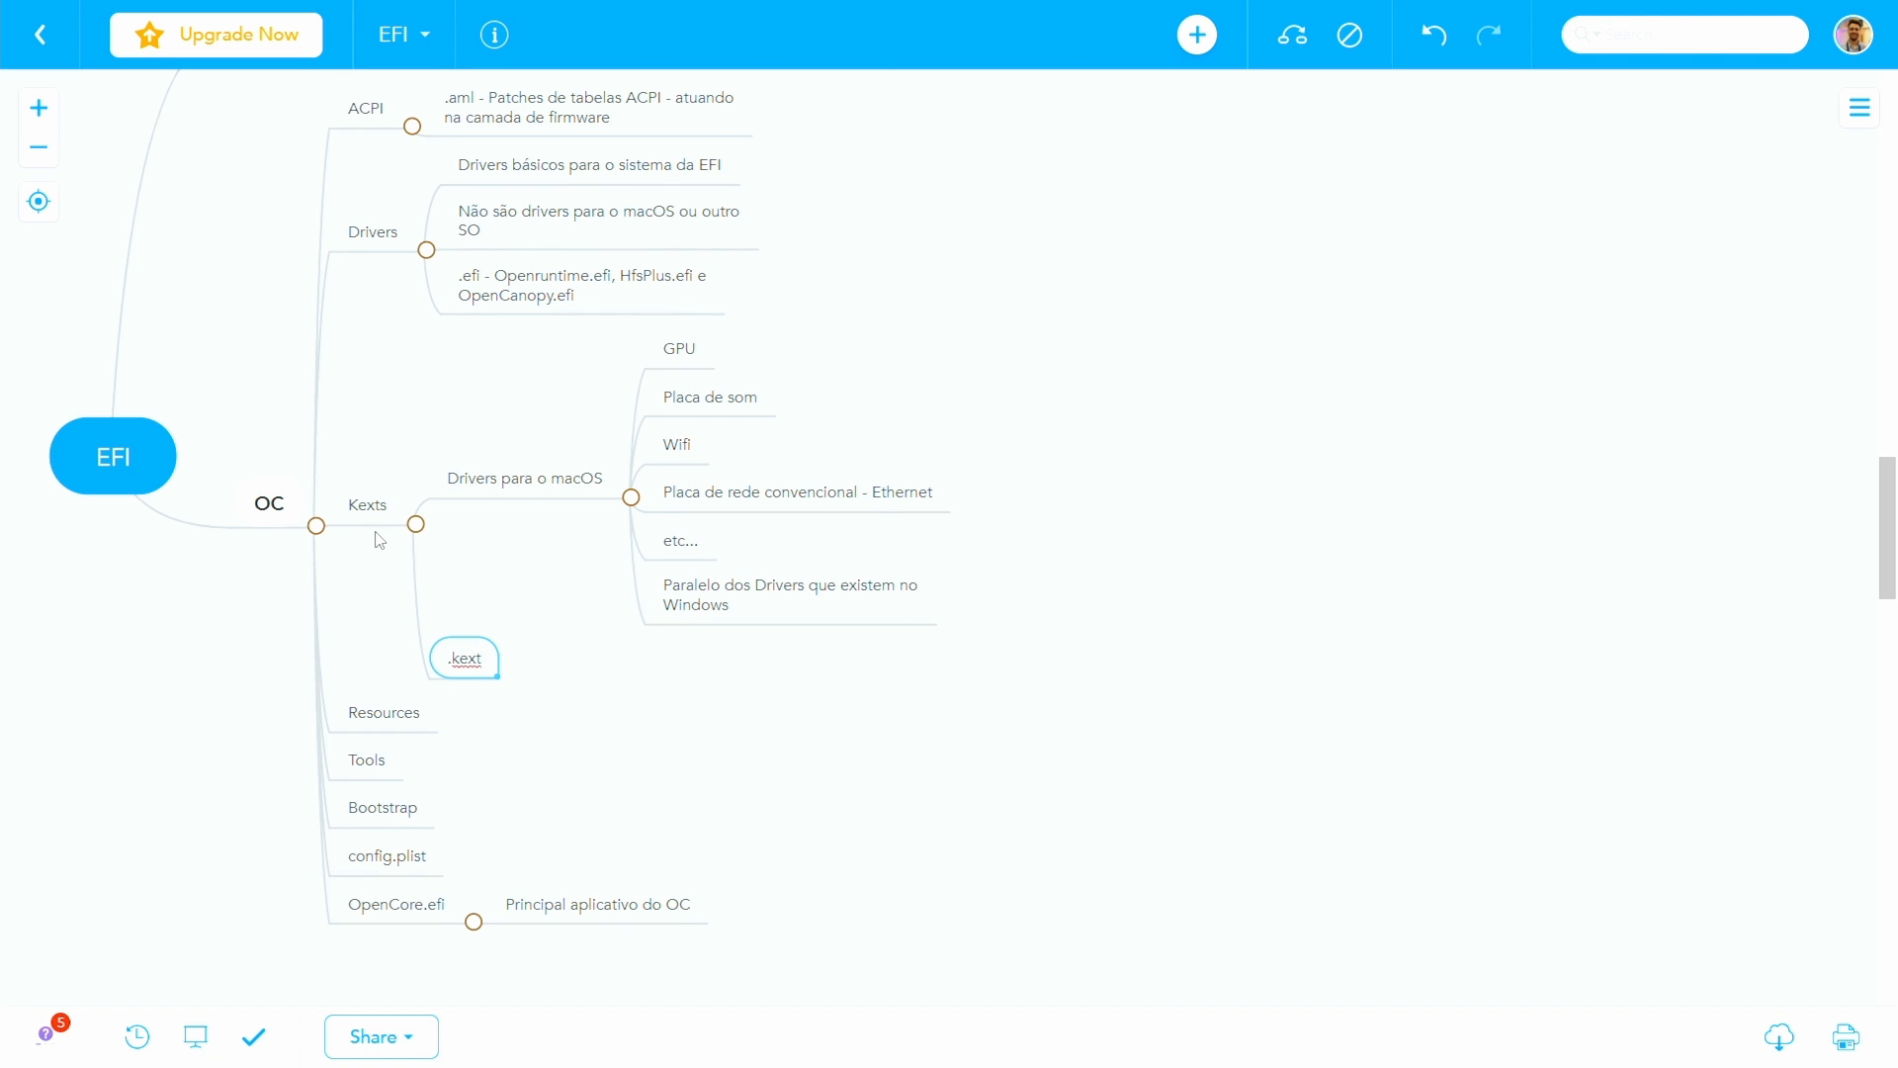
key("Tab")
type(".kext são direto")
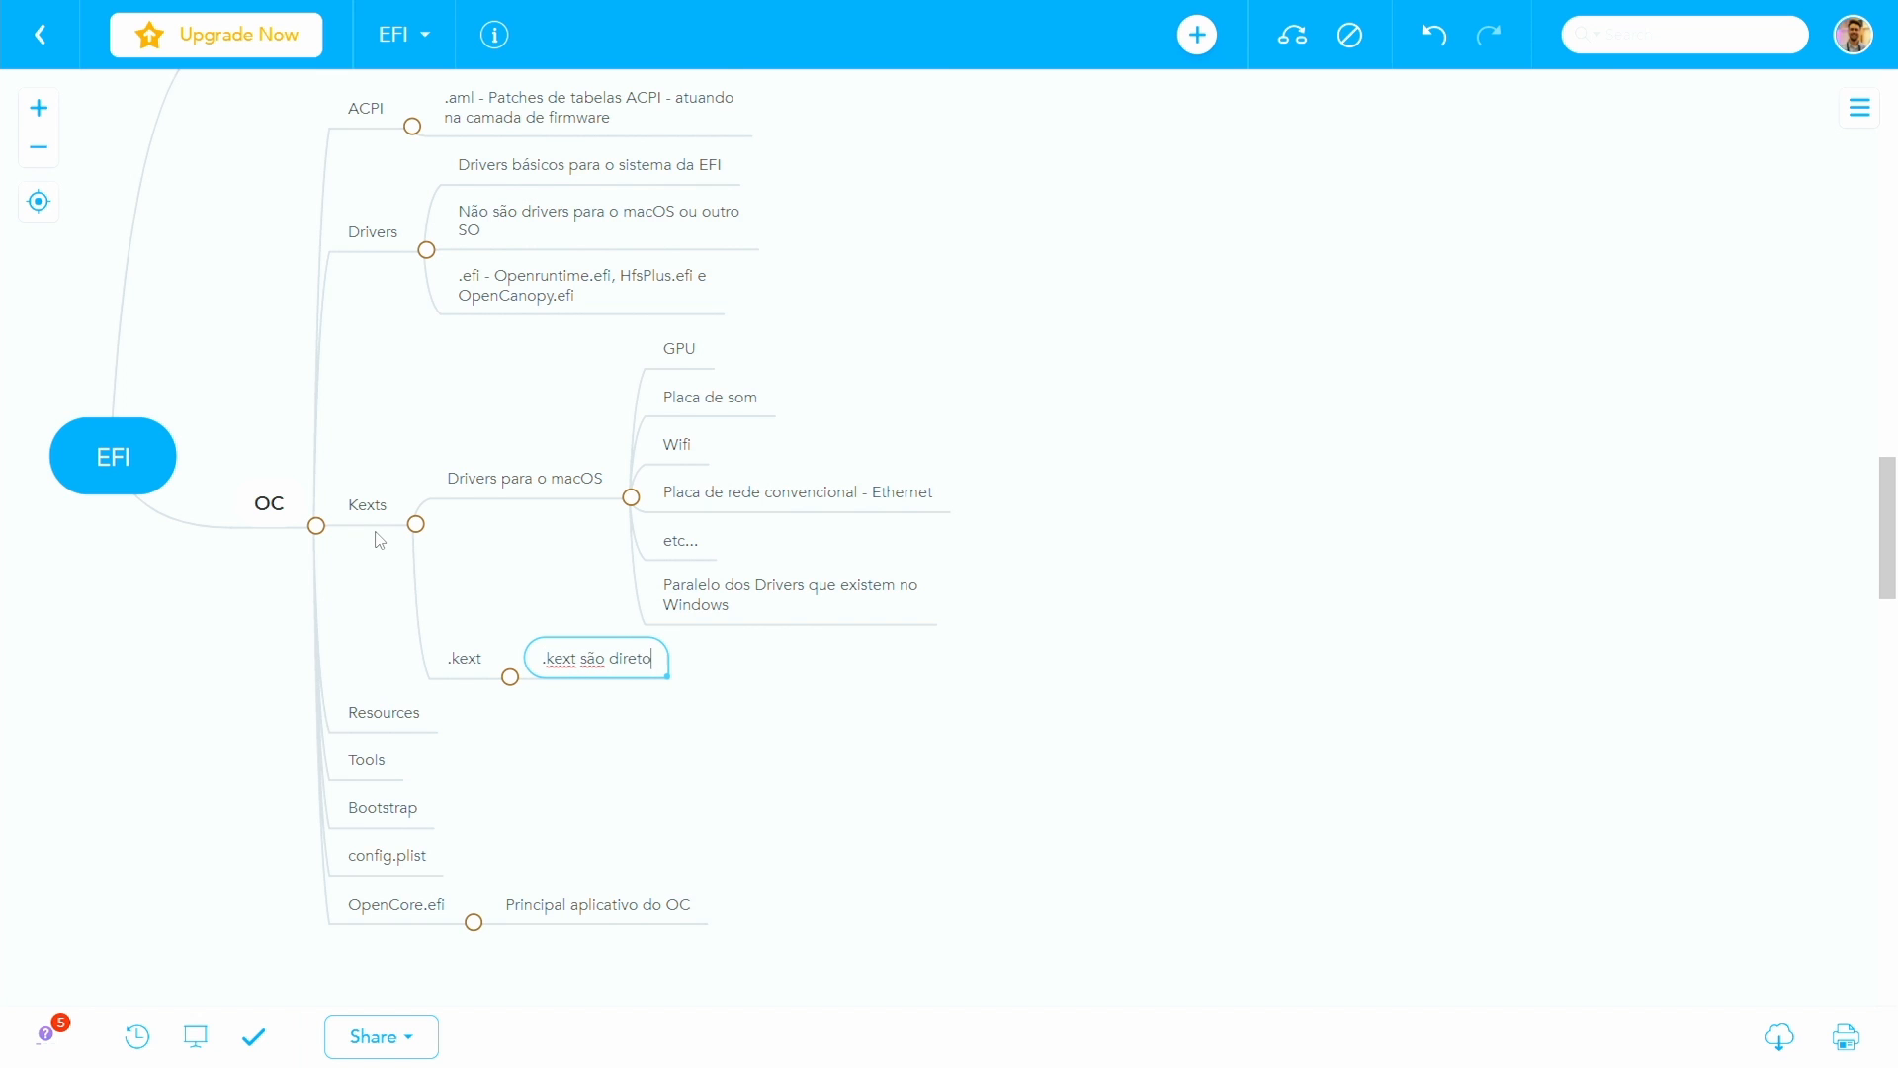
type("rios")
- Add a second note under .kext reading ".kext no macOS - são de fato um único arquivo."
key("Return")
type(".ke")
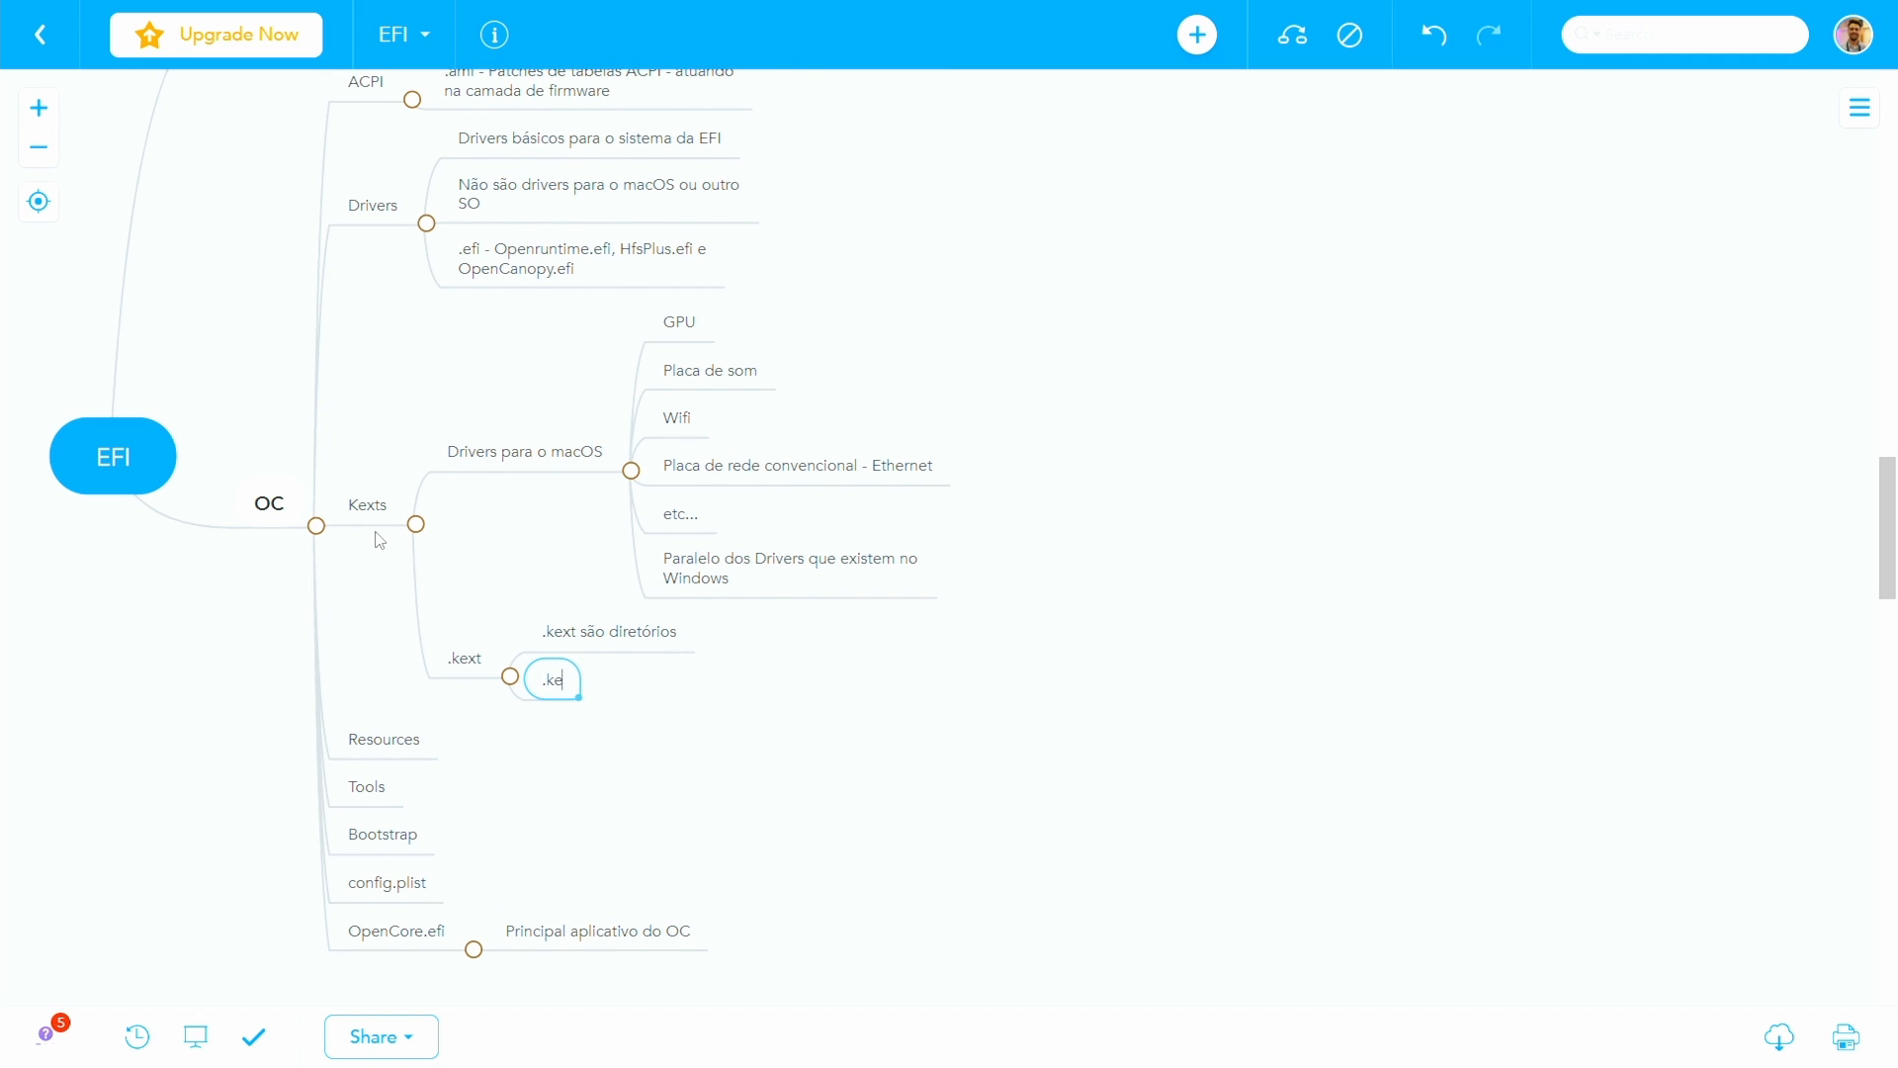
type("xt no macOS - são ")
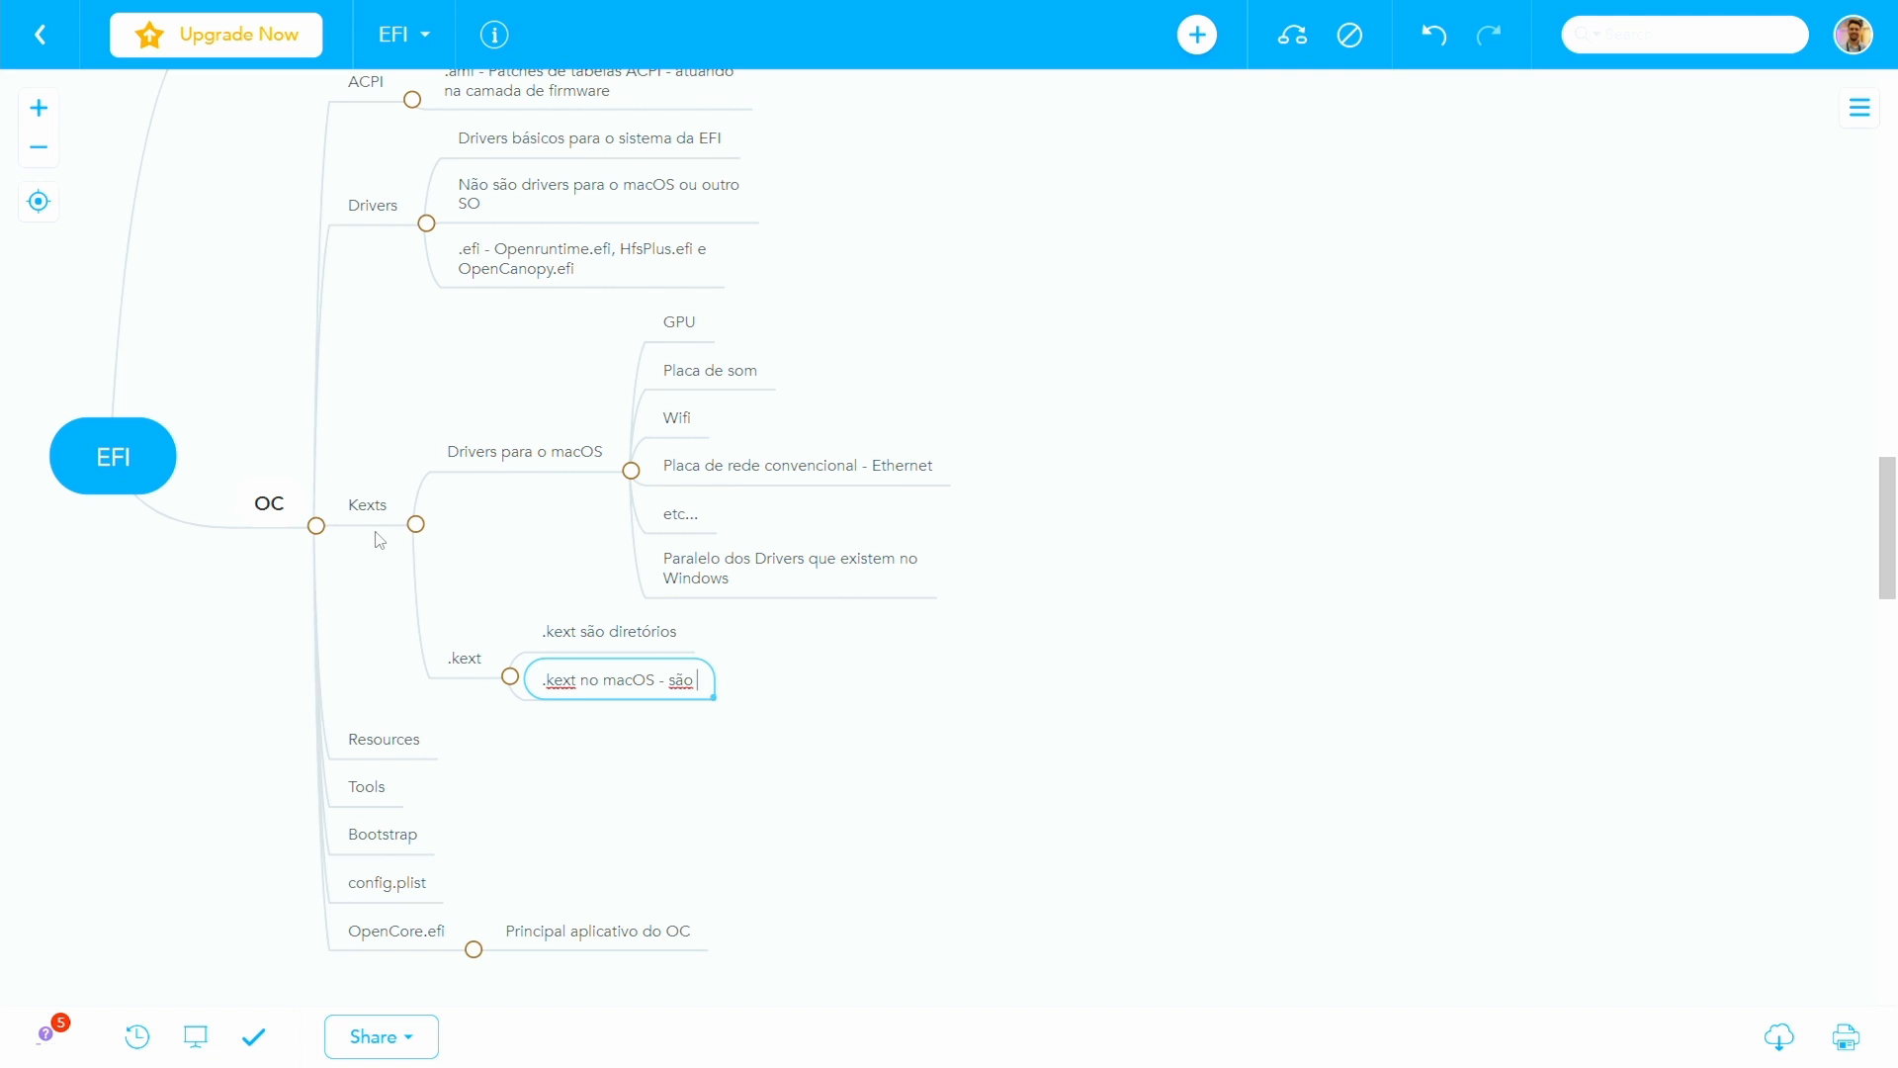
type("de fato um único arquivo.")
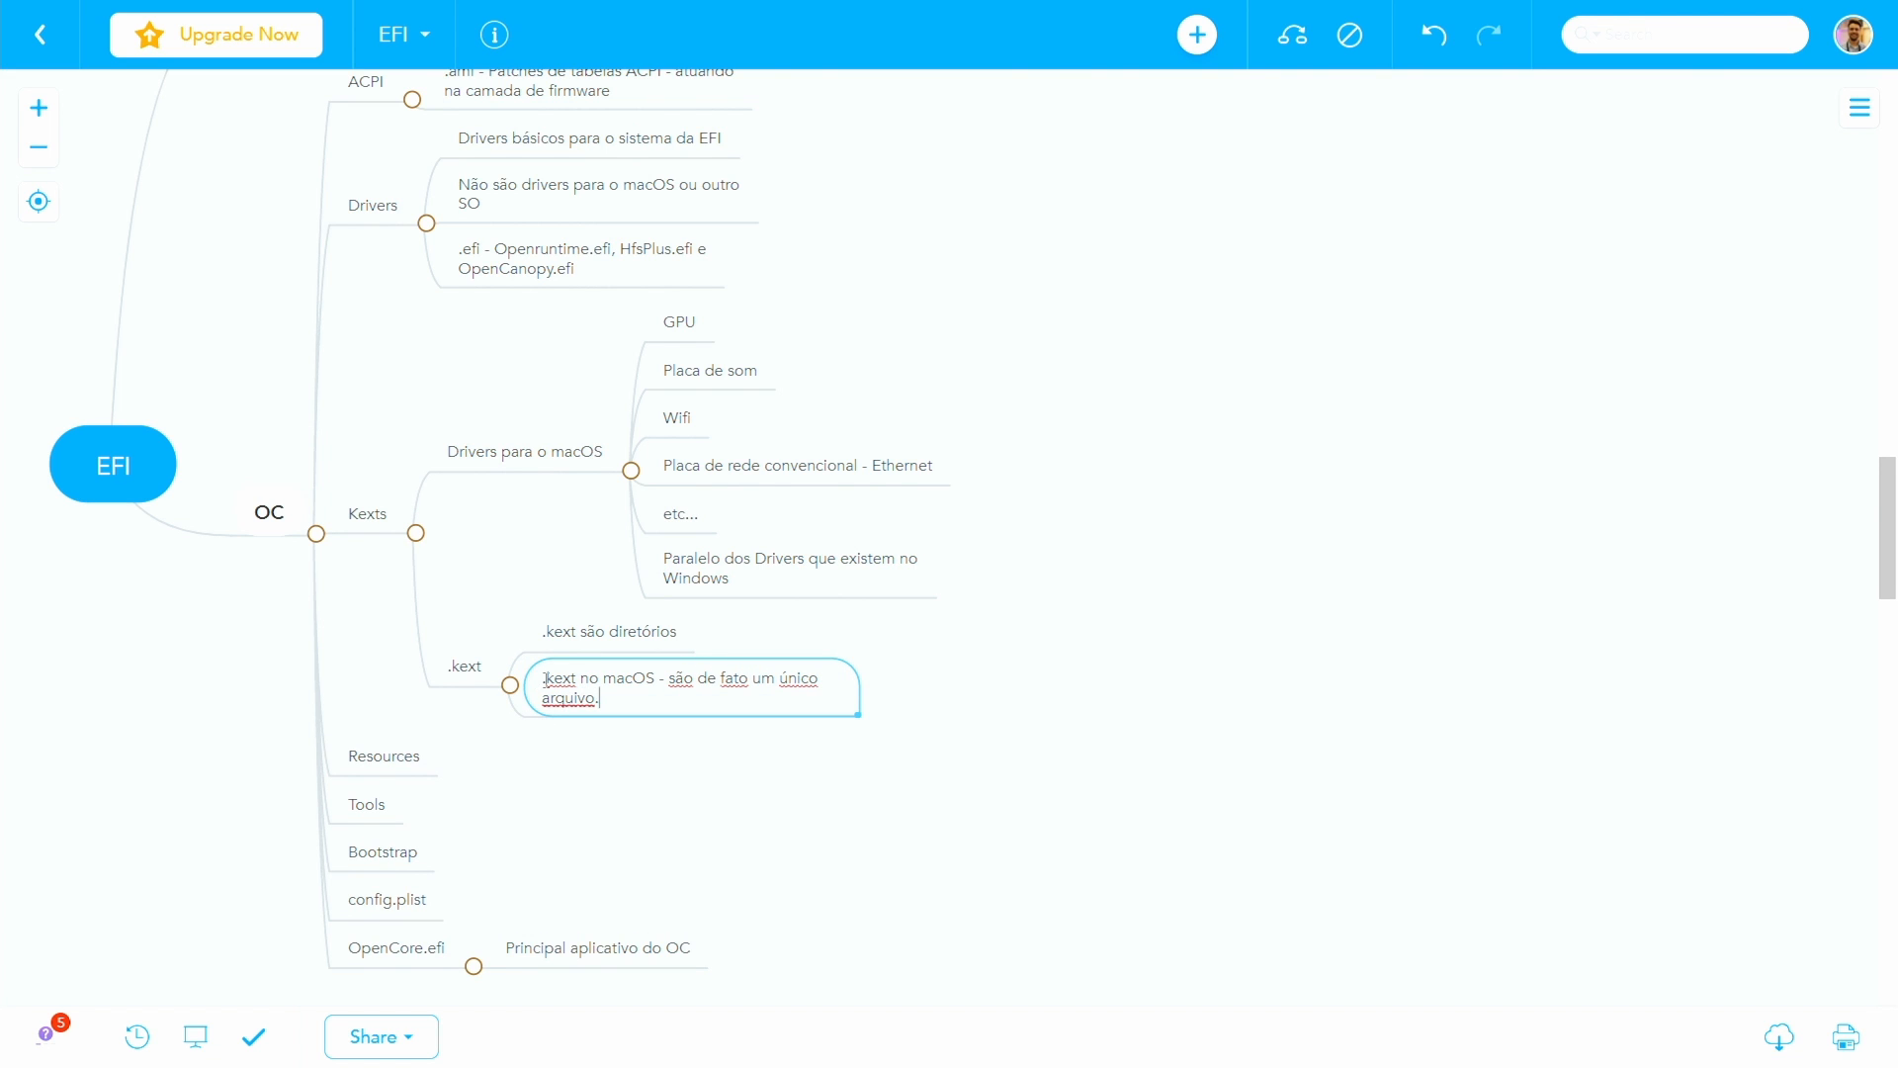
key("Return")
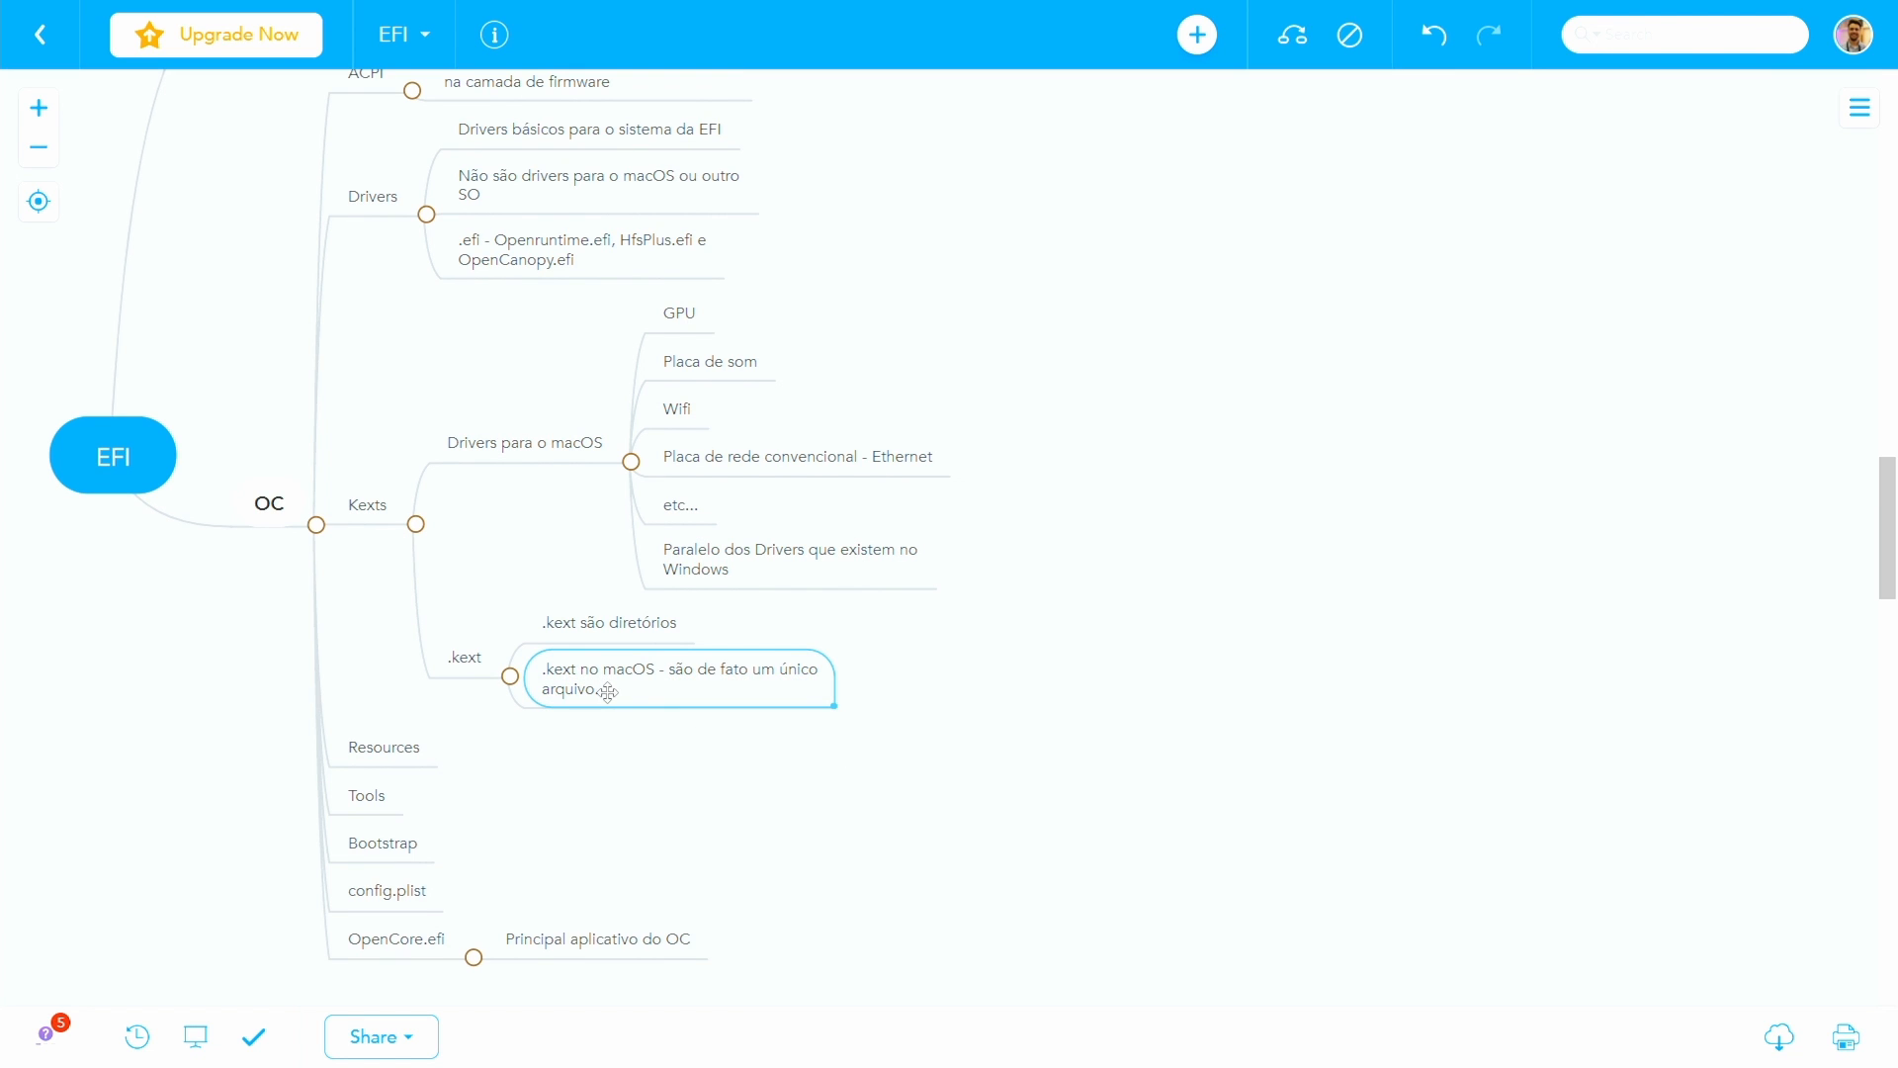
- Extend the first .kext note to read ".kext são diretórios quando em Windows"
left_click(576, 618)
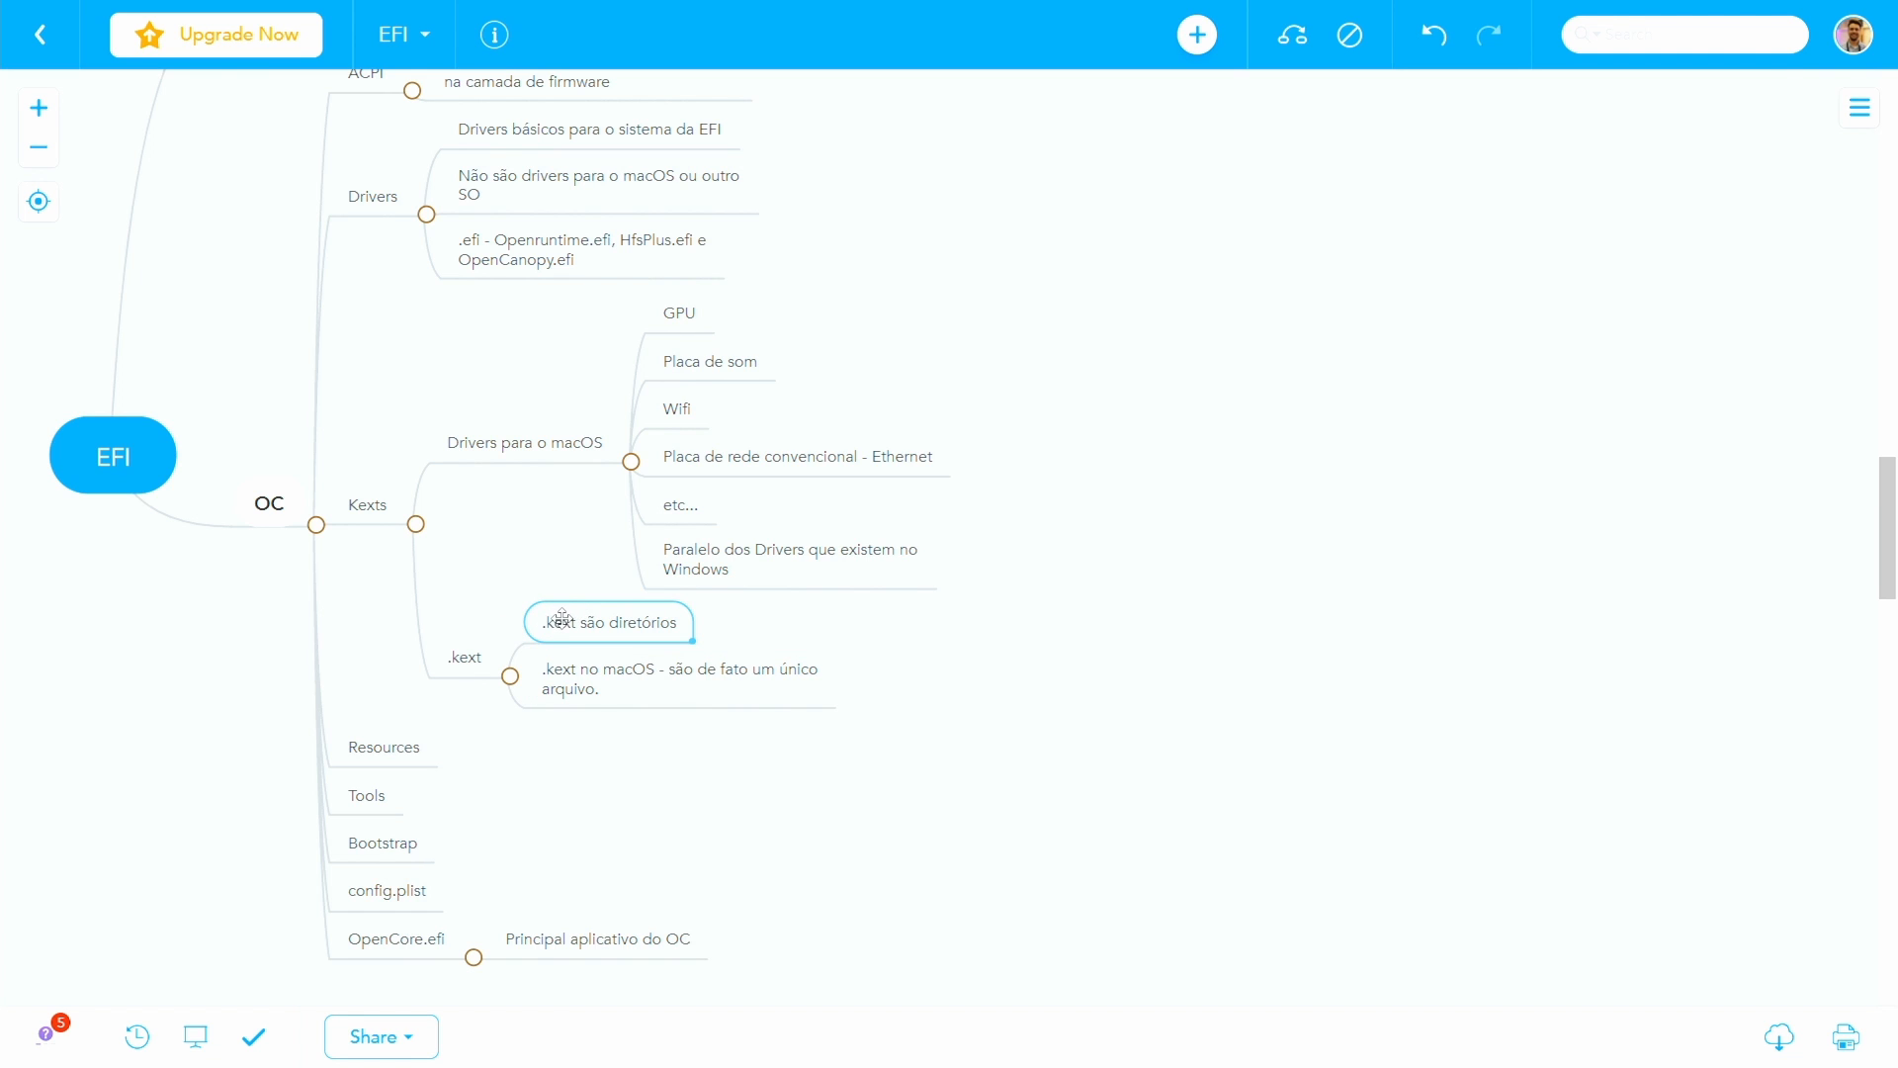
double_click(669, 618)
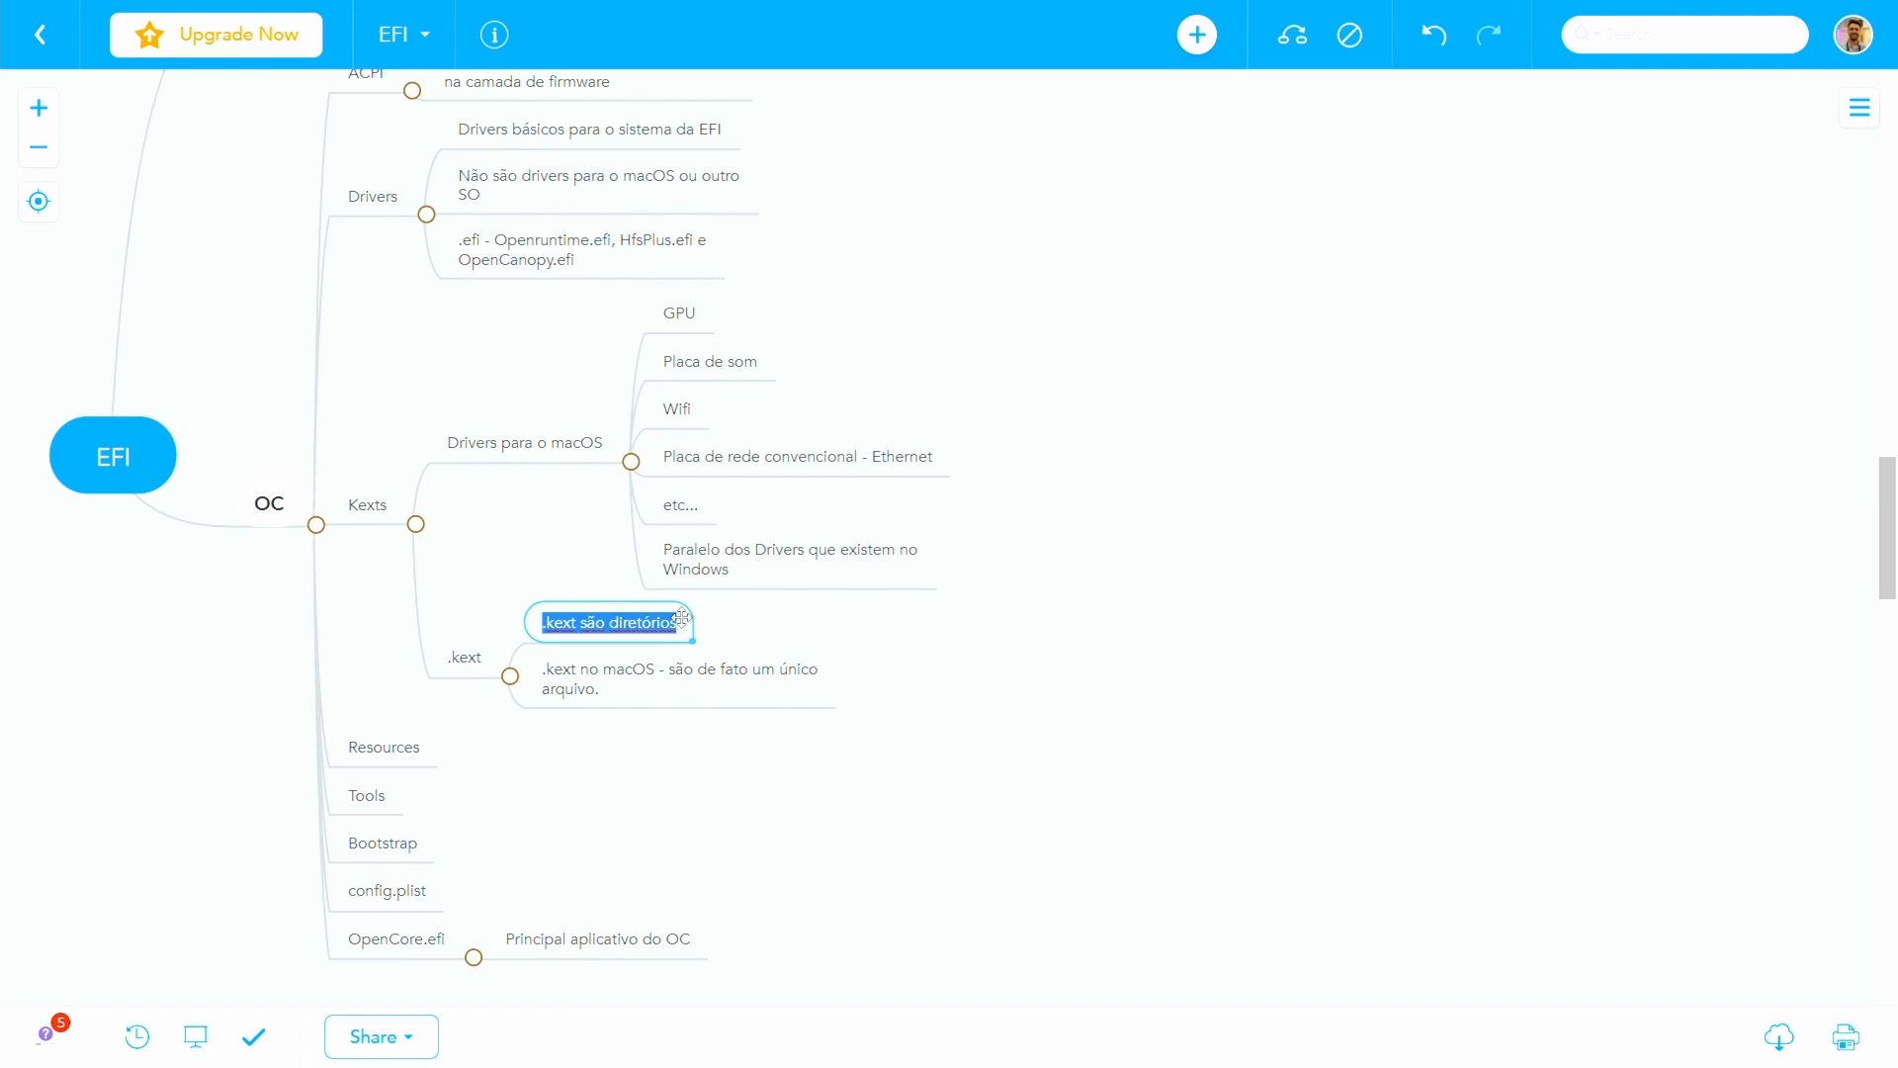
key("End")
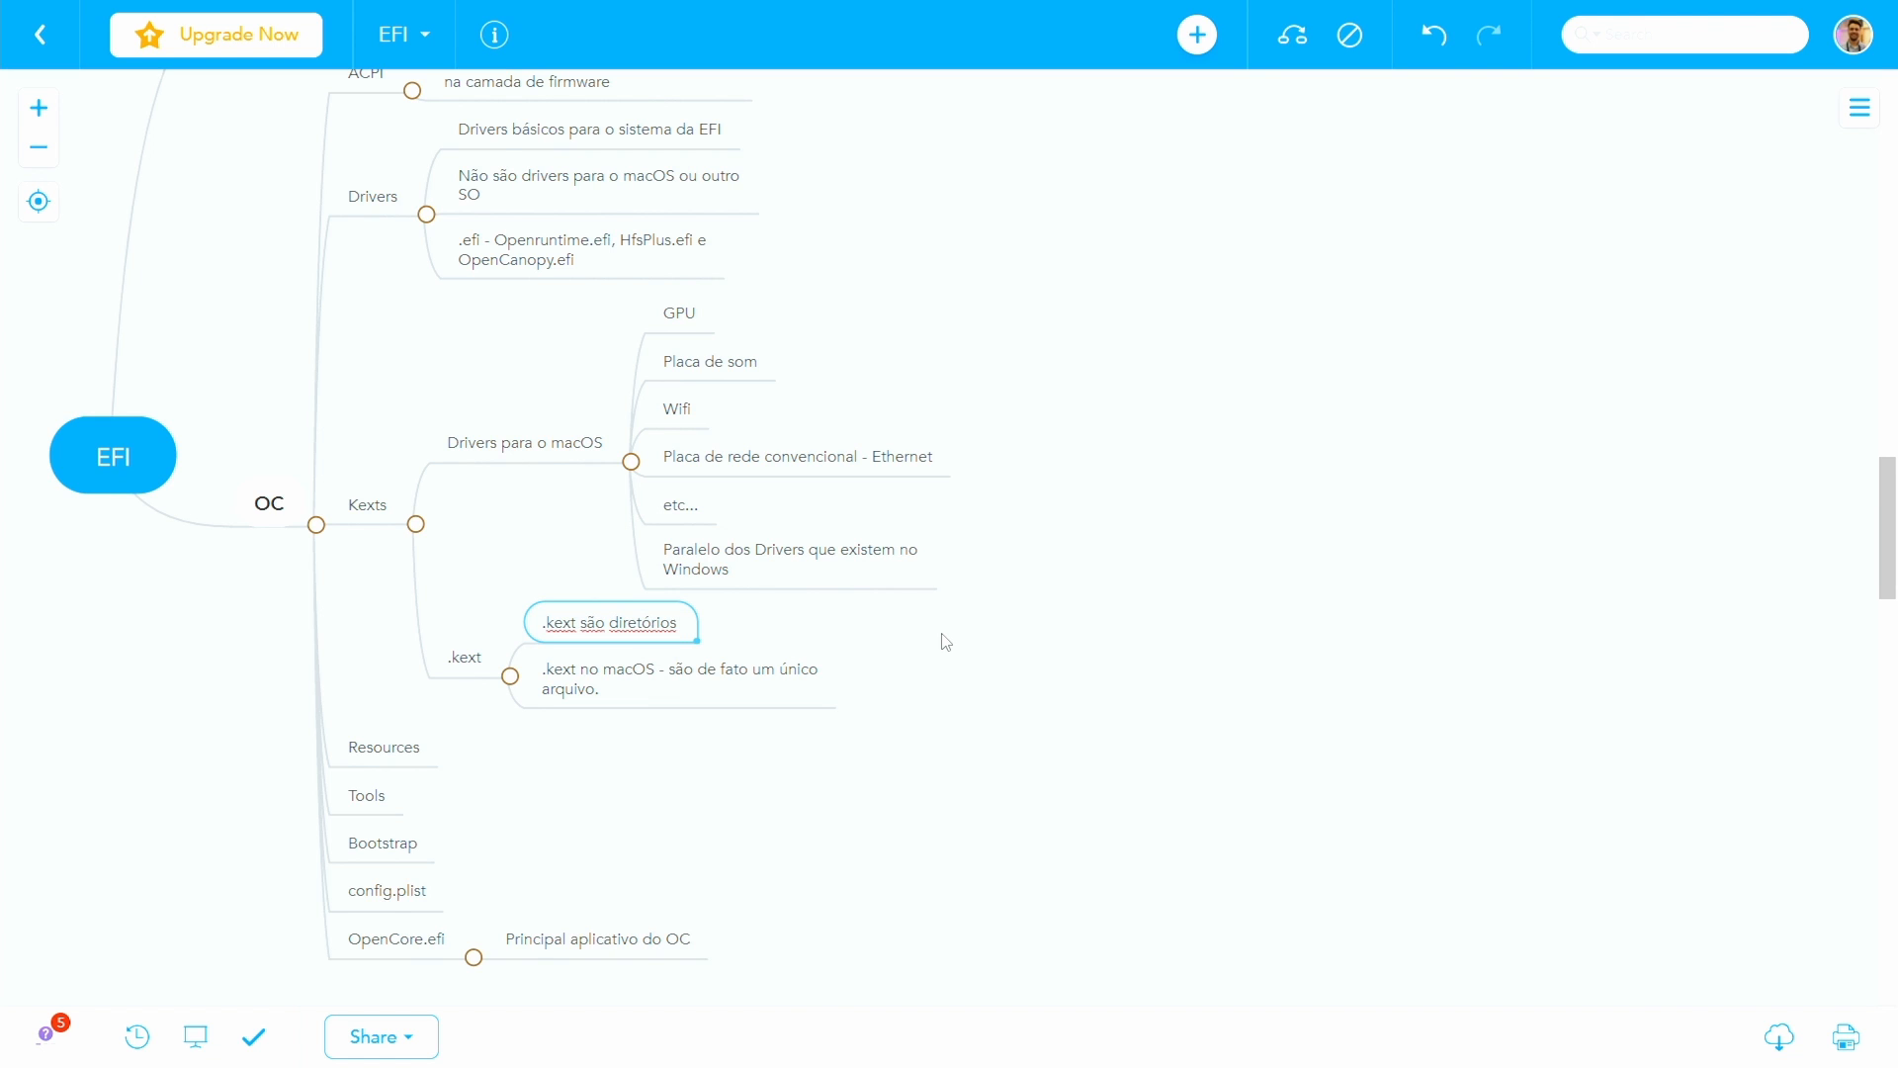
type("quando em Windows")
key("Return")
key("Left")
key("Left")
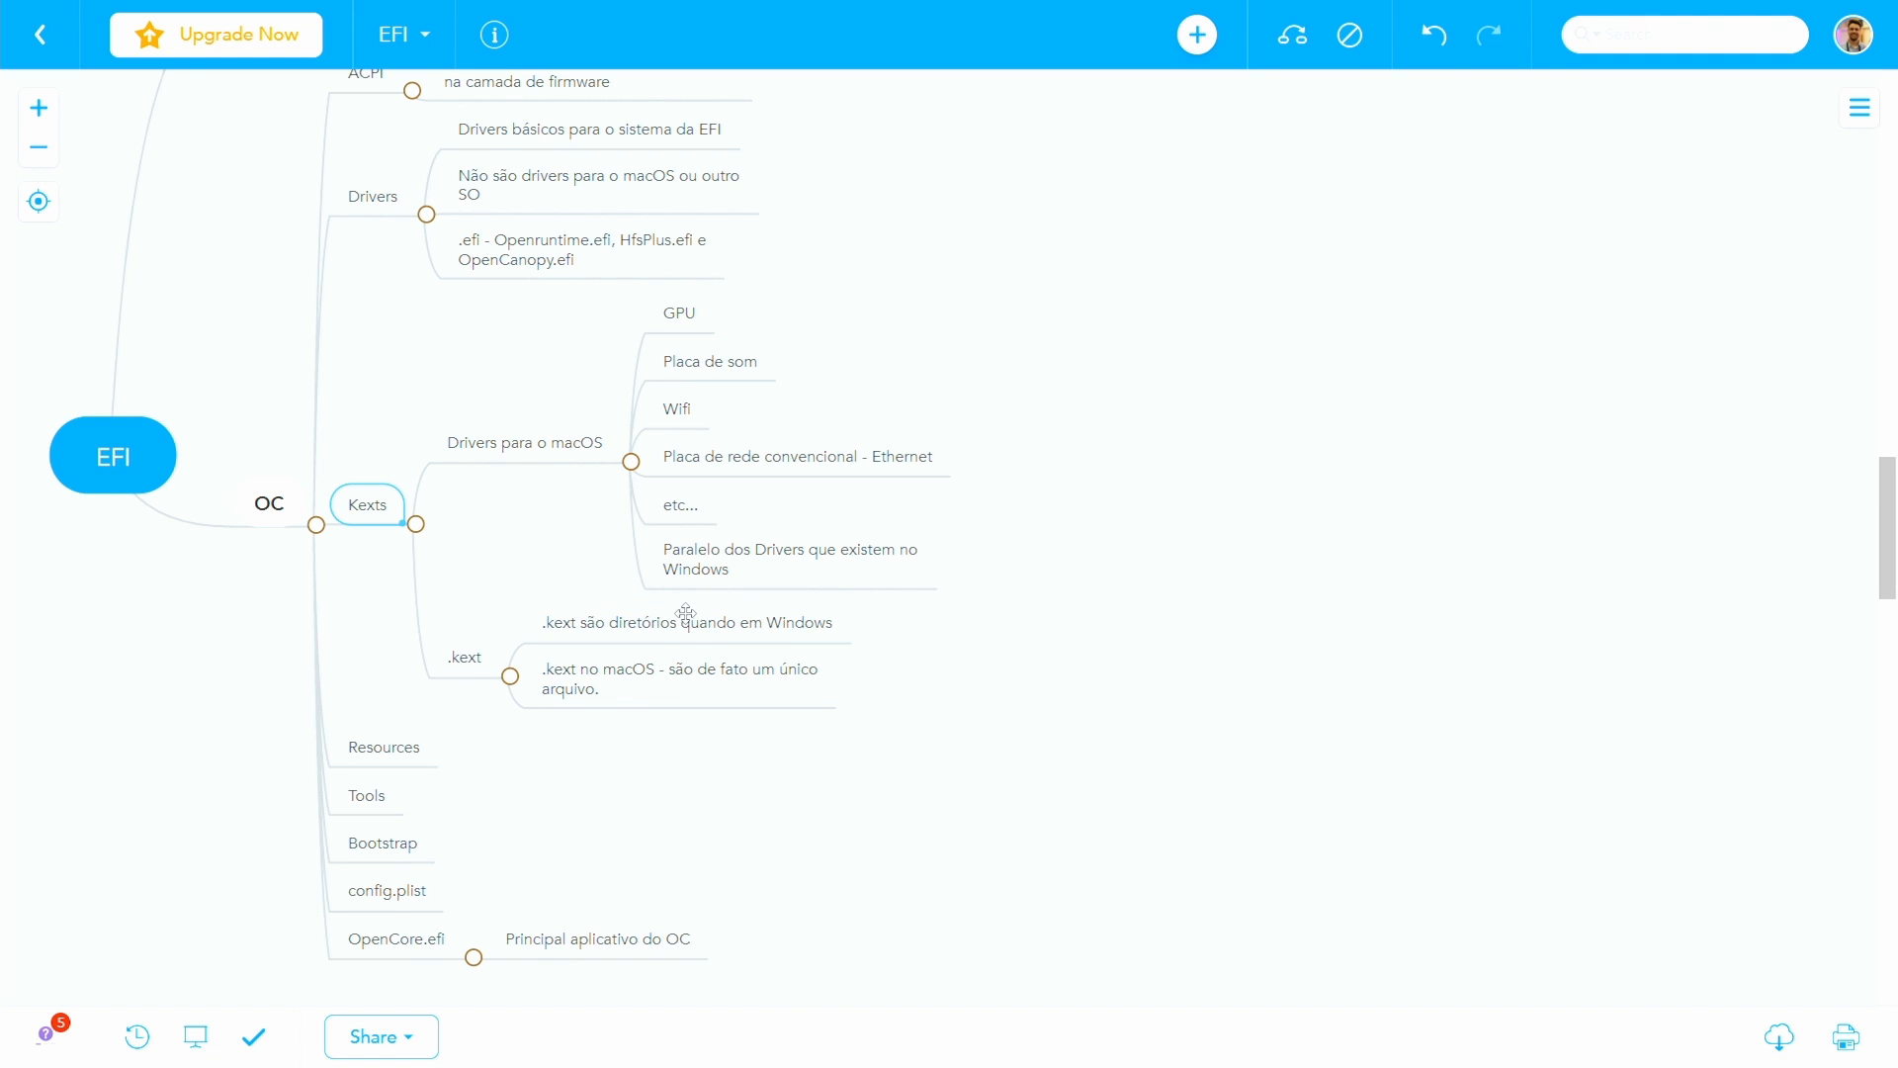
double_click(367, 501)
- Add the child note "Não pode mexer no conteúdo que tem dentro" to ".kext são diretórios quando em Windows"
left_click(618, 623)
key("Tab")
type("Não pode")
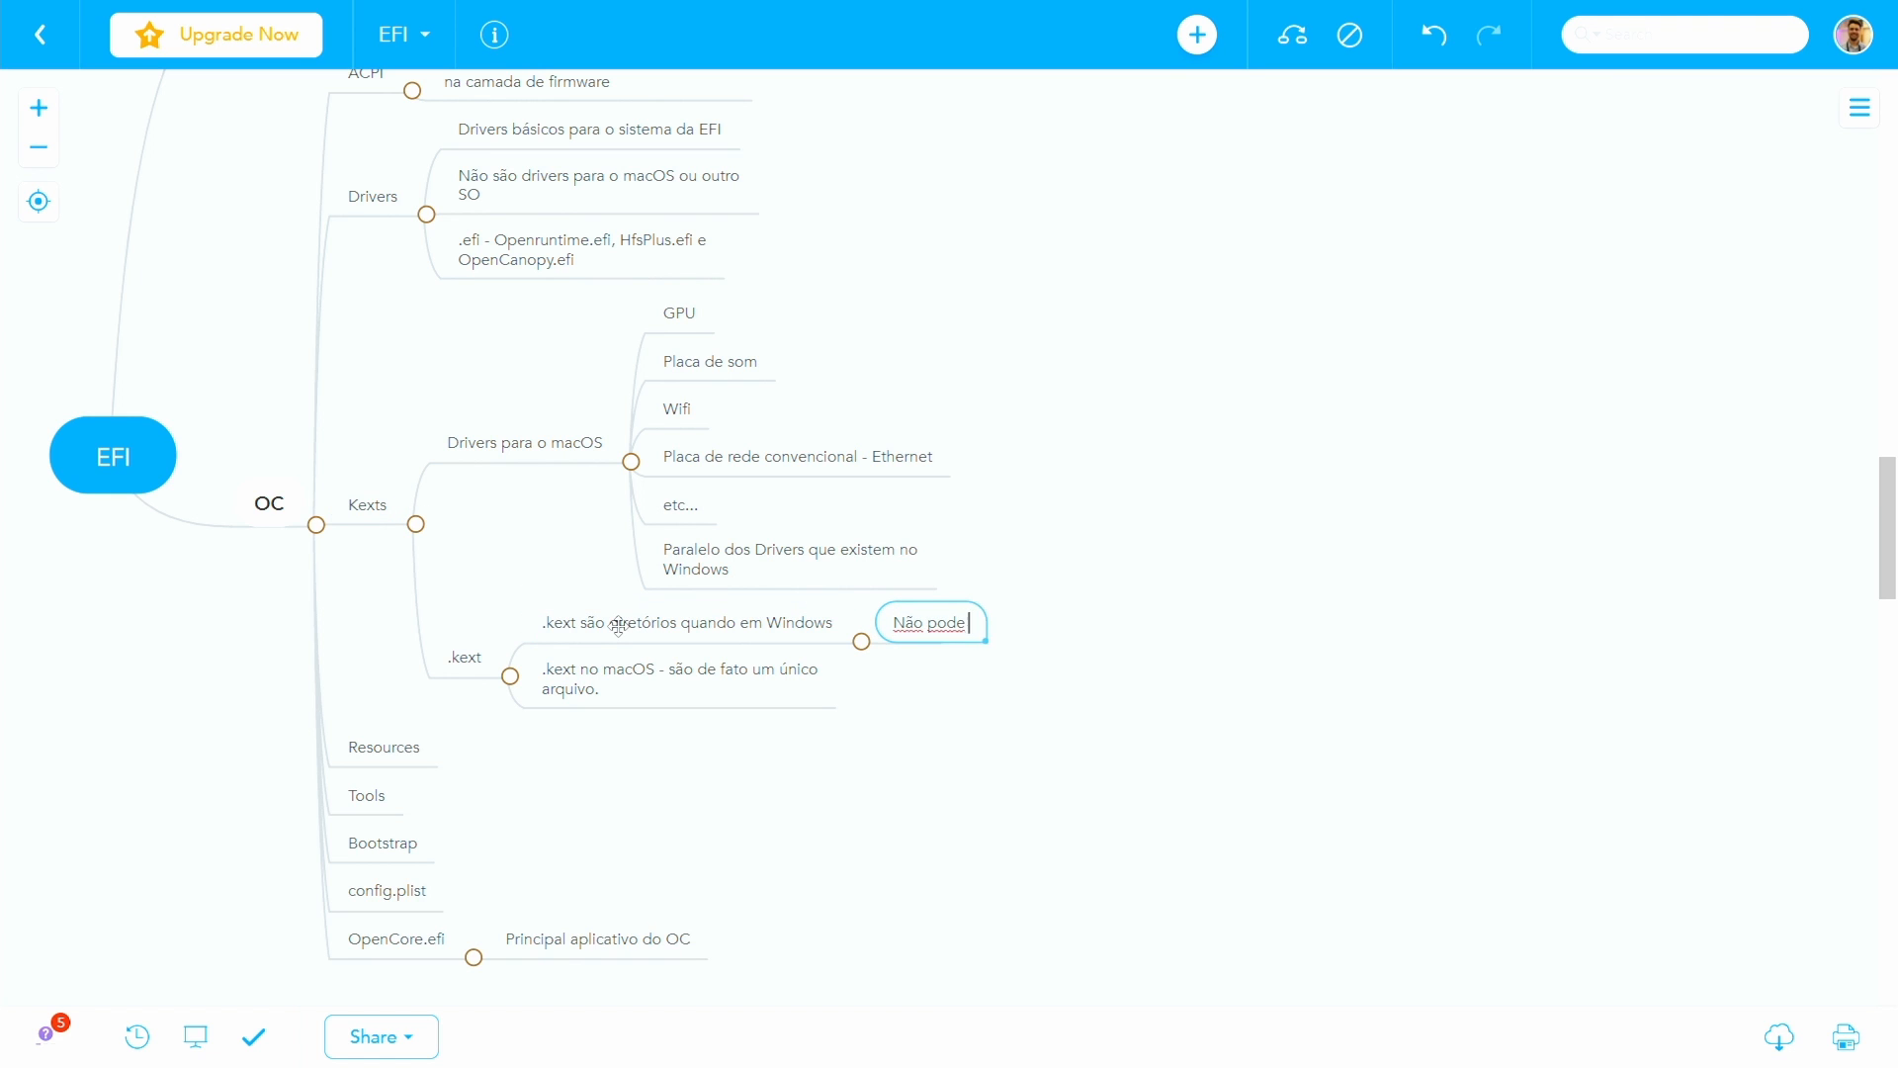
type(" mexer no conteúdo que tem dentr")
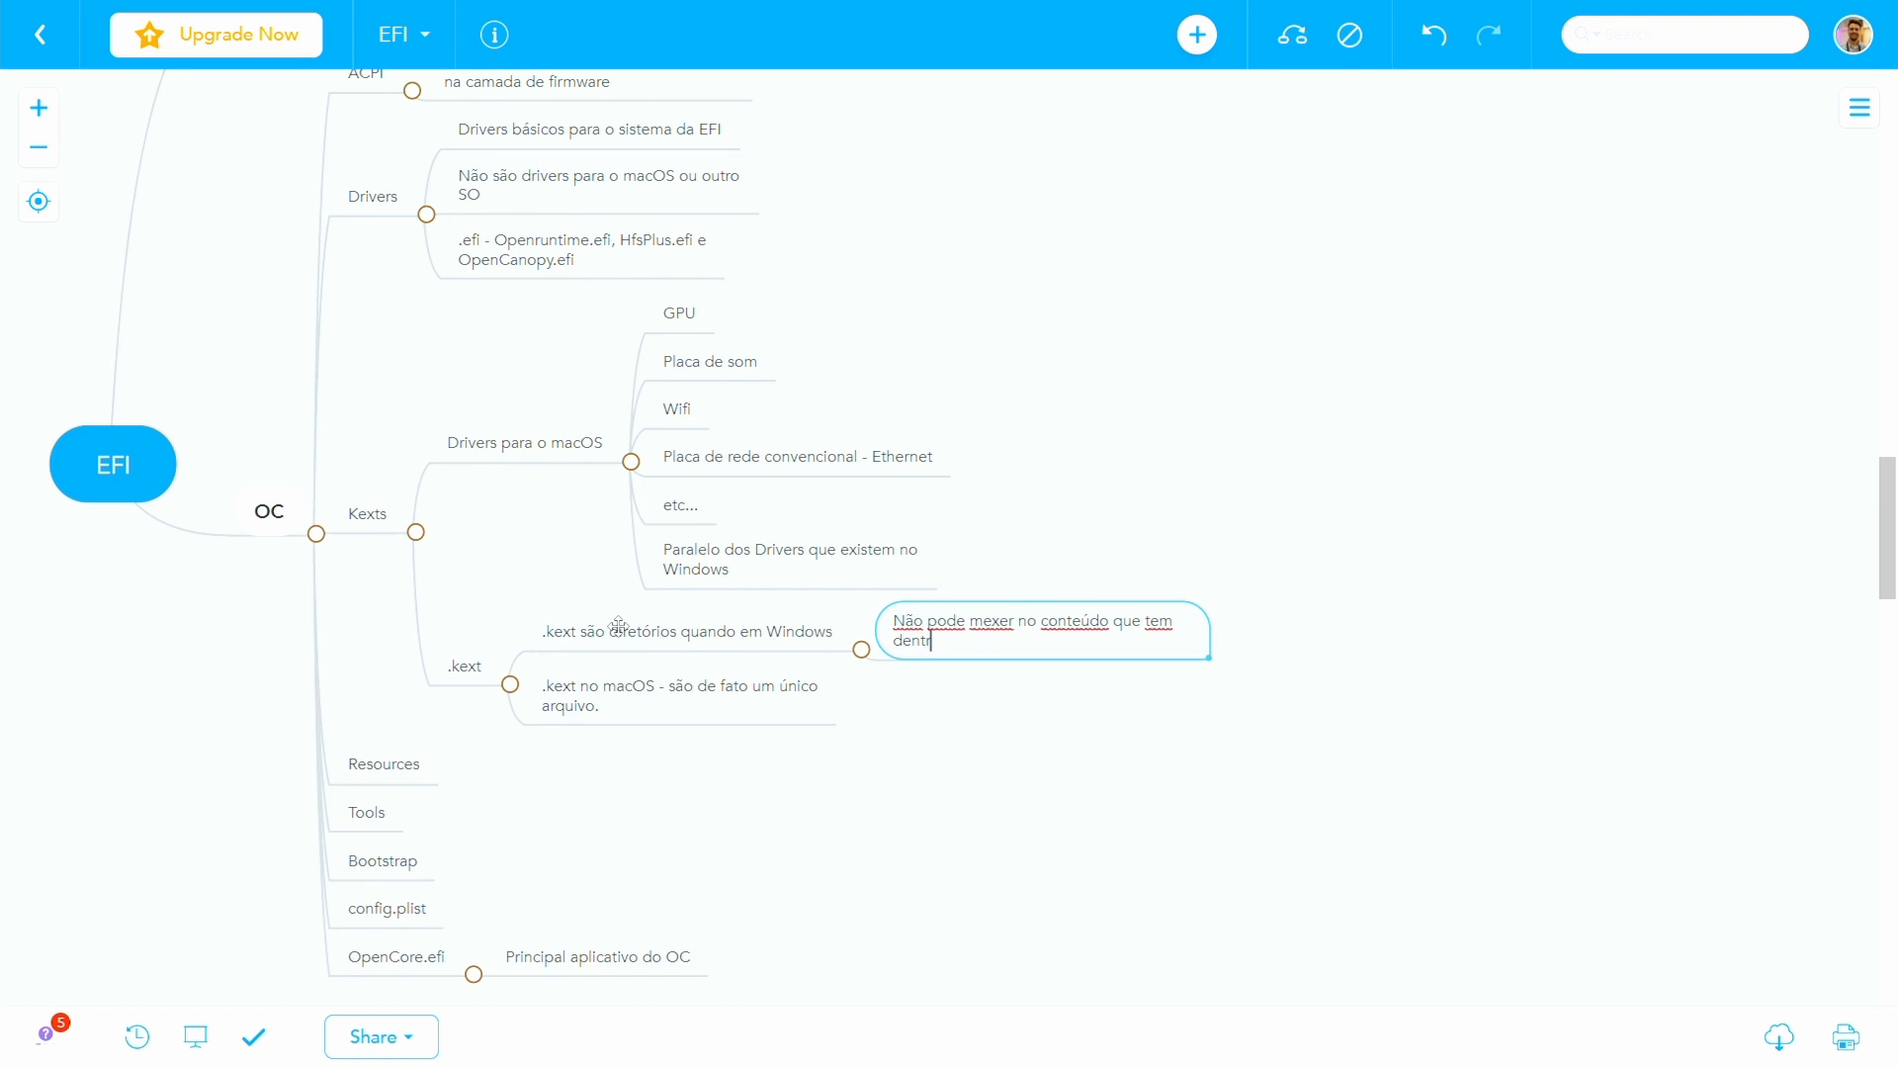
type("o")
key("Return")
left_click(640, 680)
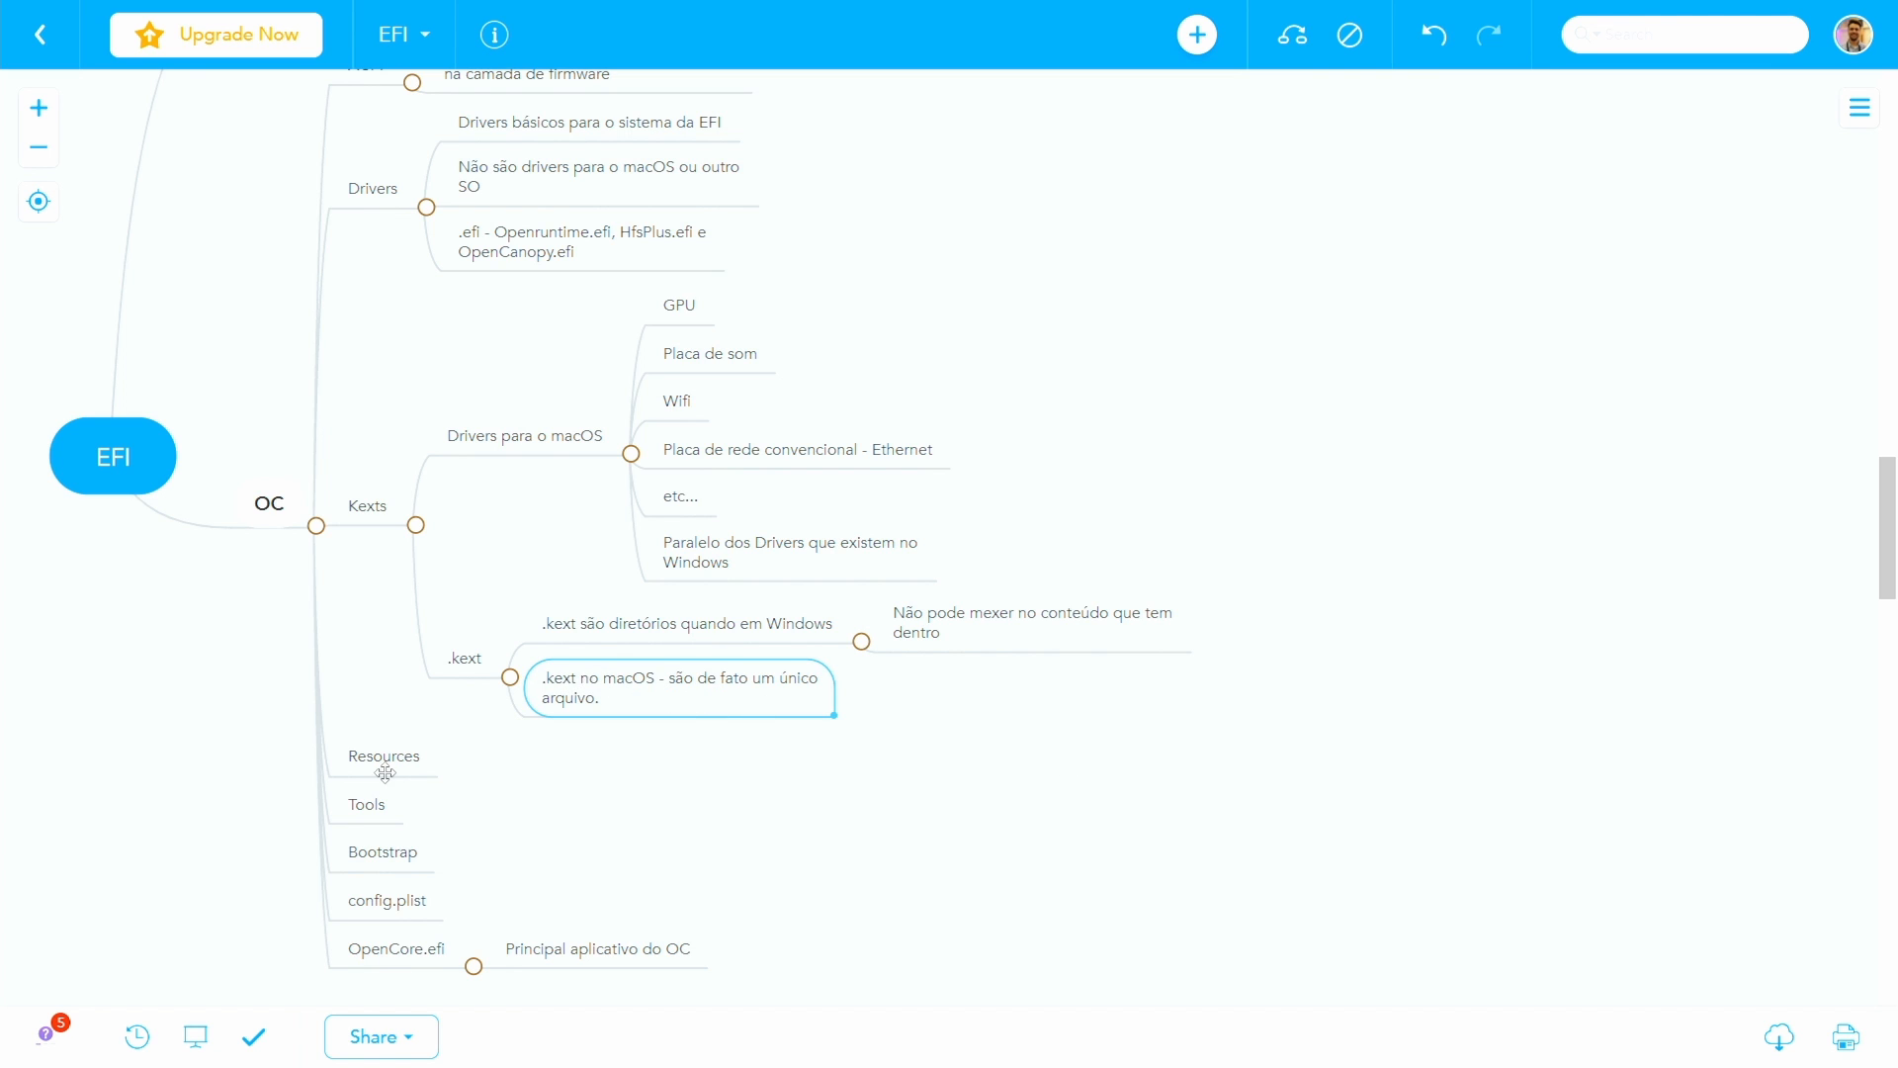
- Add the child topic "Multimídia" to Resources and give it the child "ícones"
left_click(363, 751)
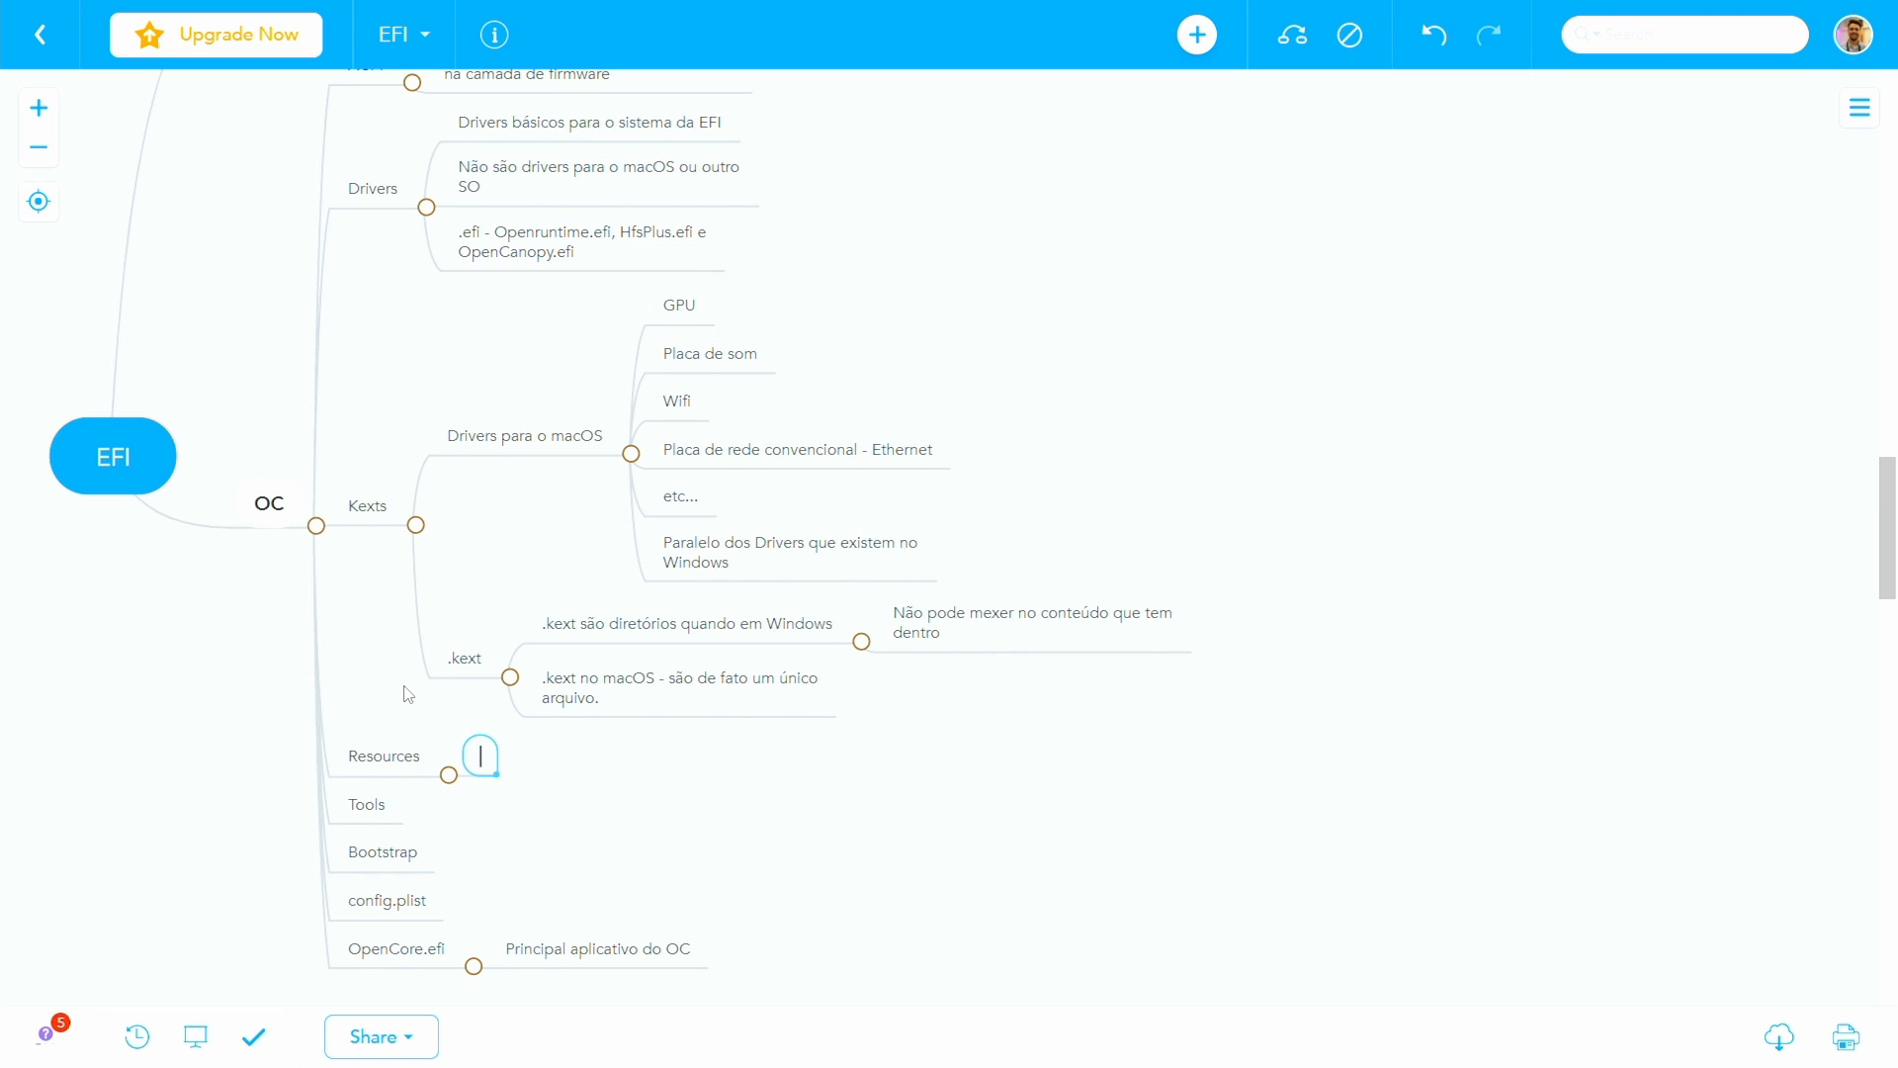
type("Multimídia")
key("Tab")
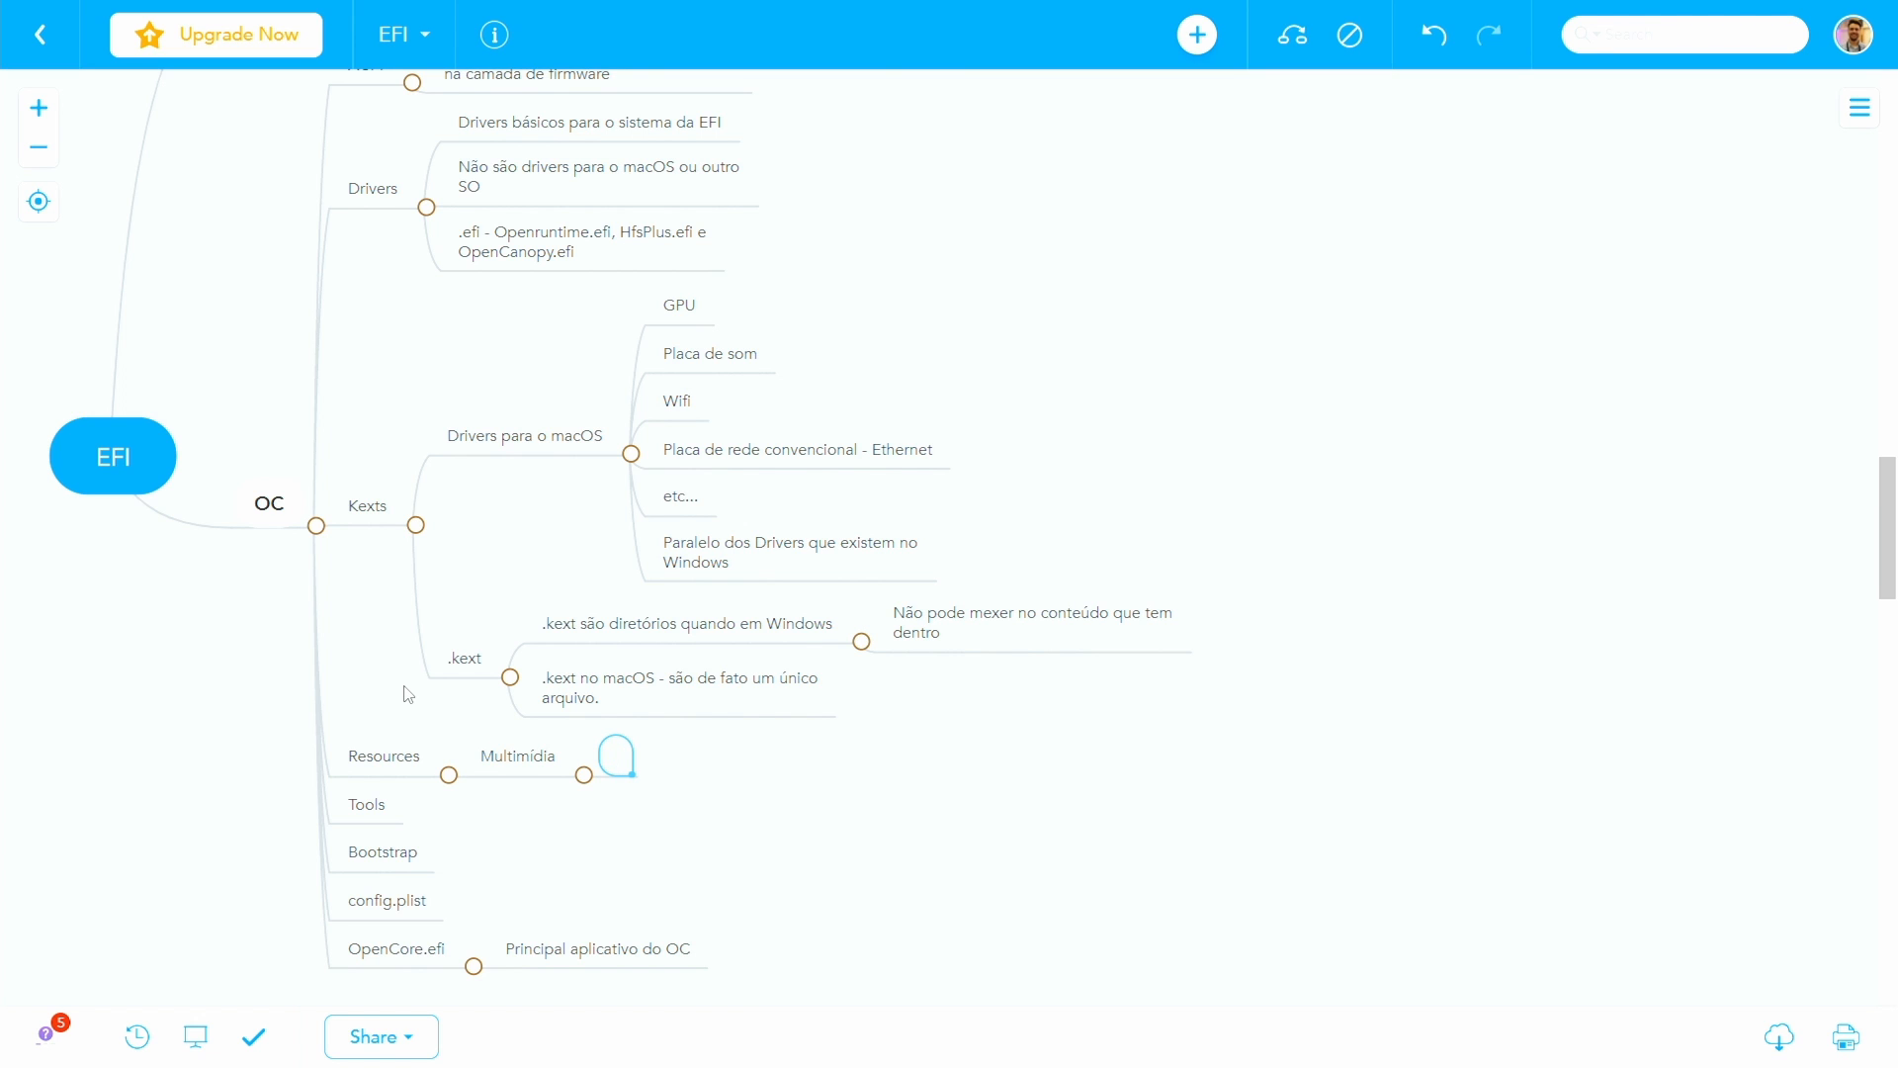
type("ícones")
- Add the topics "som", "wallpapers" and "customização do menu" under Multimídia
key("Return")
type("som")
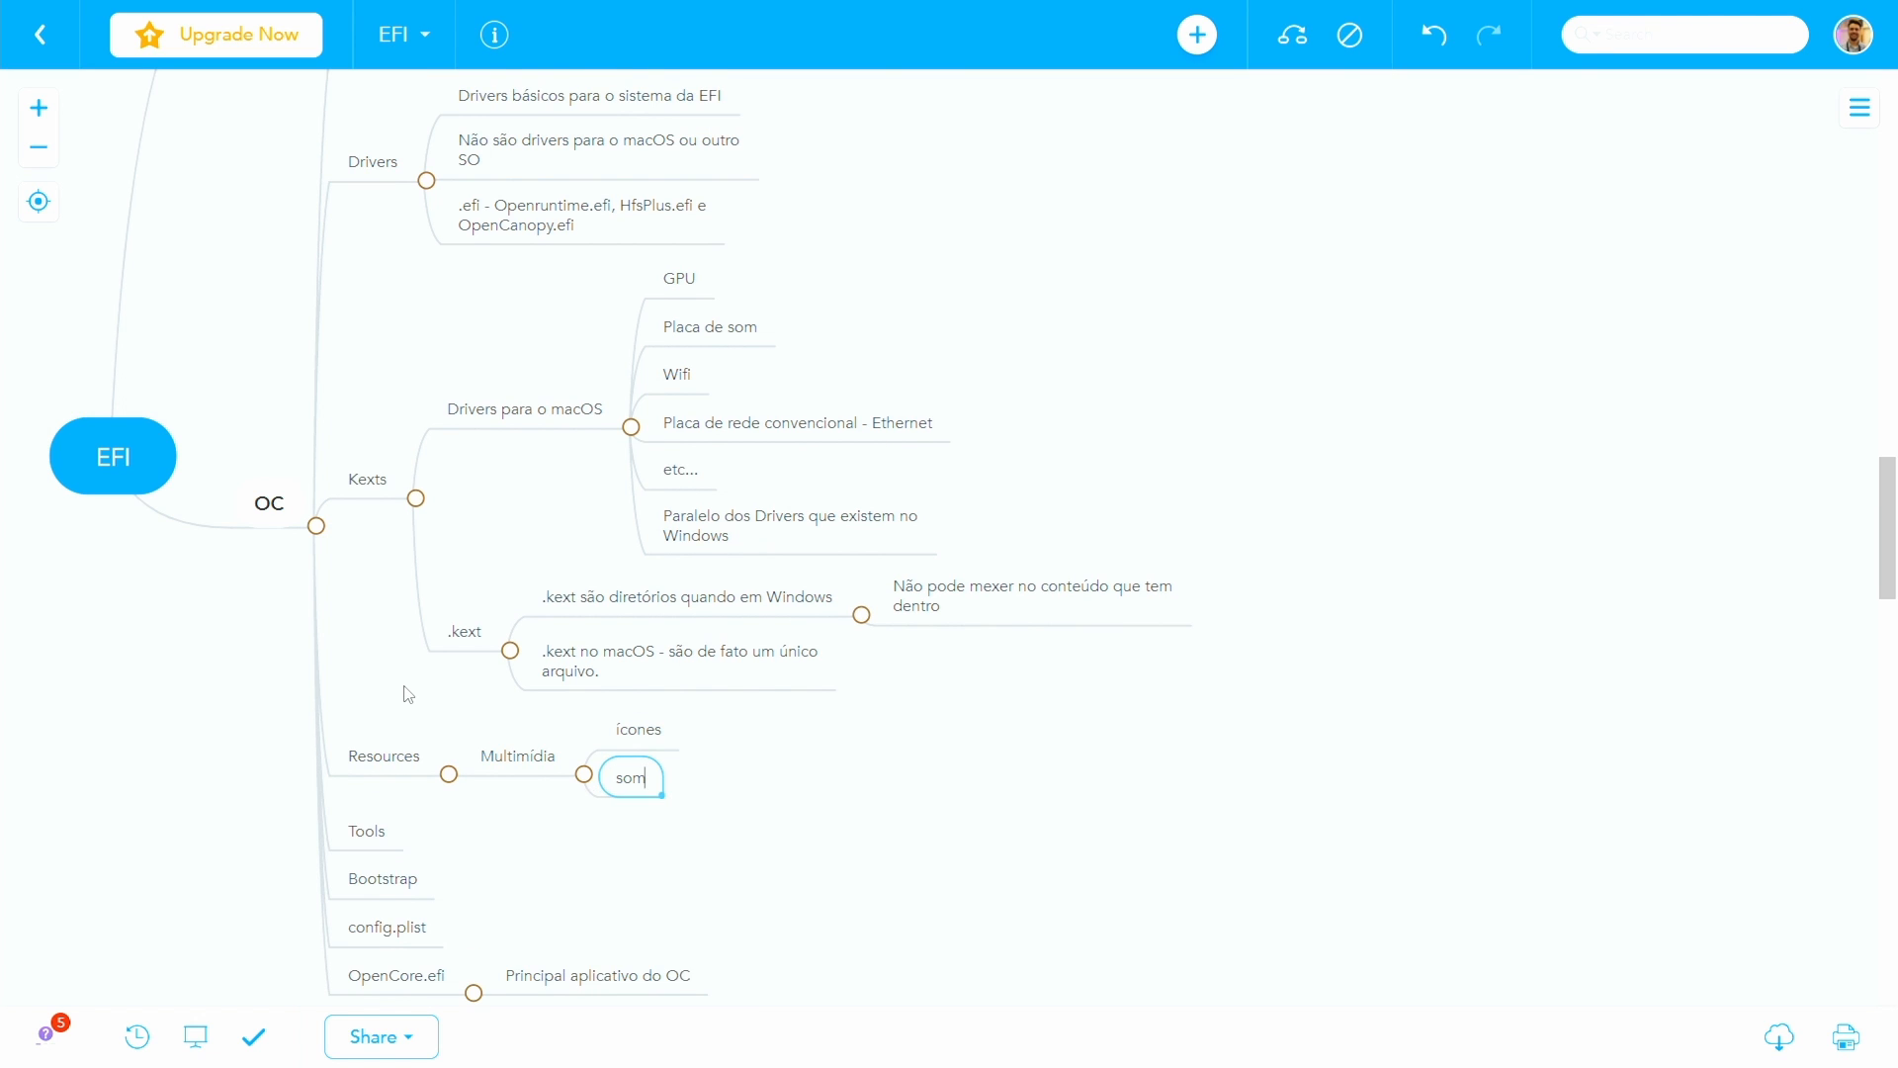
key("Return")
type("wallpapers")
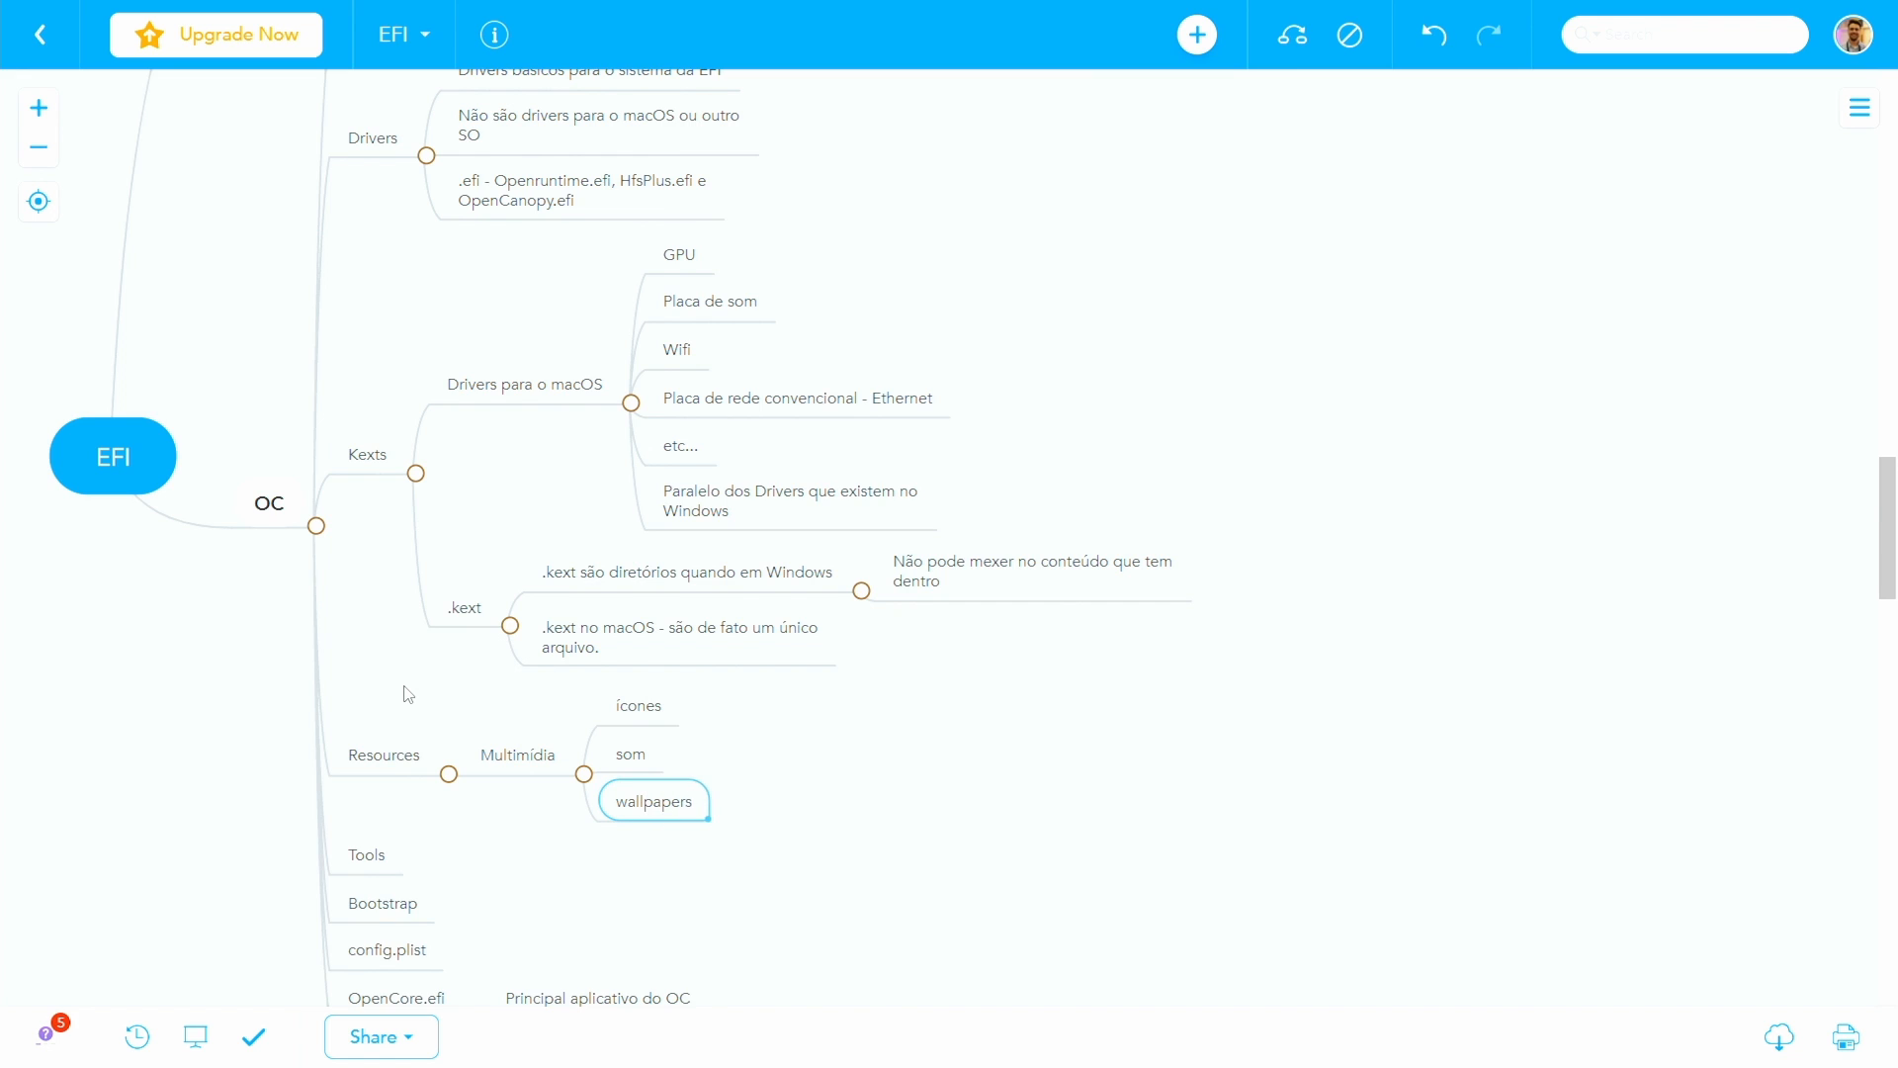
key("Return")
type("customizaçã")
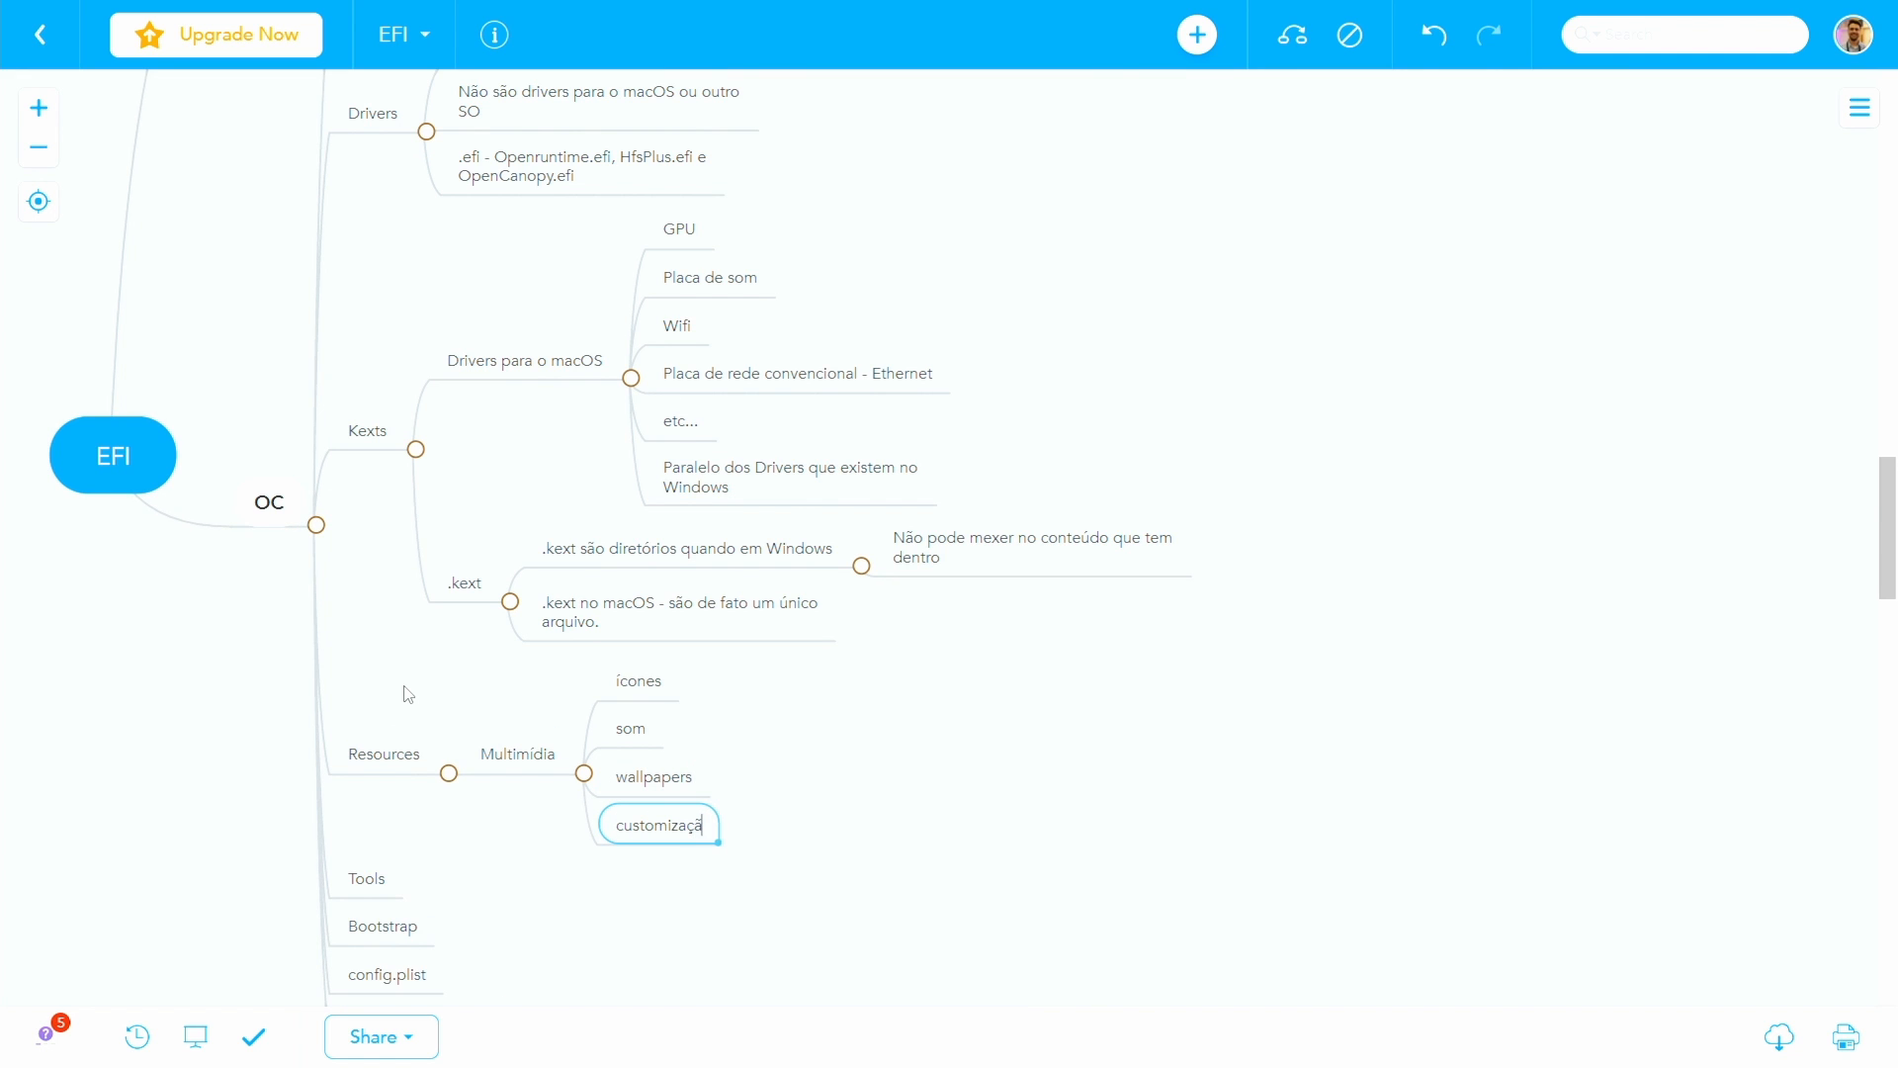
type("o do menu OPENCORE")
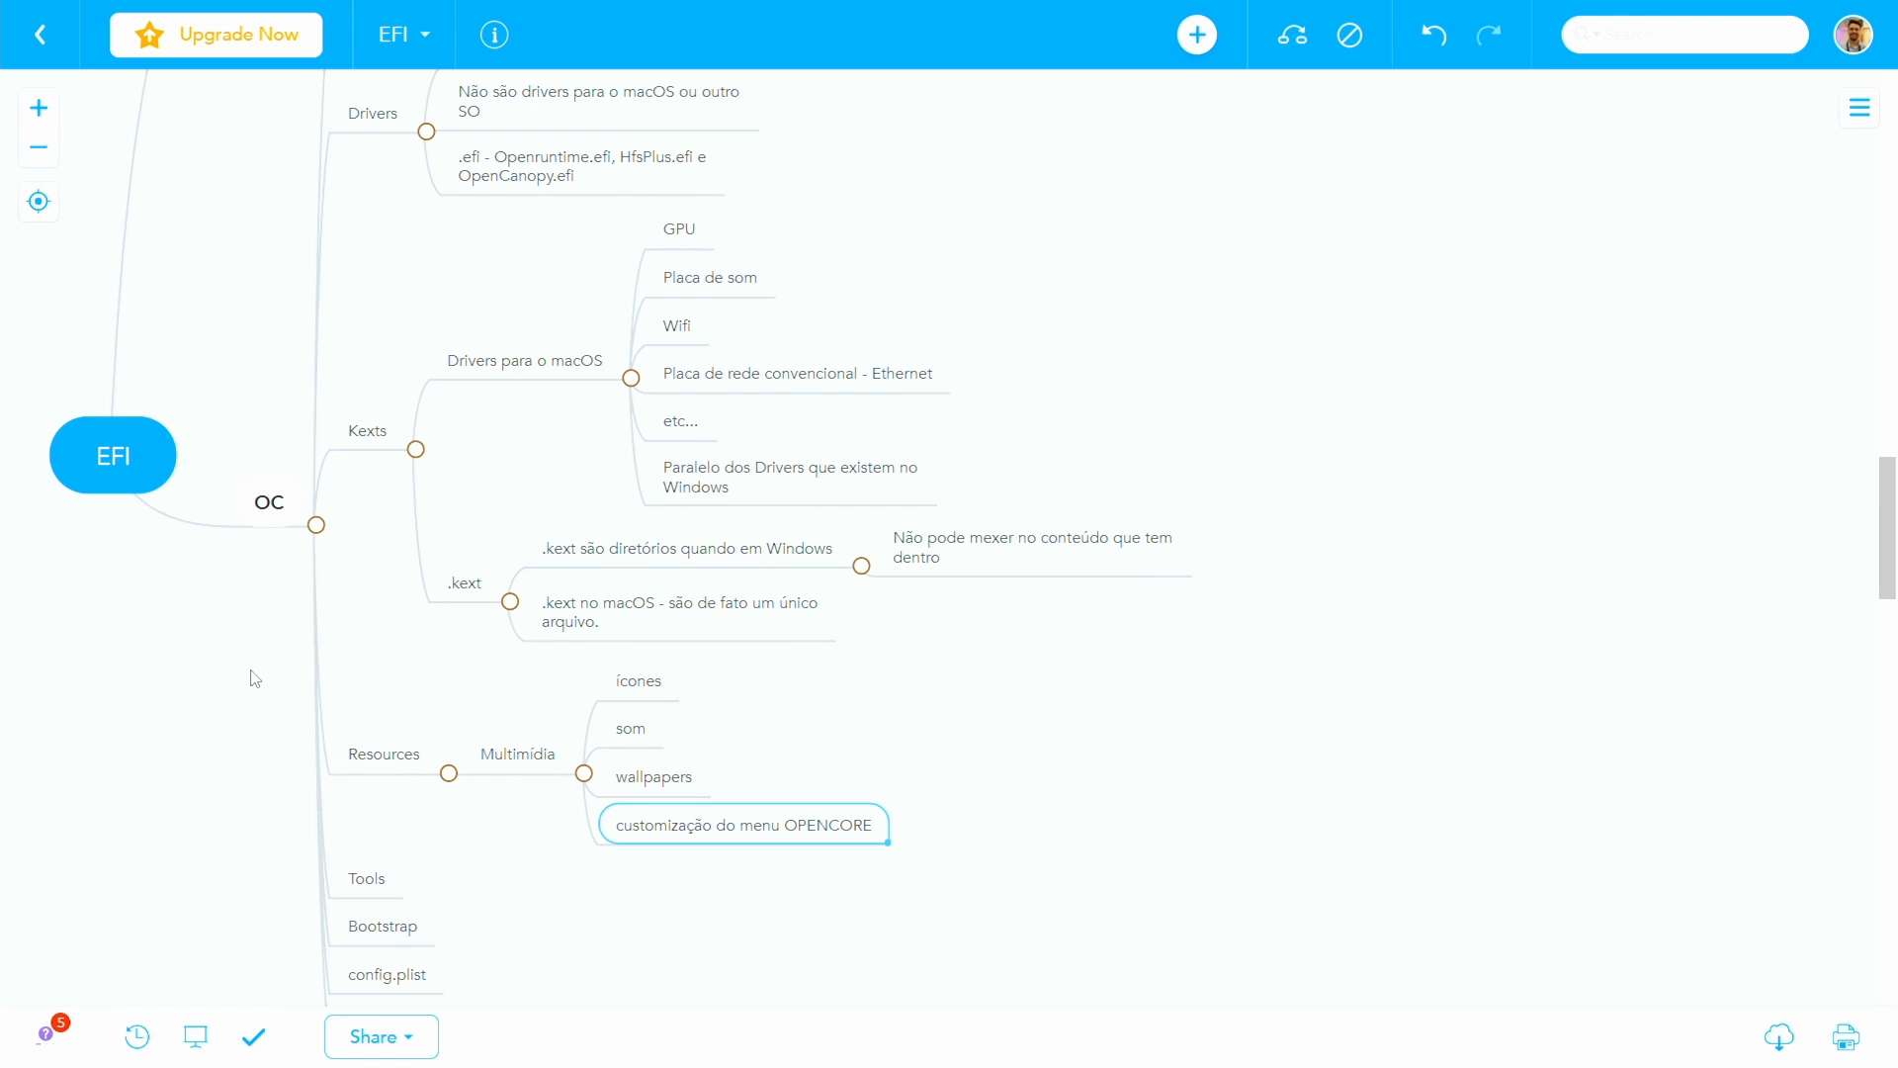
- Complete the last Multimídia topic as "customização do menu OPENCORE" and add the sibling topic "cosmética" below it
left_click(510, 753)
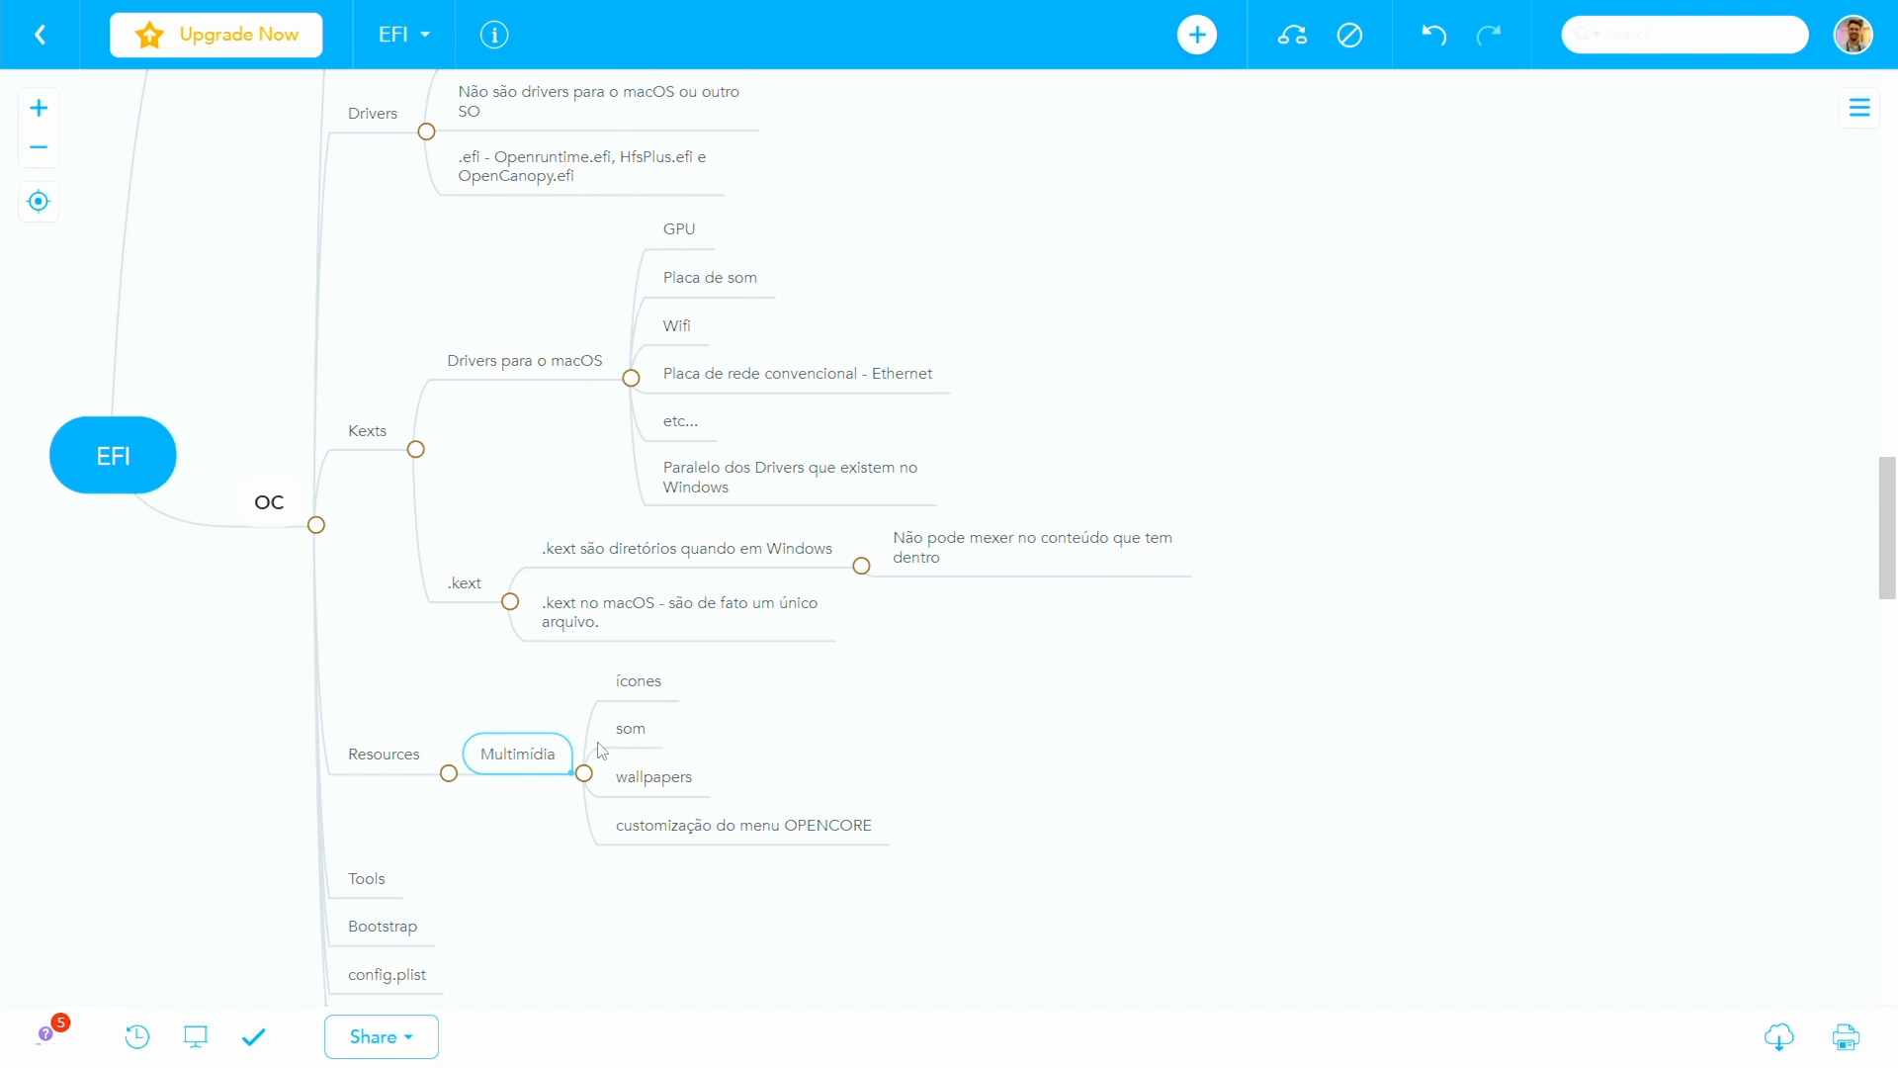
left_click(629, 729)
key("Return")
type("cosmética")
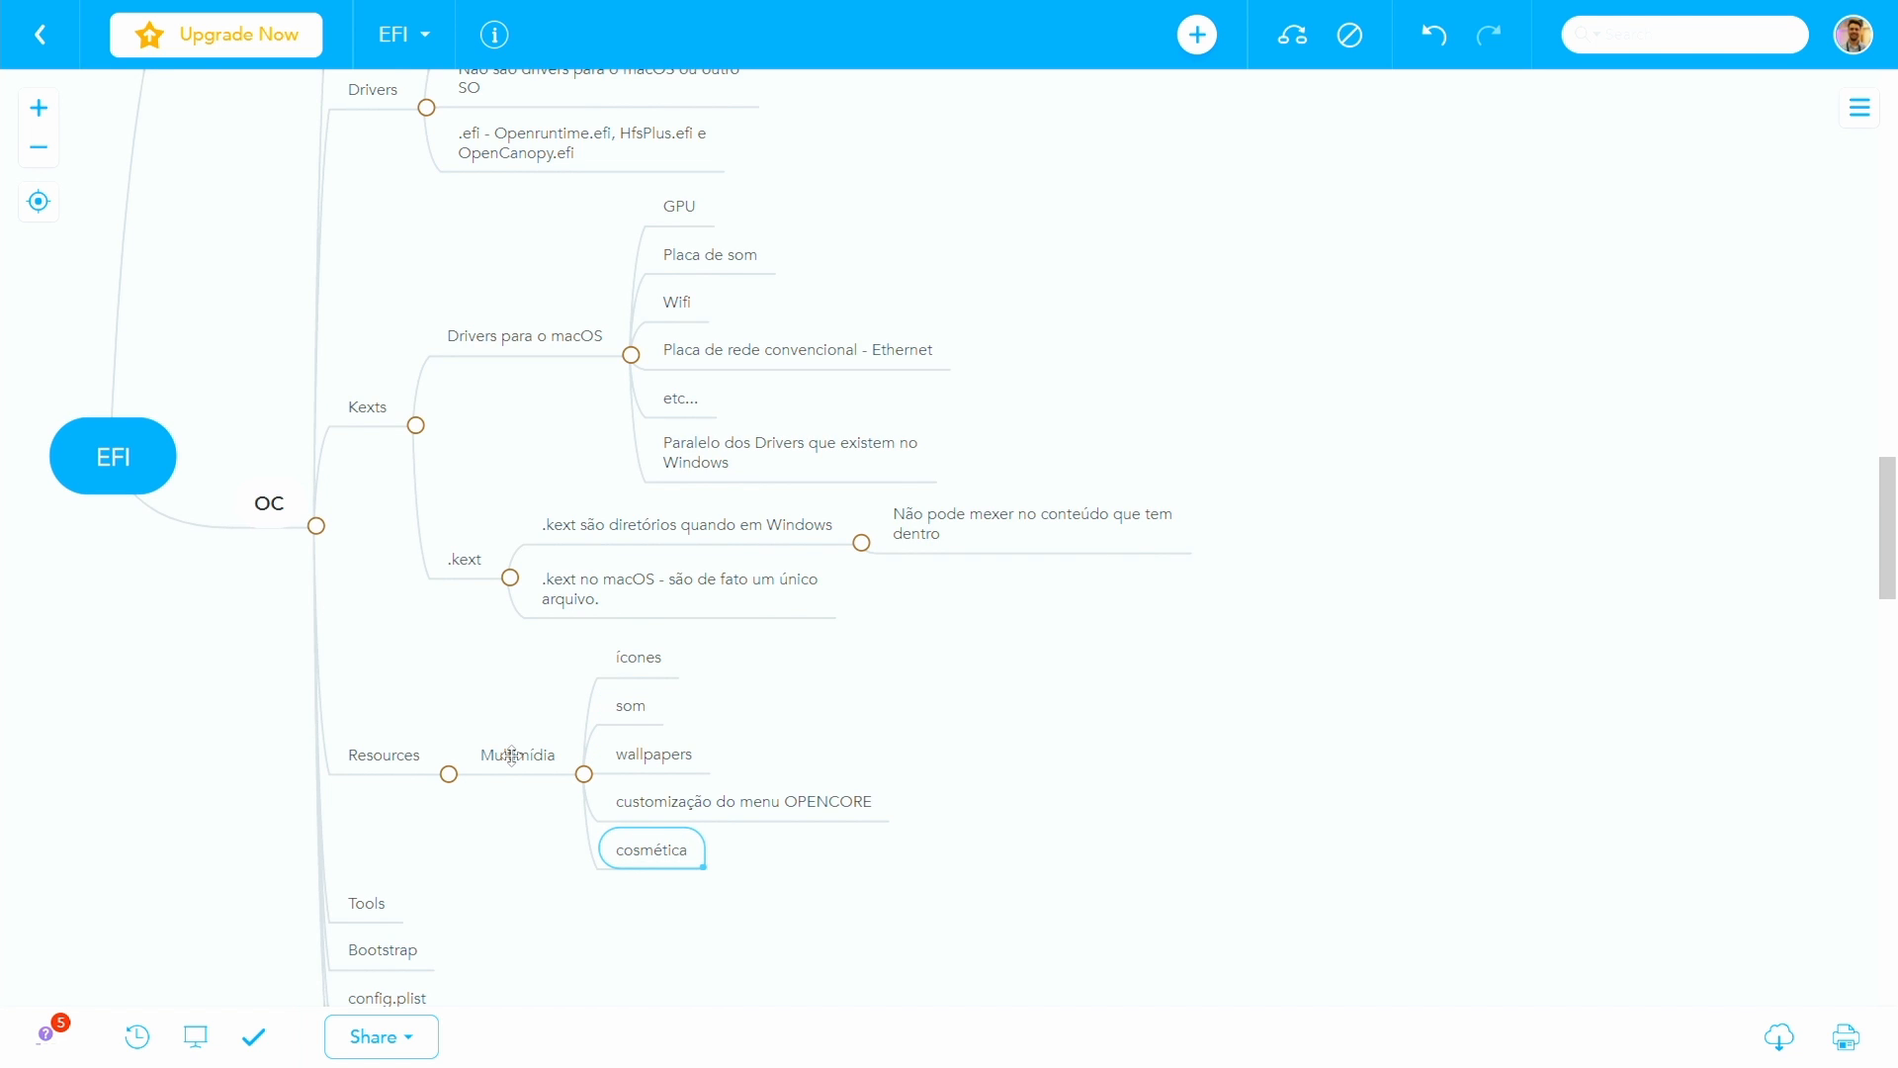
key("Return")
left_click(511, 756)
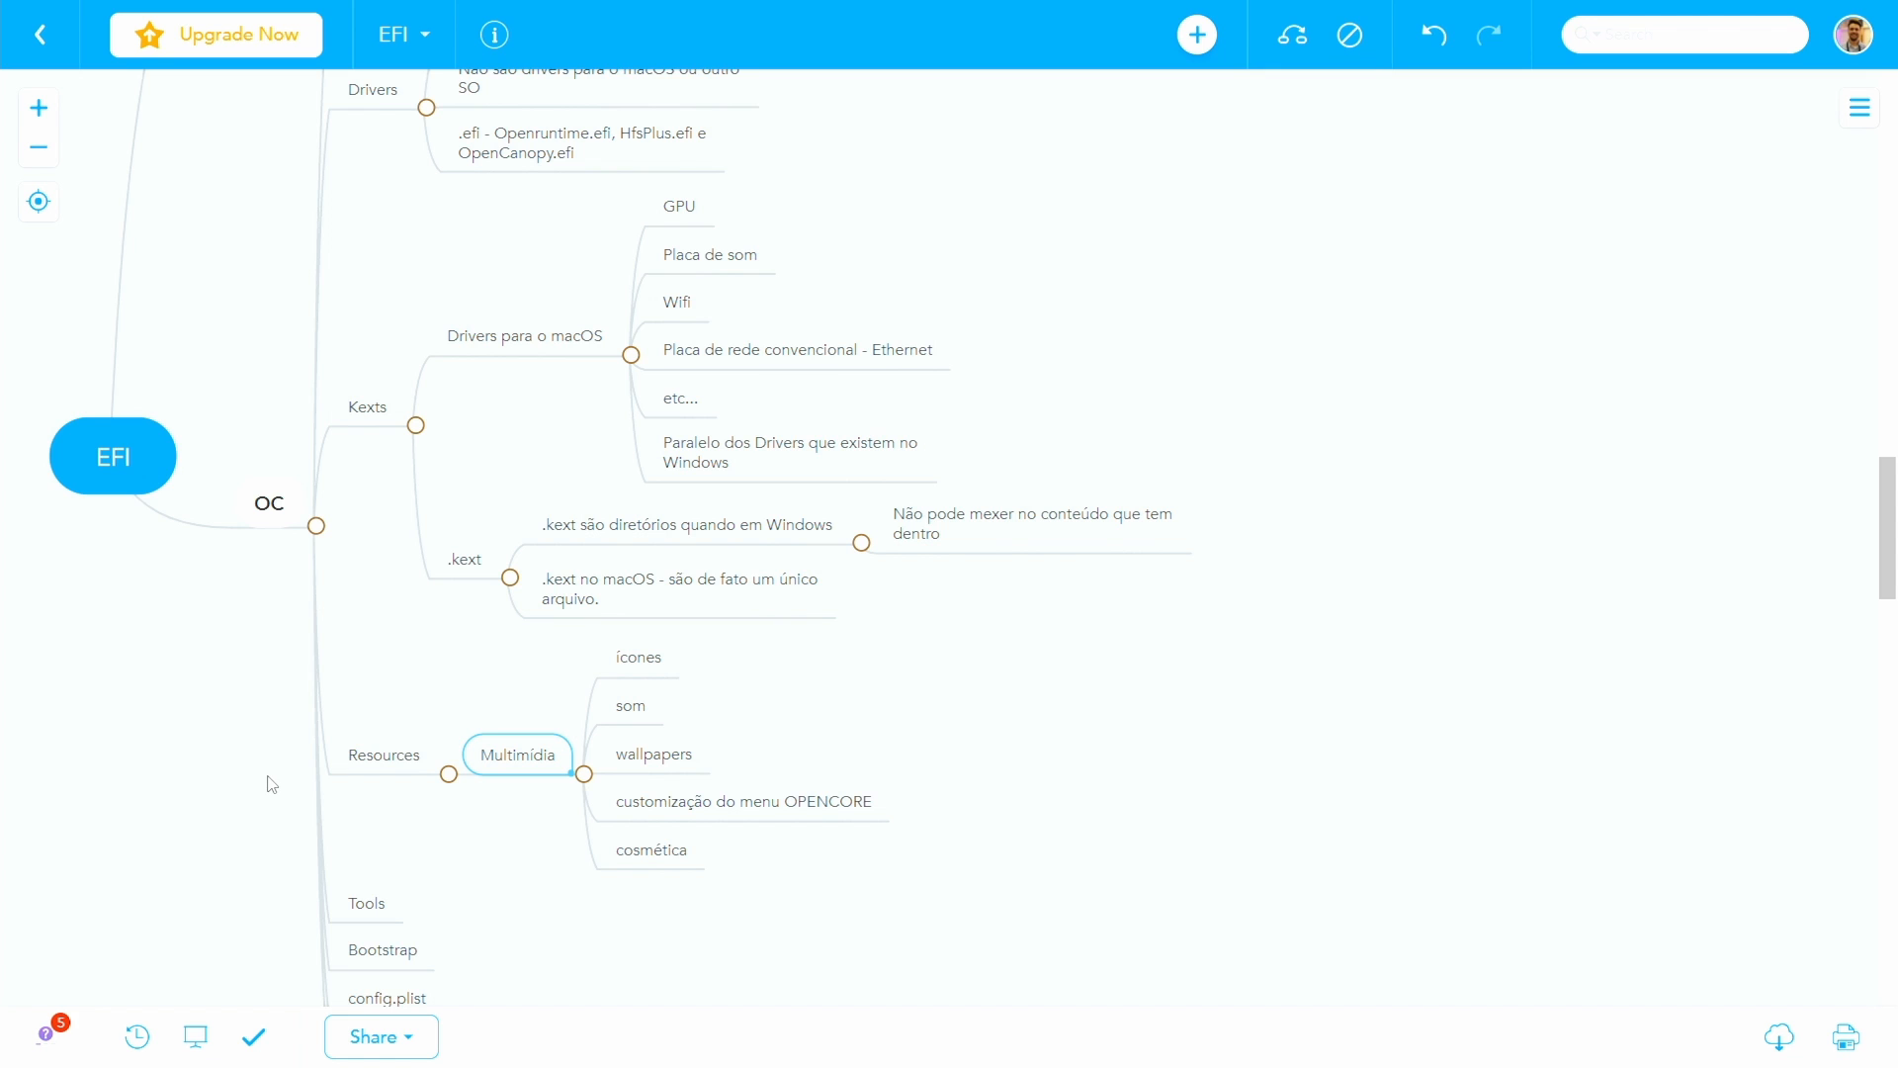
- Add the child note "Ferramentas para o sistema da EFI" to the Tools topic
scroll(270, 784, "down", 1)
left_click(375, 781)
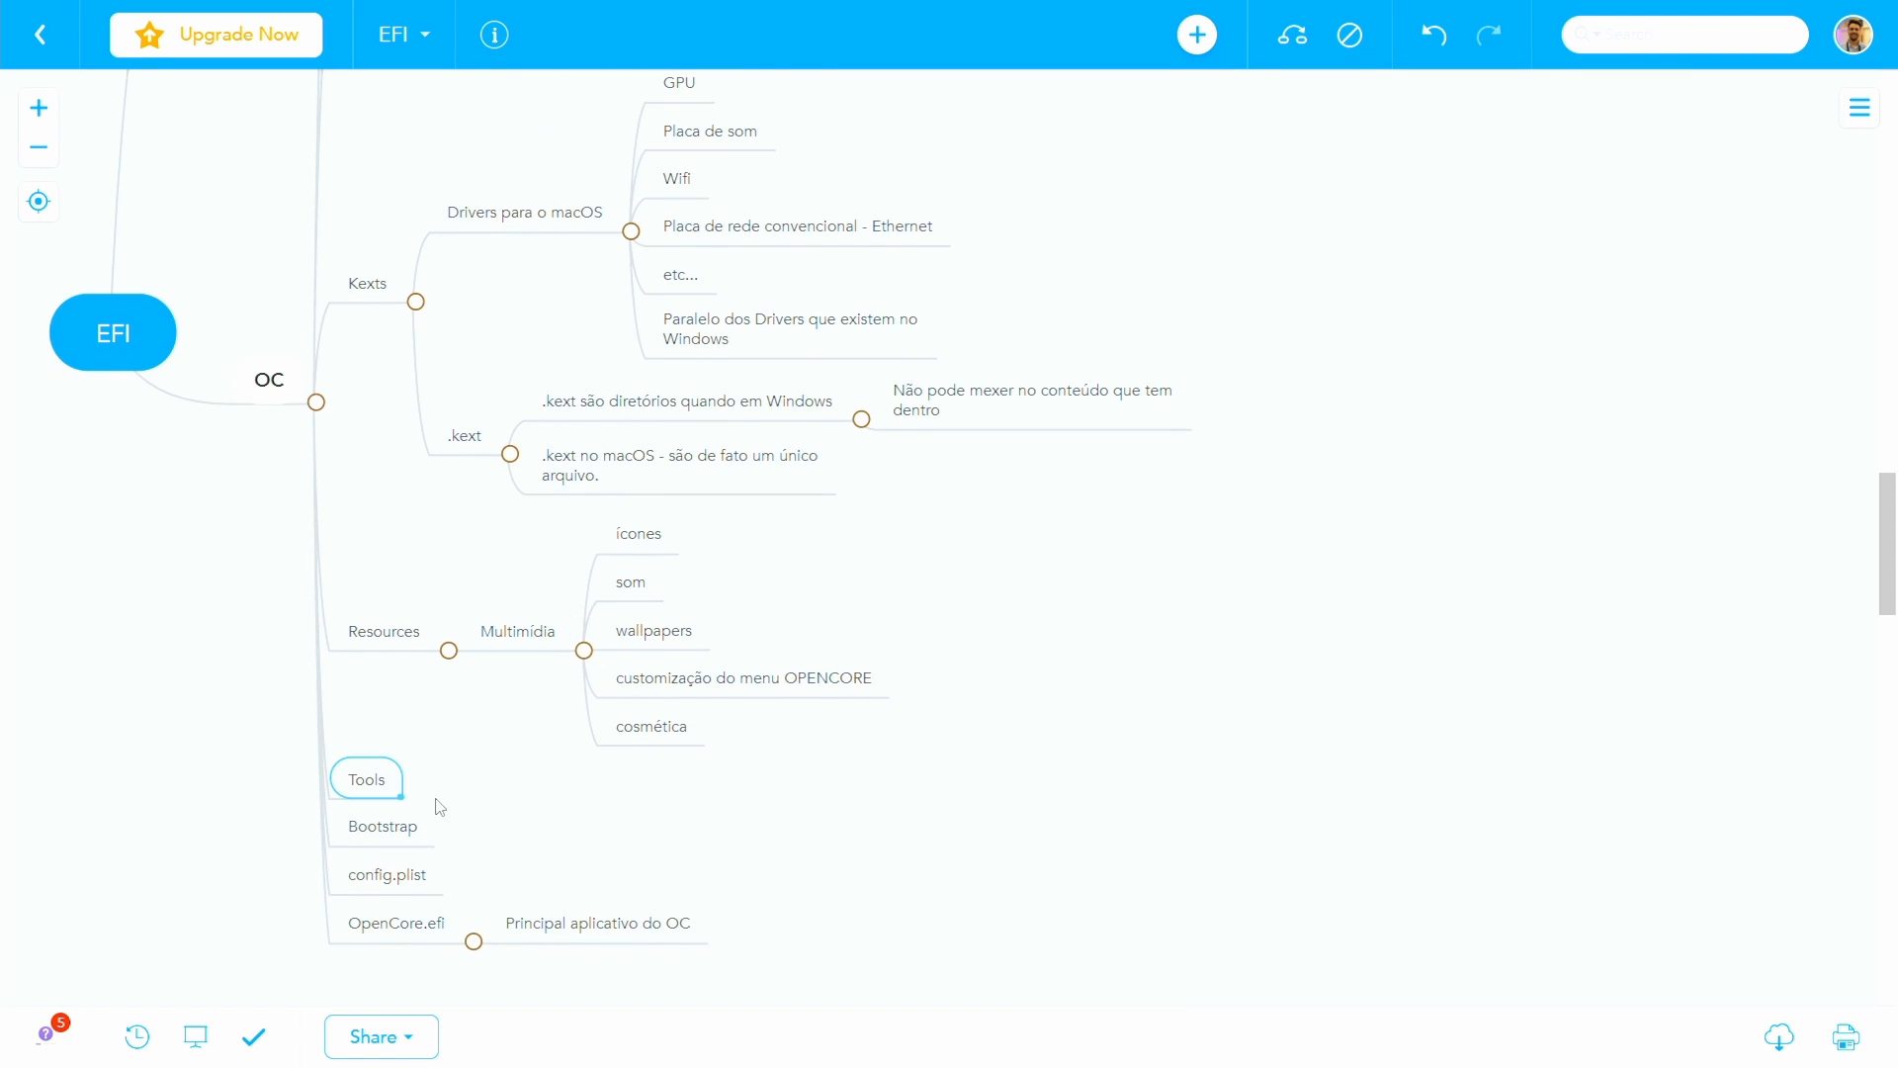
key("Tab")
type("Ferramentas para")
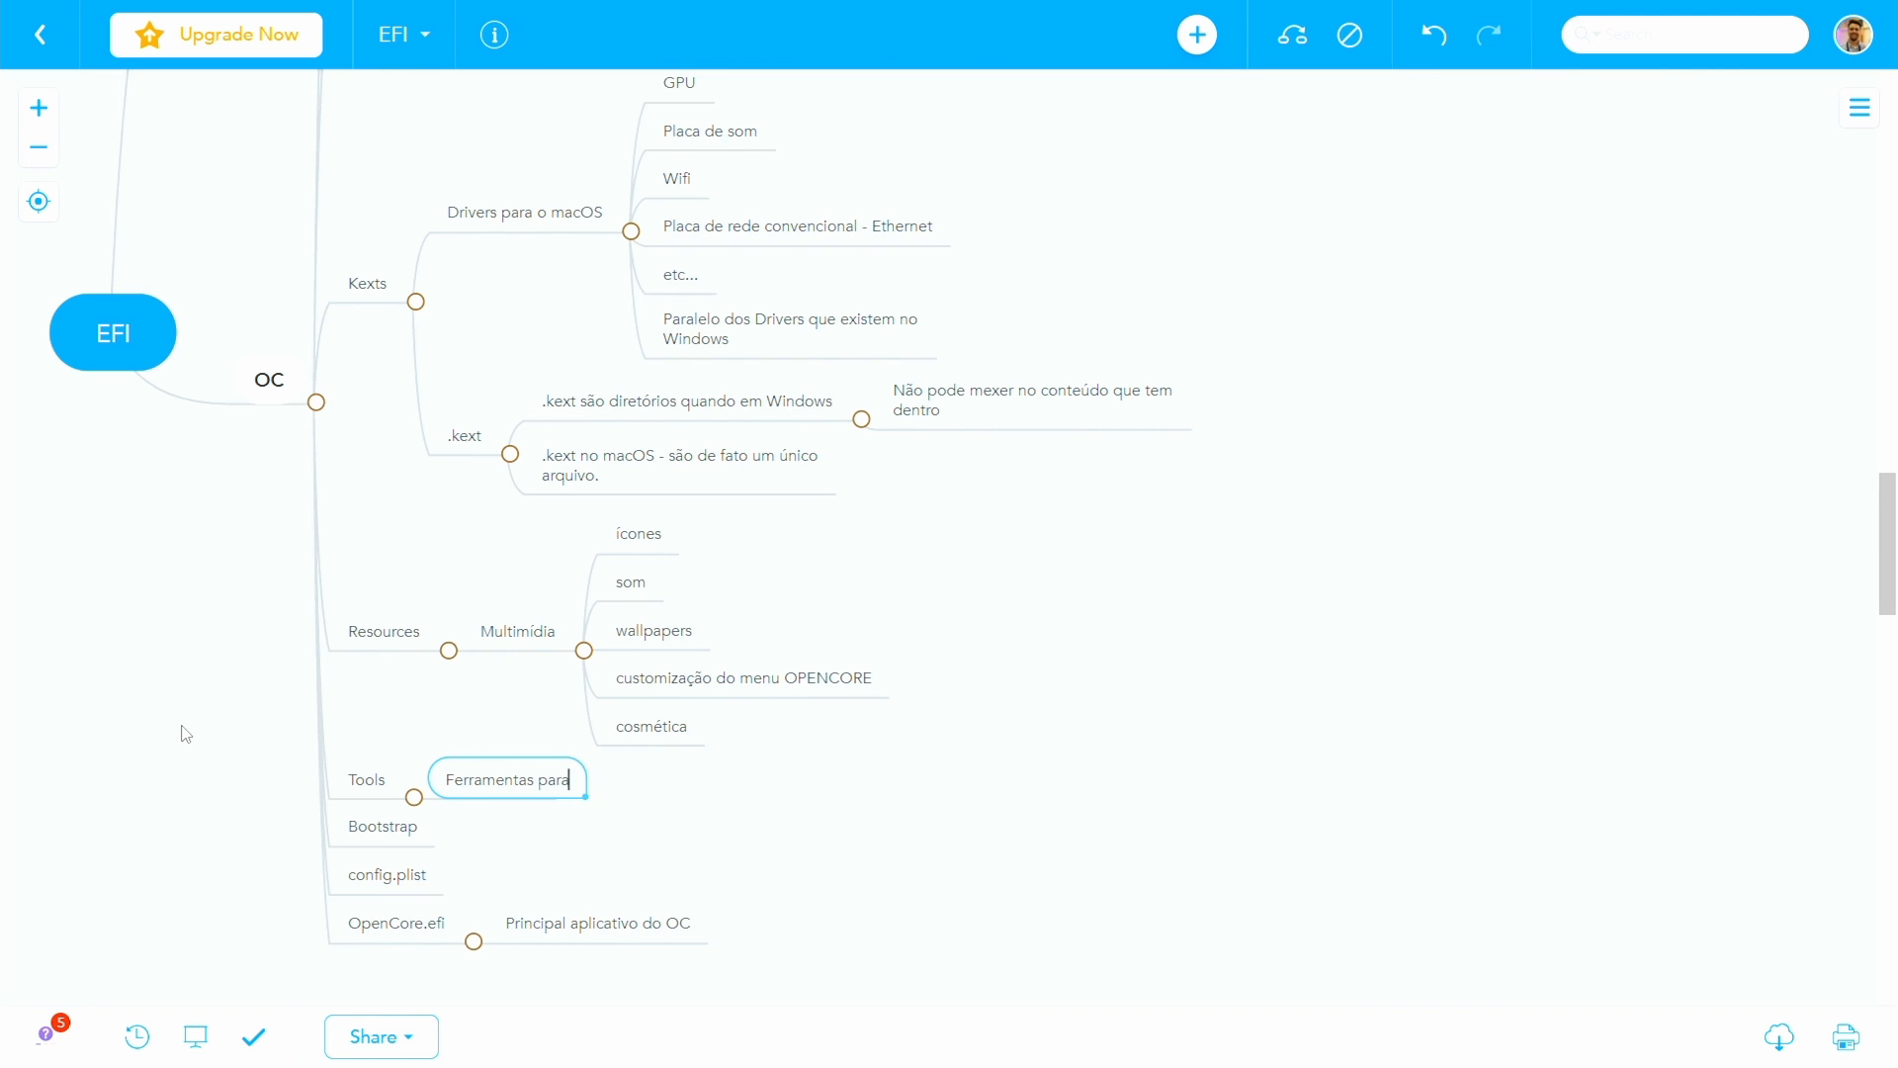
type(" o sistema da EFI")
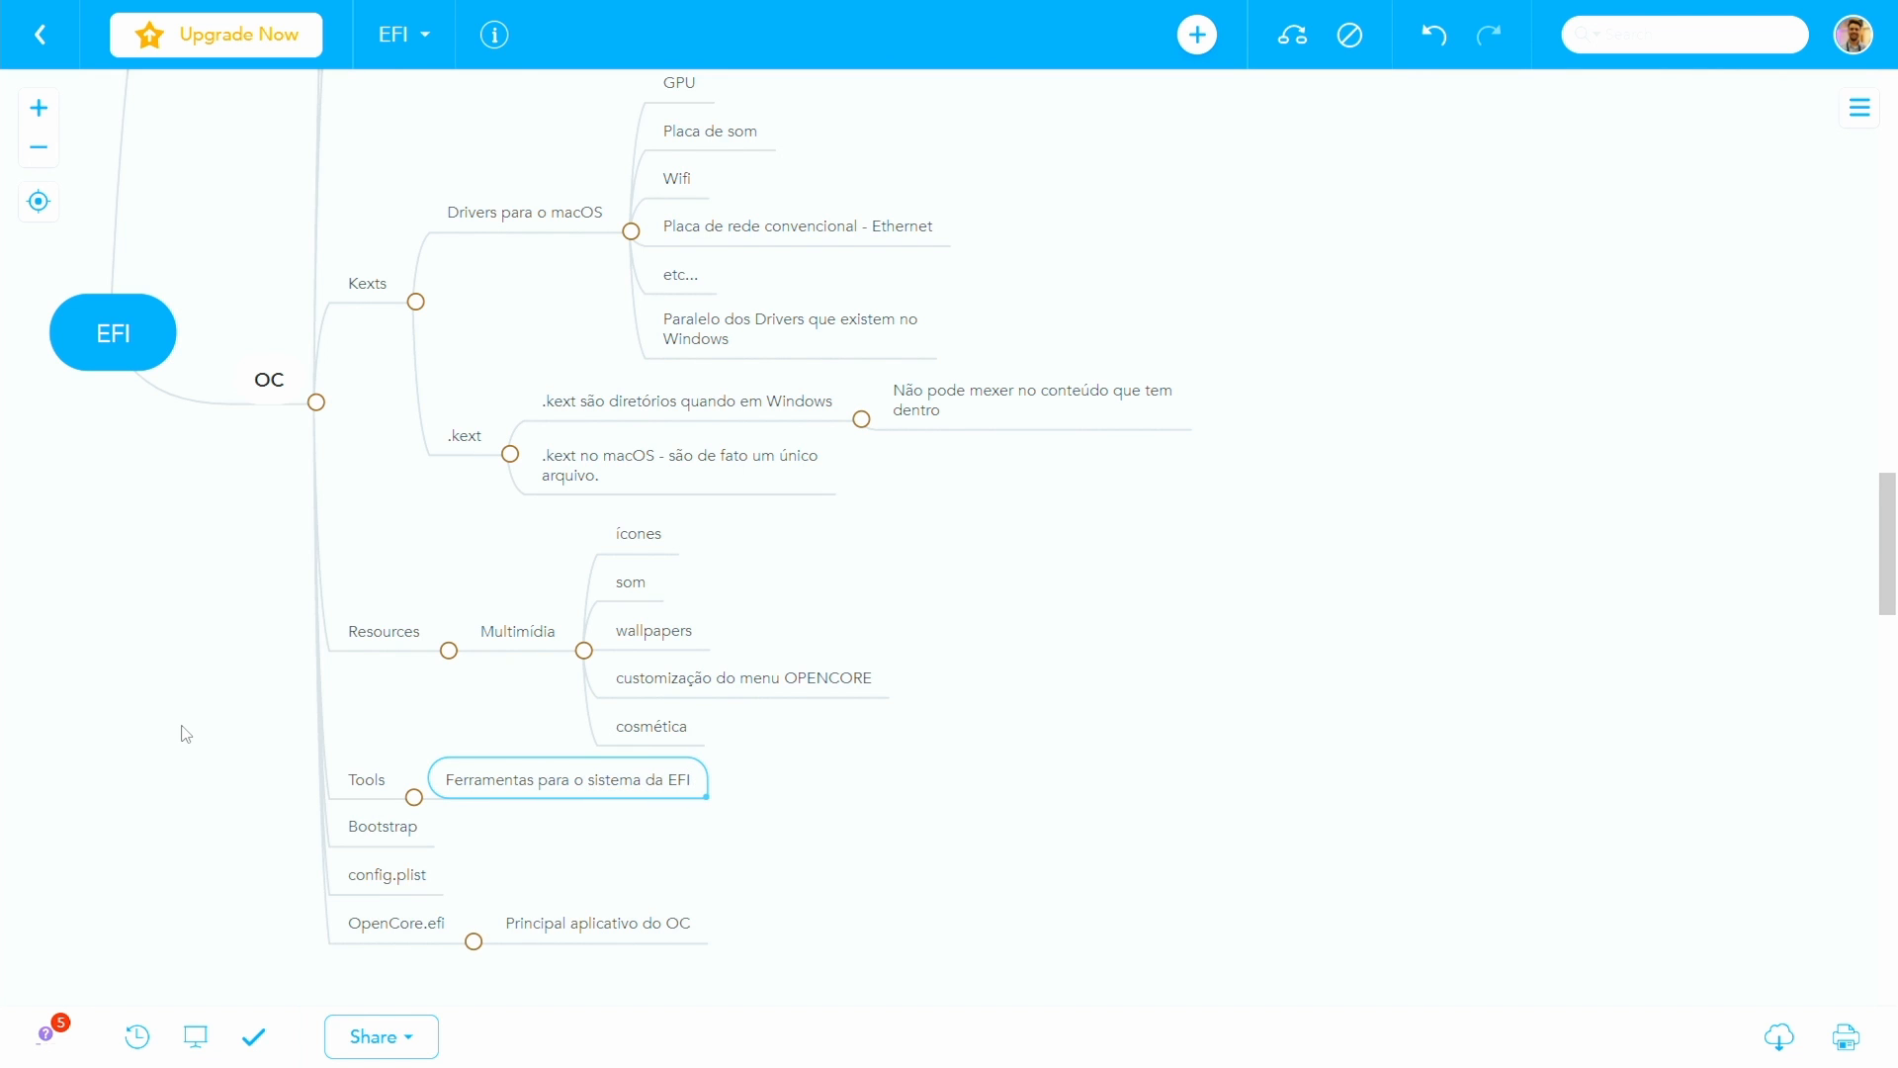
- Add the topics ".efi", "openshell.efi" and "etc..." under Tools
key("Return")
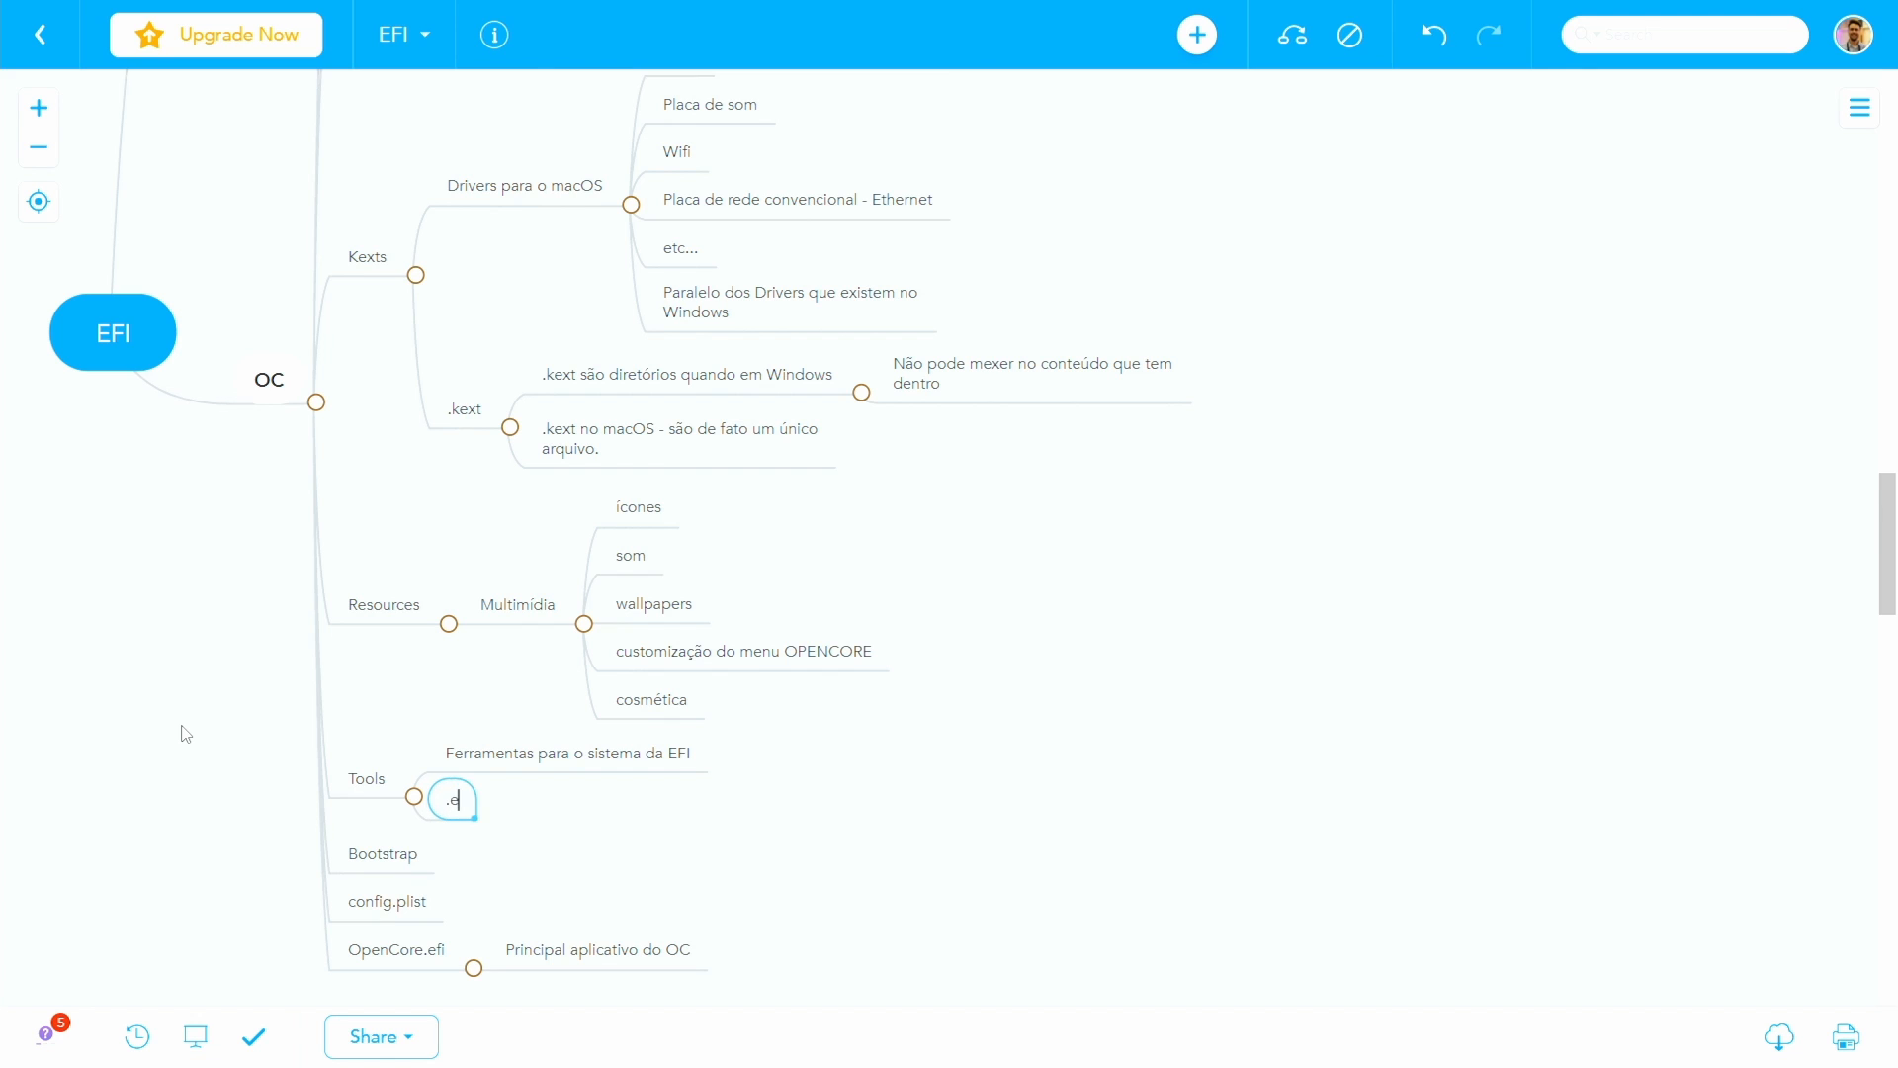
type(".efi")
key("Return")
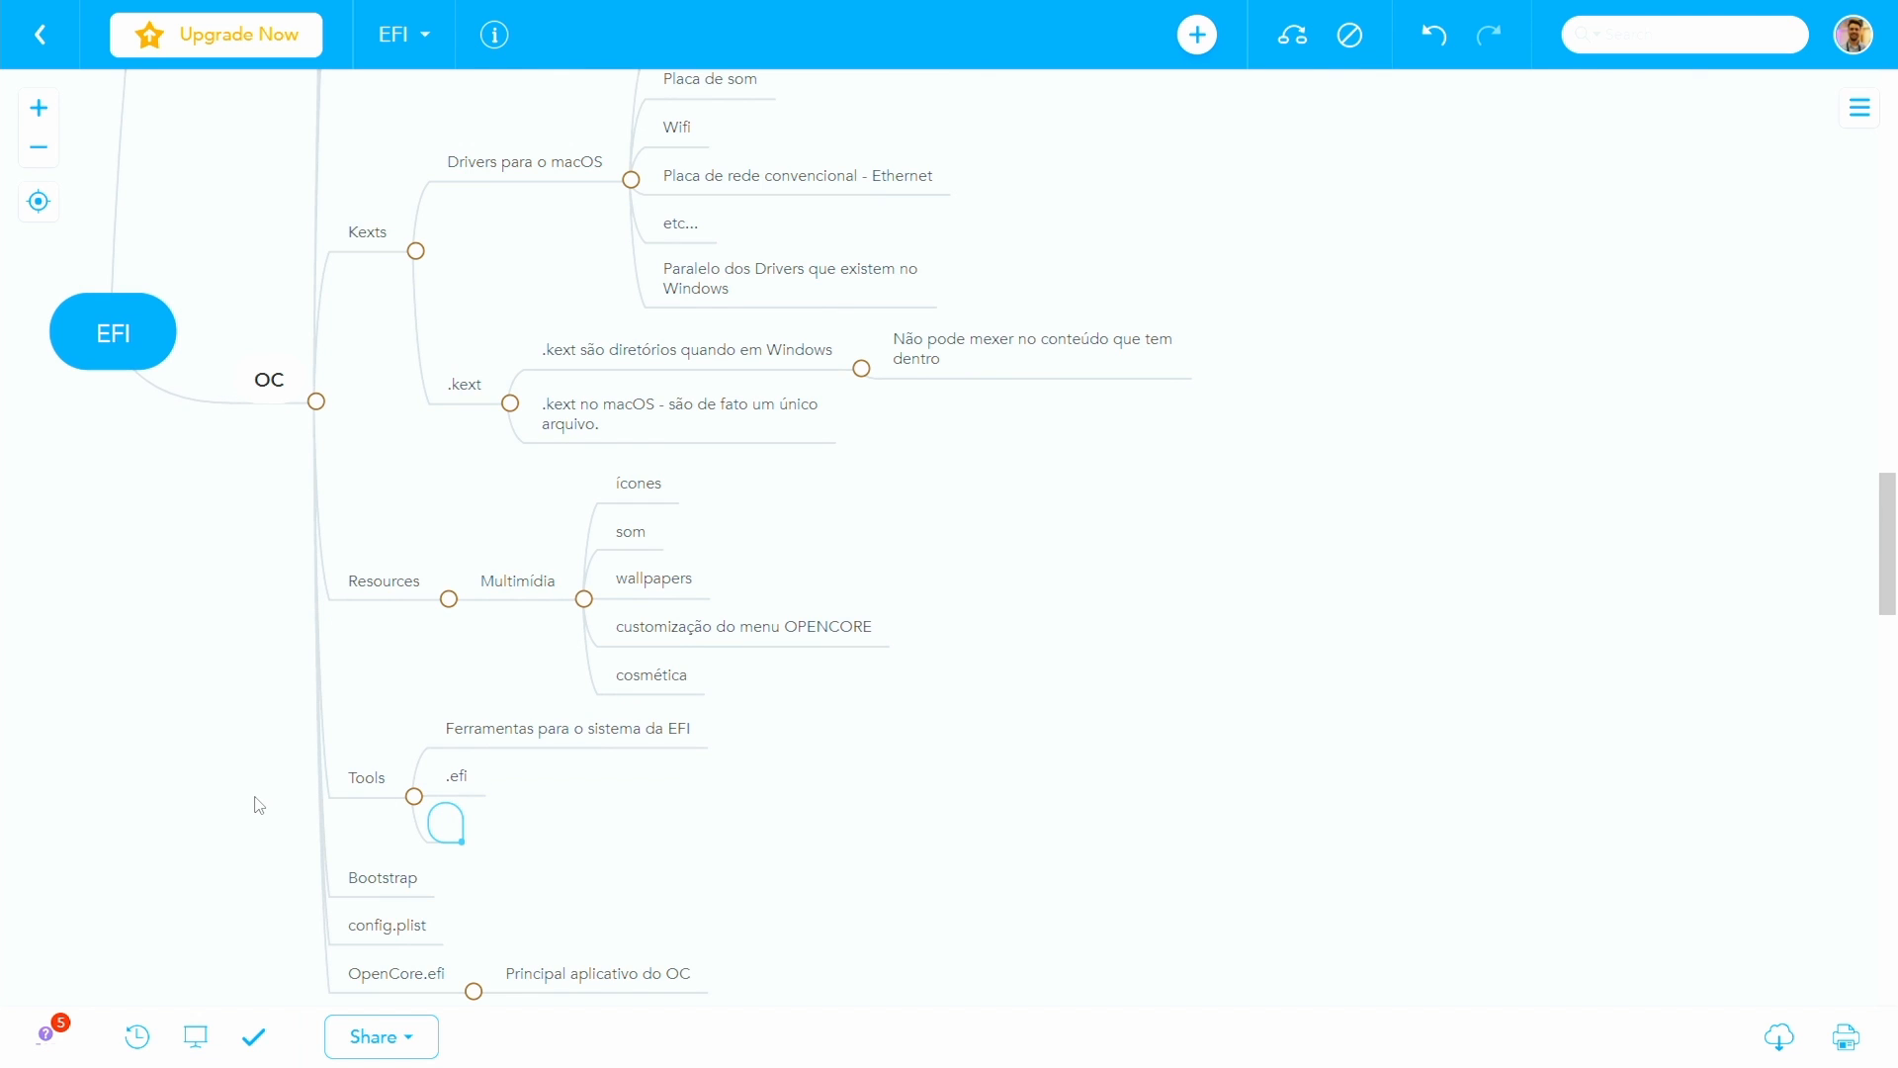
type("openshell.efi")
key("Return")
type("etc...")
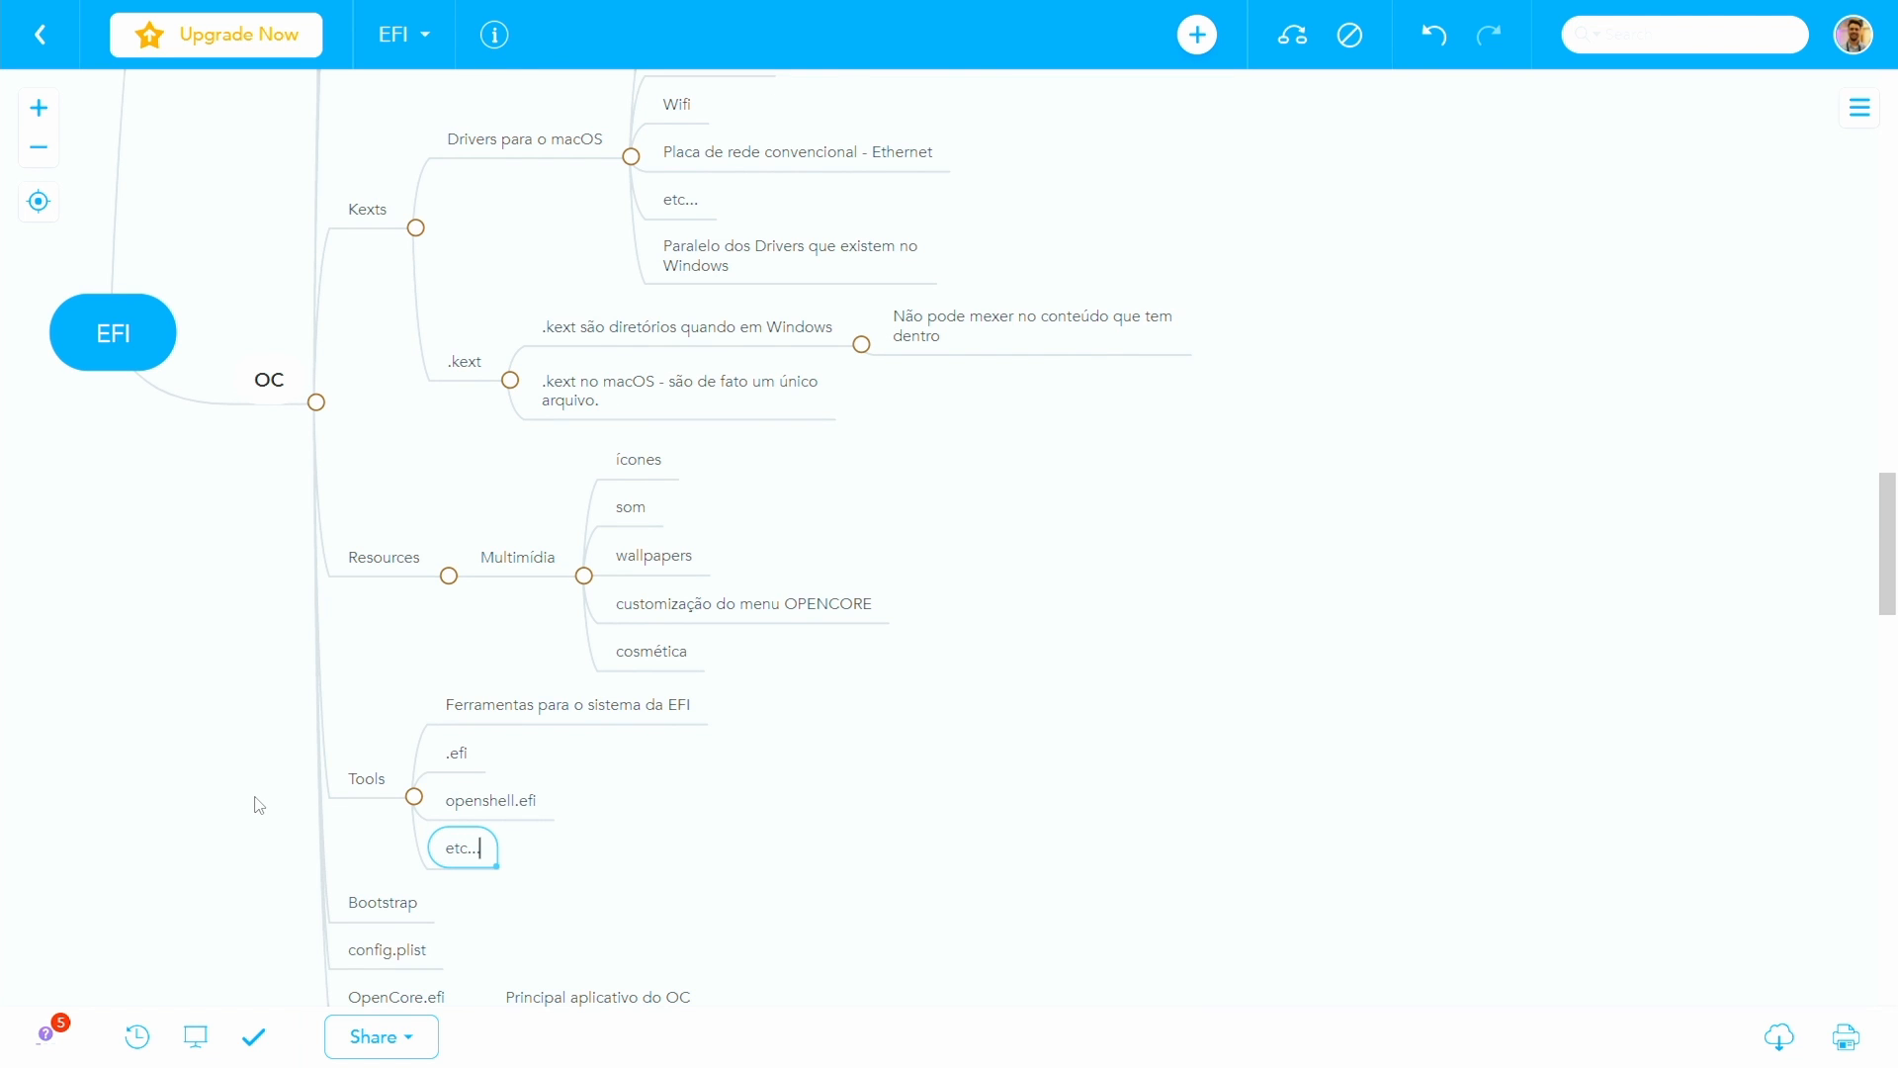
- Add the note "Comum é não existir nada dentro" as the last topic under Tools
key("Return")
type("Comum é n")
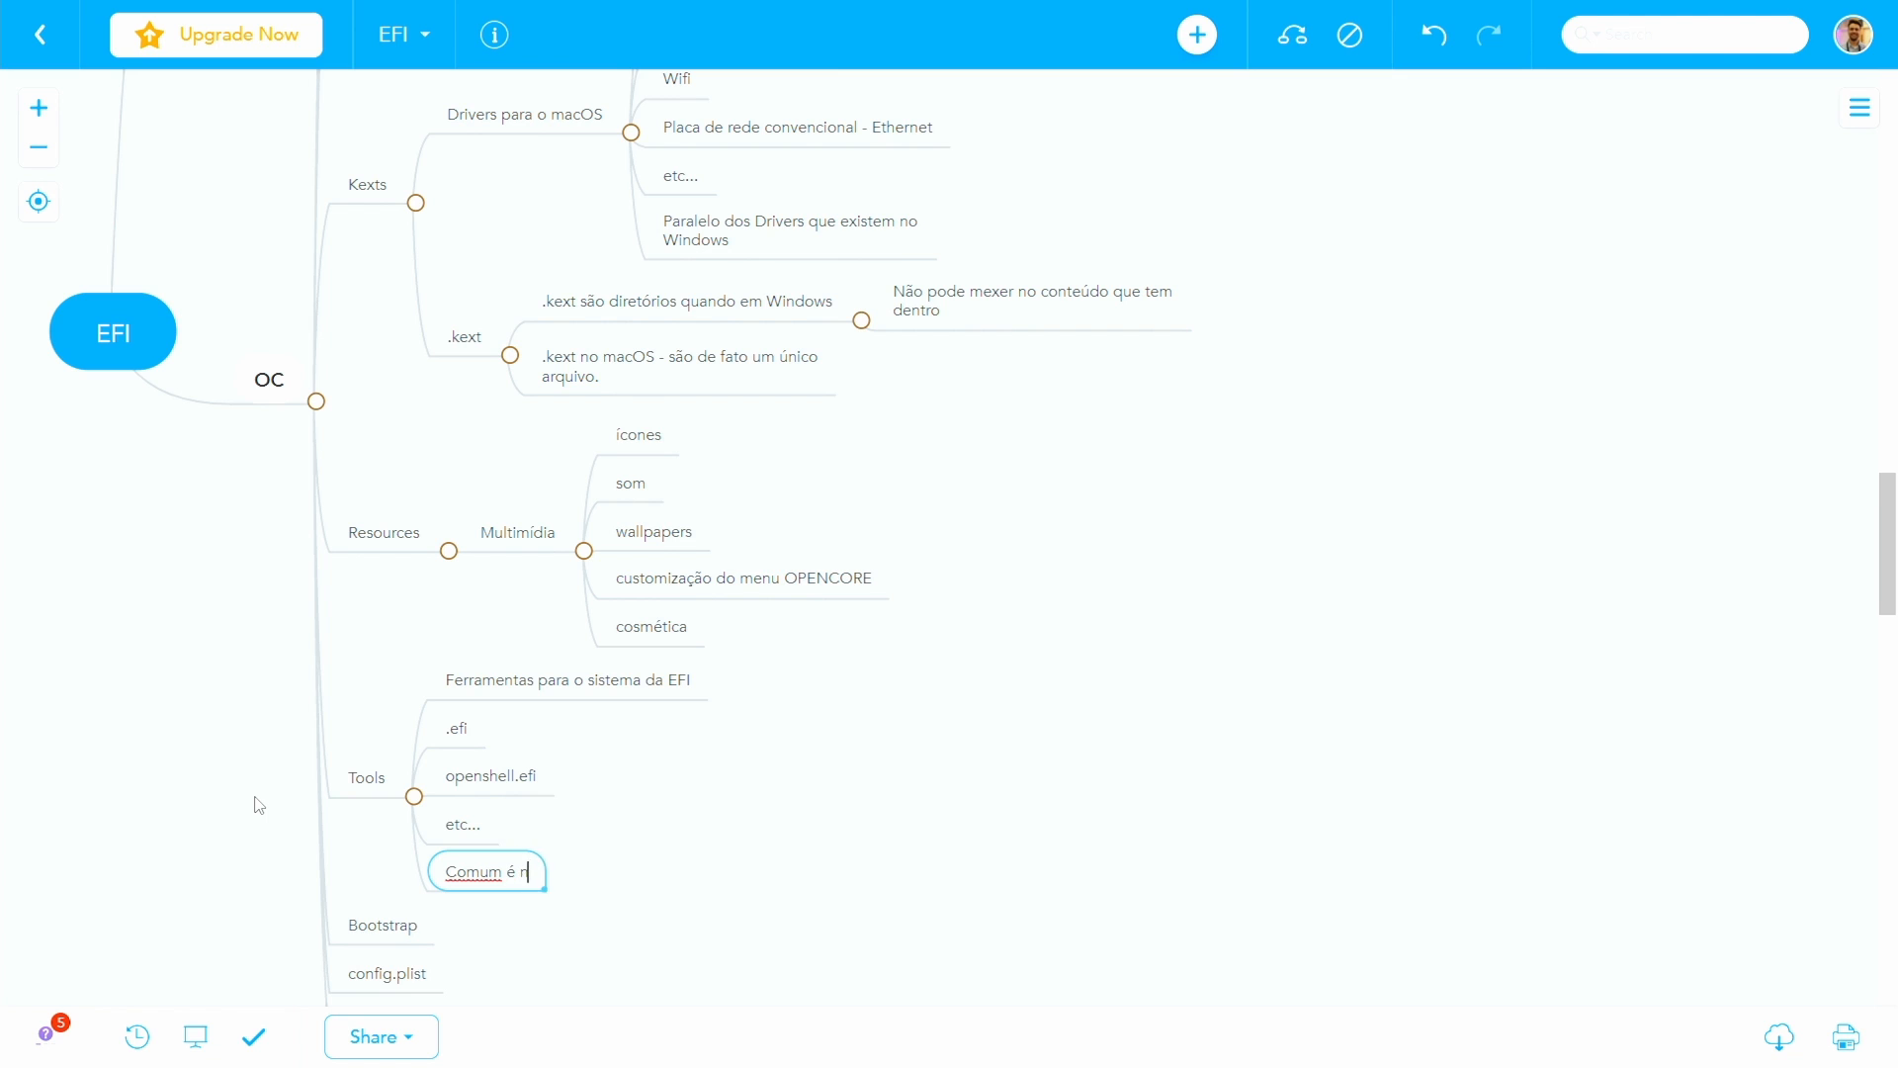
type("ão existir nada dentro")
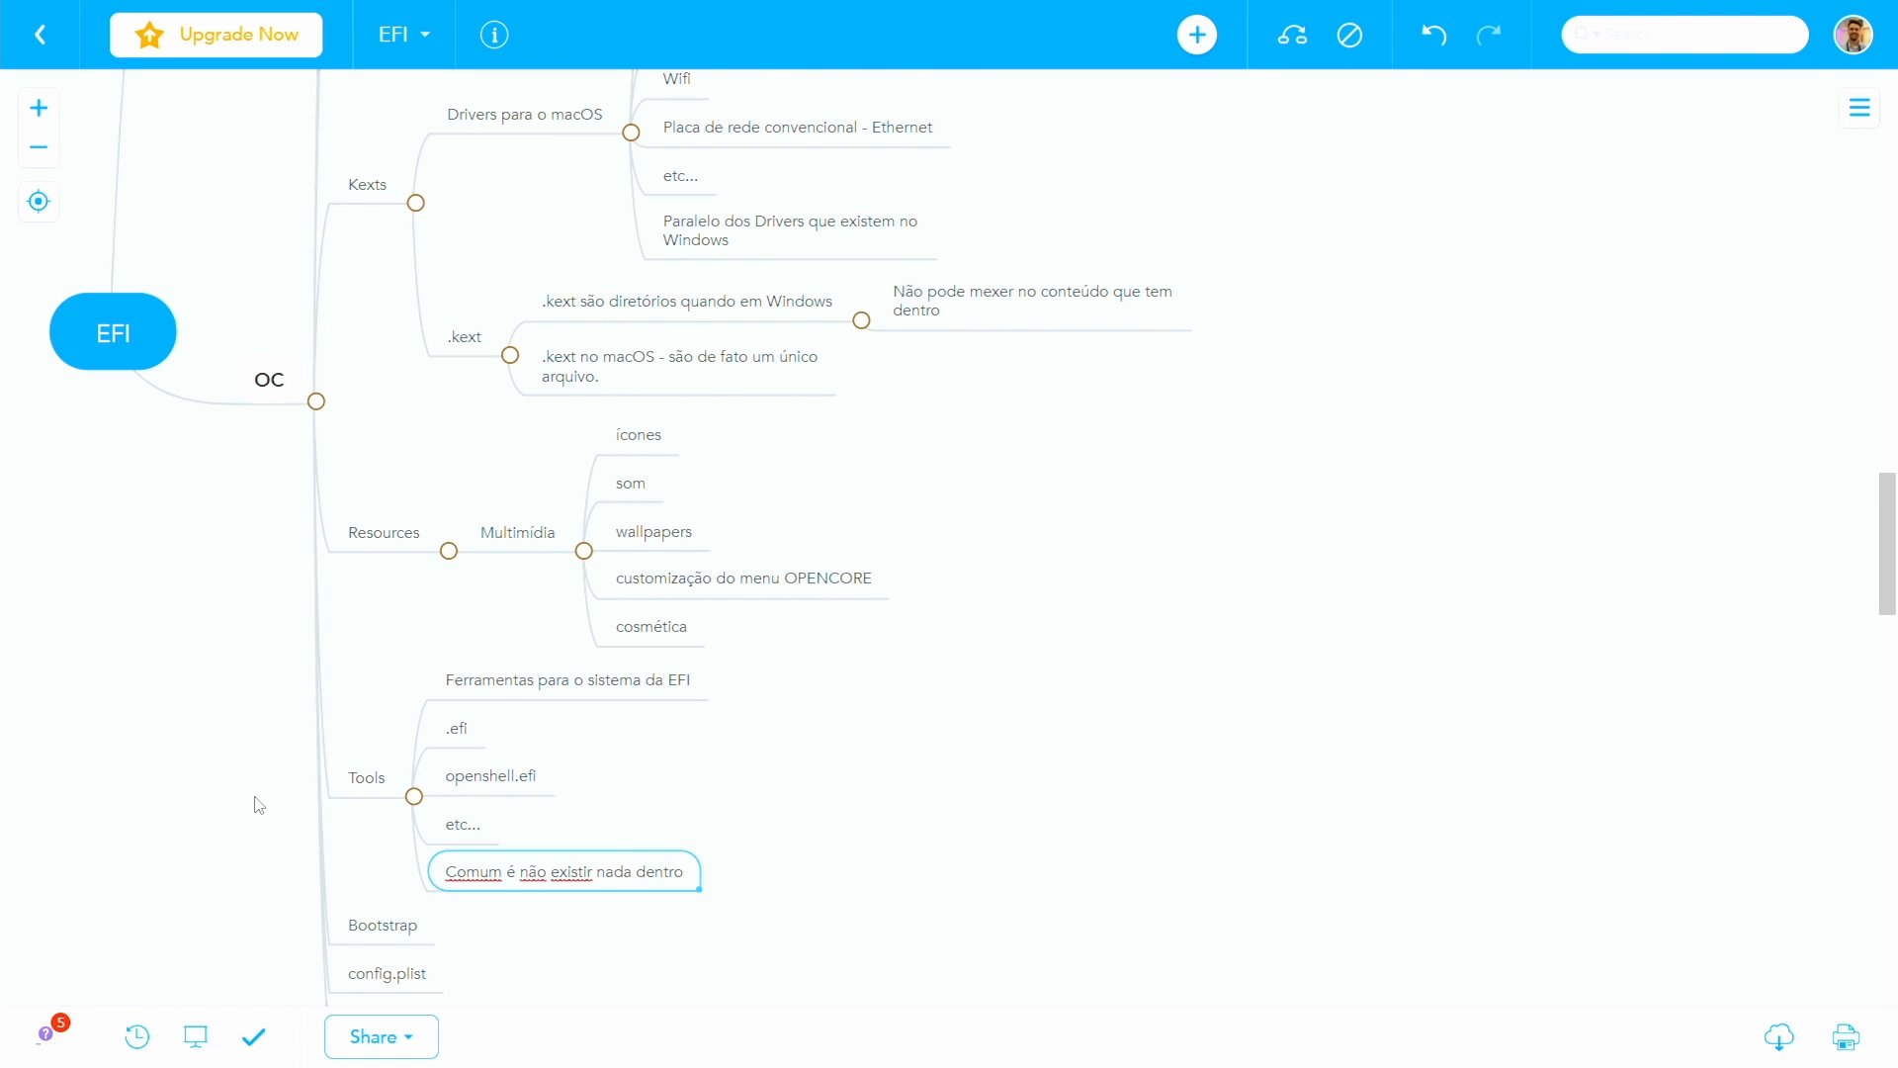
key("Return")
left_click(98, 338)
- Add the child note "TODA A CONFIGURAÇÃO DO OPENCORE" to the config.plist topic
scroll(167, 556, "up", 5)
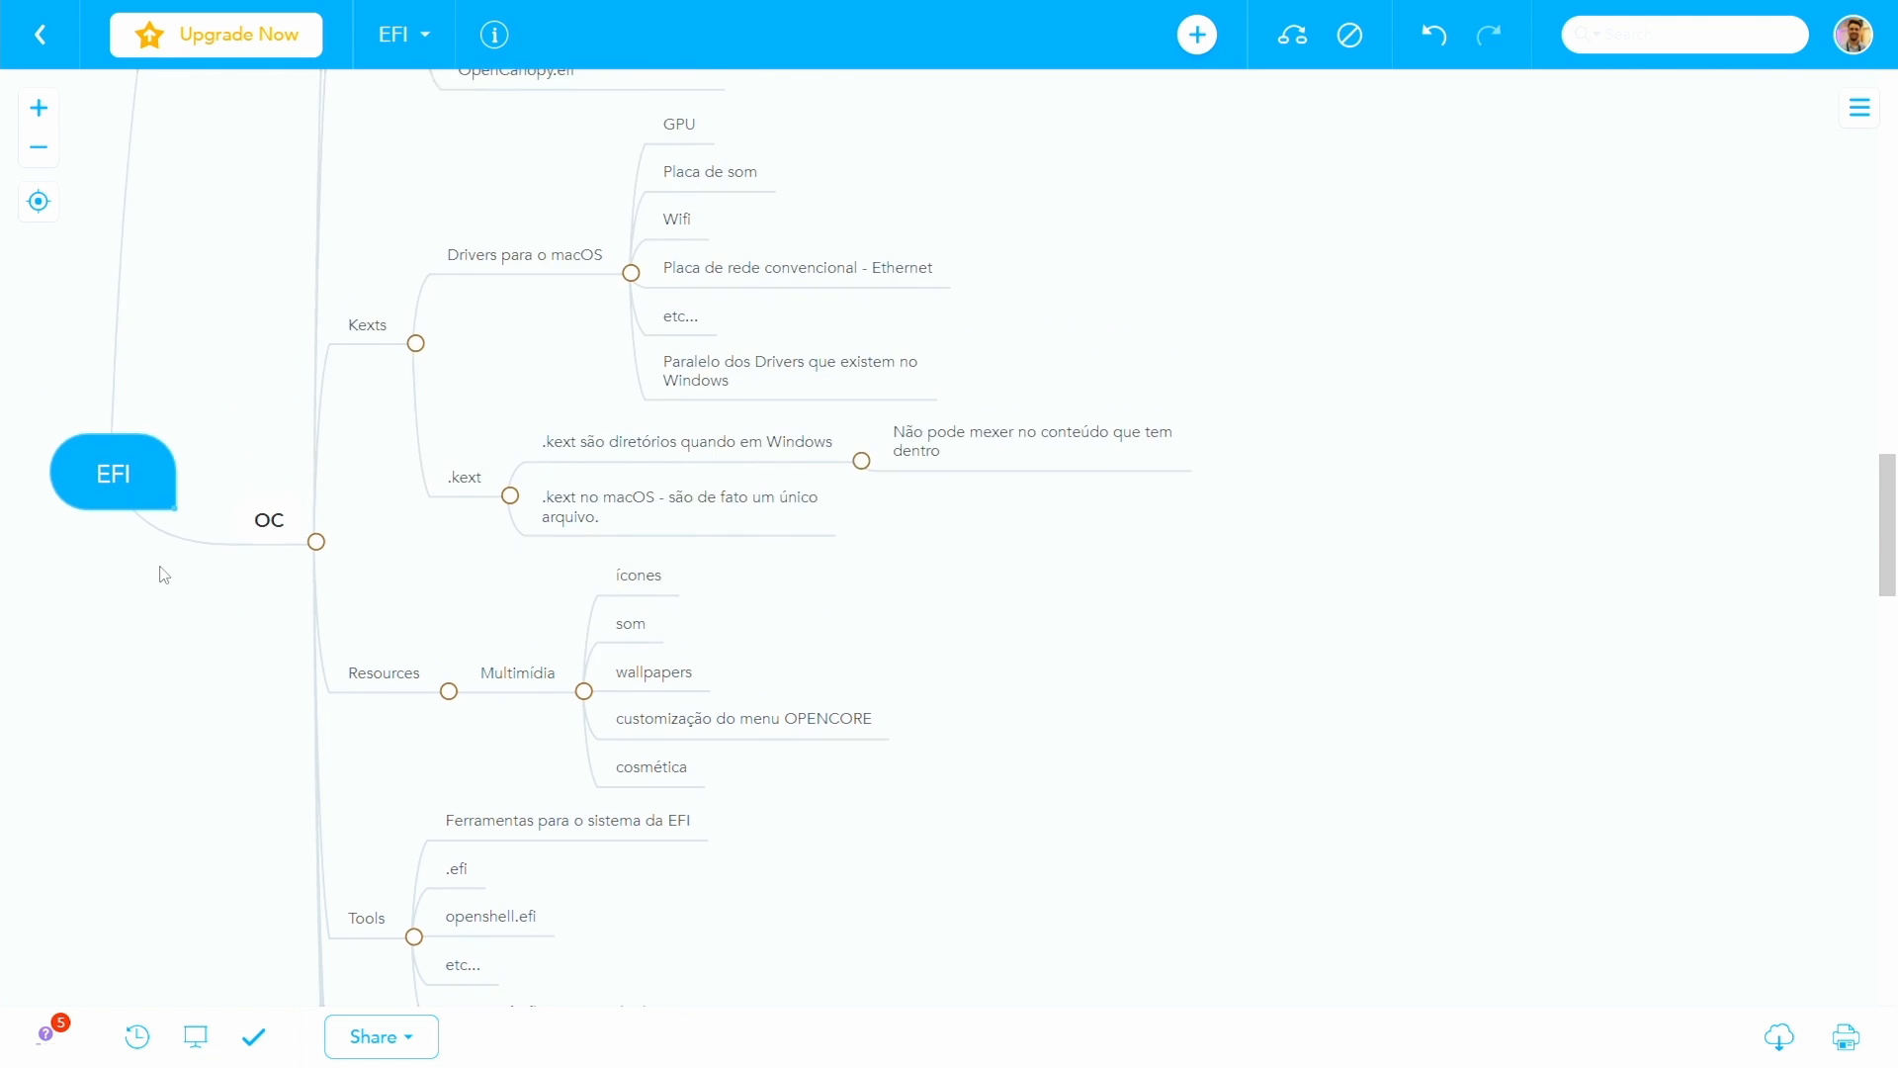
scroll(164, 574, "down", 6)
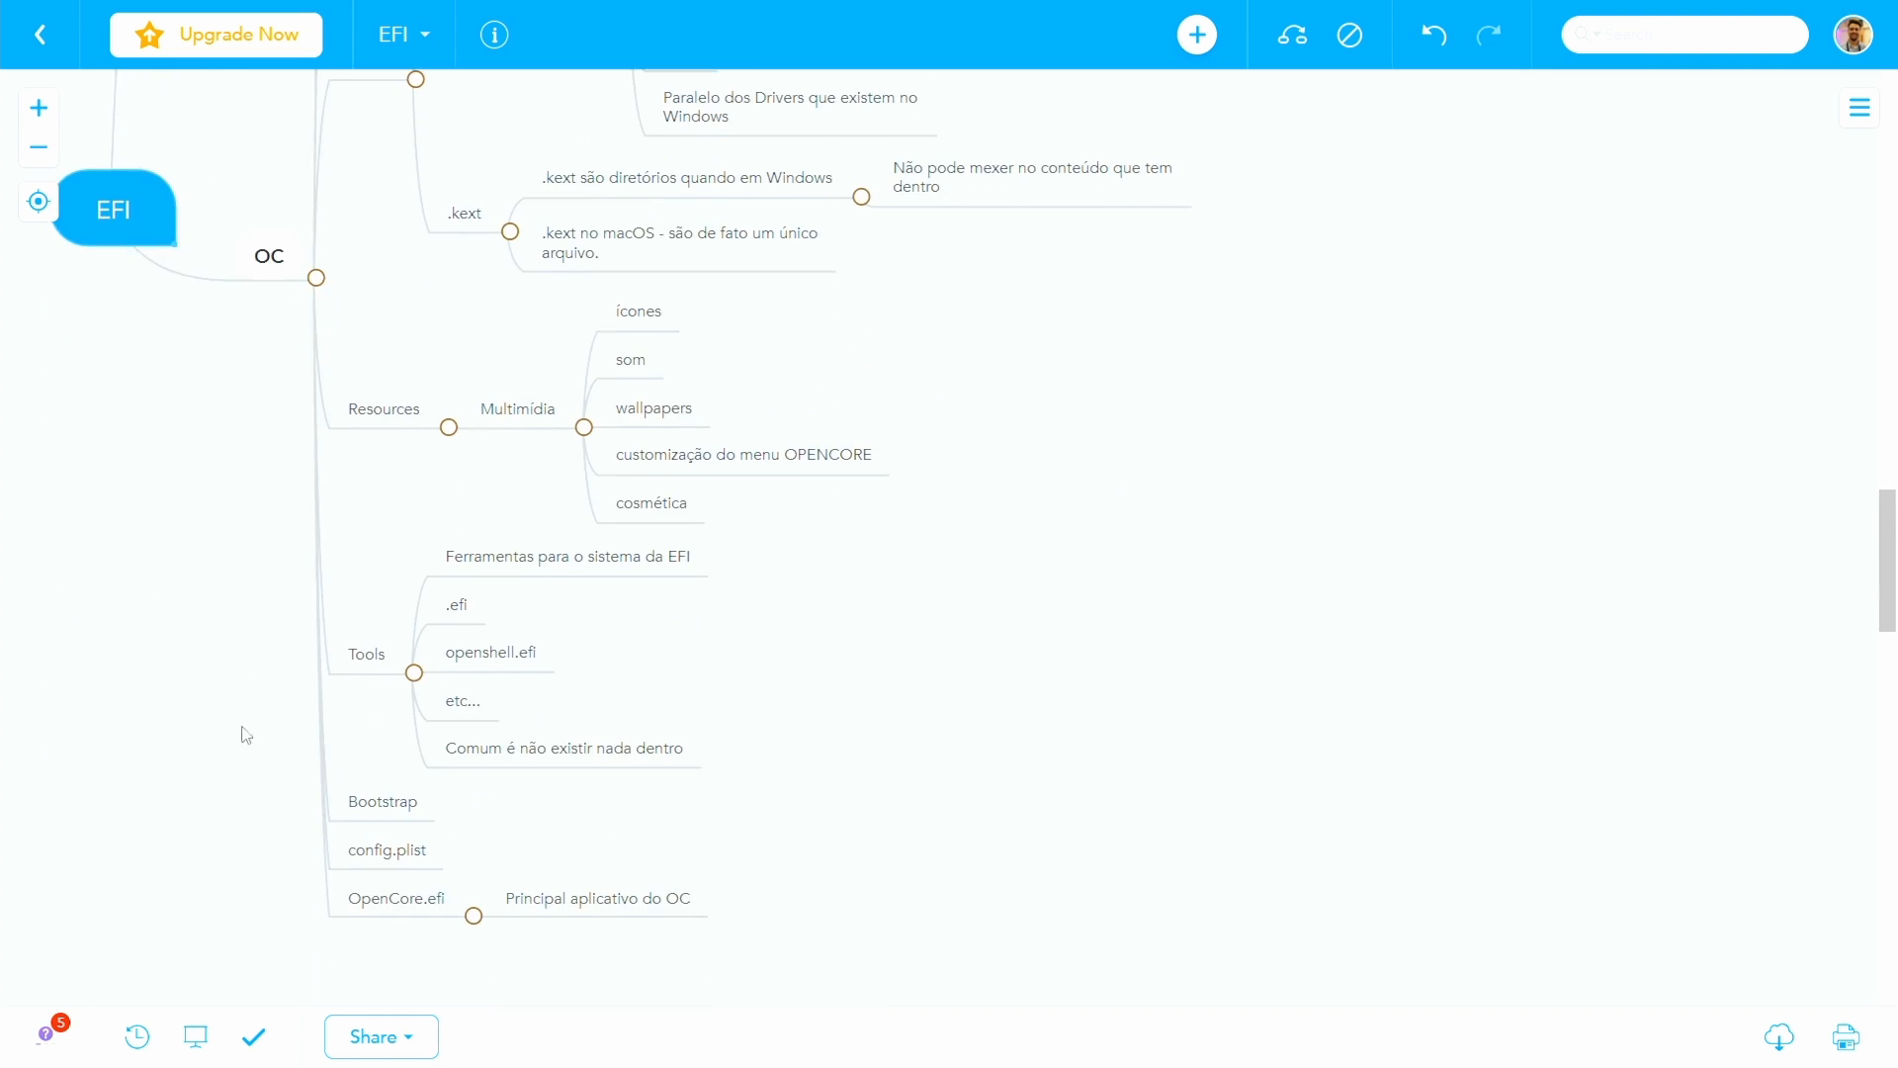
left_click(389, 850)
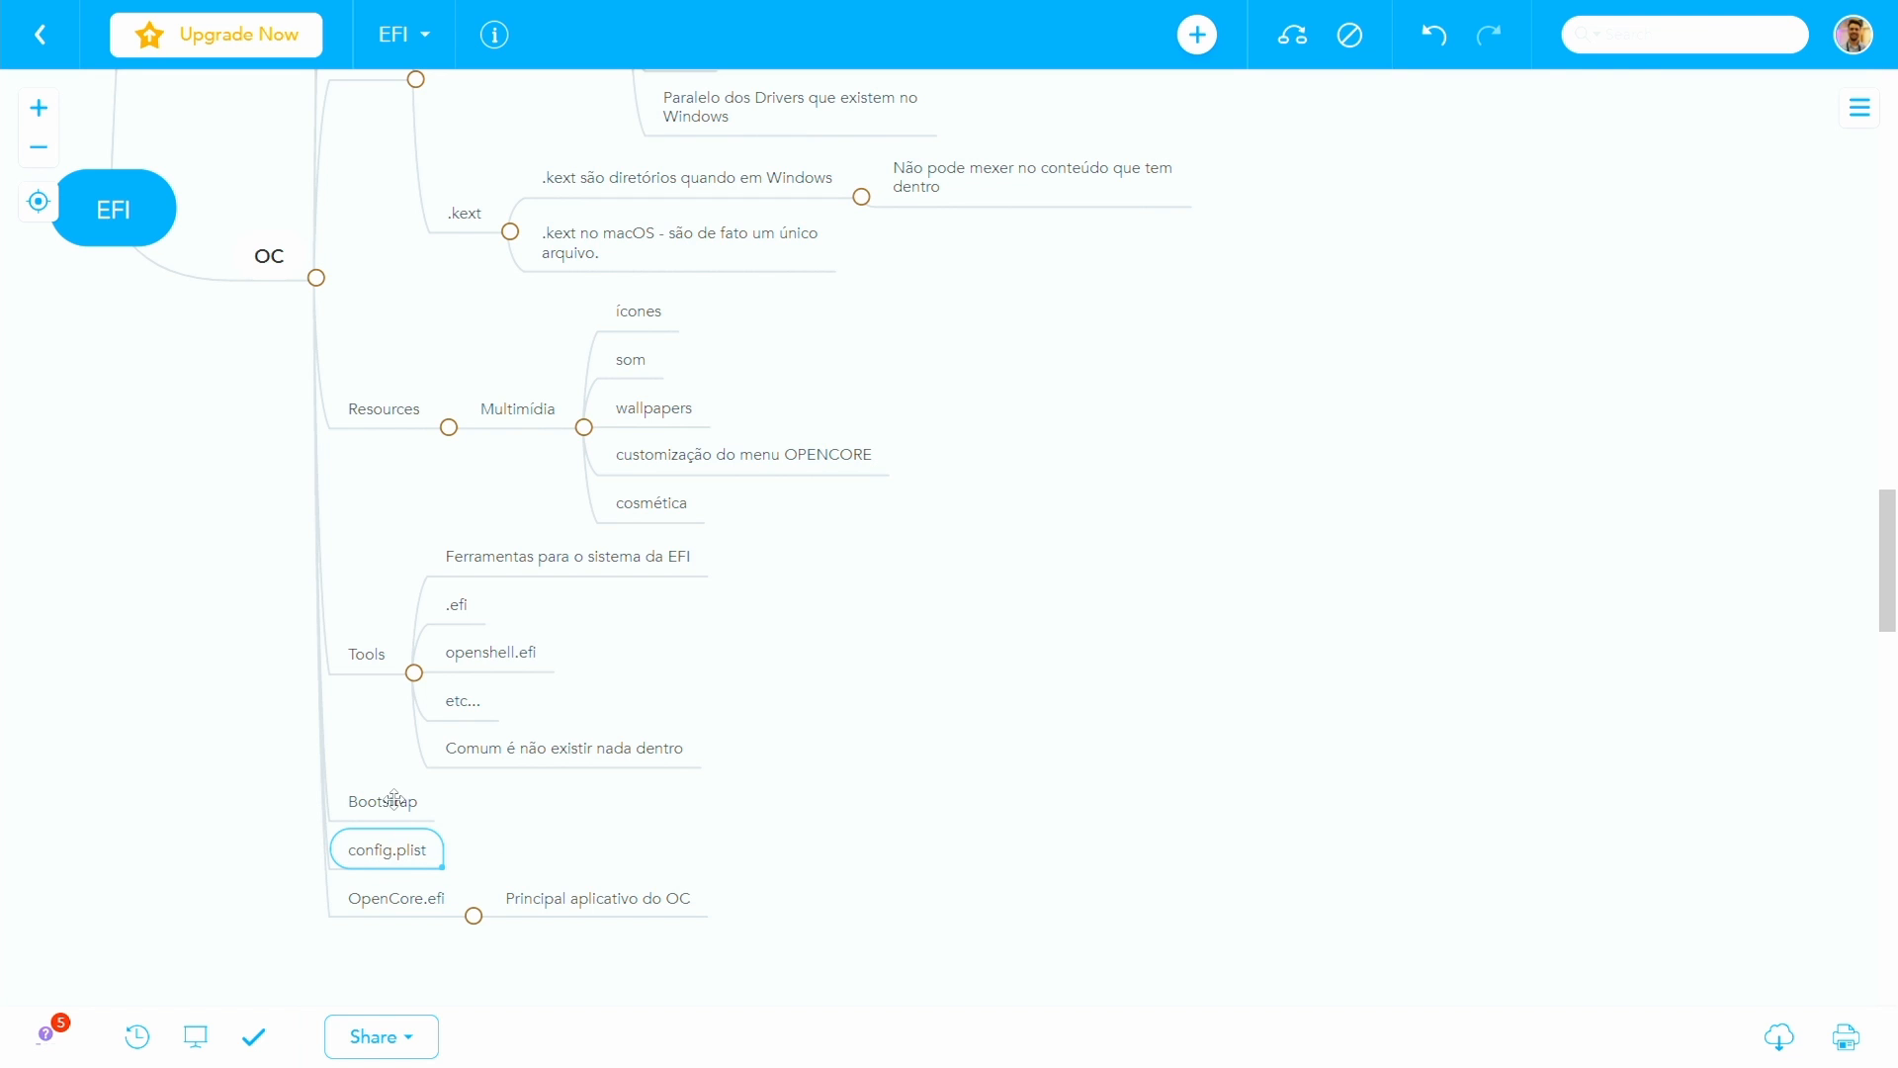
key("Tab")
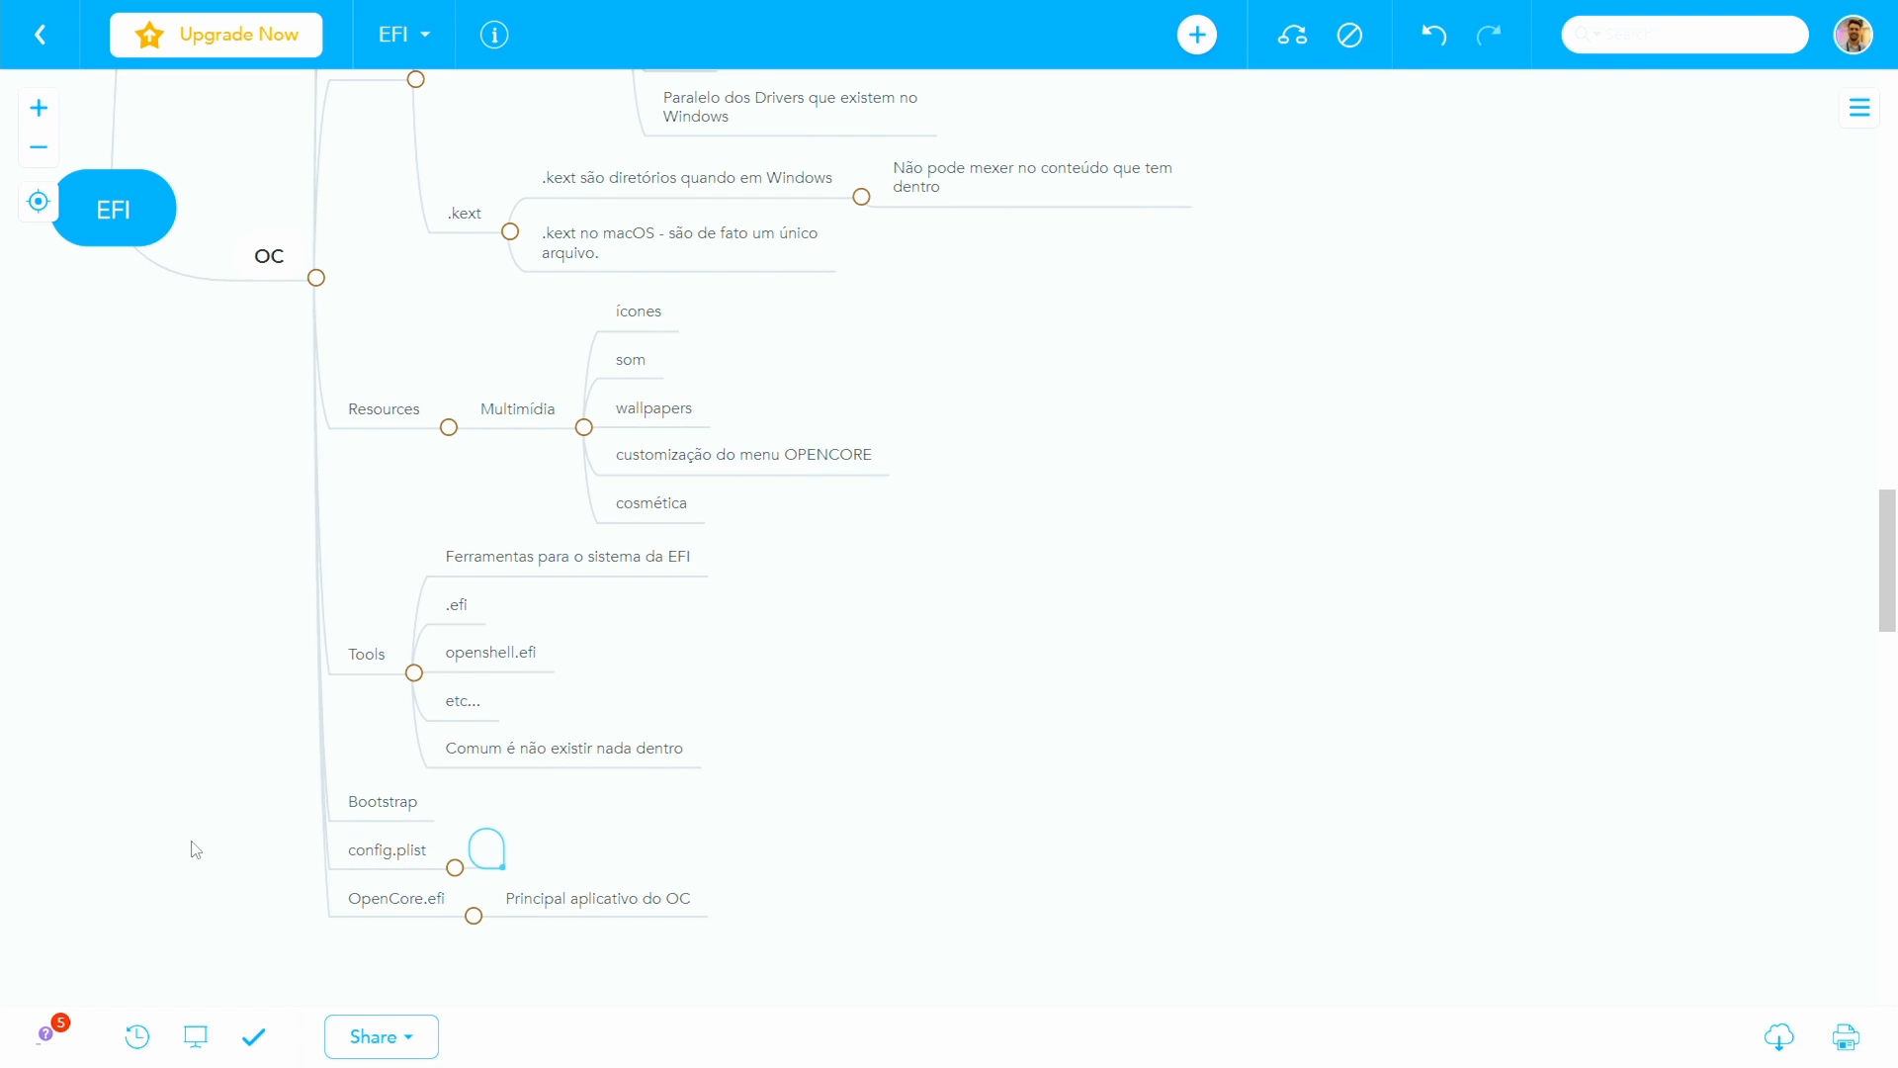
type("TODA A CONFIGURAÇÃO D")
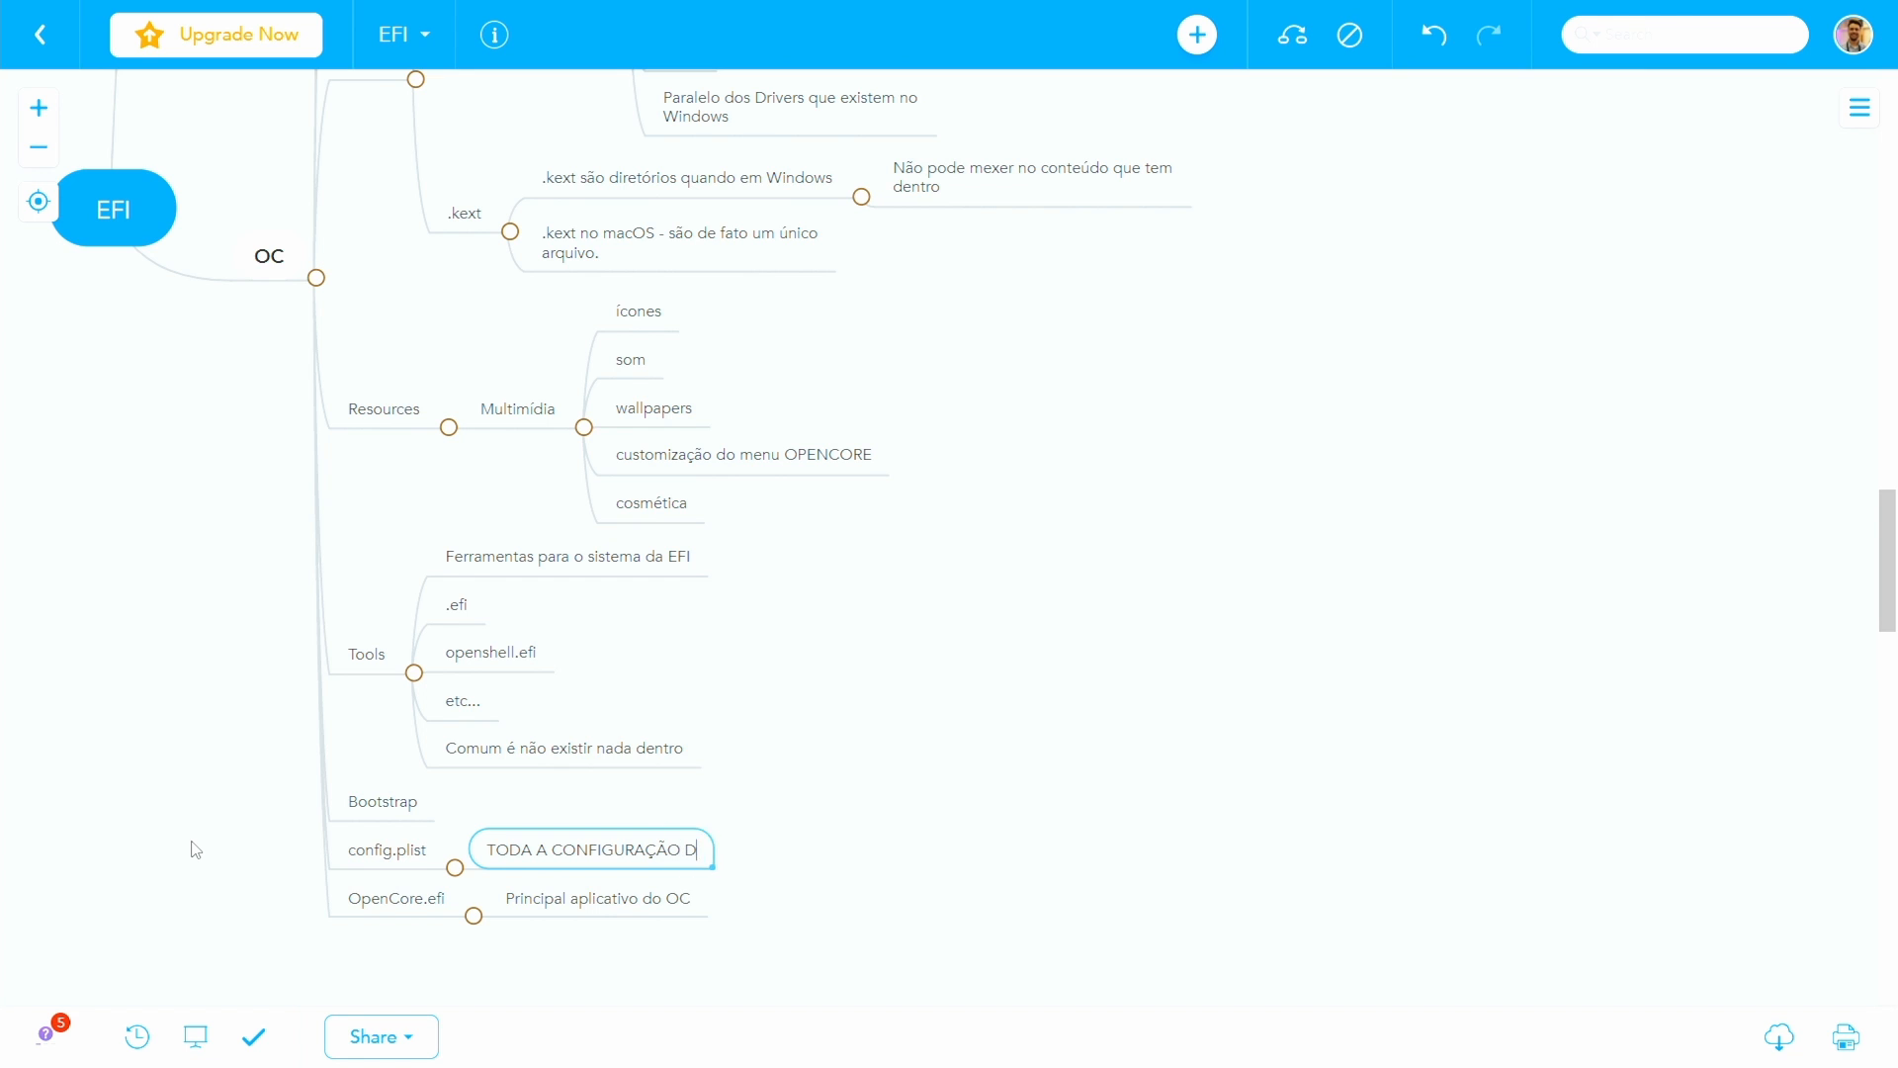
type("O OPENCORE")
- Add the topic "ProperTree" under config.plist and give it the child note "Ferramenta de edição da configuração do OC"
key("Return")
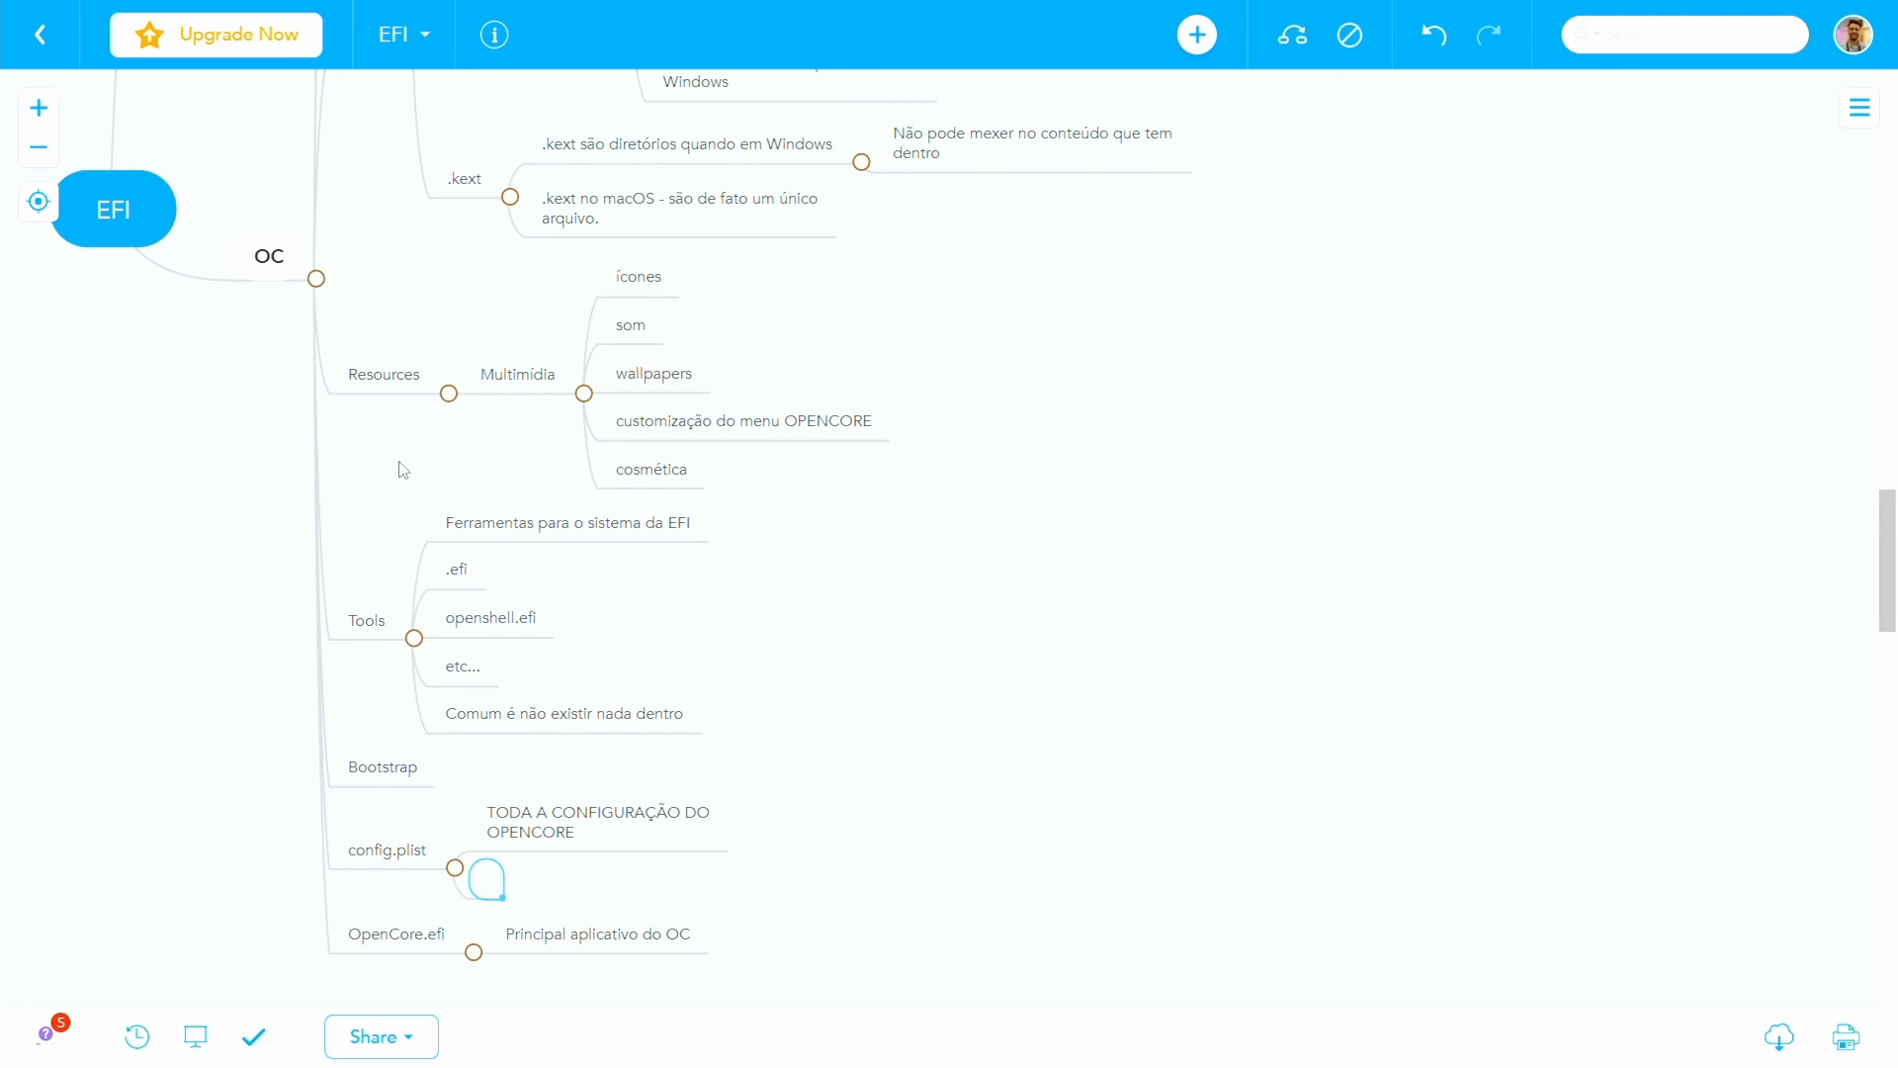
scroll(403, 470, "up", 3)
scroll(399, 270, "down", 5)
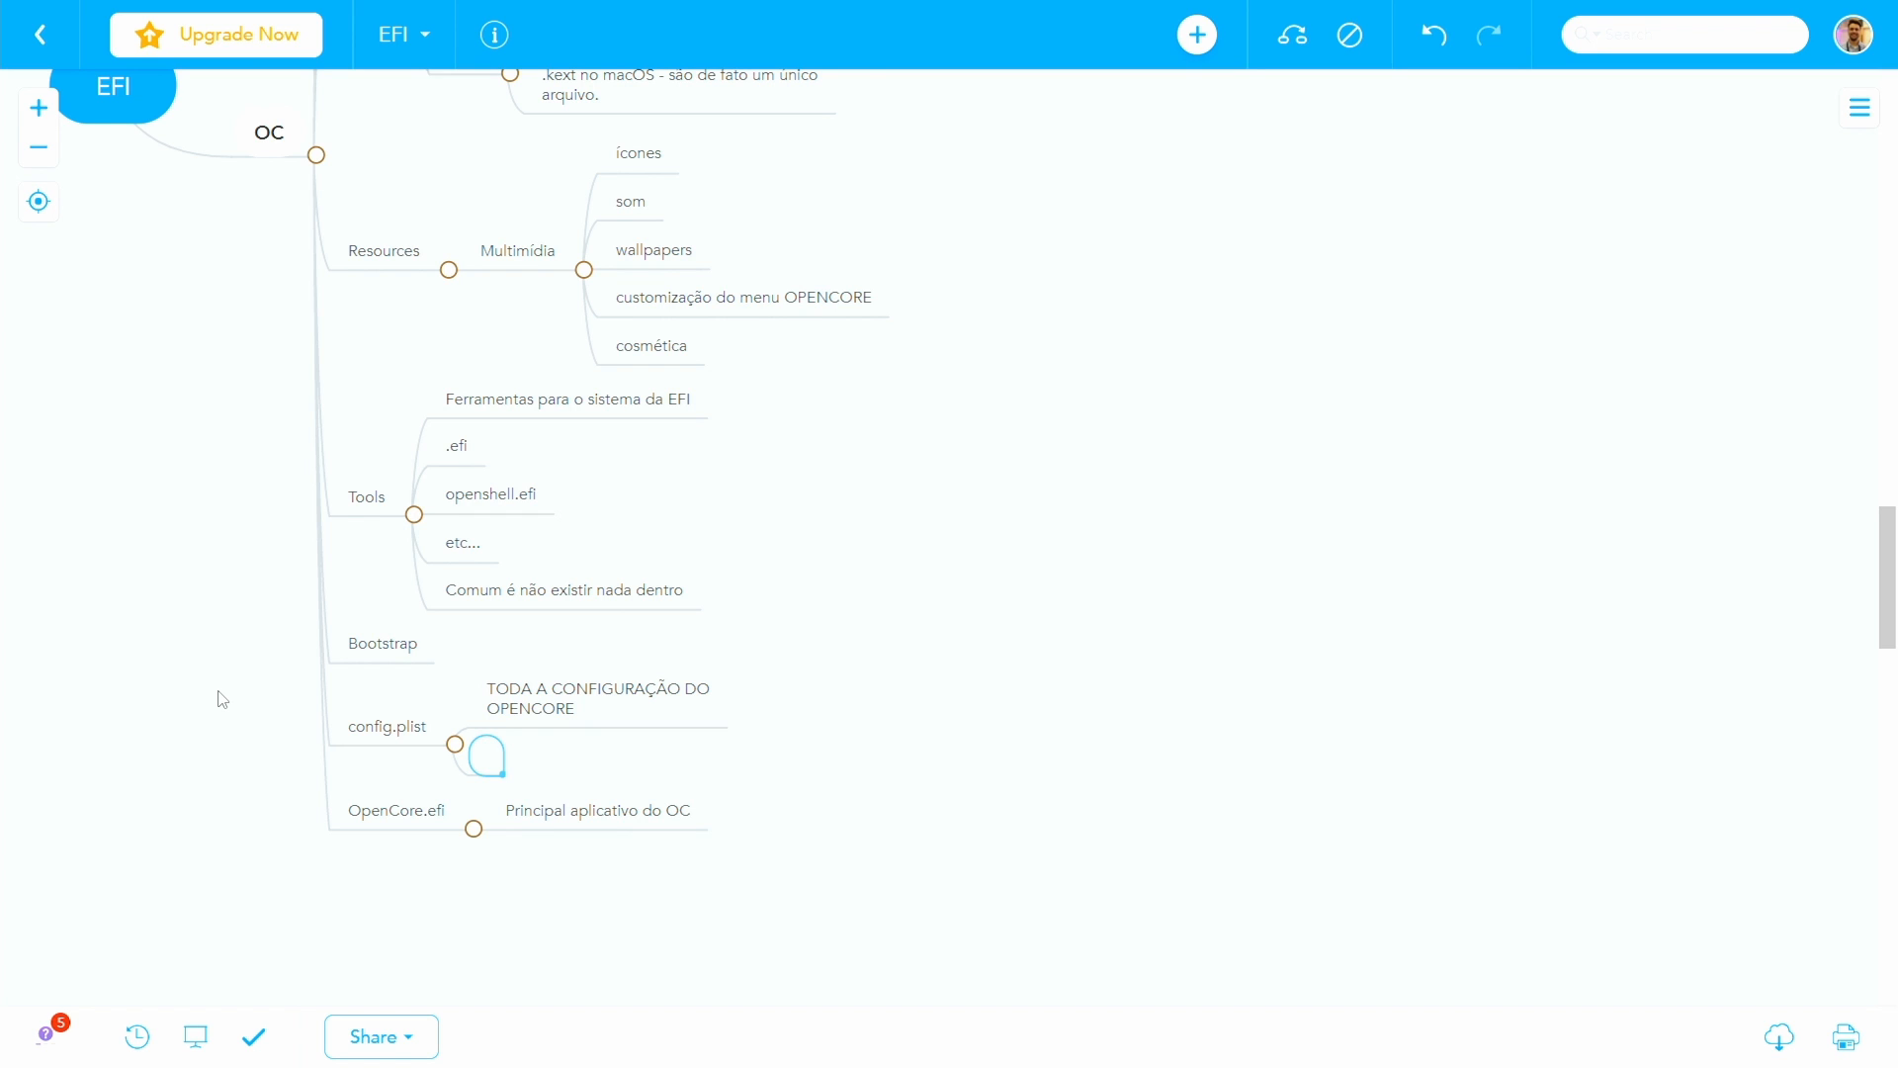
type("ProperTree")
key("Tab")
type("Ferramenta de e")
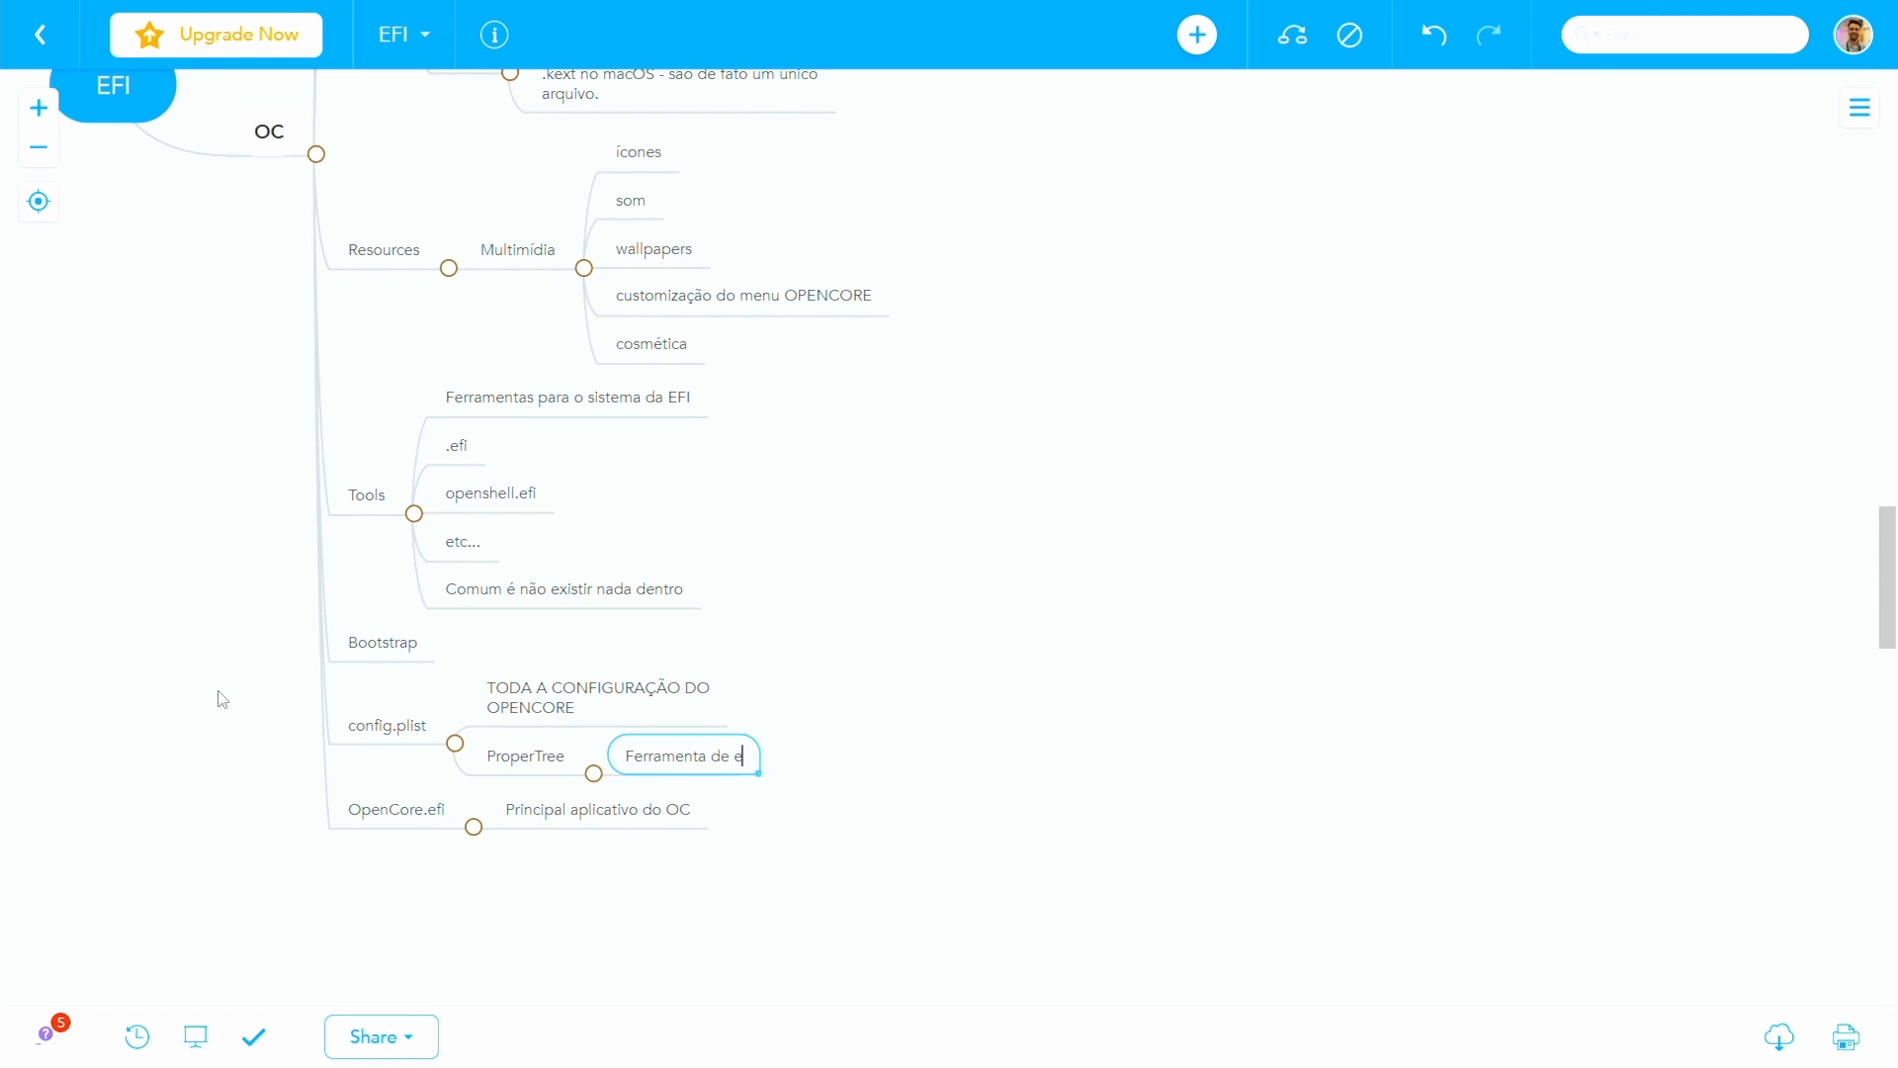
type("dição da configuracão do OC")
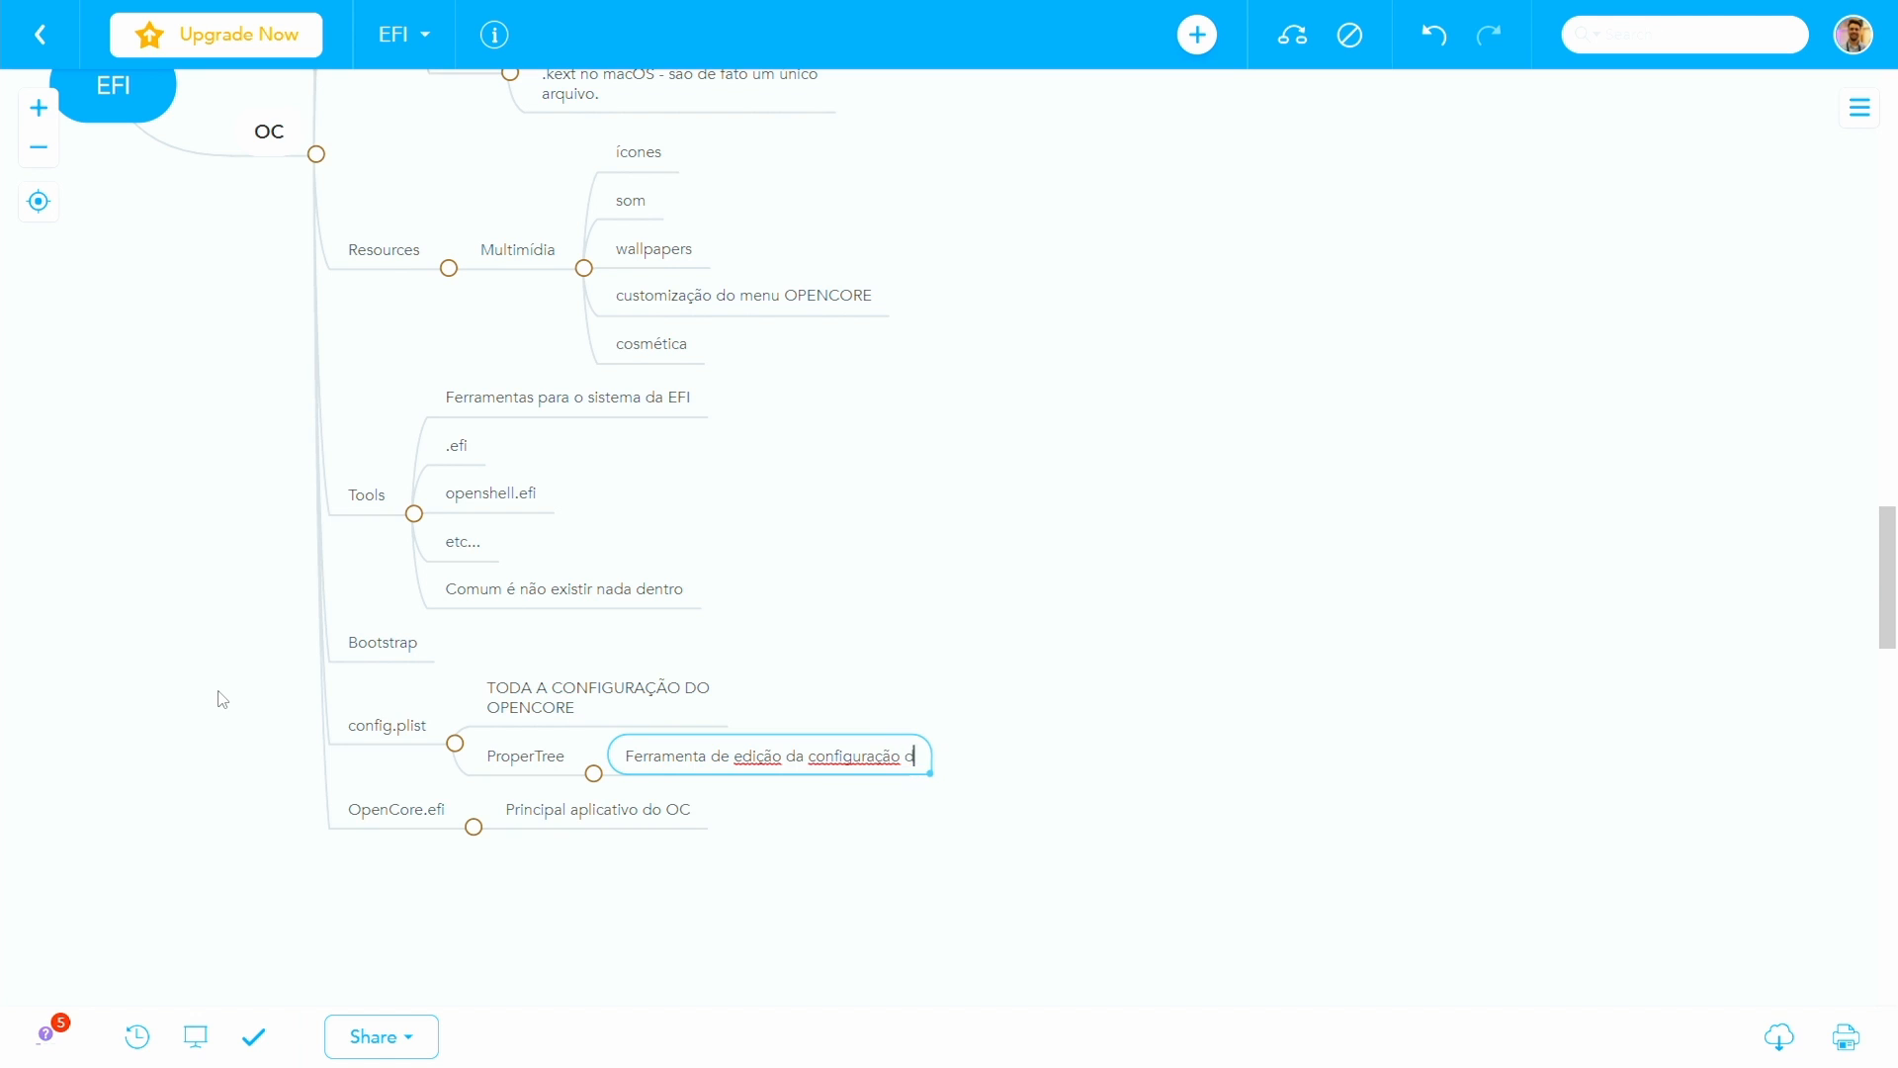
key("Return")
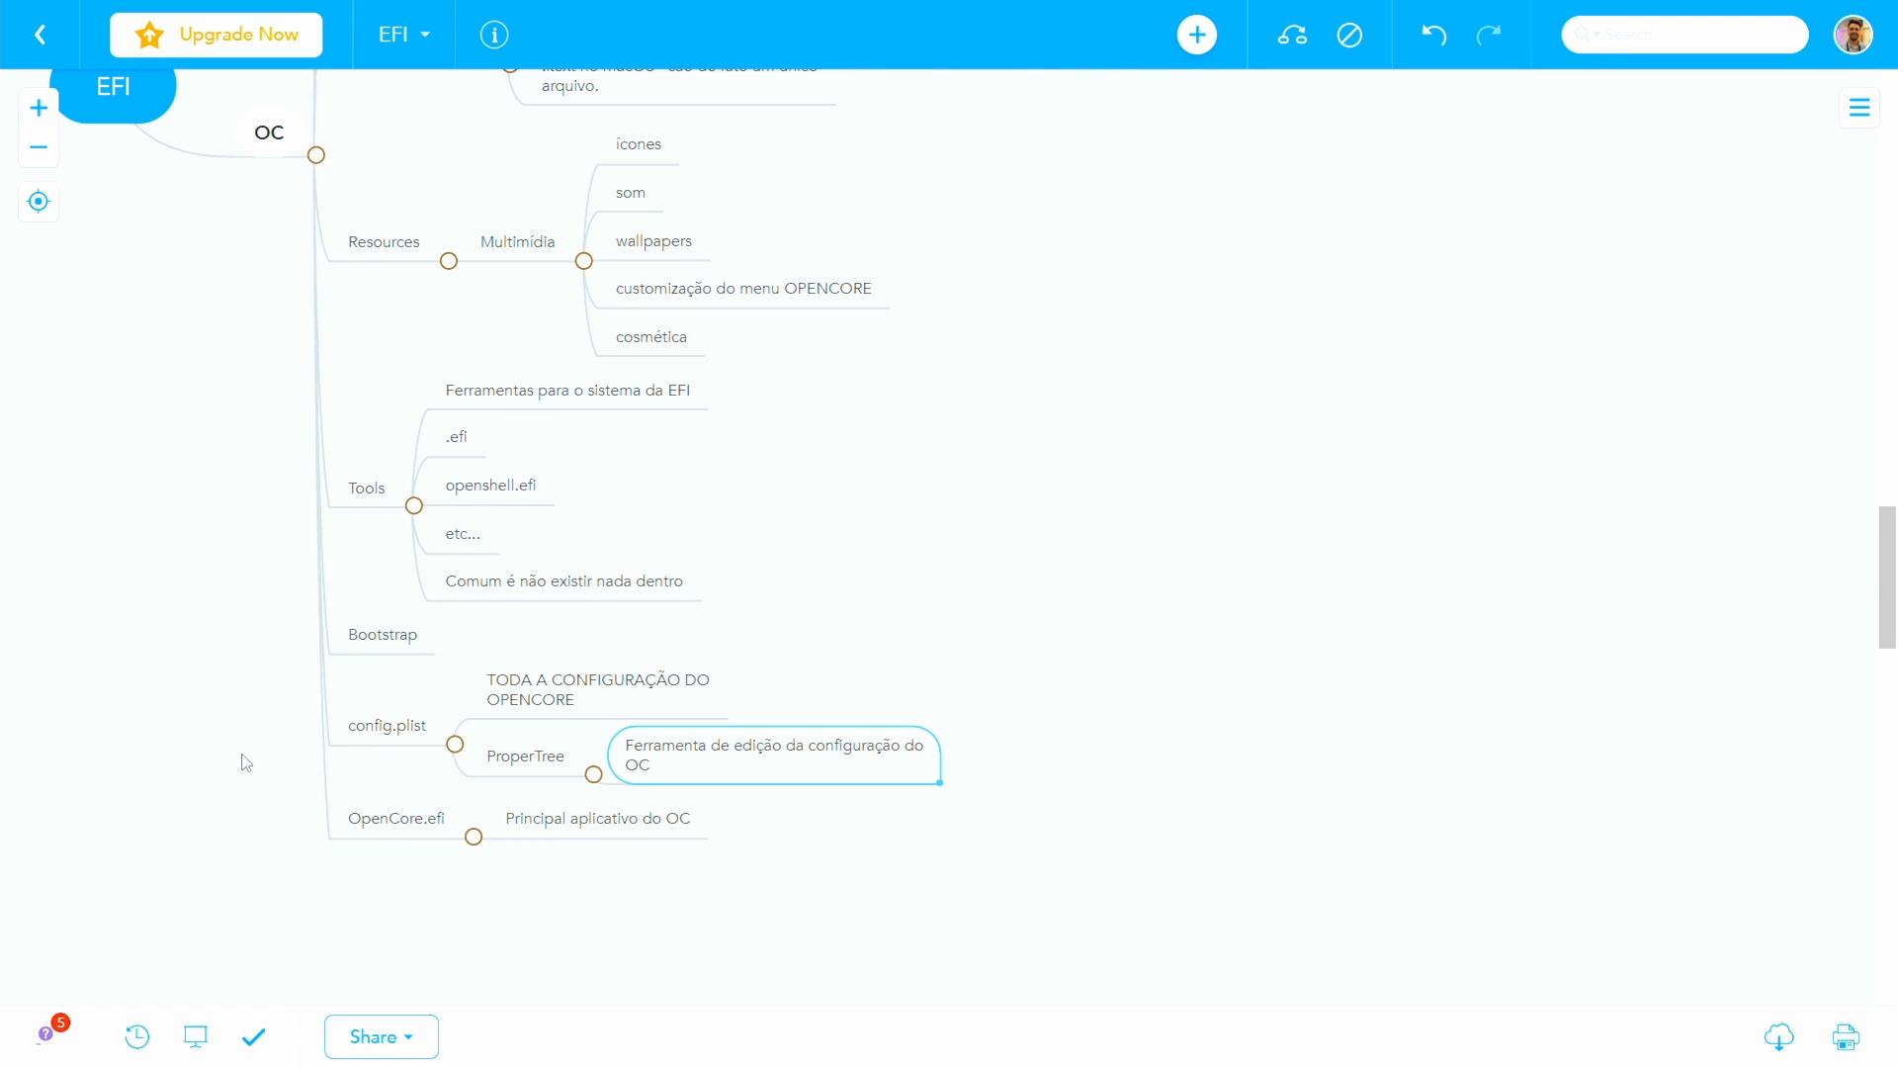
- Add the topic "Inclusão de kexts, acpi, tools, etc" below ProperTree in the config.plist branch
scroll(246, 762, "up", 1)
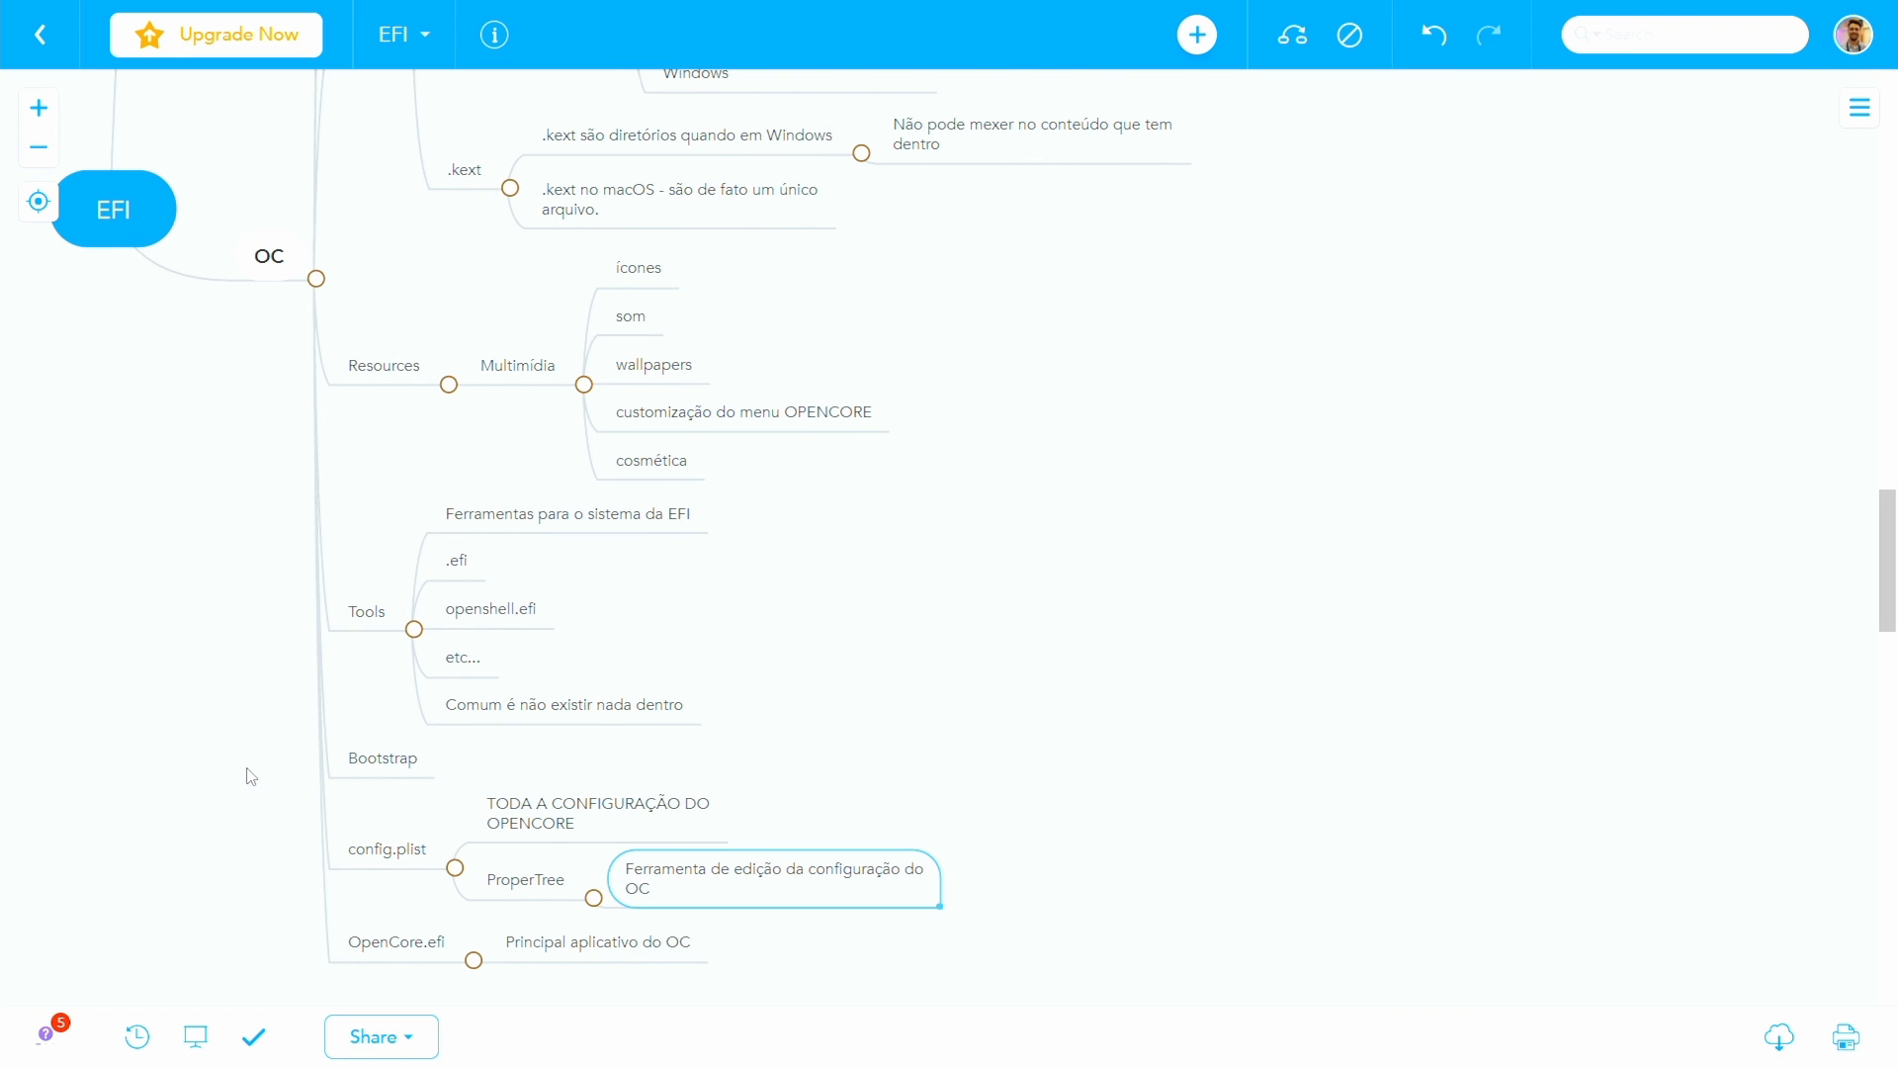
scroll(247, 775, "up", 6)
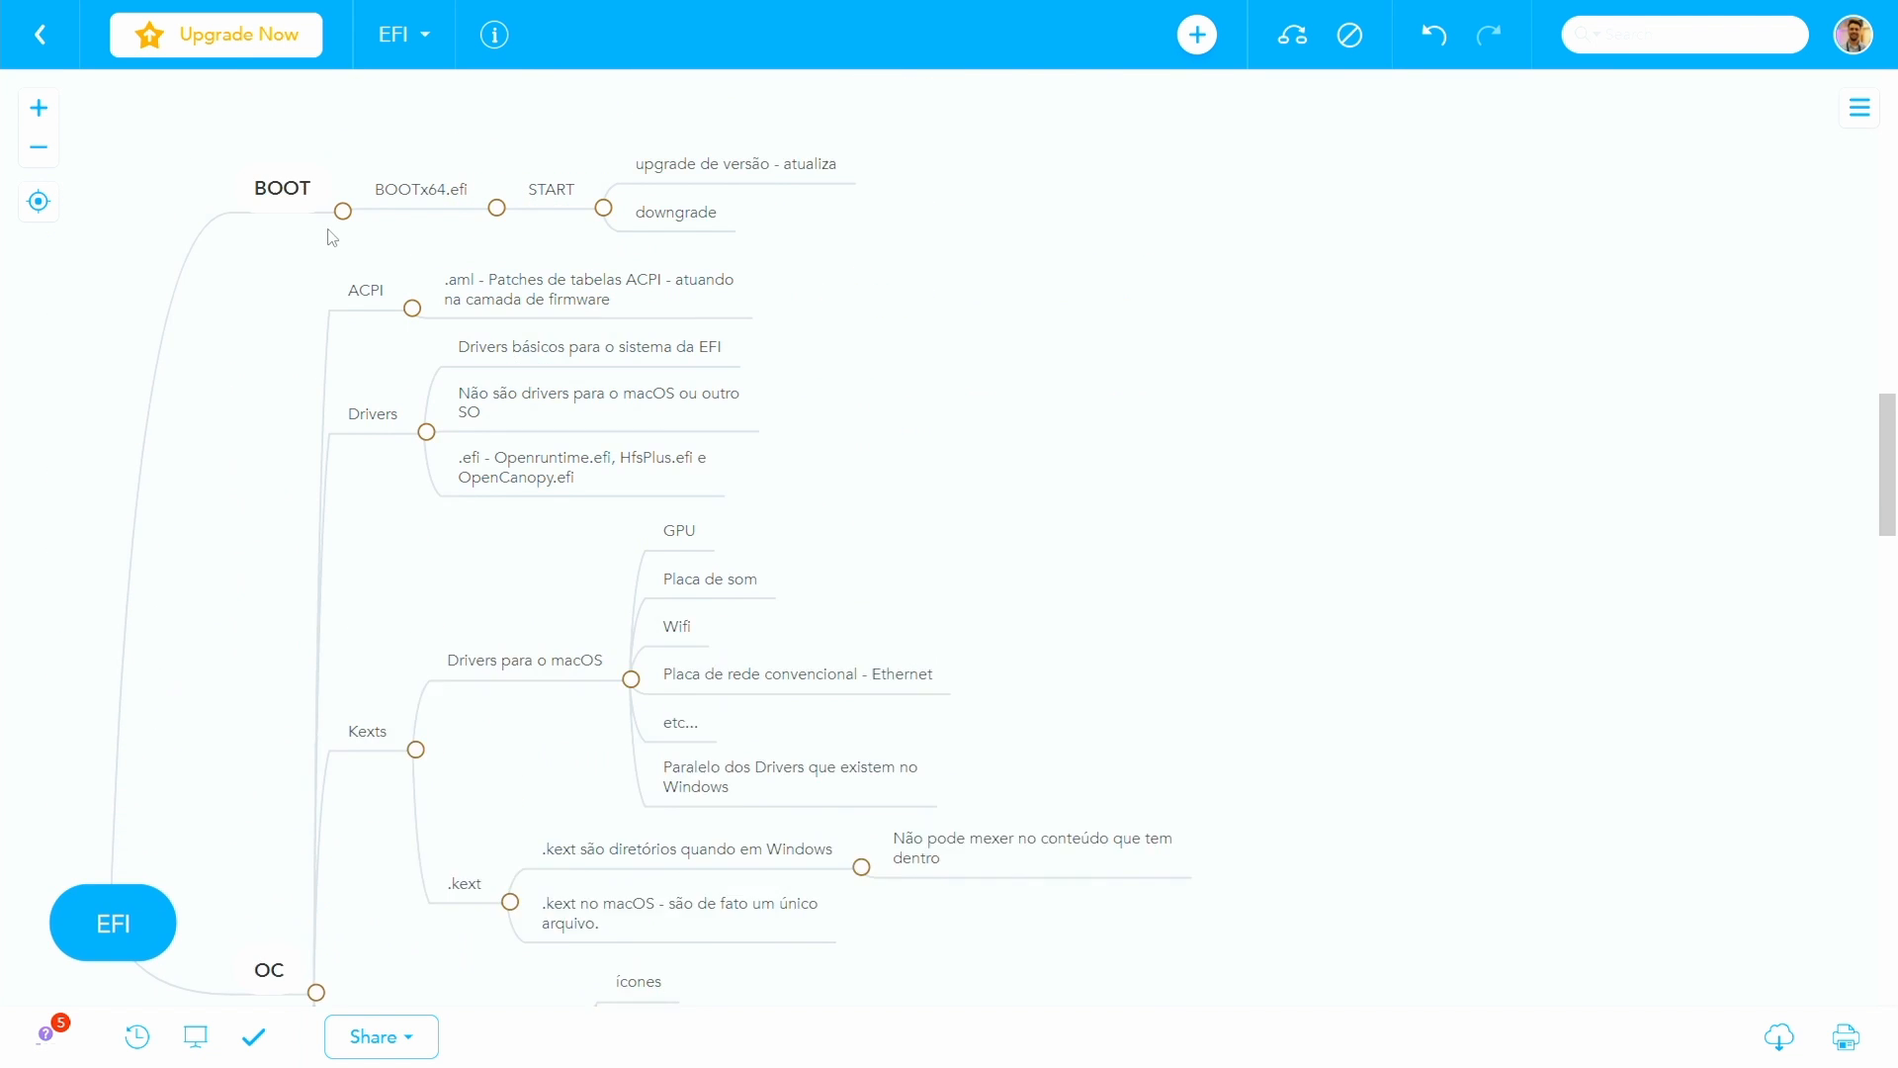
scroll(327, 607, "down", 7)
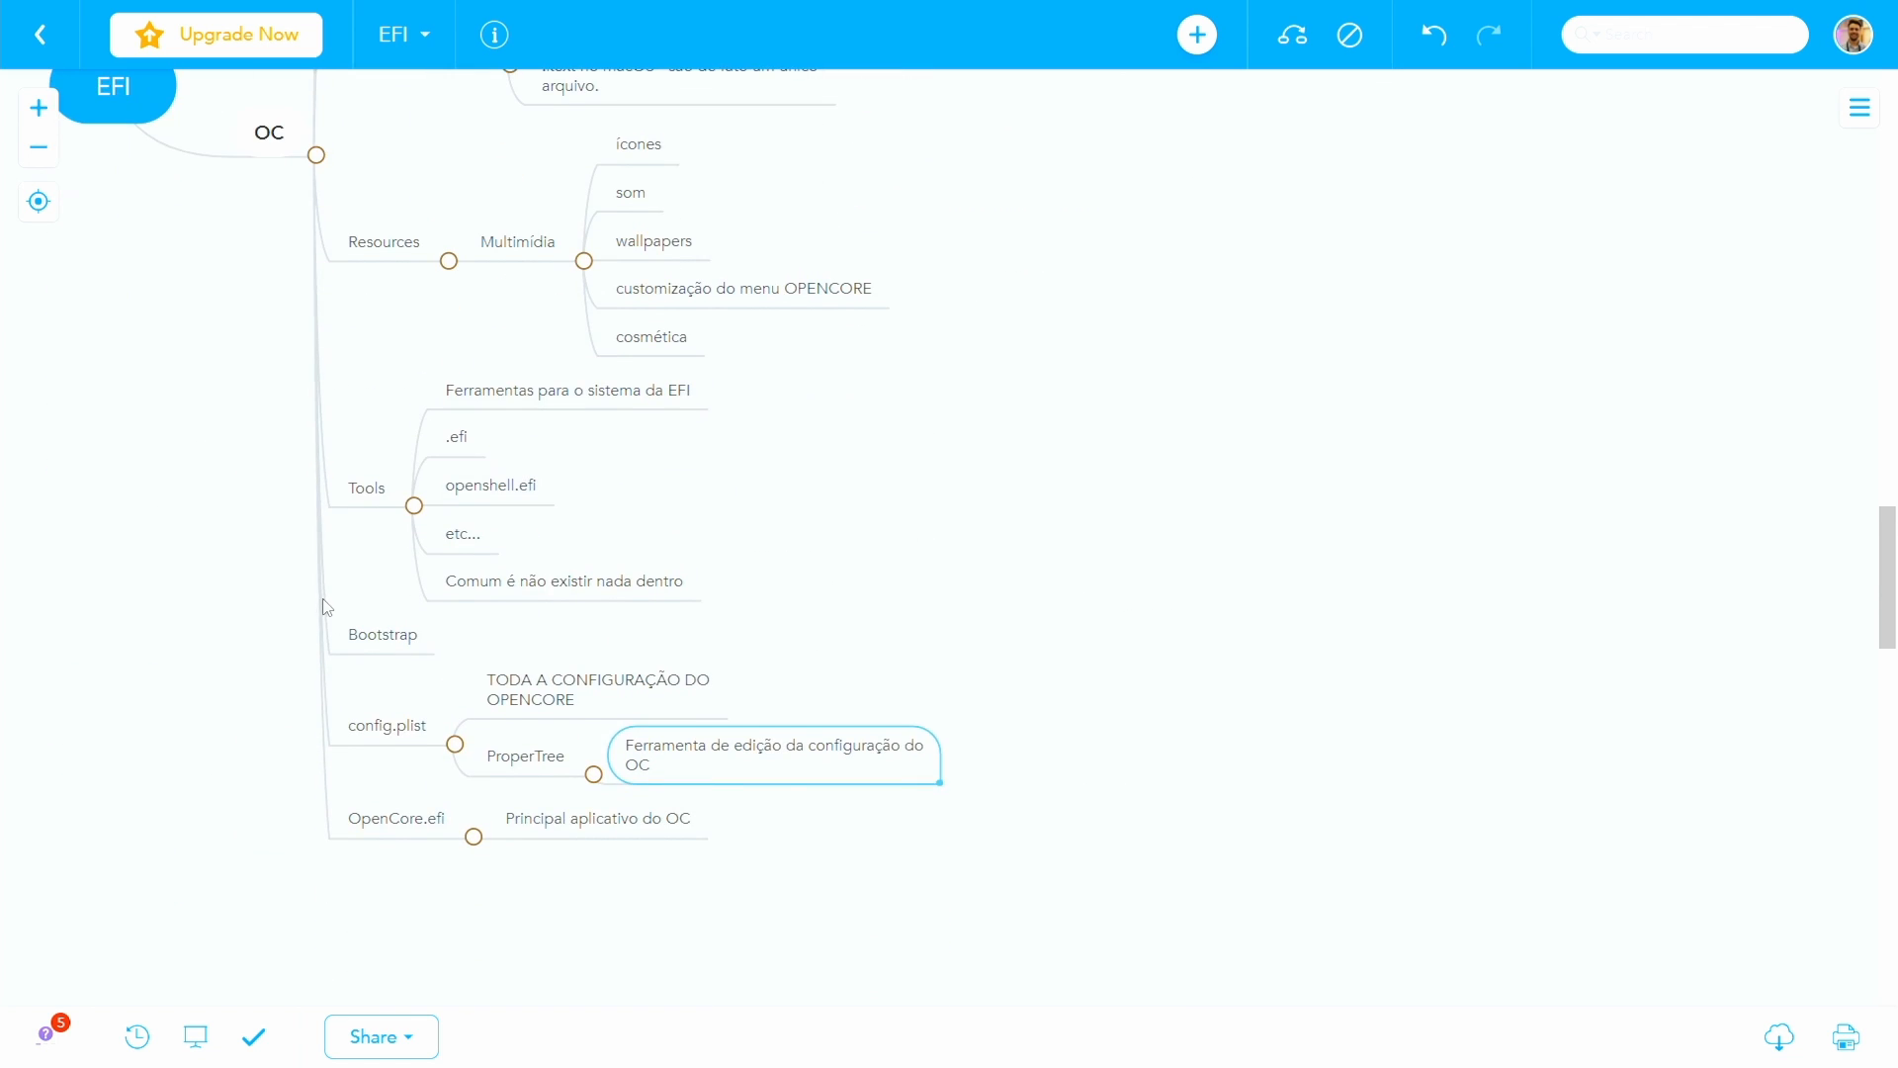
left_click(341, 736)
left_click(513, 761)
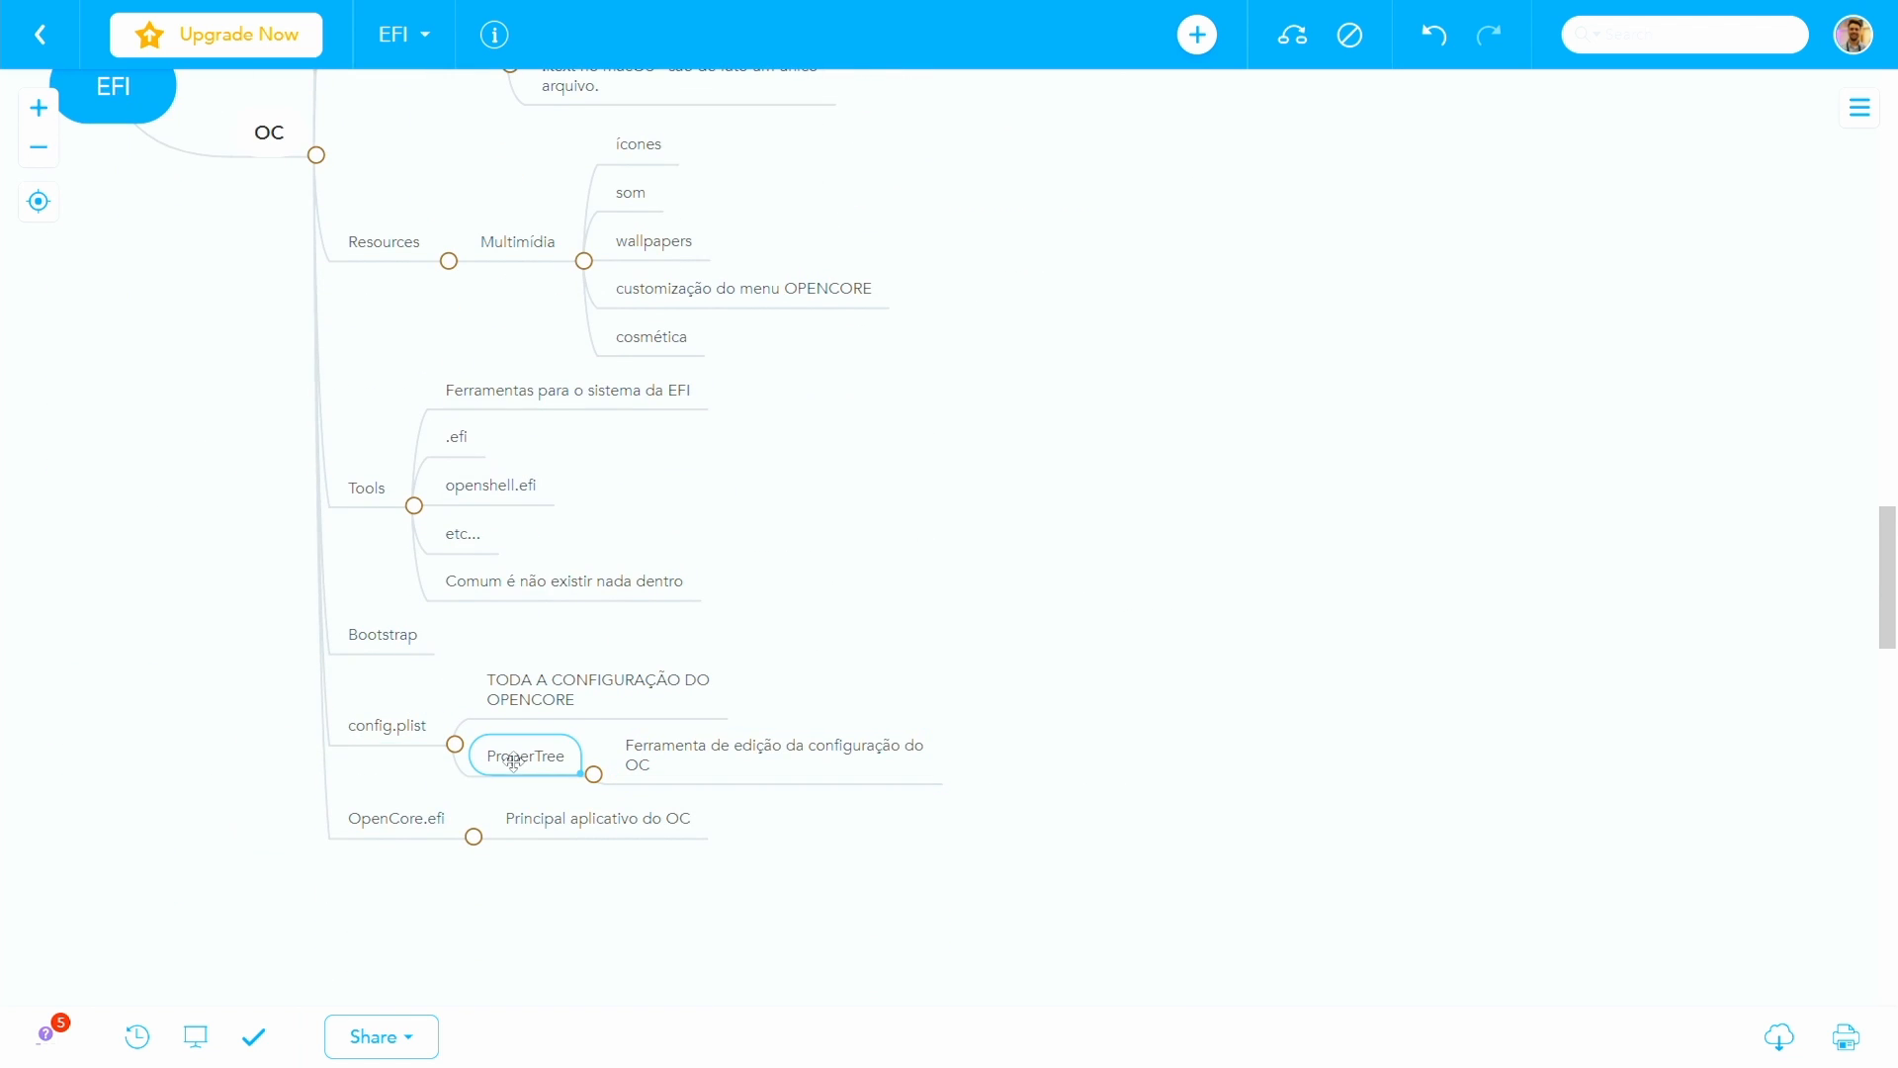
key("Return")
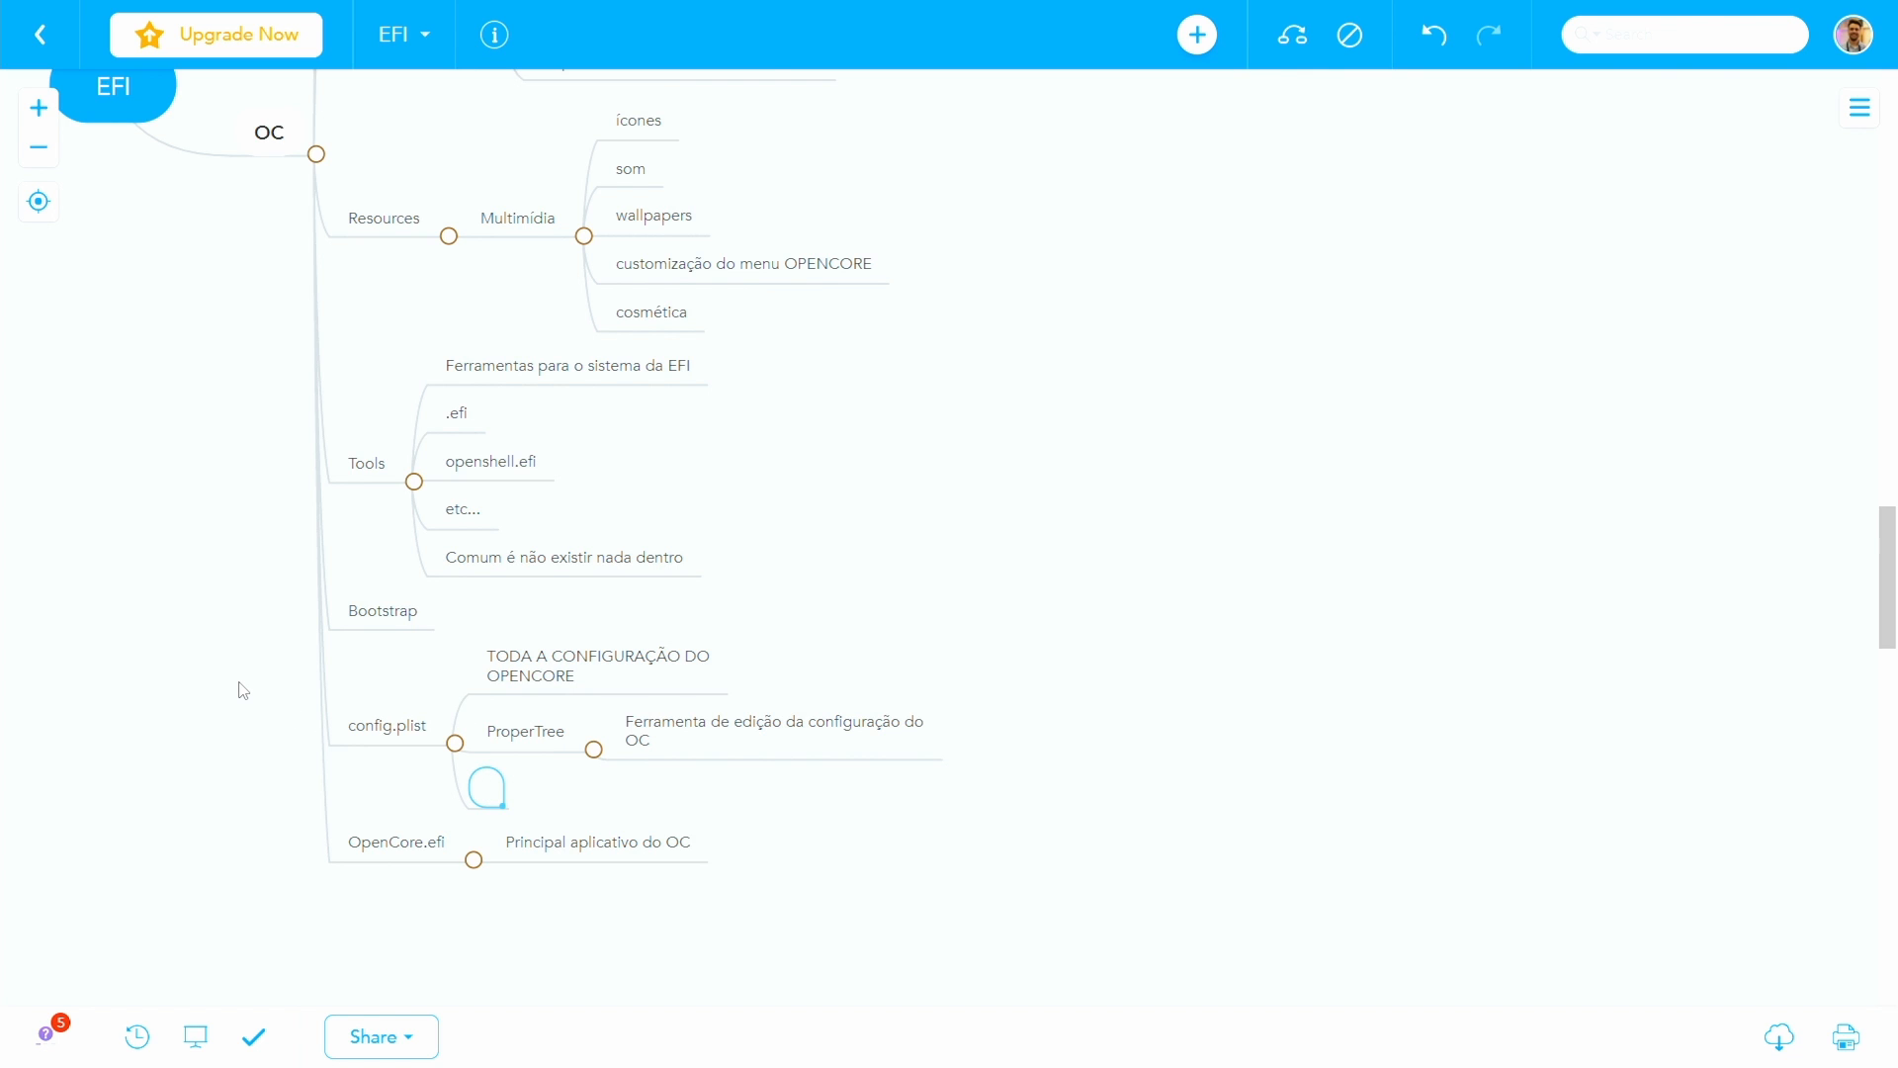
type("Inclusão de ")
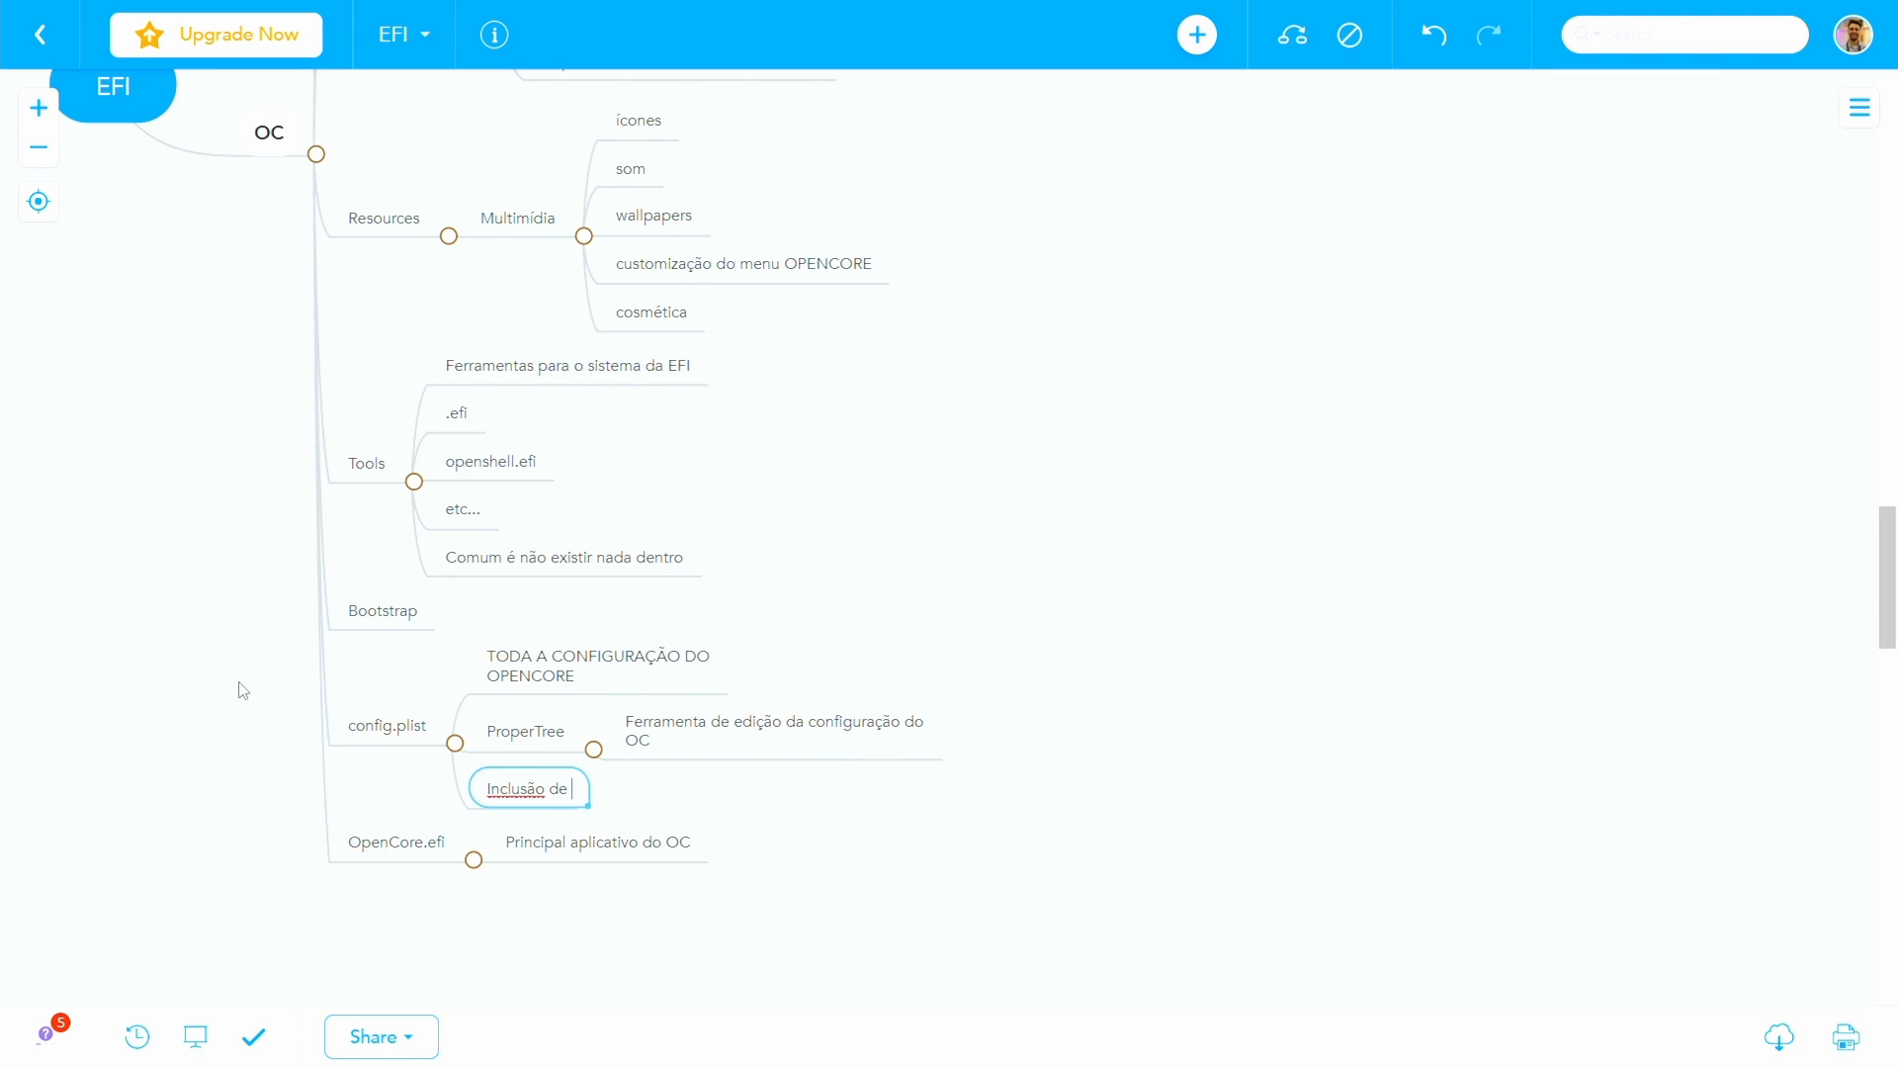
type("kexts, acpi,")
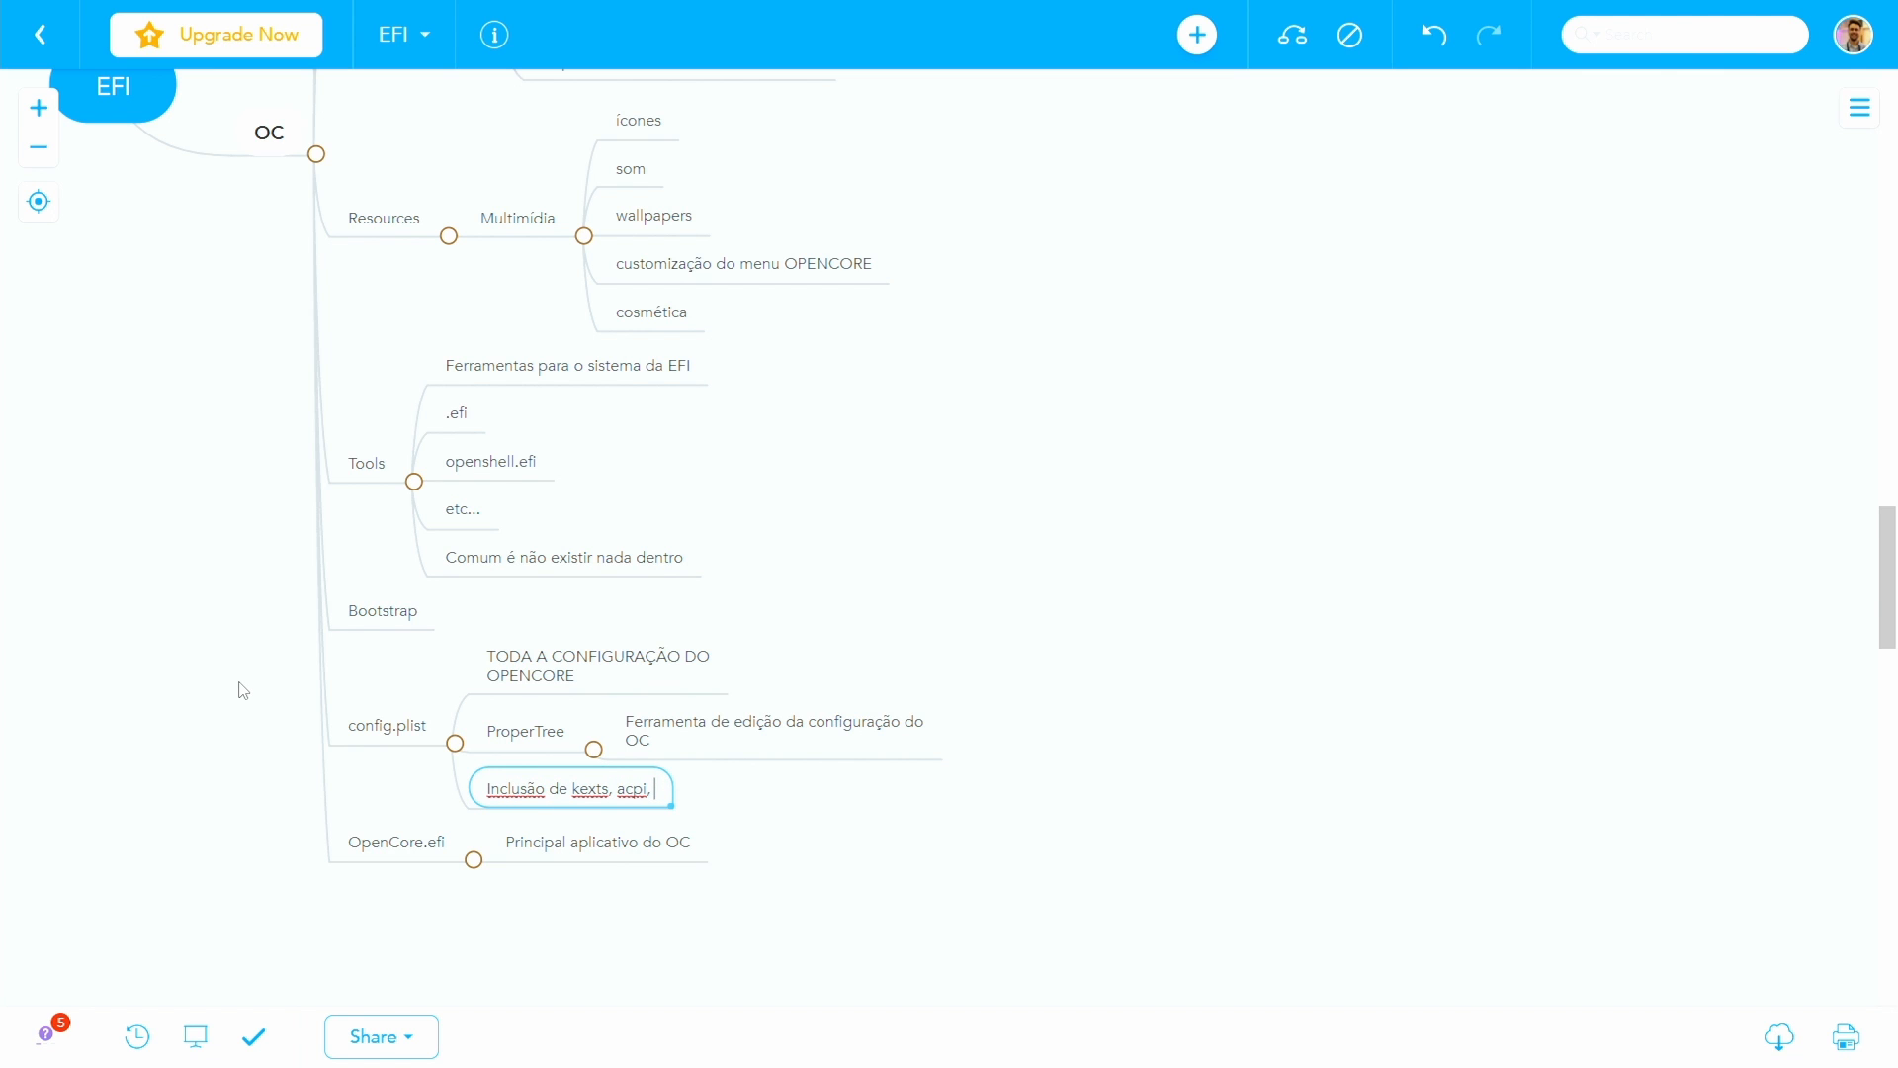
type(" tools, etc")
- Add the topic "Manutenção - deleção, atualização, etc" as the last item under config.plist
key("Return")
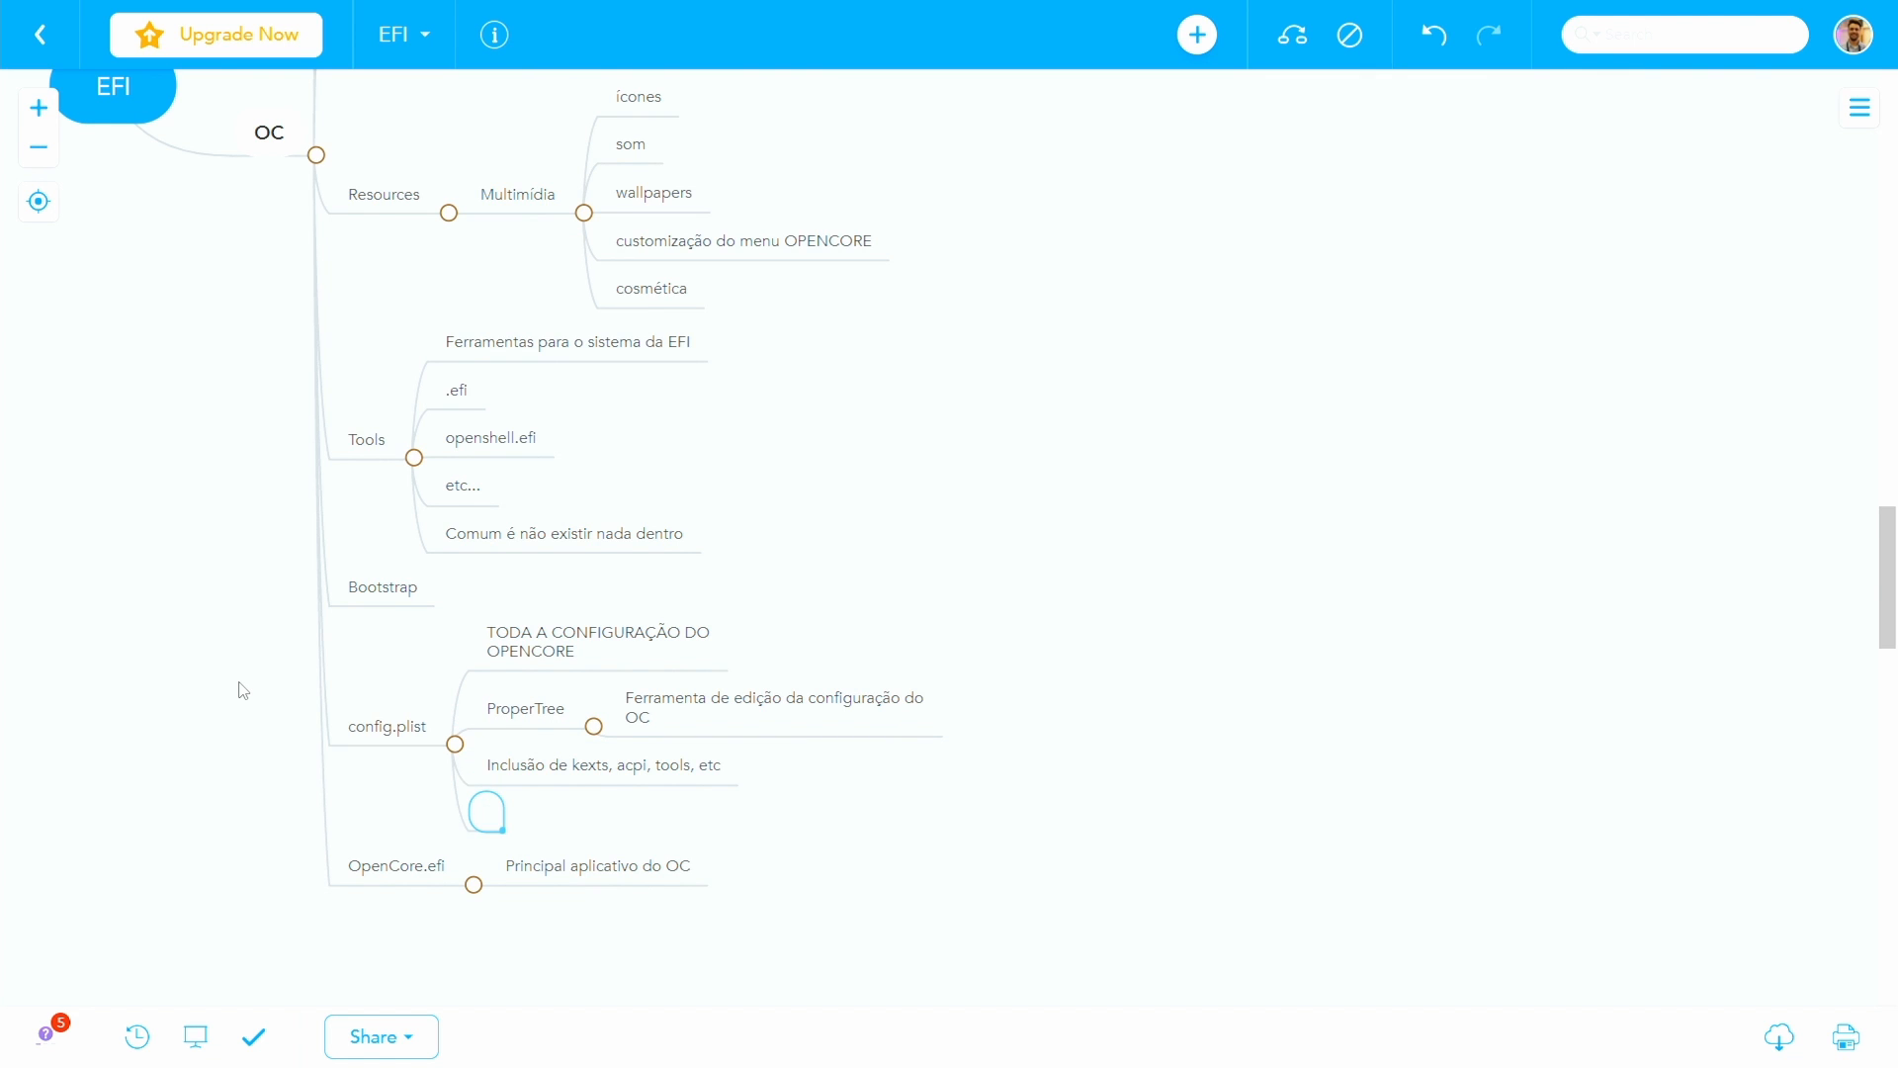
type("Manutenção - ")
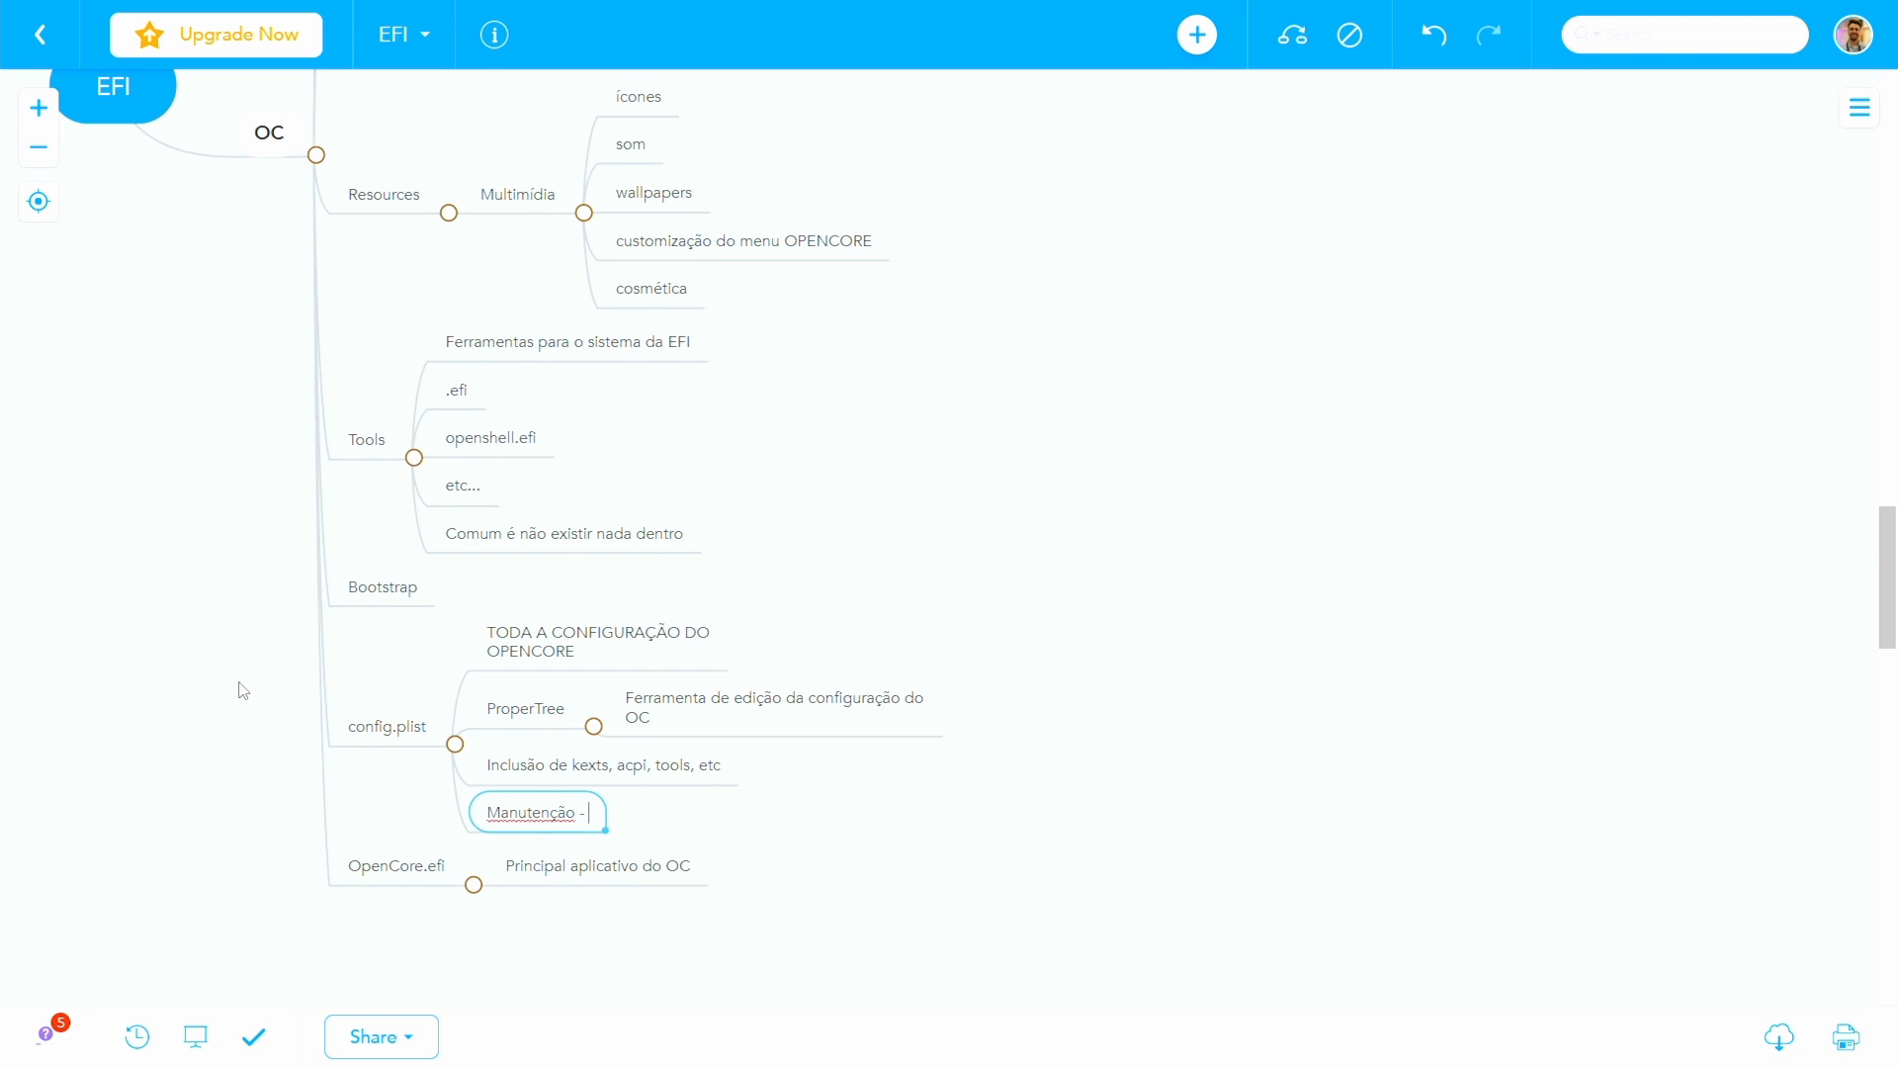
type("deleção, atualização, etc")
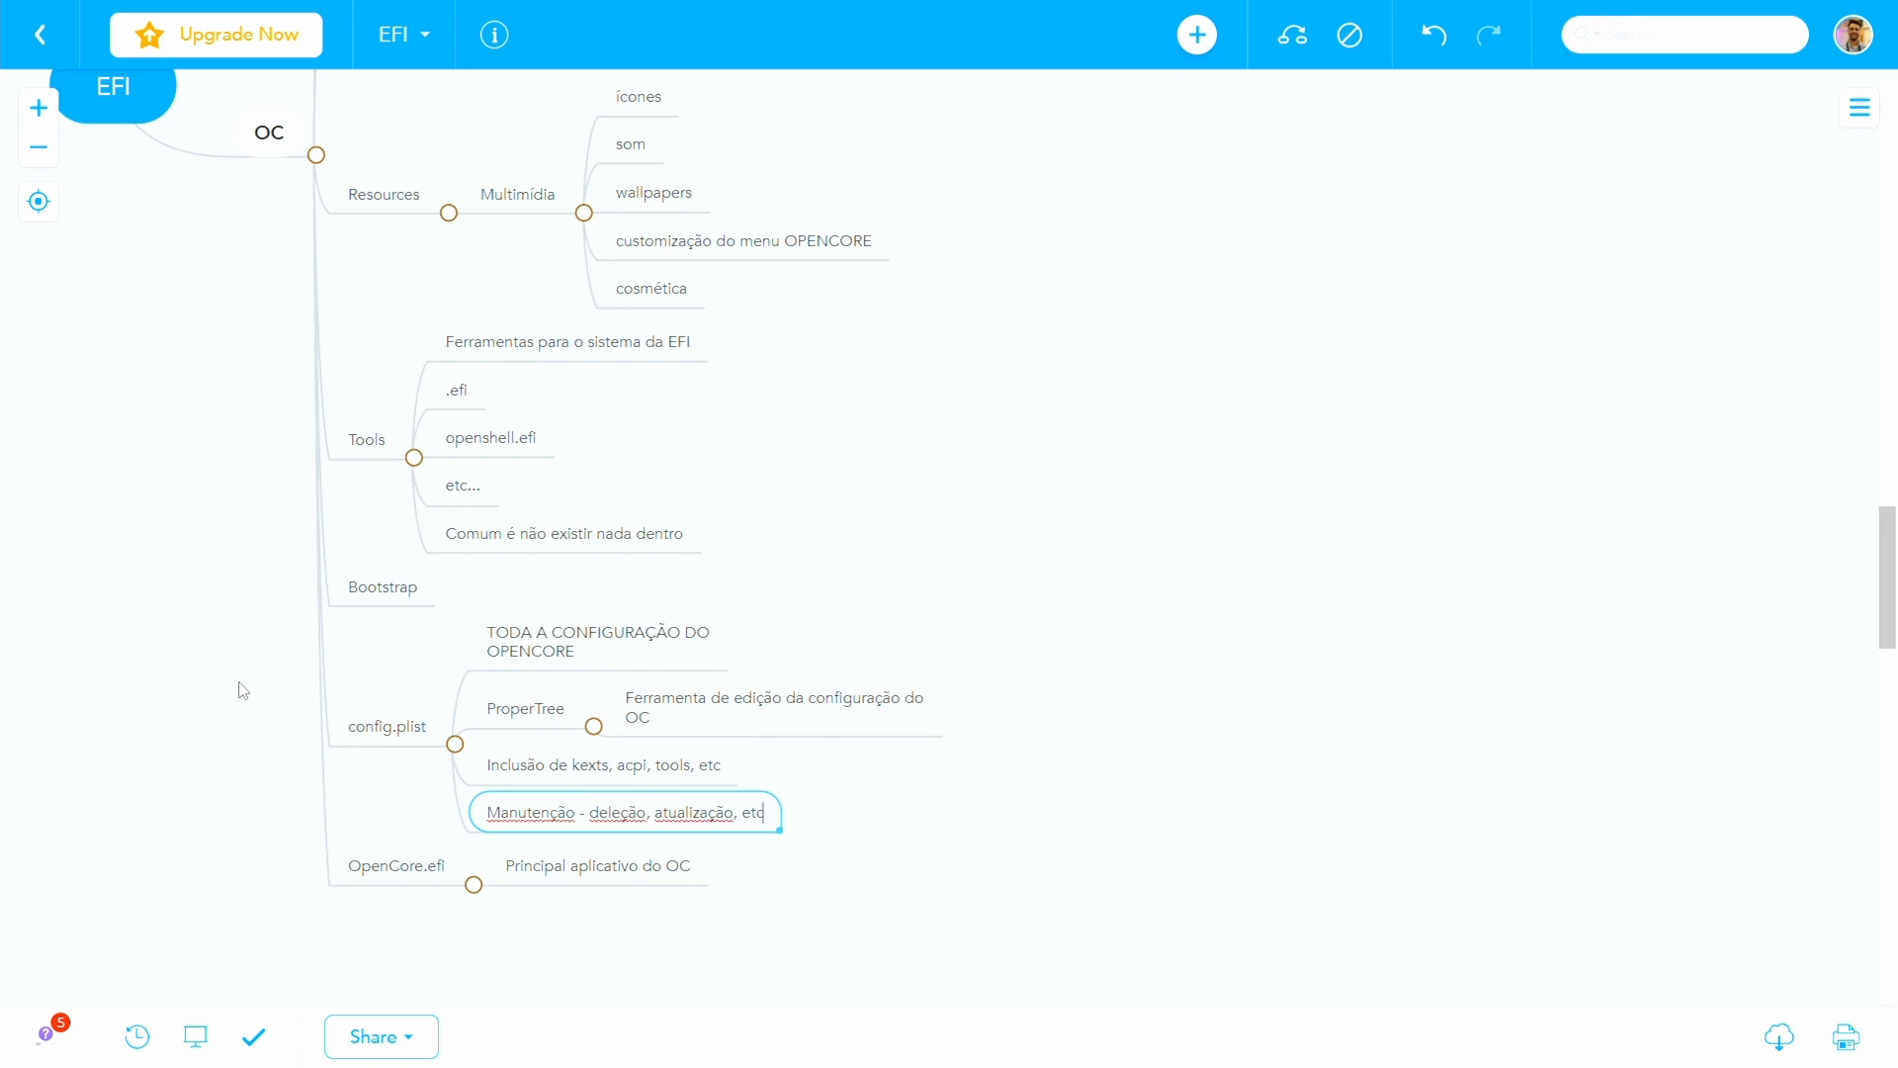
- Apply the red filled topic style to config.plist to highlight it
left_click(373, 721)
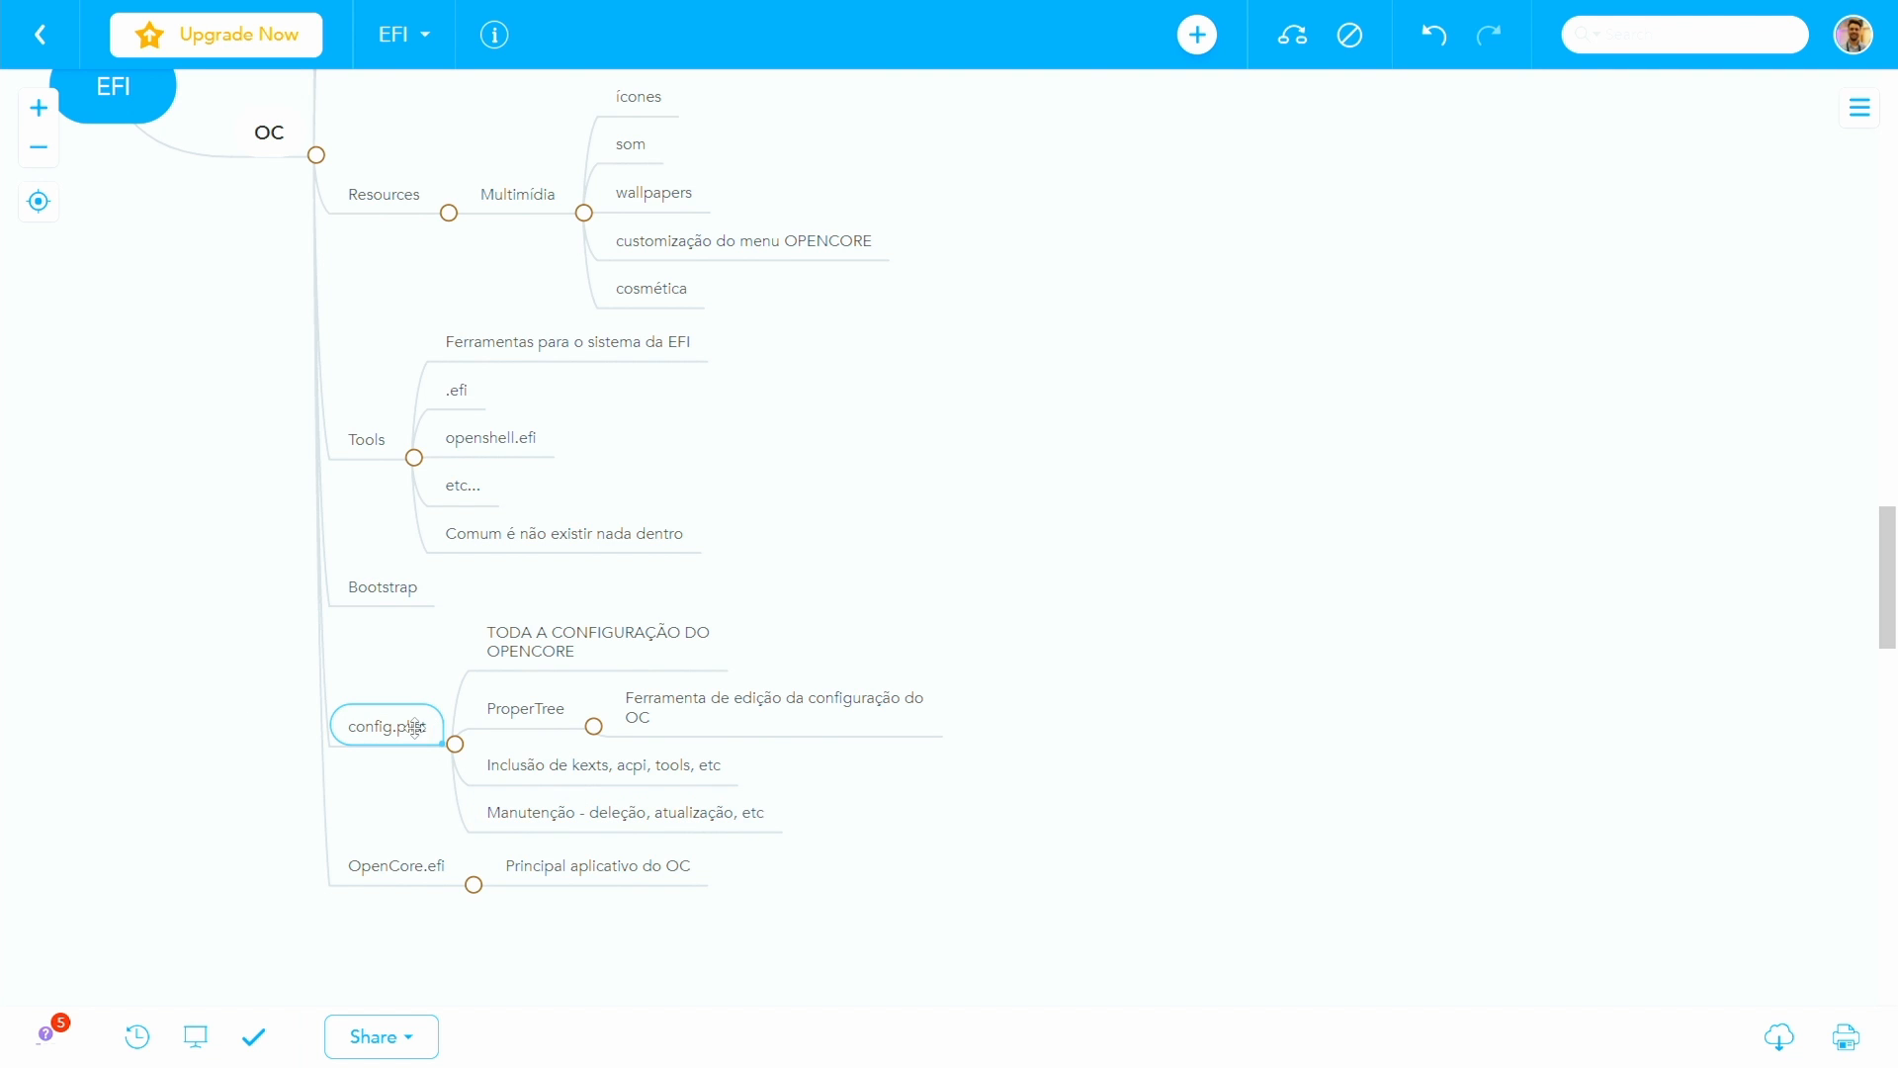
left_click(1870, 111)
left_click(1697, 323)
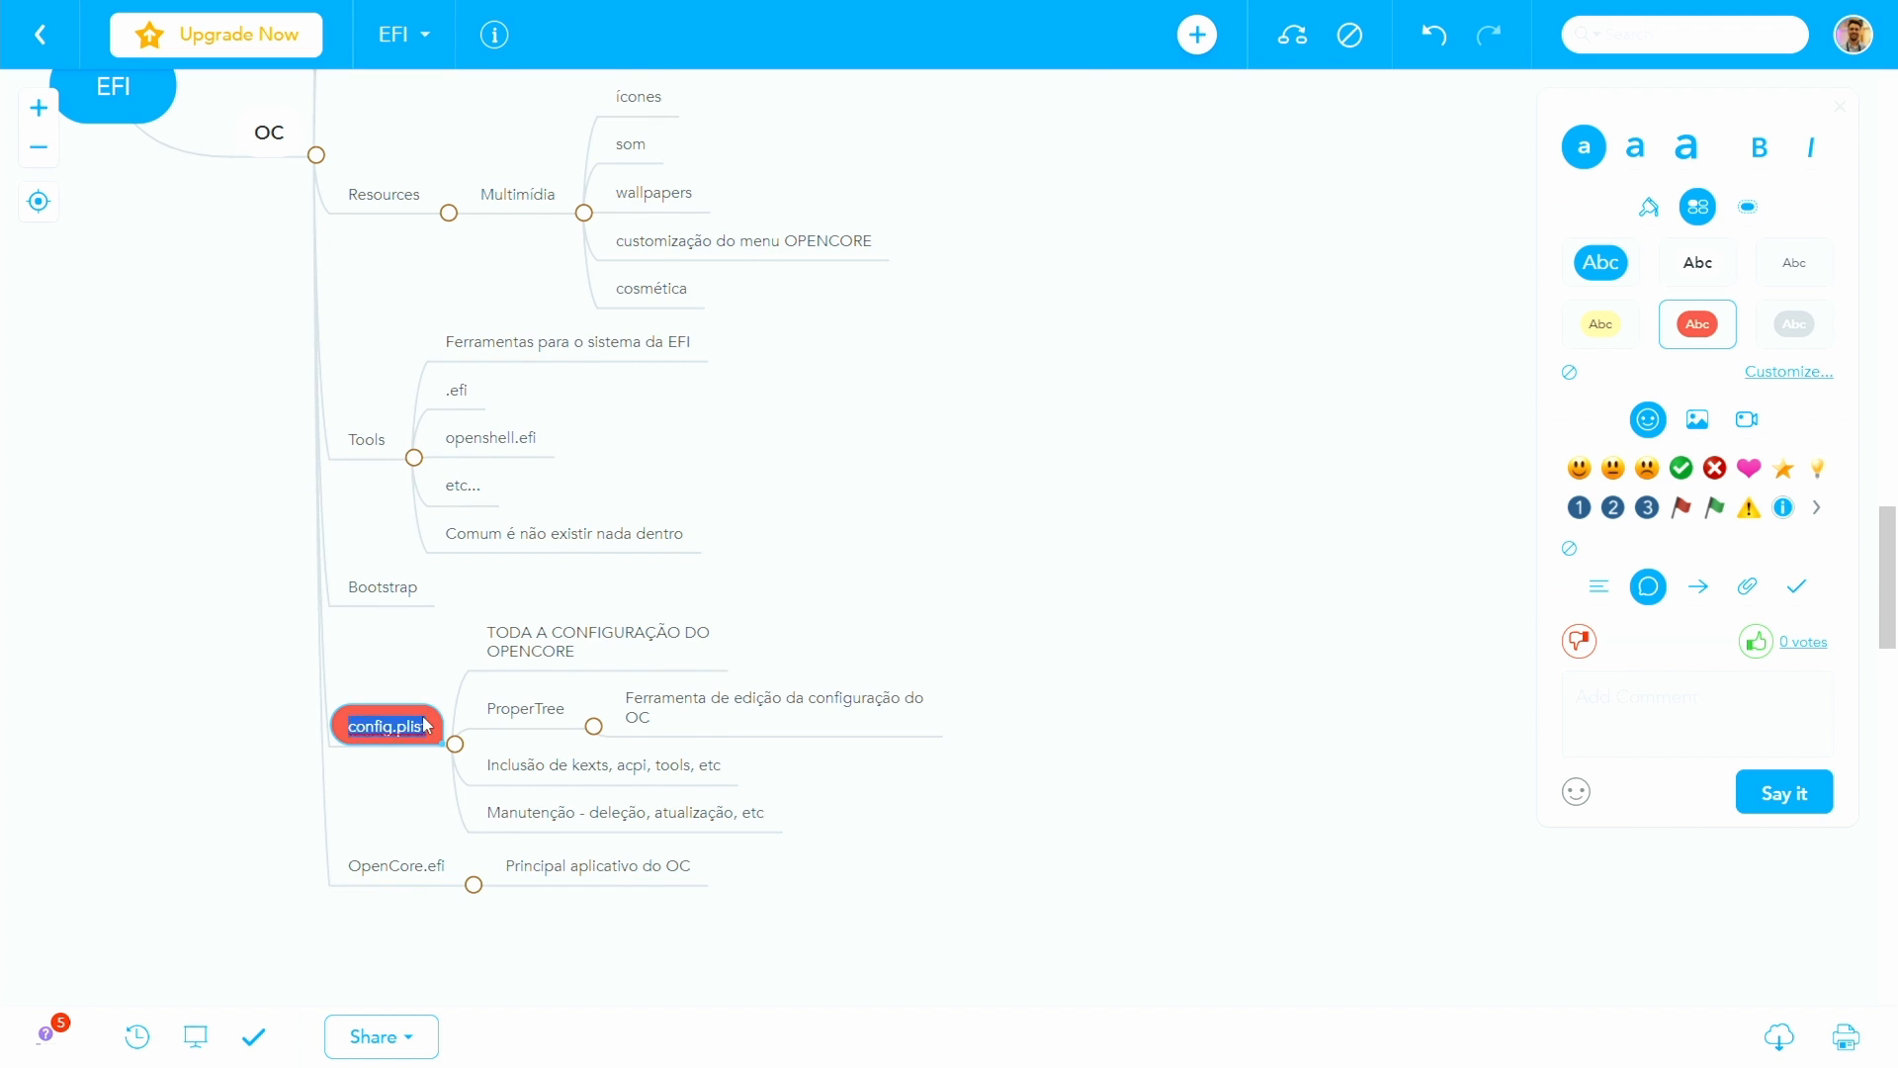
key("Tab")
key("Escape")
scroll(470, 364, "up", 8)
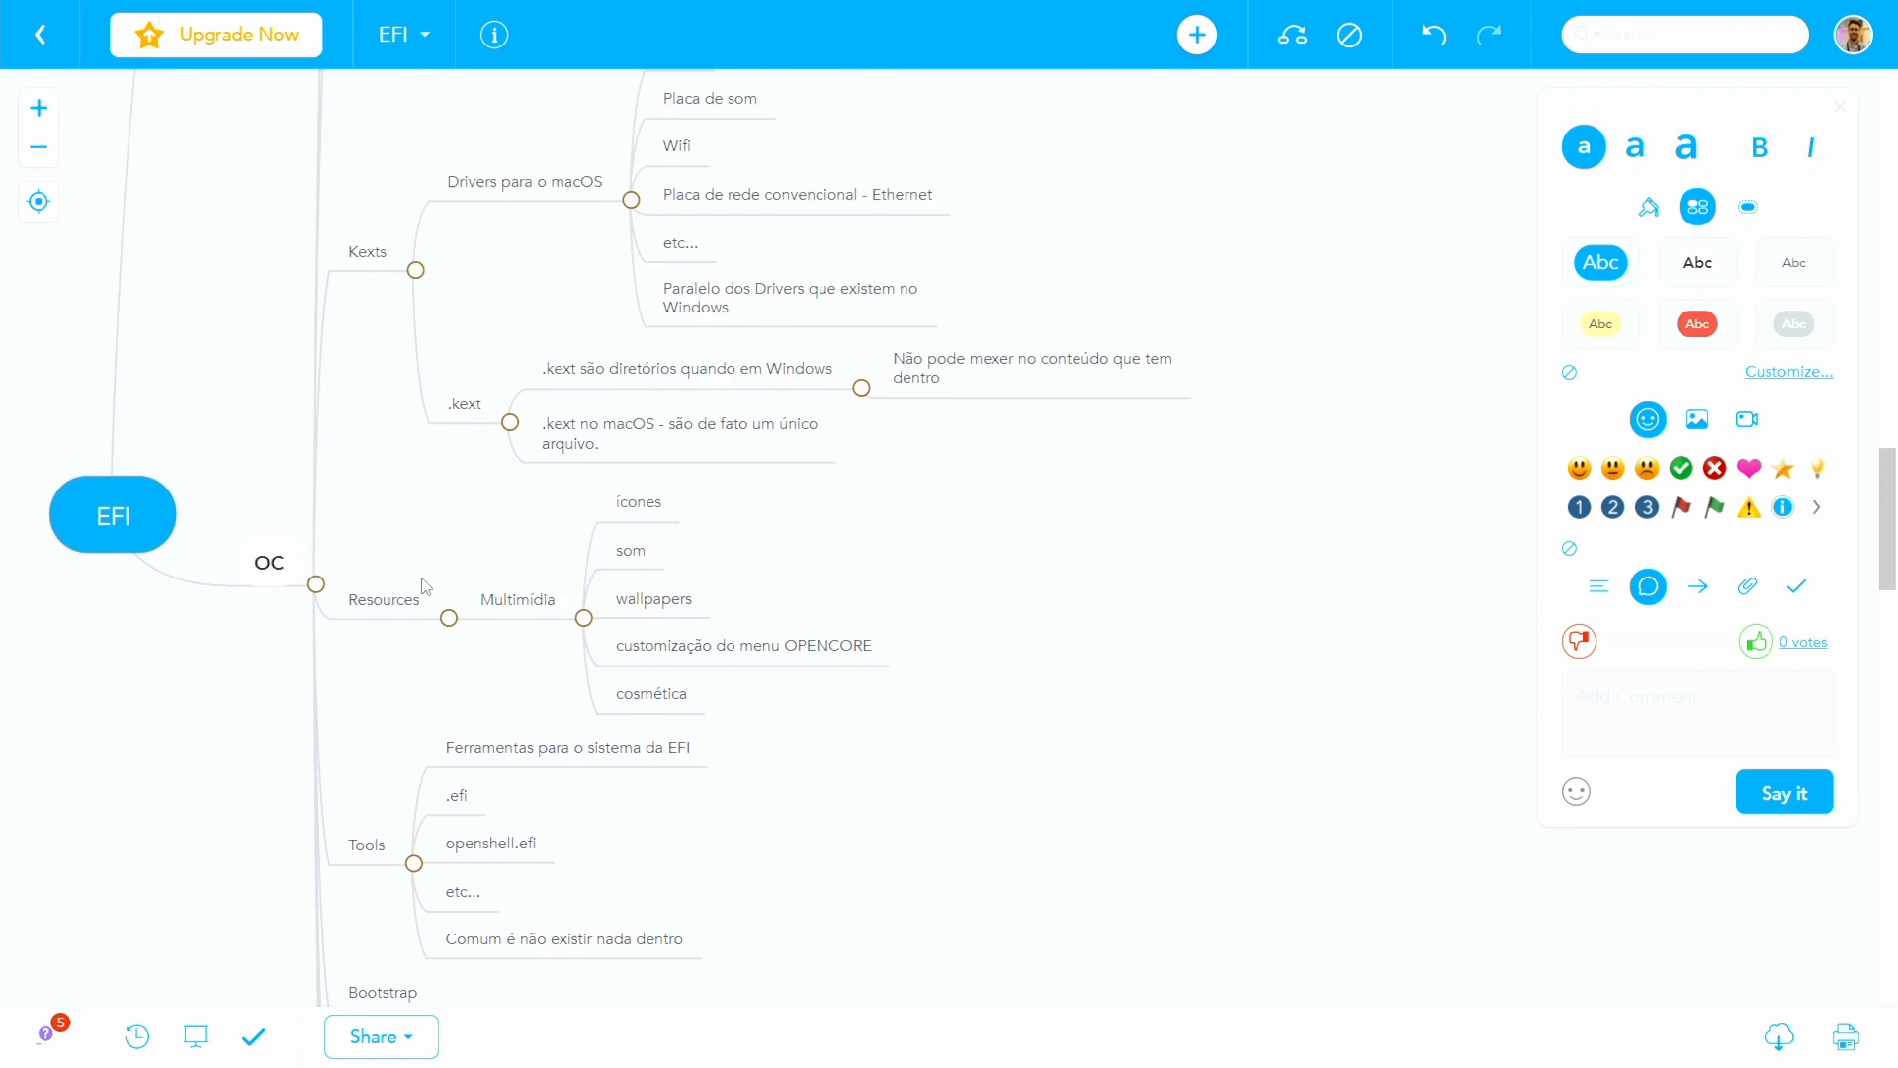
- Add the topic "Toda vez que a gente altera os arquivos da EFI, a gente precisa atualizar o config.plist" as the last item under config.plist
scroll(475, 297, "down", 9)
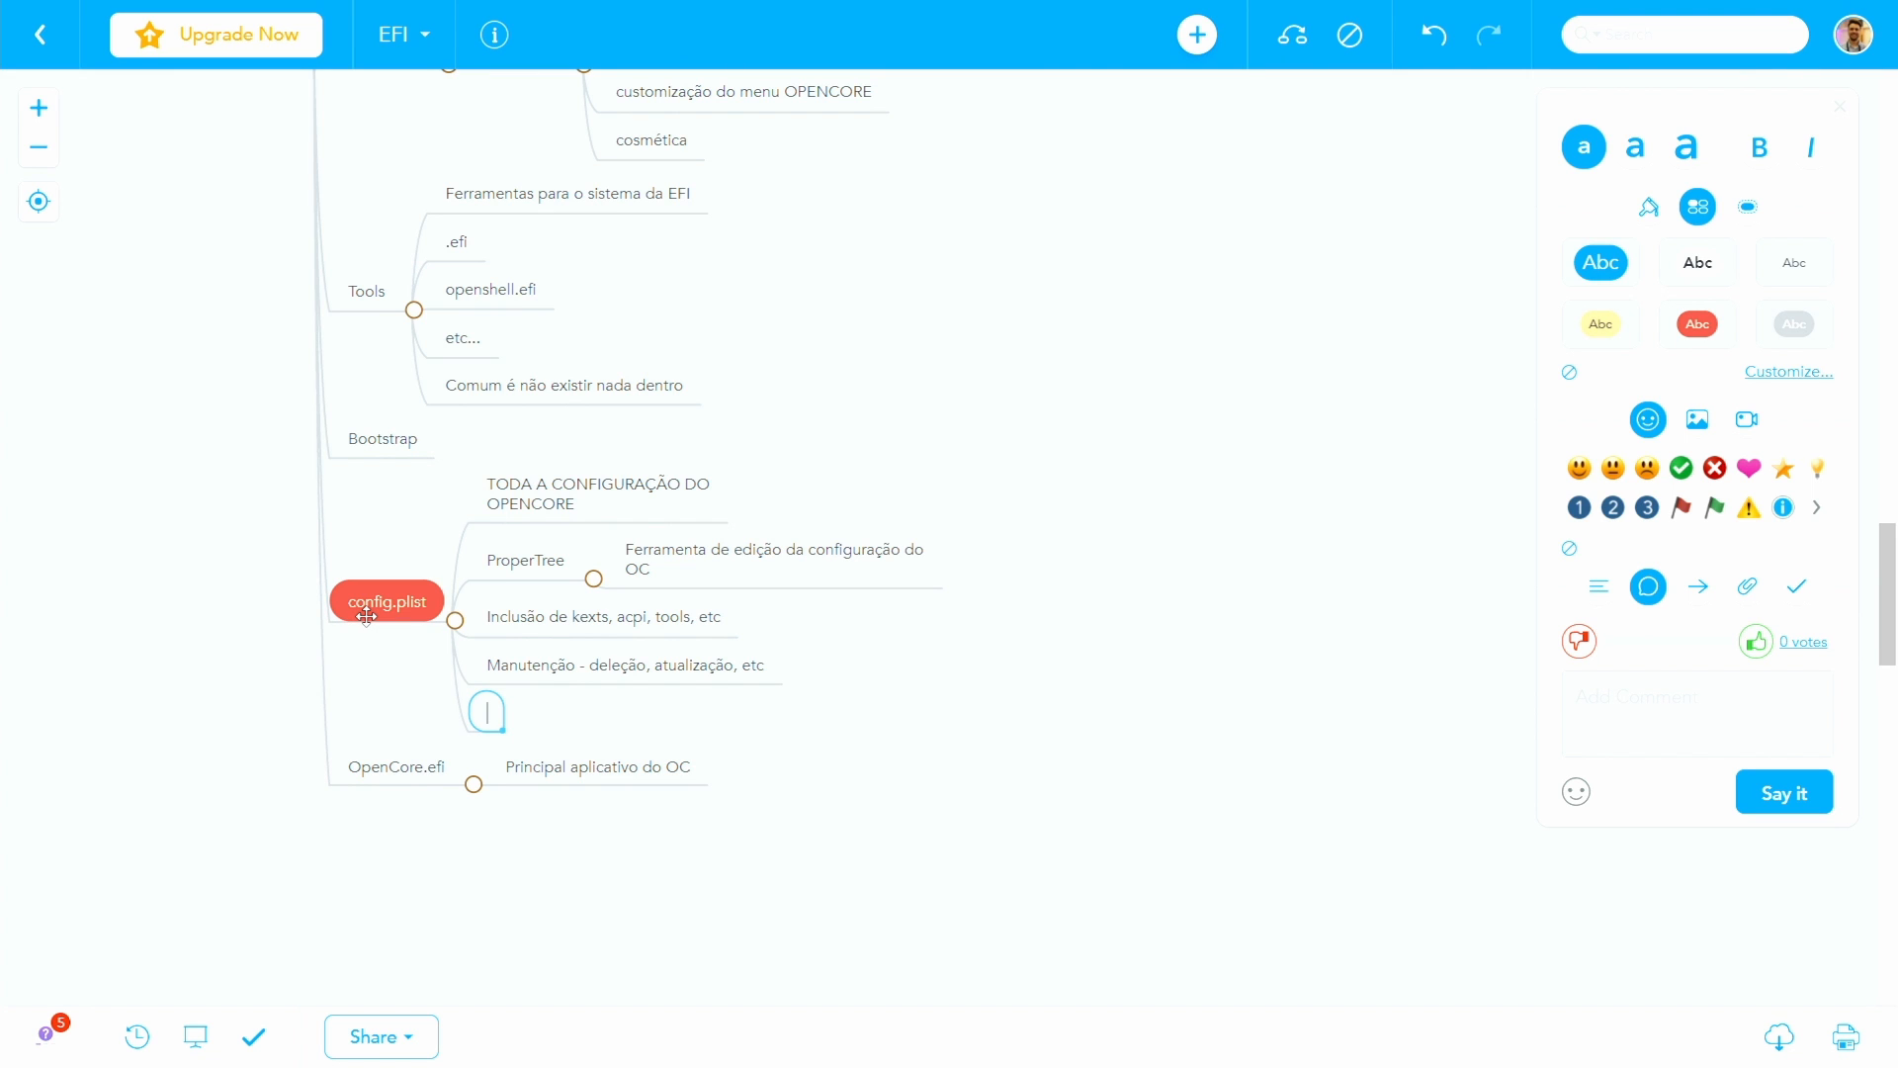
type("Toda vez ")
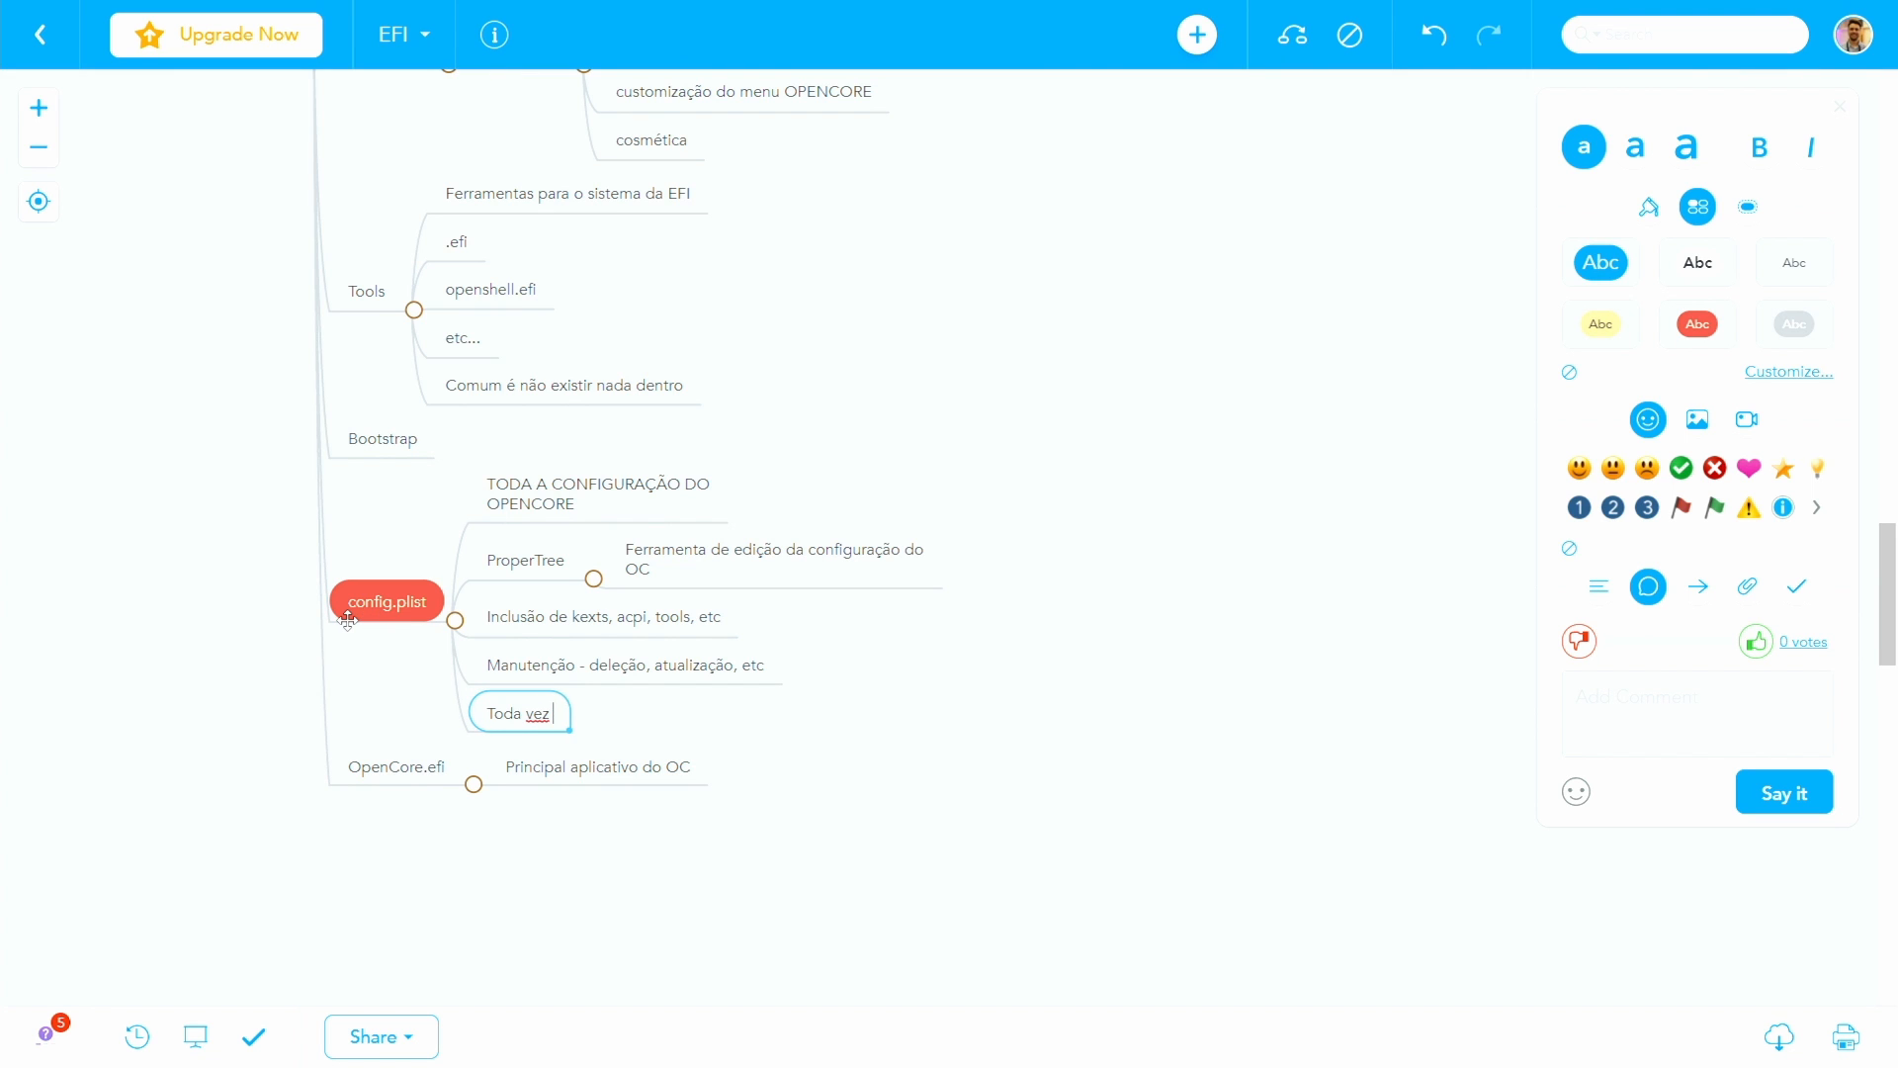
type("que a gente altera ")
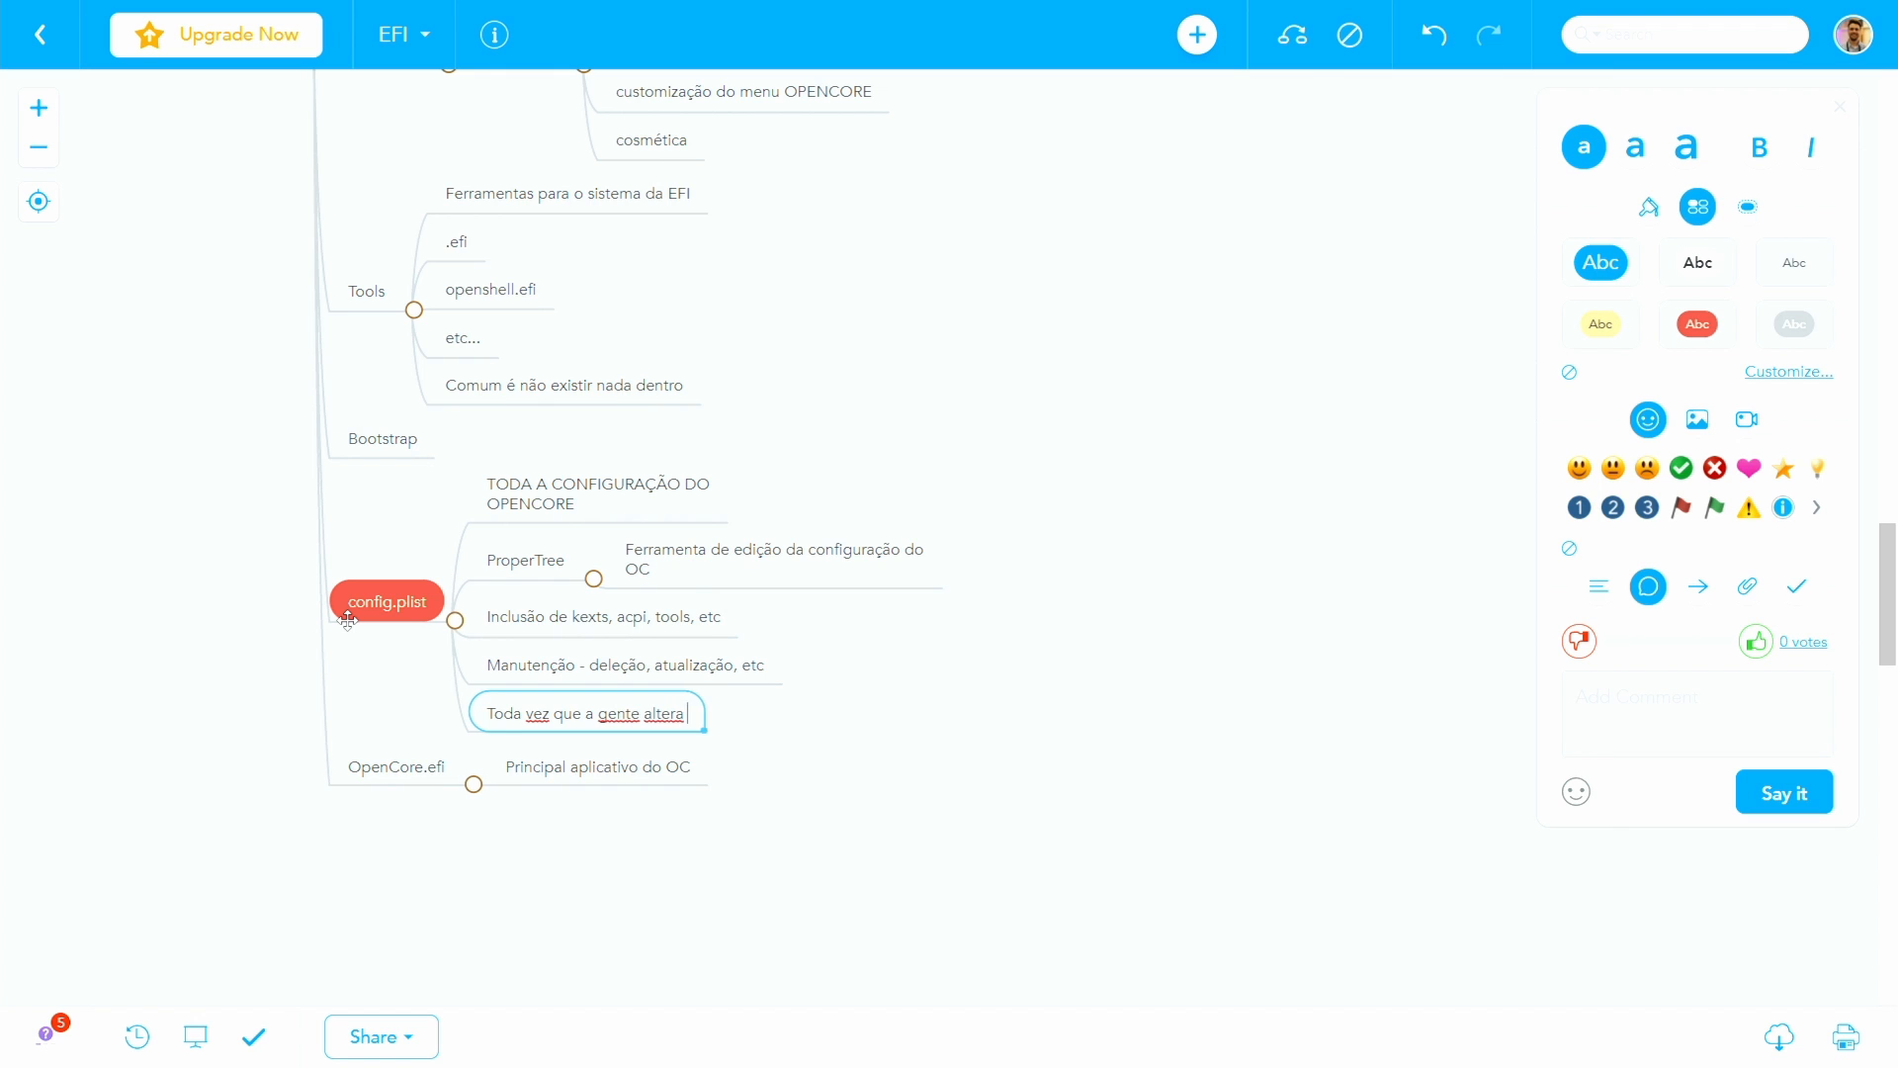
type("os arquivos da EFI, a gente ")
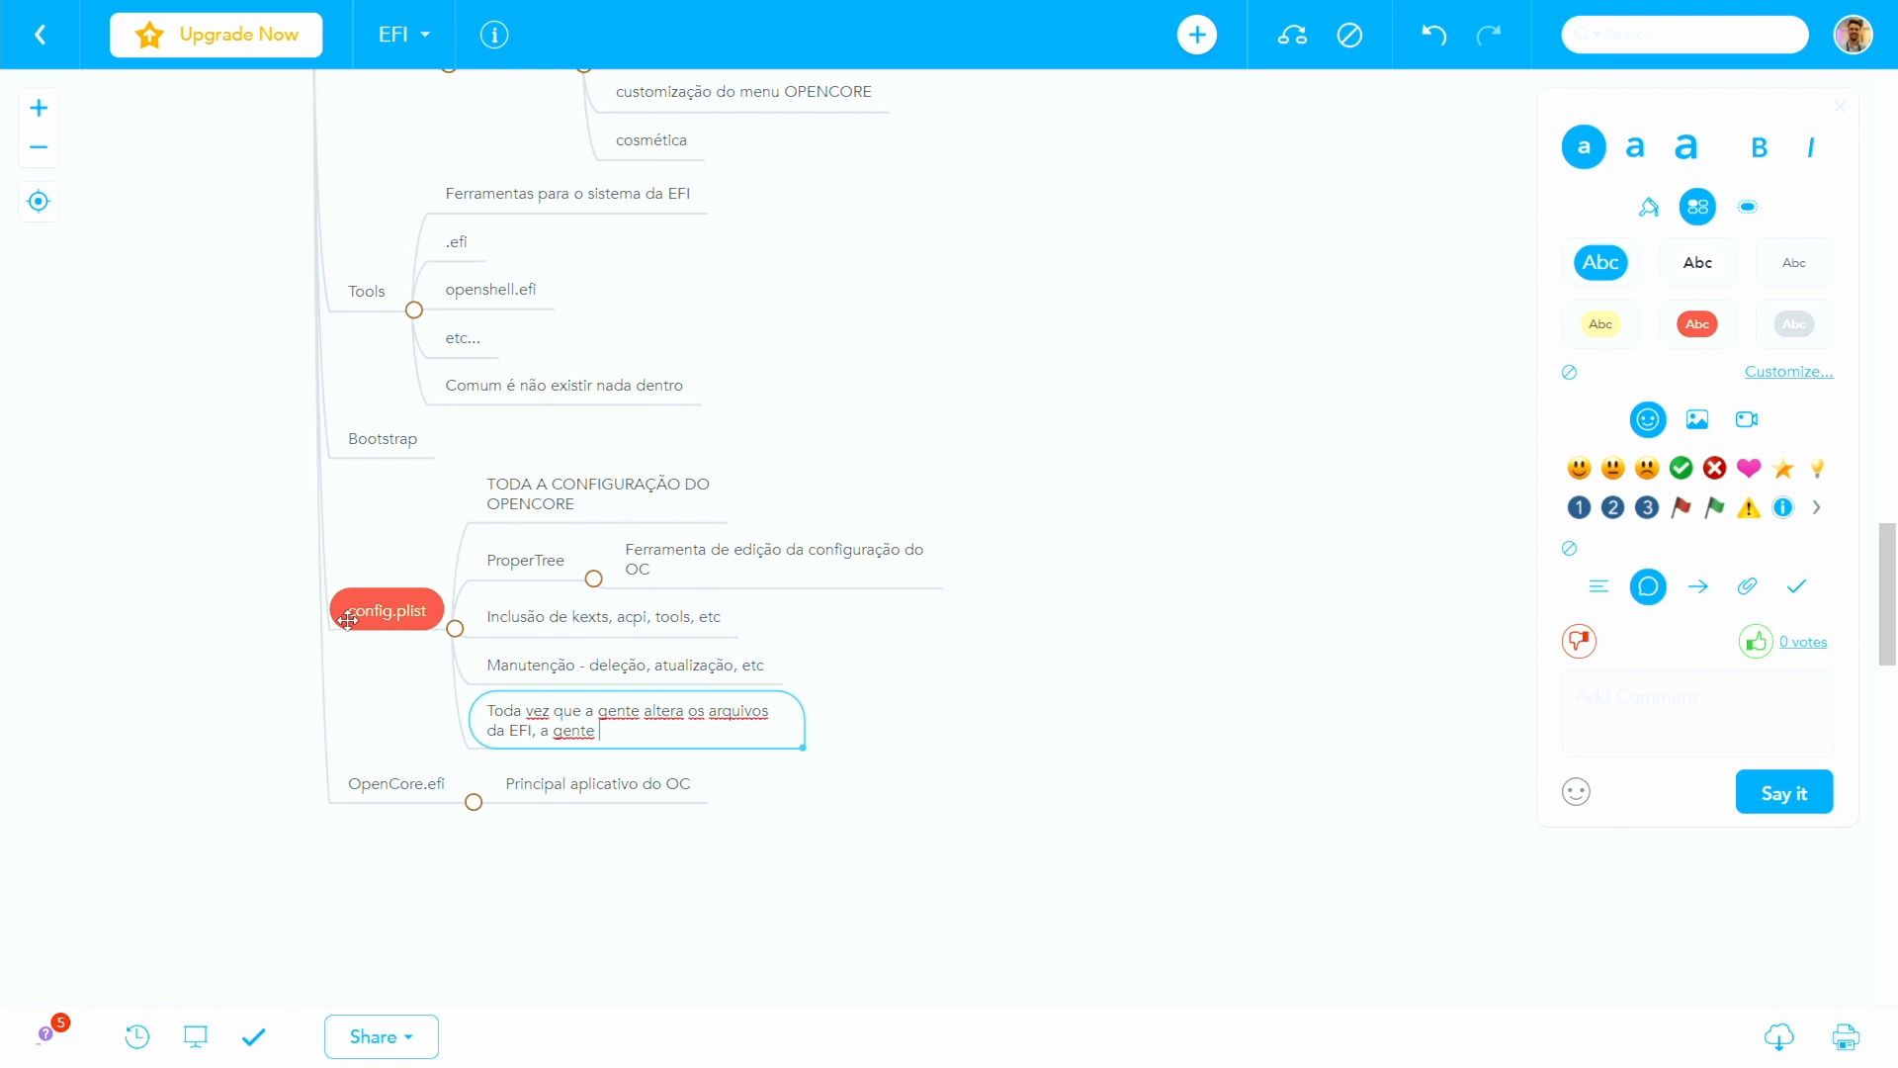
type("precisa atualizar o config.plist")
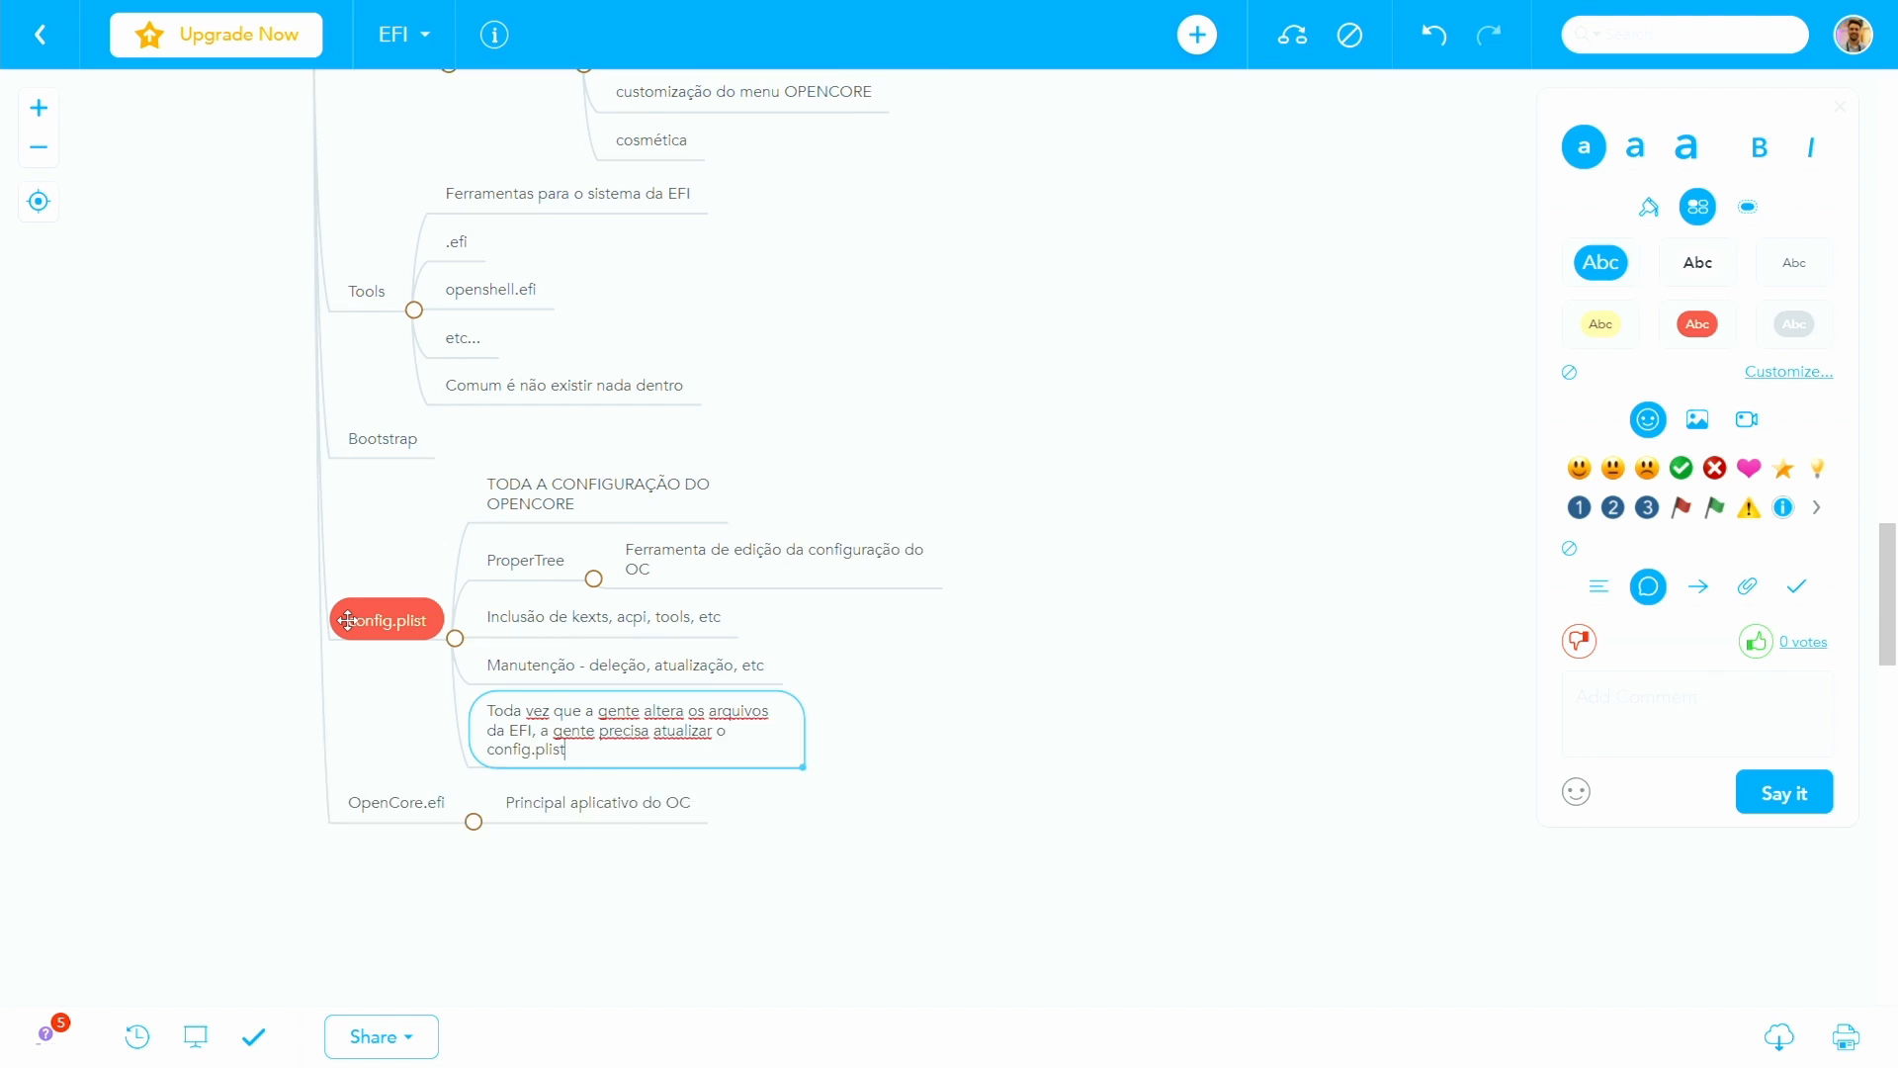
key("Return")
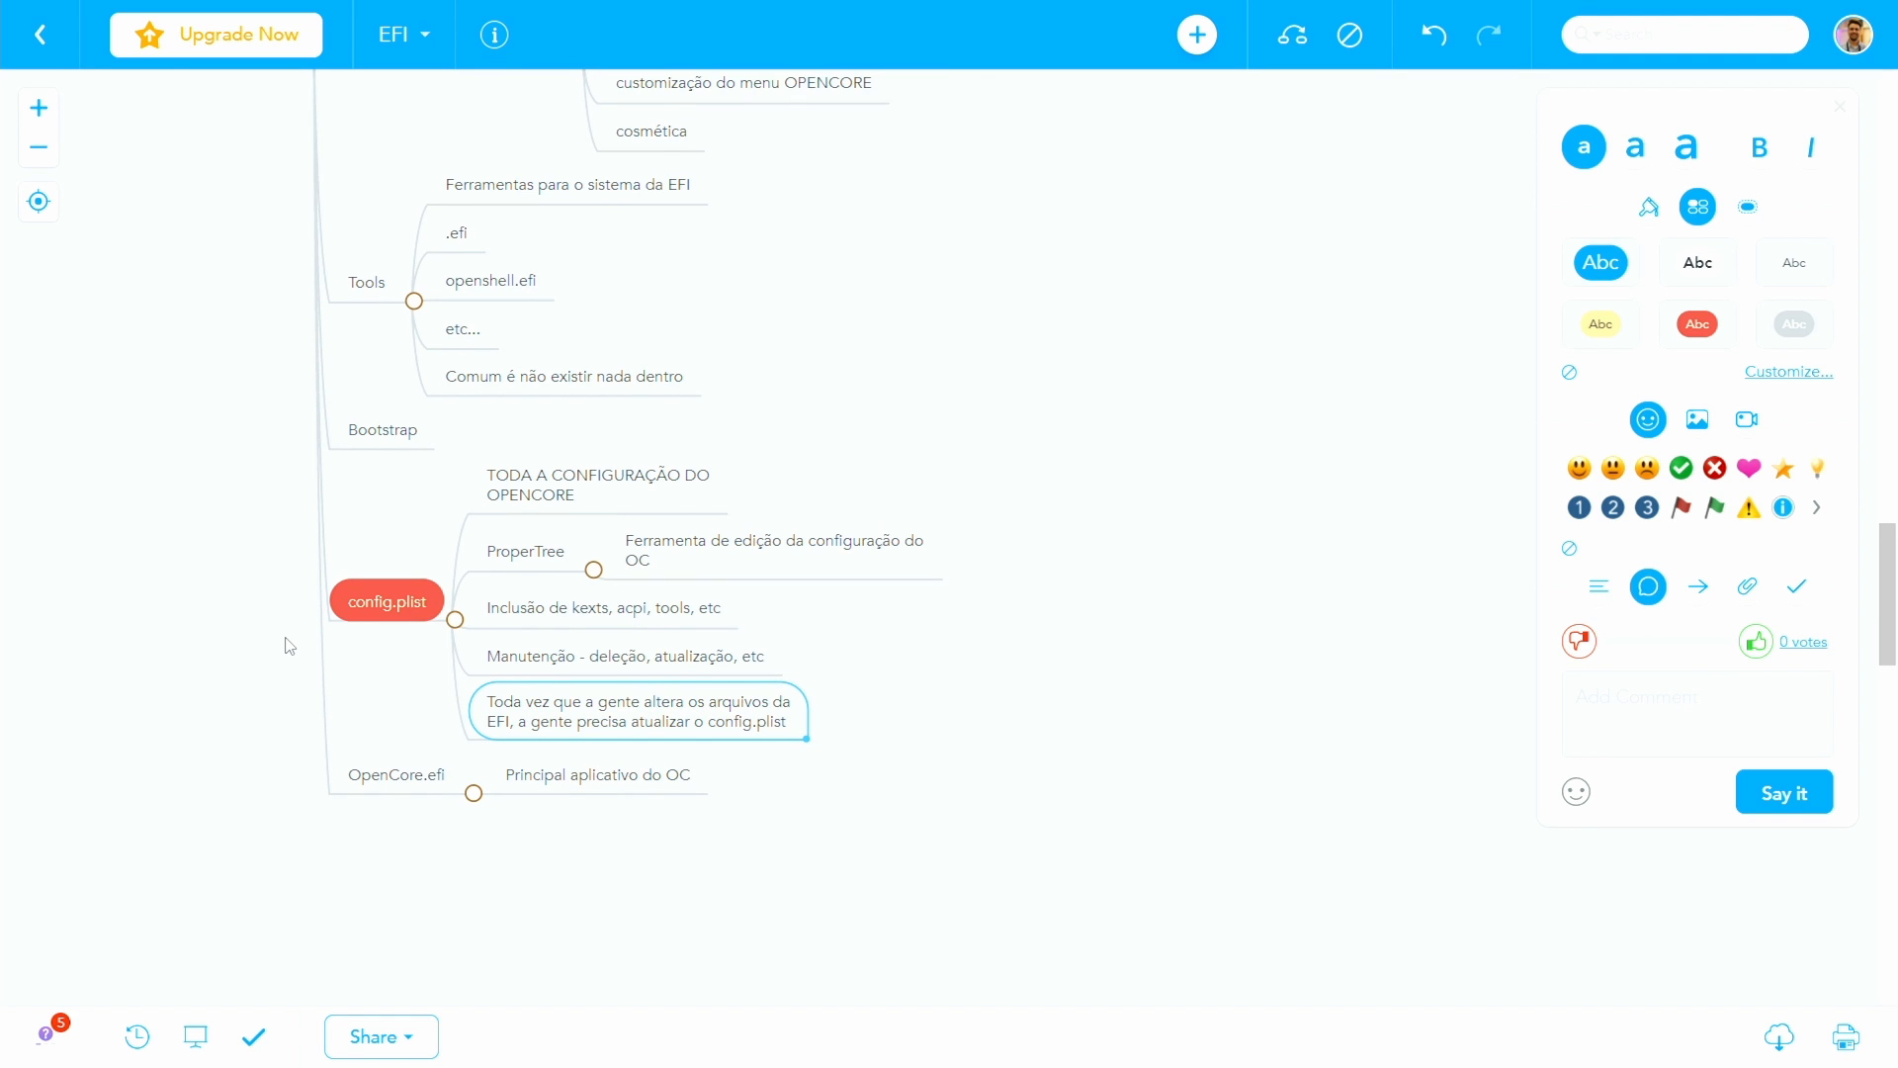
scroll(289, 645, "up", 1)
scroll(294, 679, "up", 5)
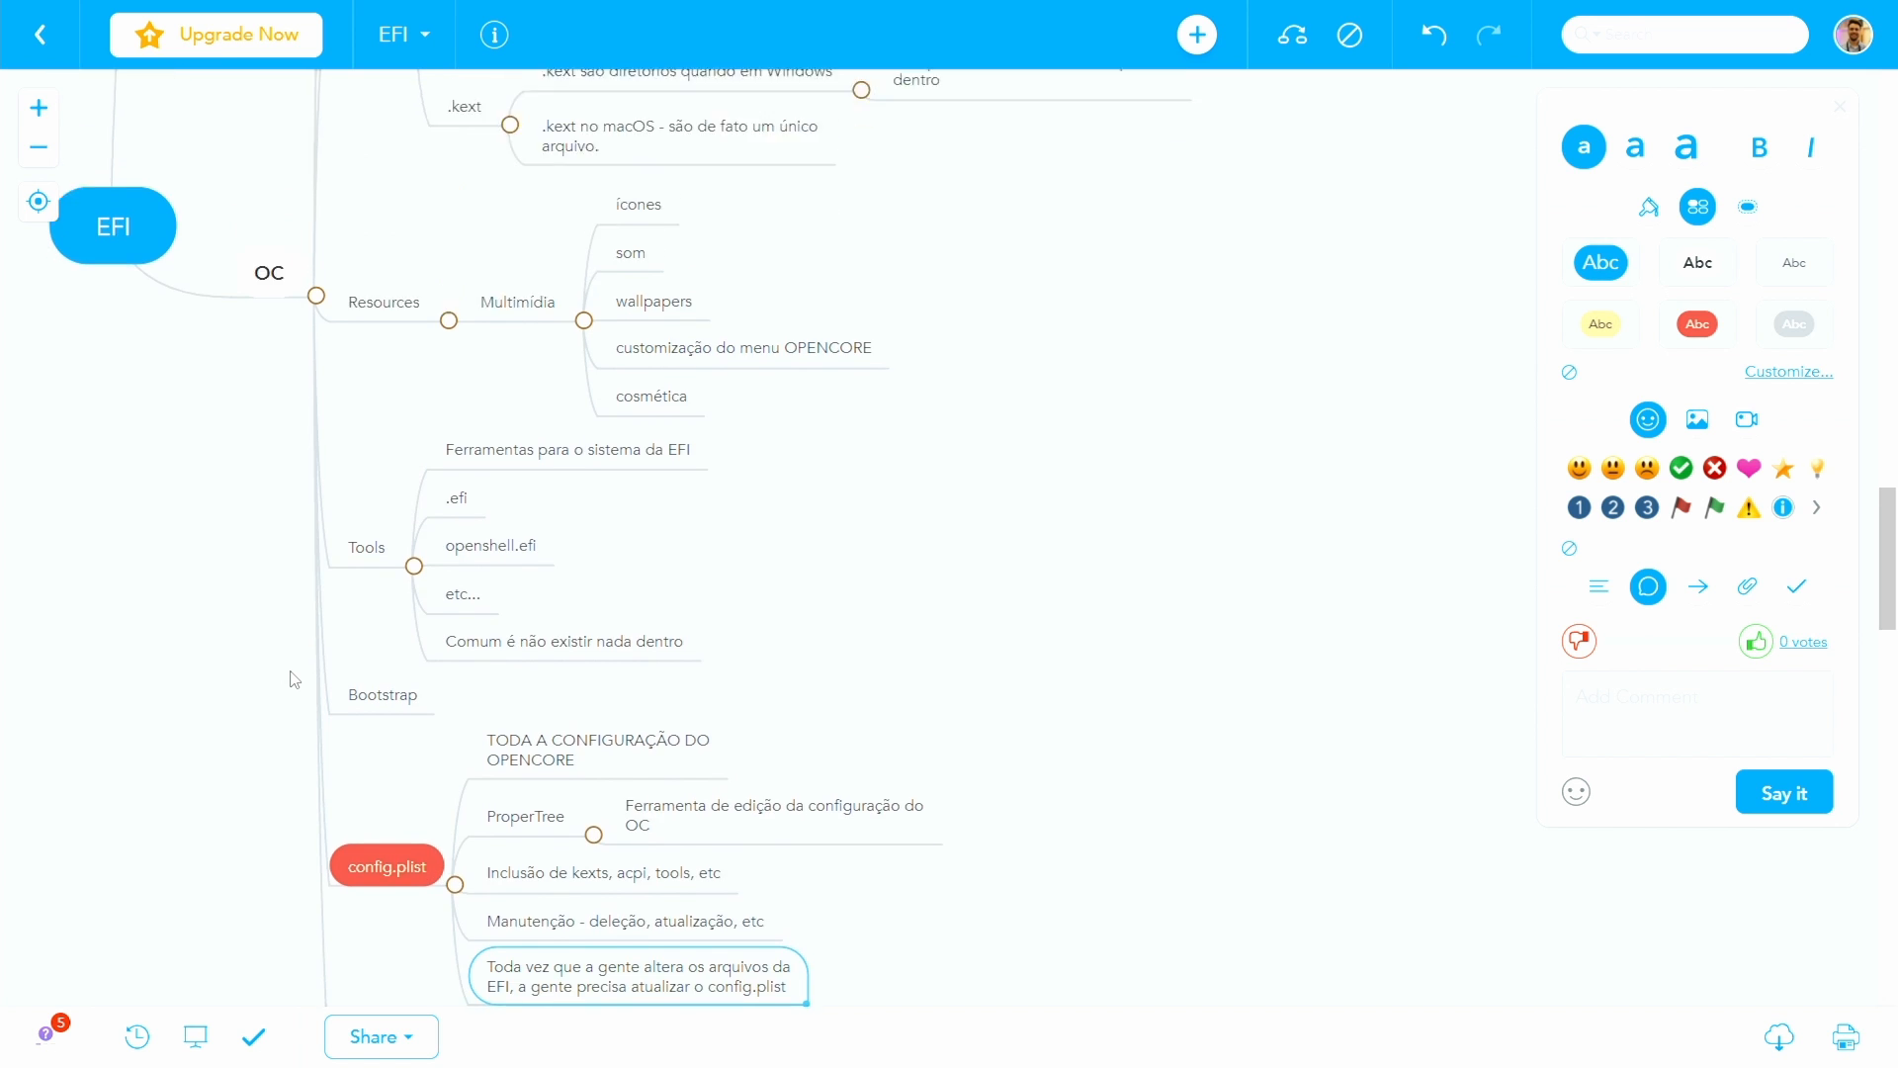
scroll(293, 678, "up", 2)
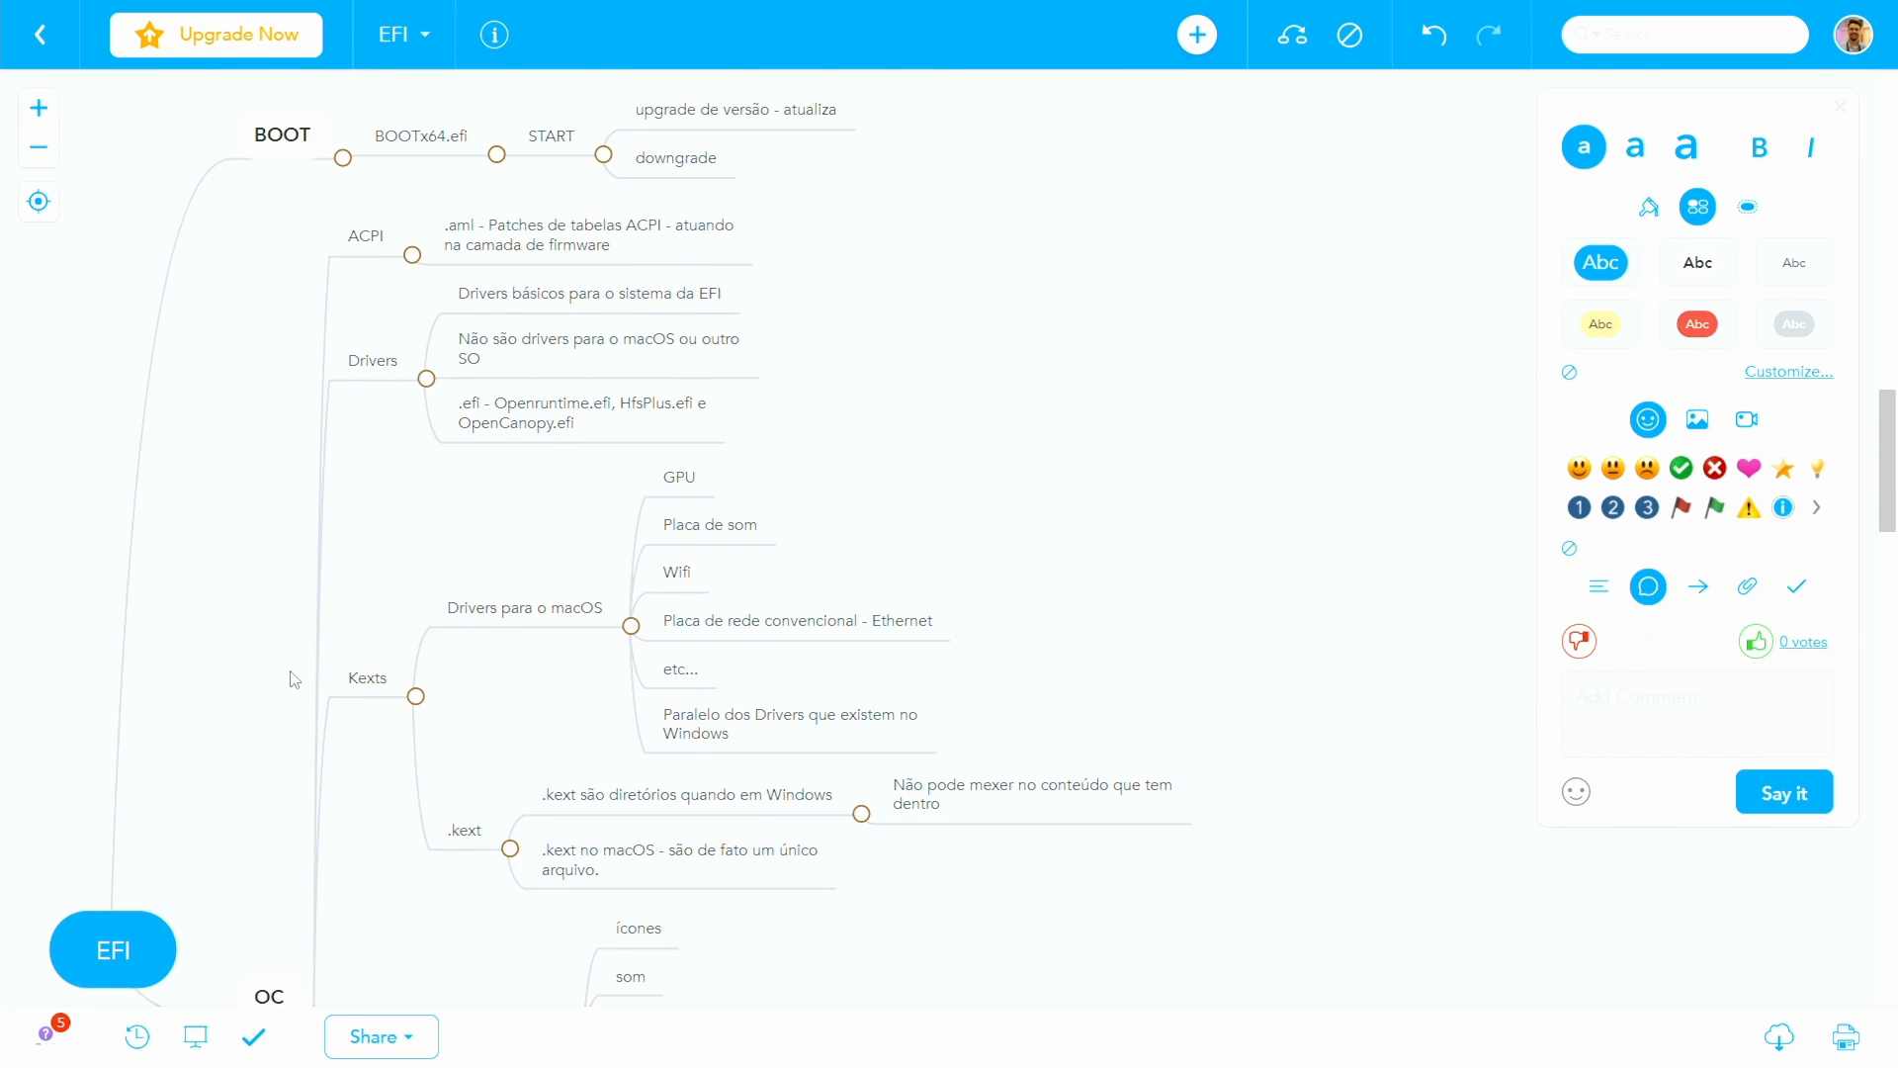
scroll(293, 678, "down", 8)
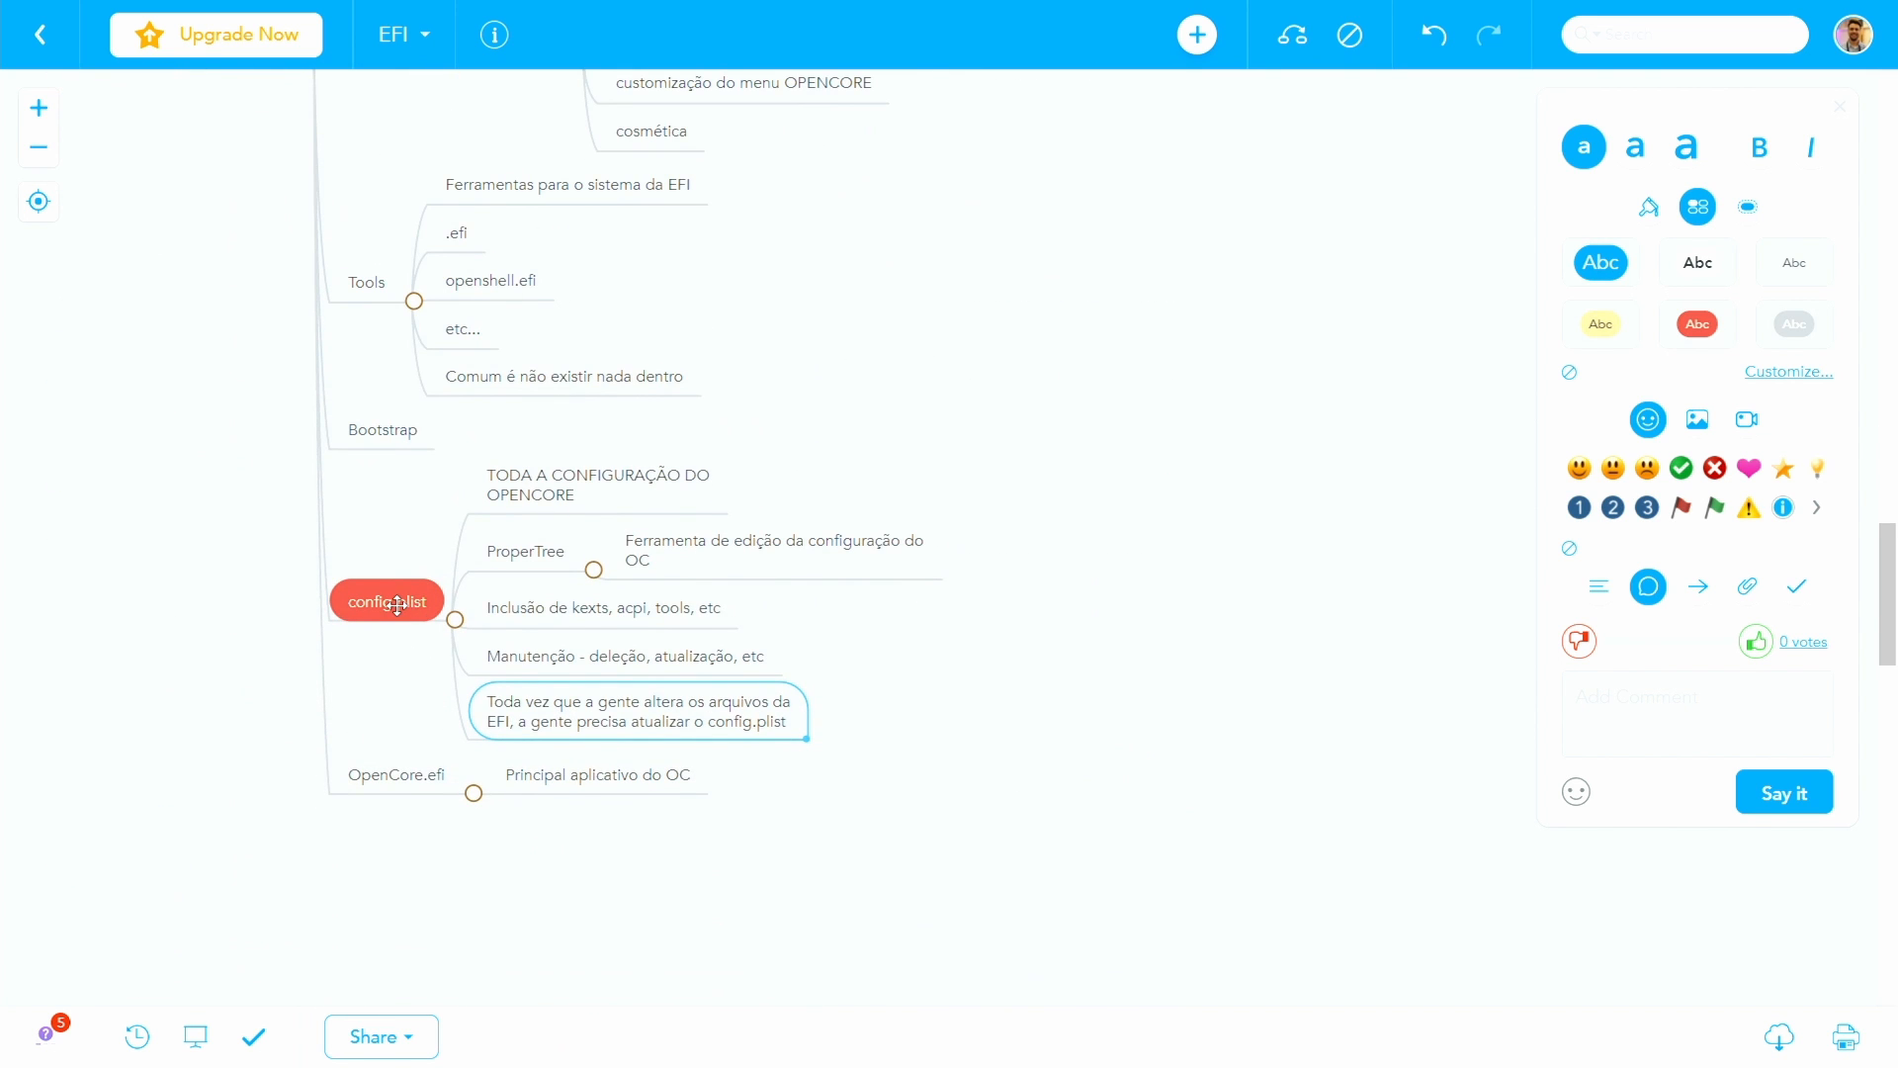
left_click(395, 605)
key("Tab")
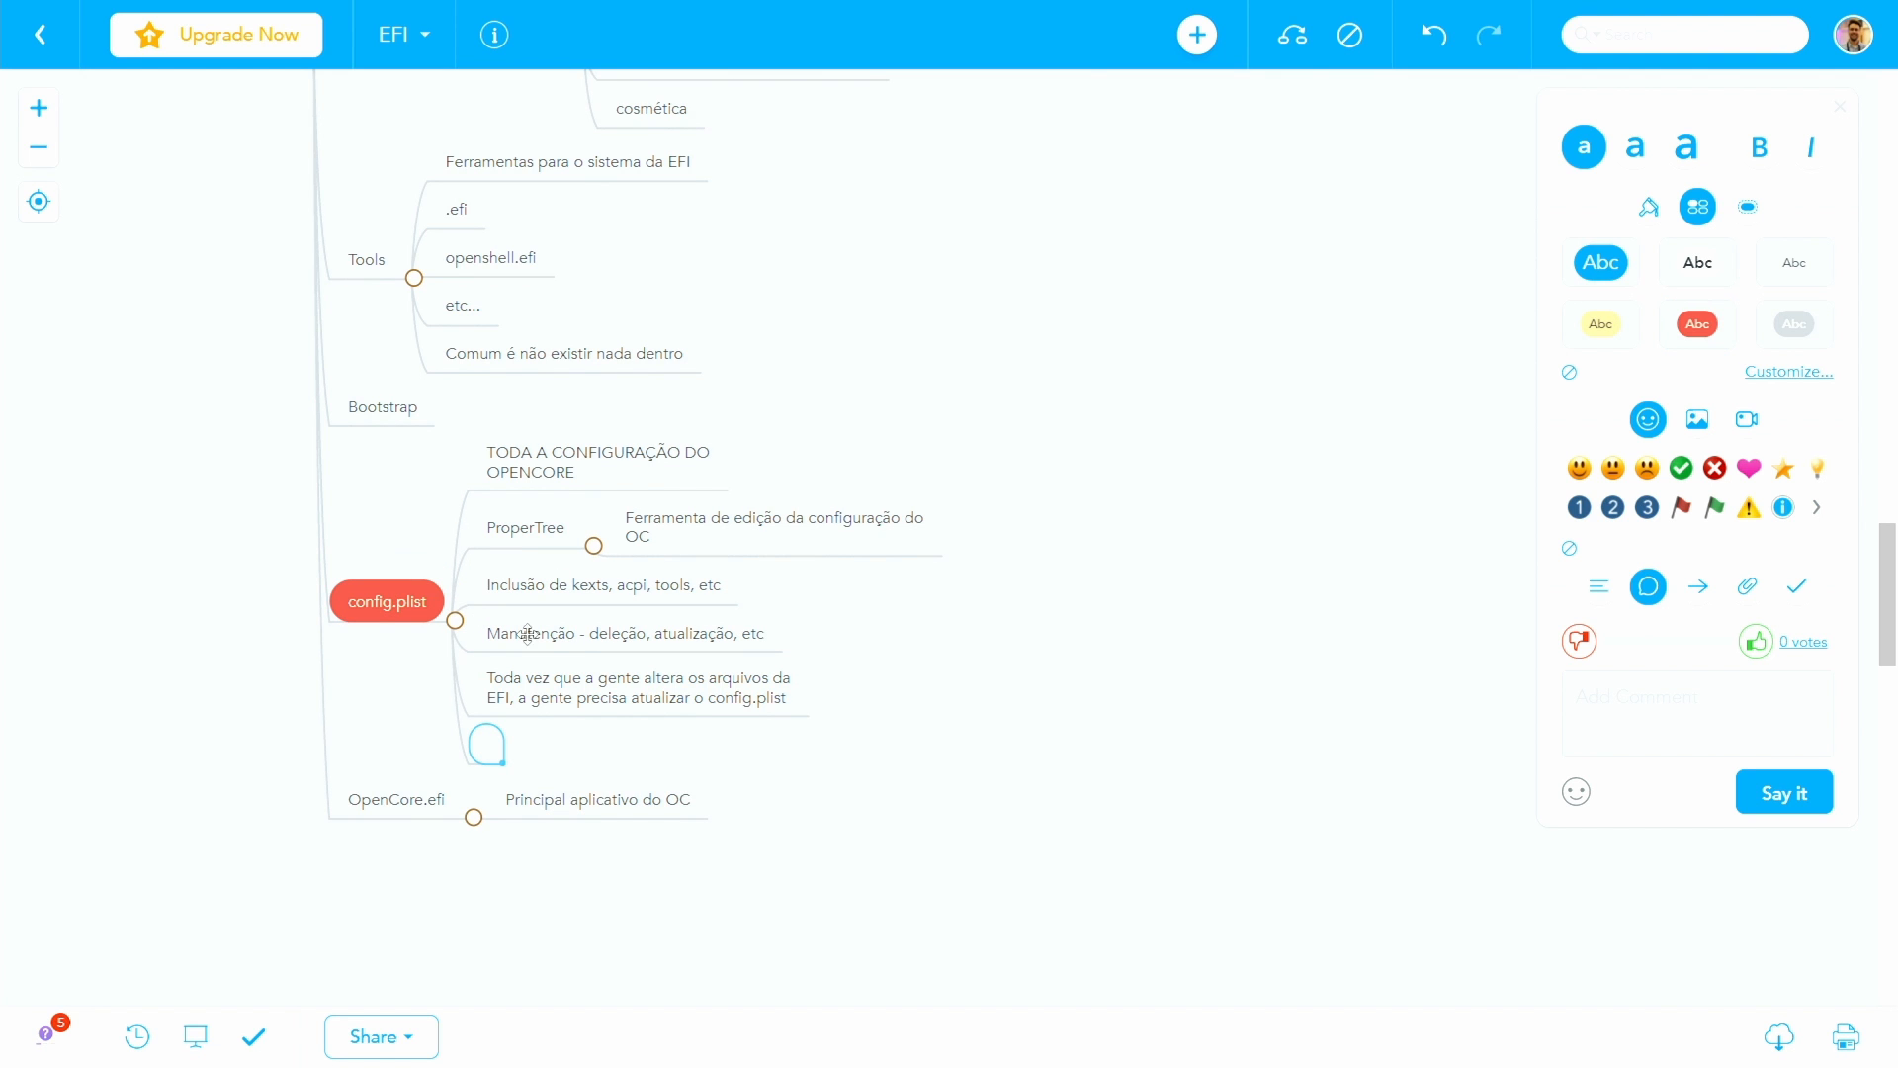
scroll(369, 401, "up", 3)
scroll(369, 400, "up", 4)
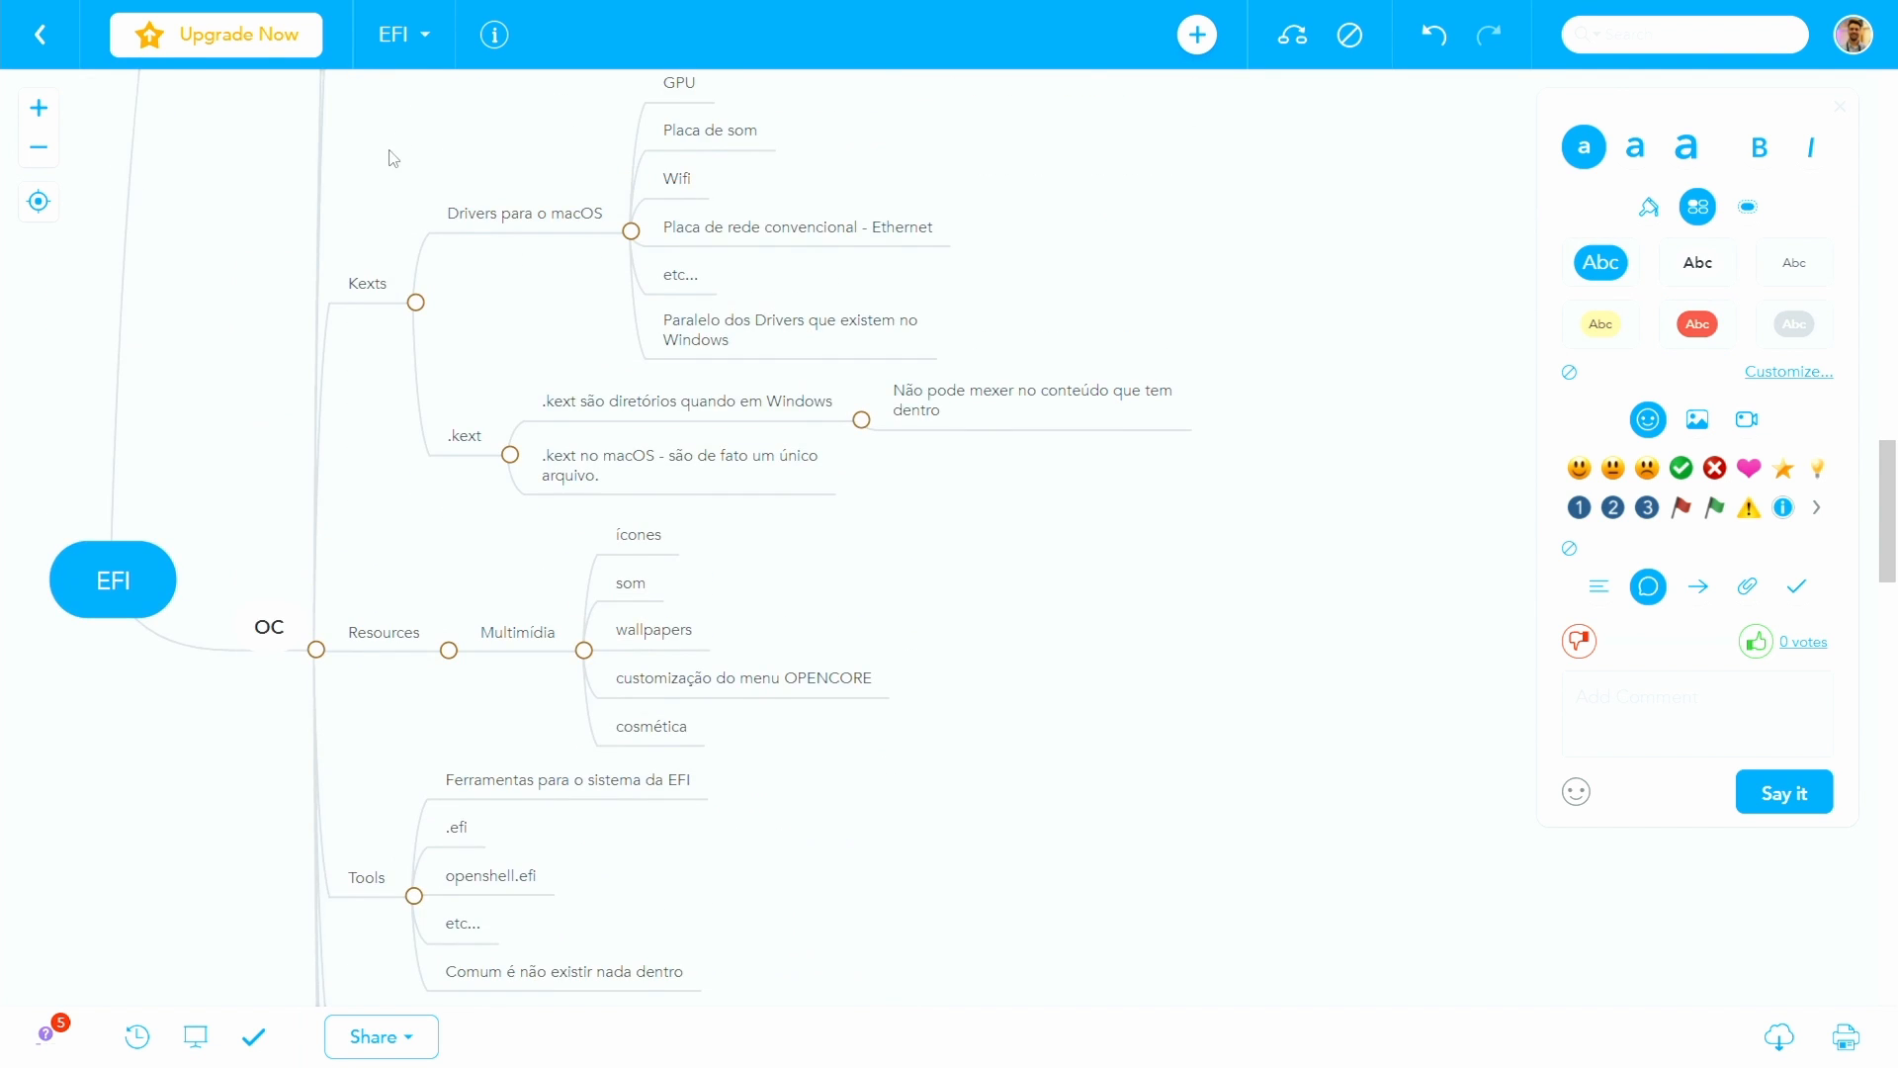
scroll(360, 598, "down", 1)
scroll(360, 598, "down", 5)
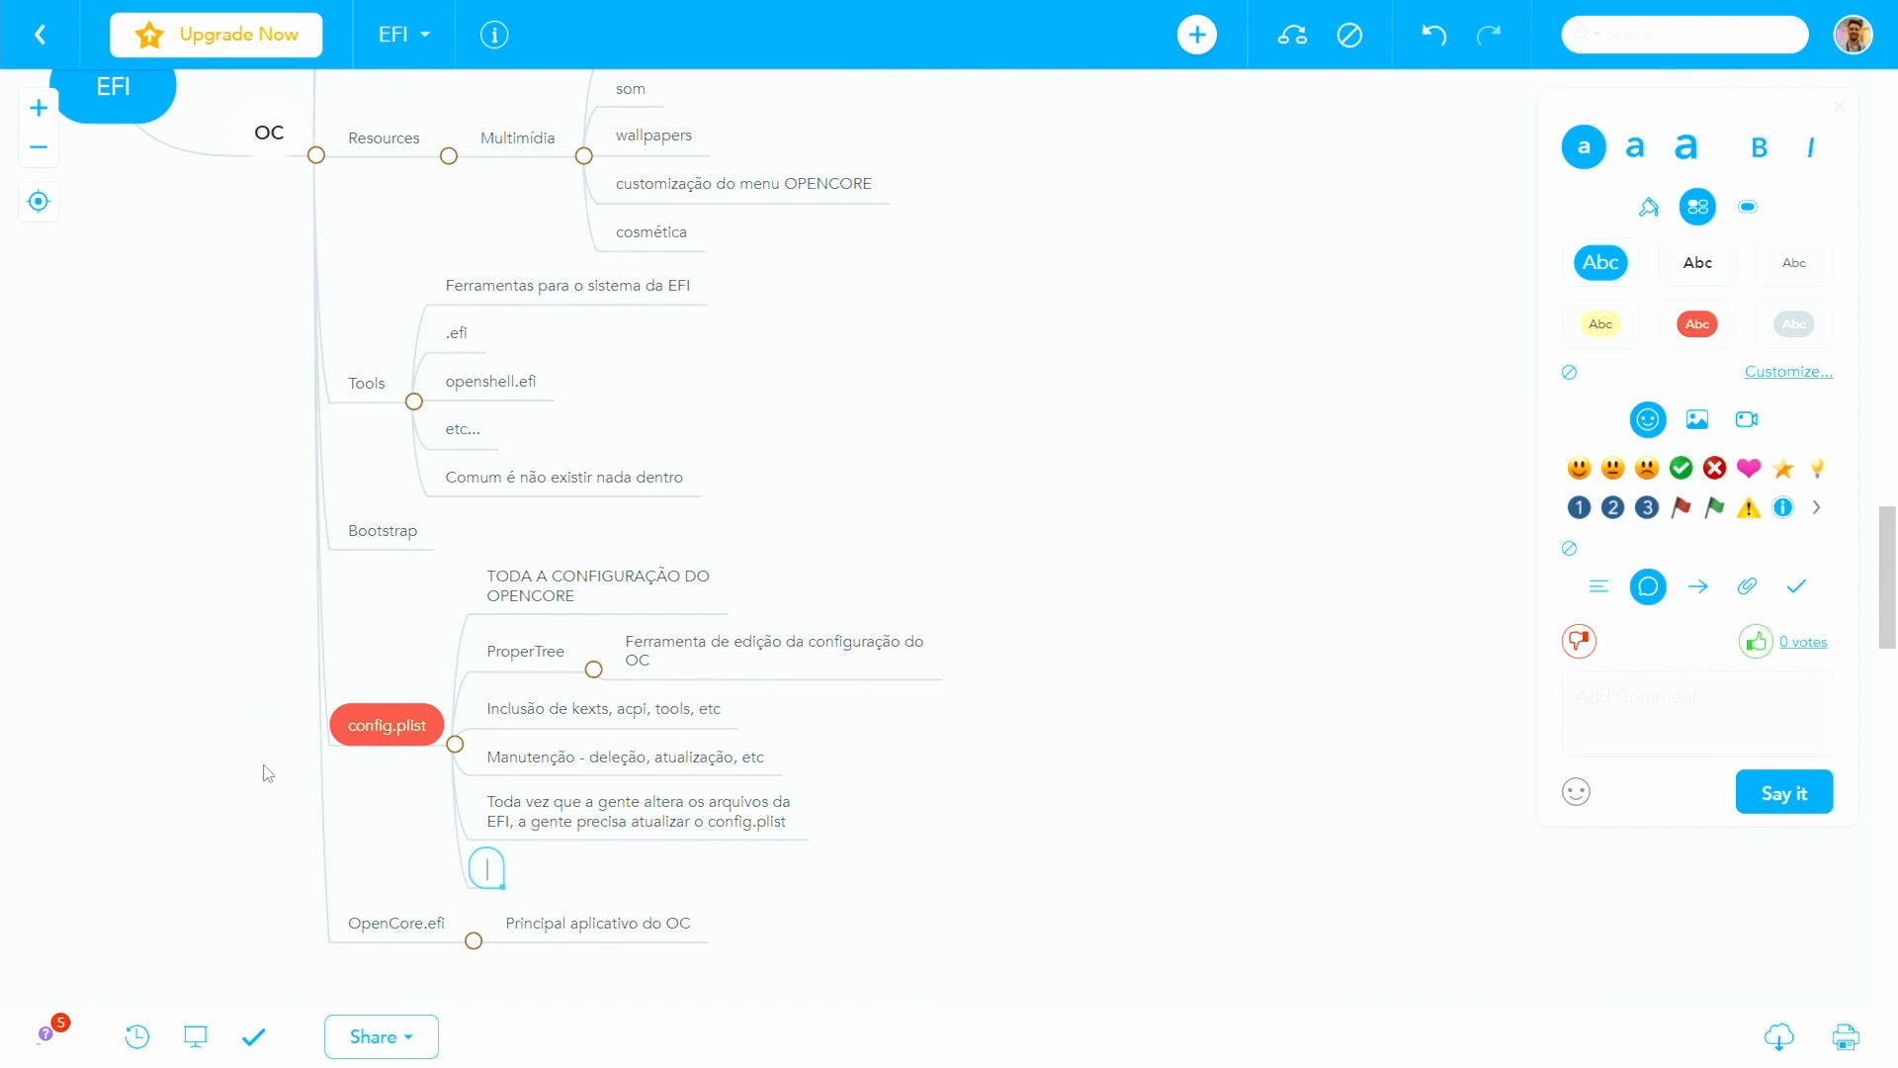
- Apply the yellow filled topic style to "TODA A CONFIGURAÇÃO DO OPENCORE" in the config.plist branch
left_click(586, 588)
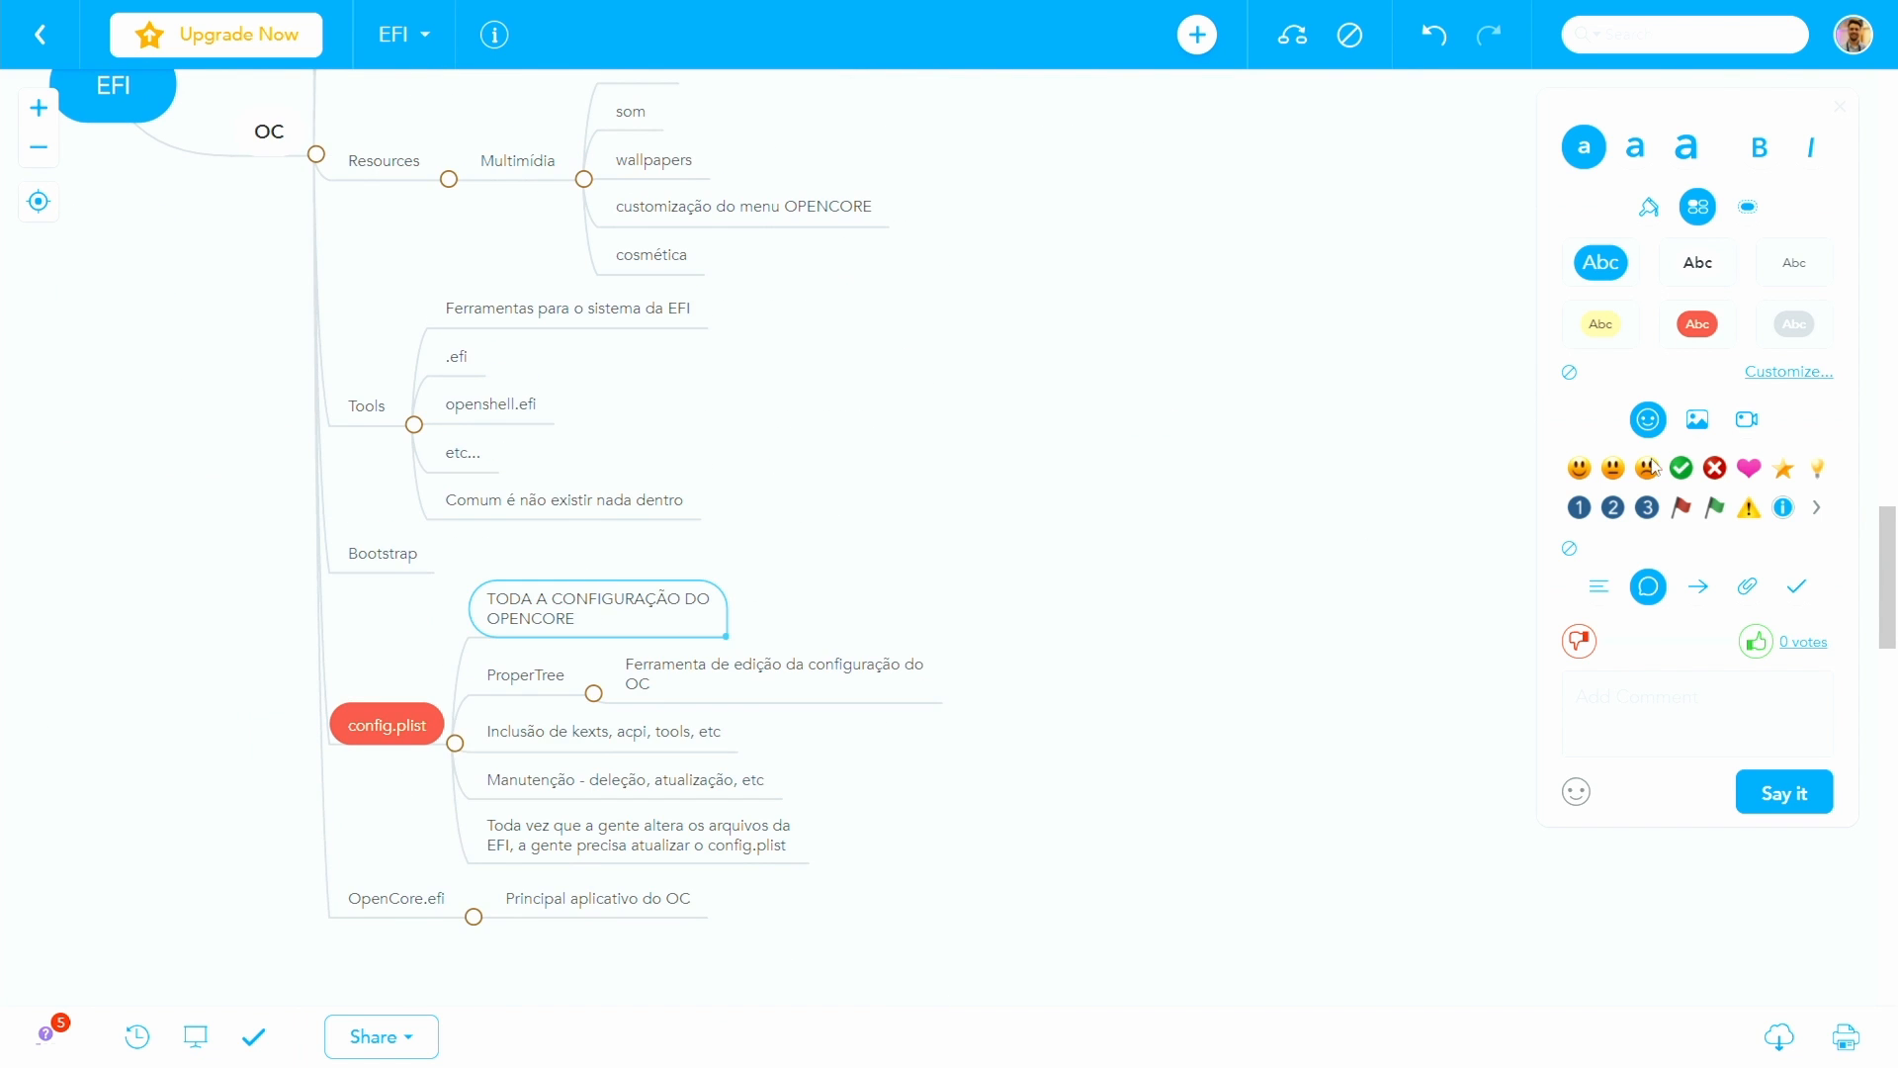
left_click(1587, 329)
- Add the topic "Boot, APFS, Segurança, Drivers, TUDO!" as the last item under config.plist
scroll(394, 601, "down", 1)
left_click(394, 601)
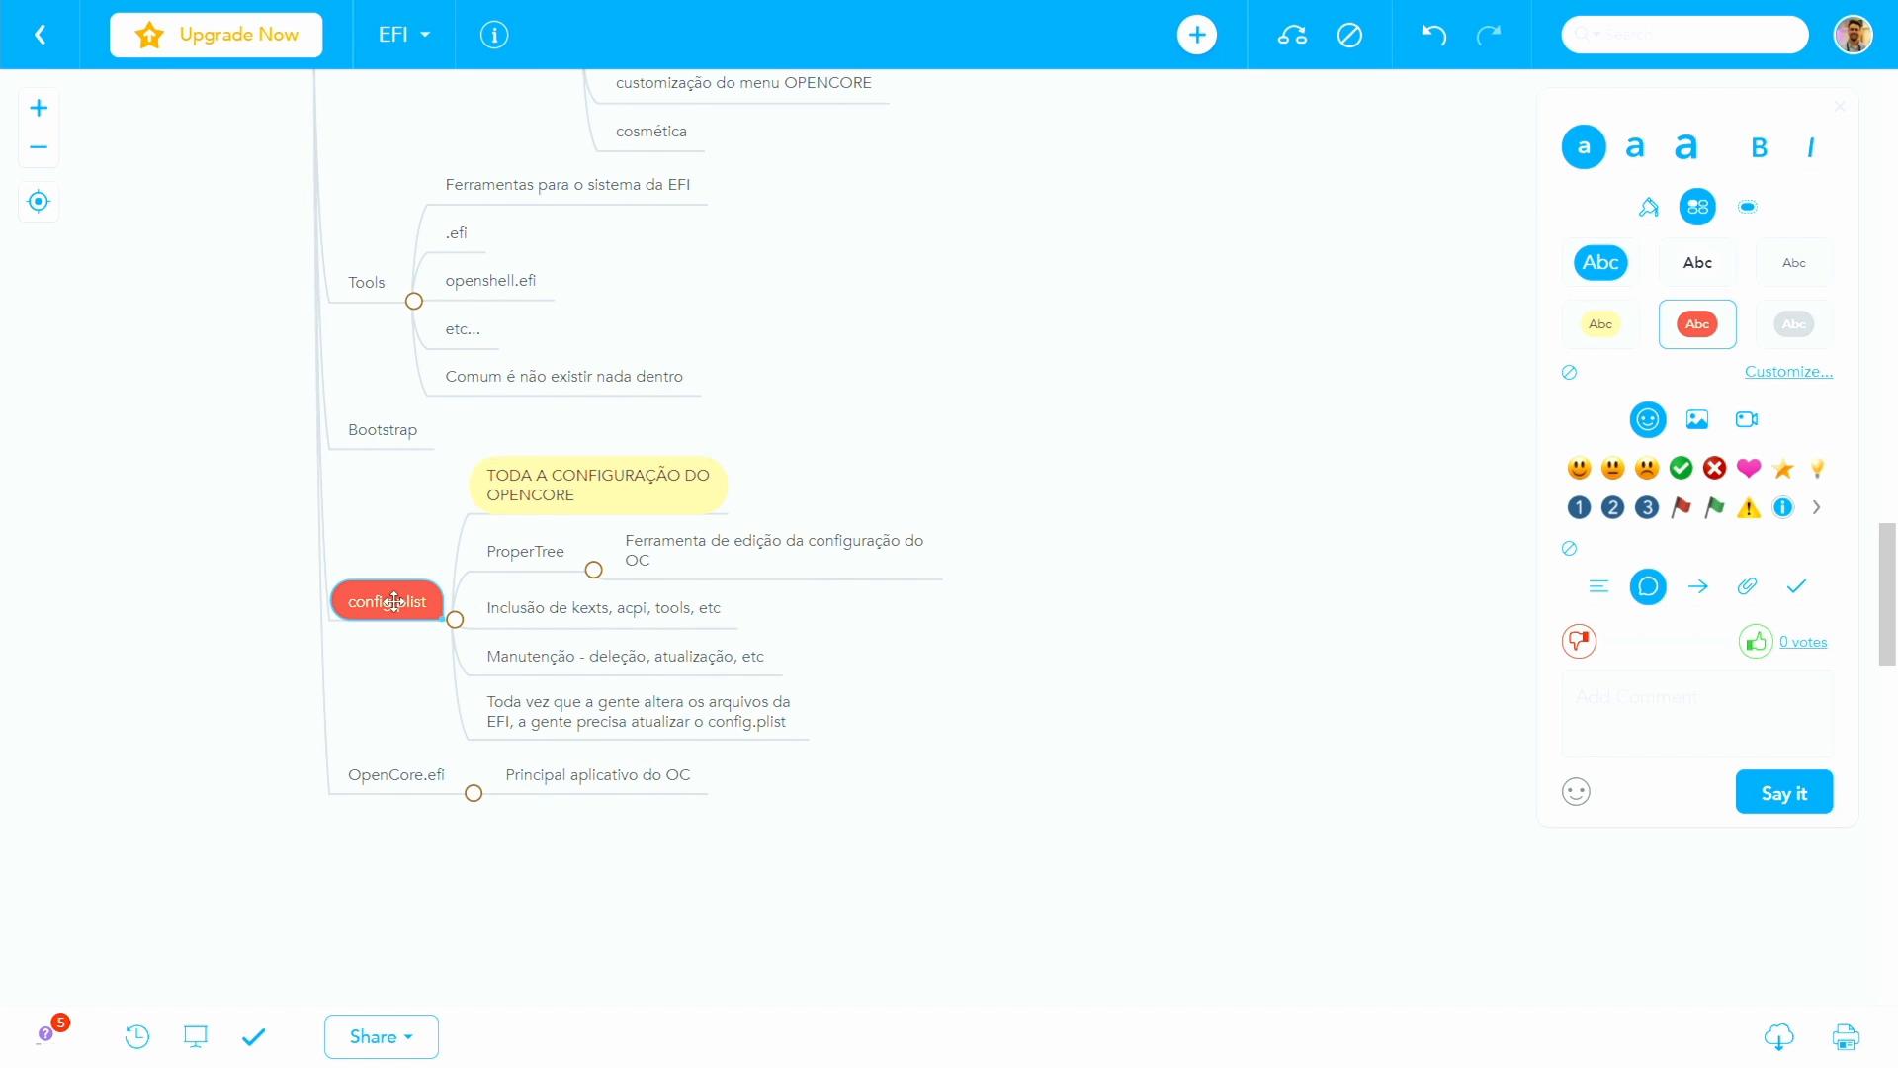
key("Tab")
type("Boot,")
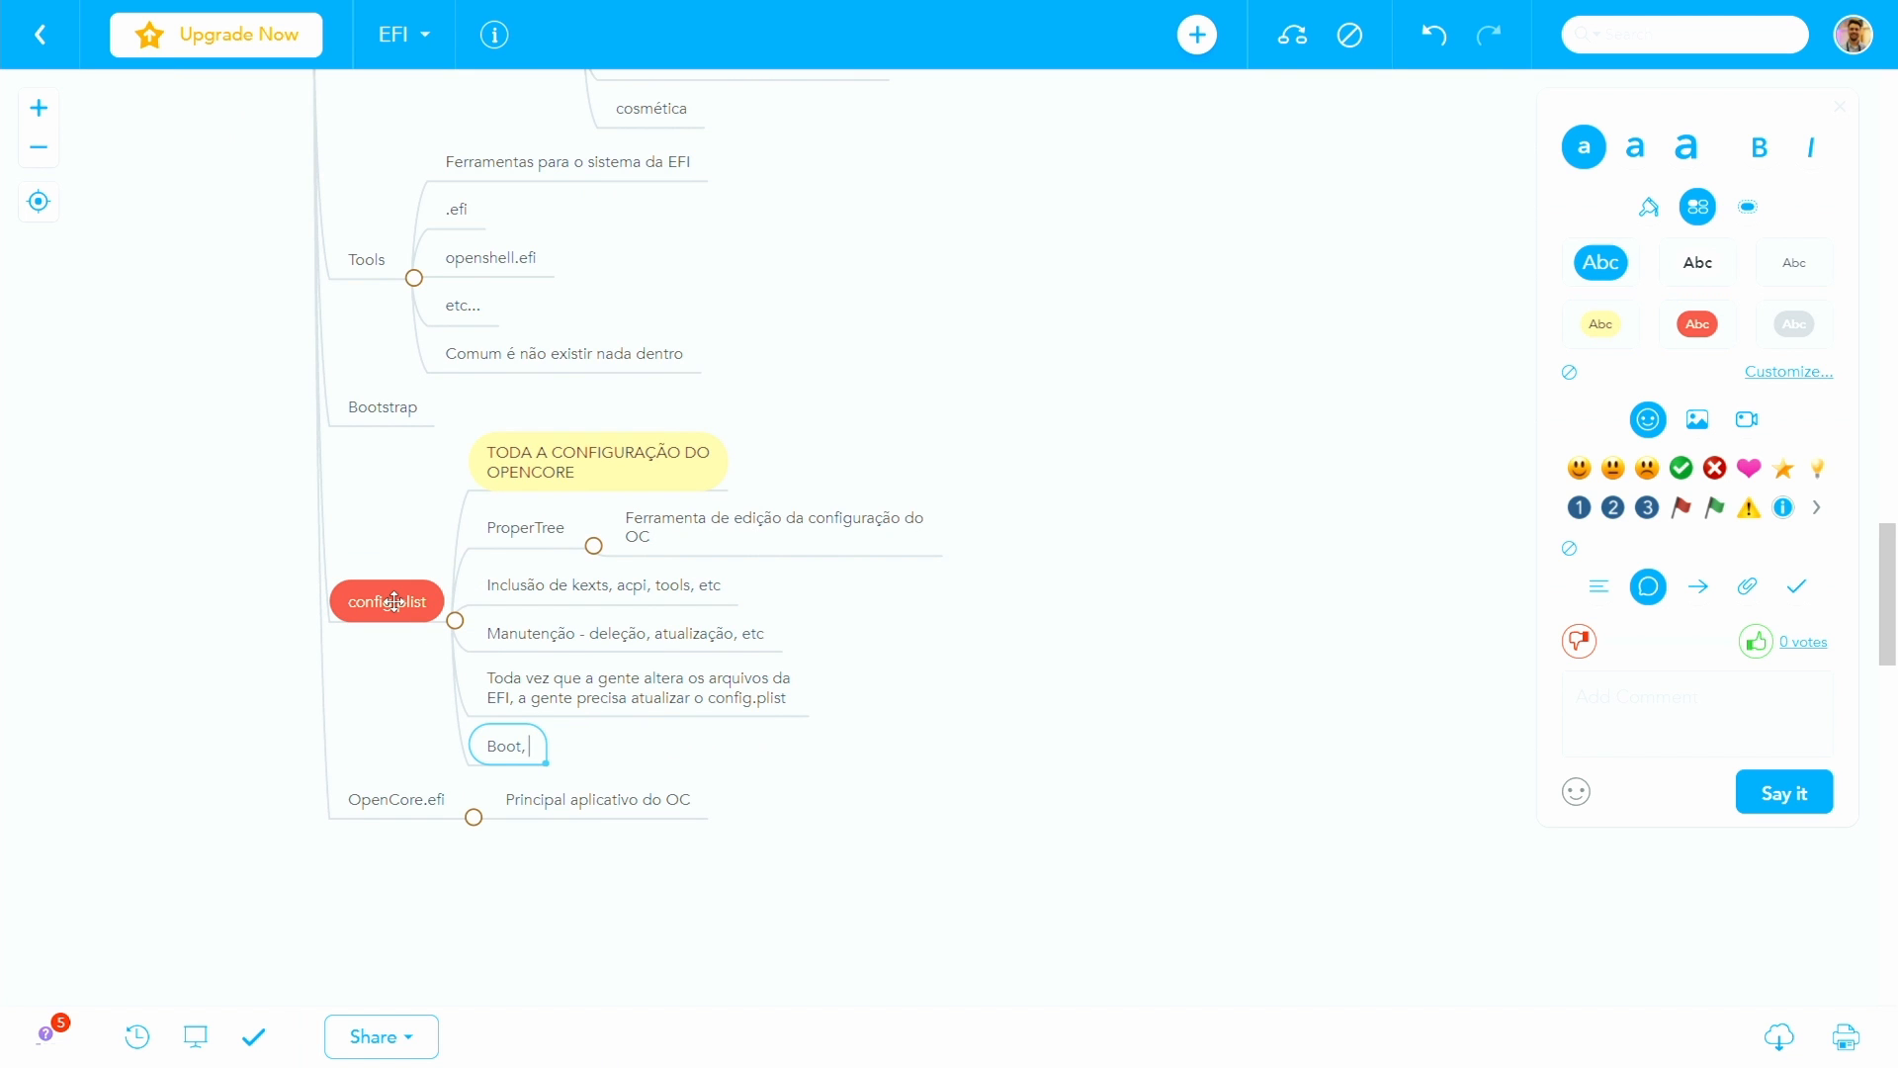
type("APFS, Segurança,")
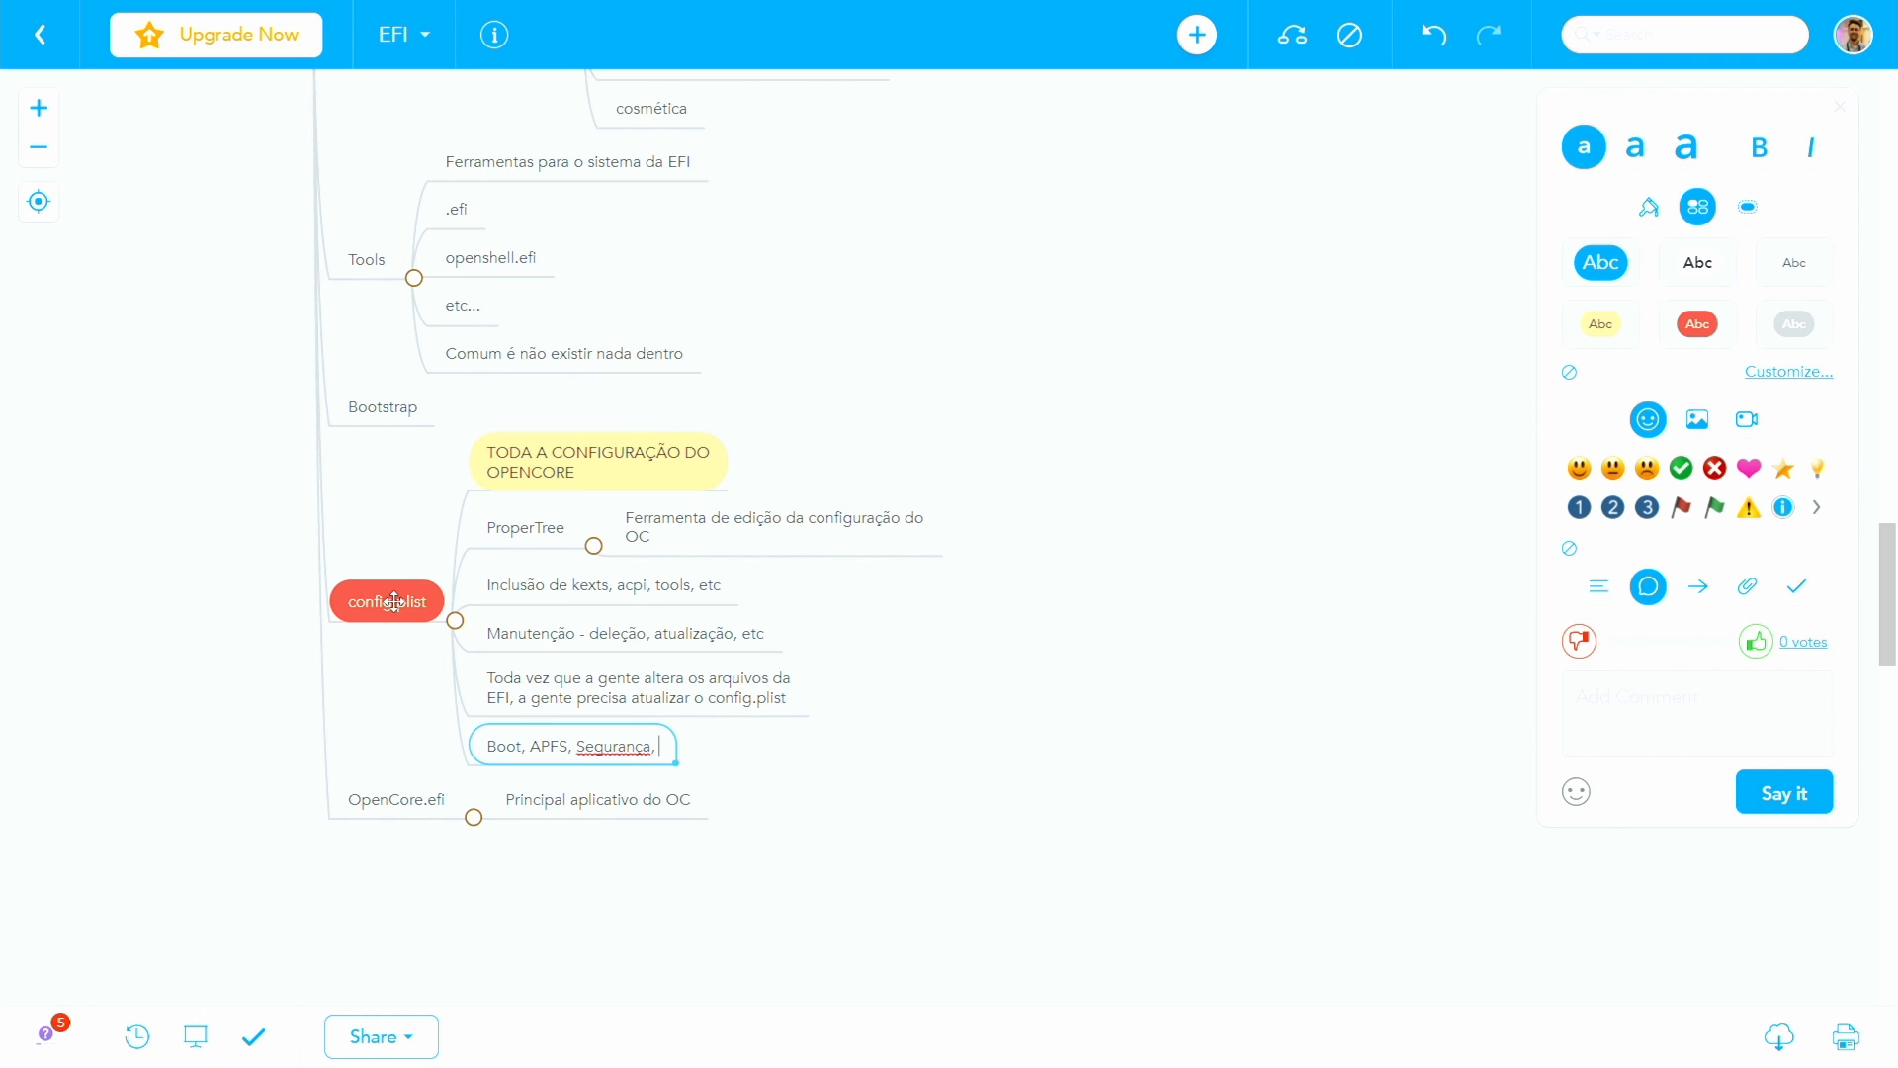
type(" Drivers, TUDO!")
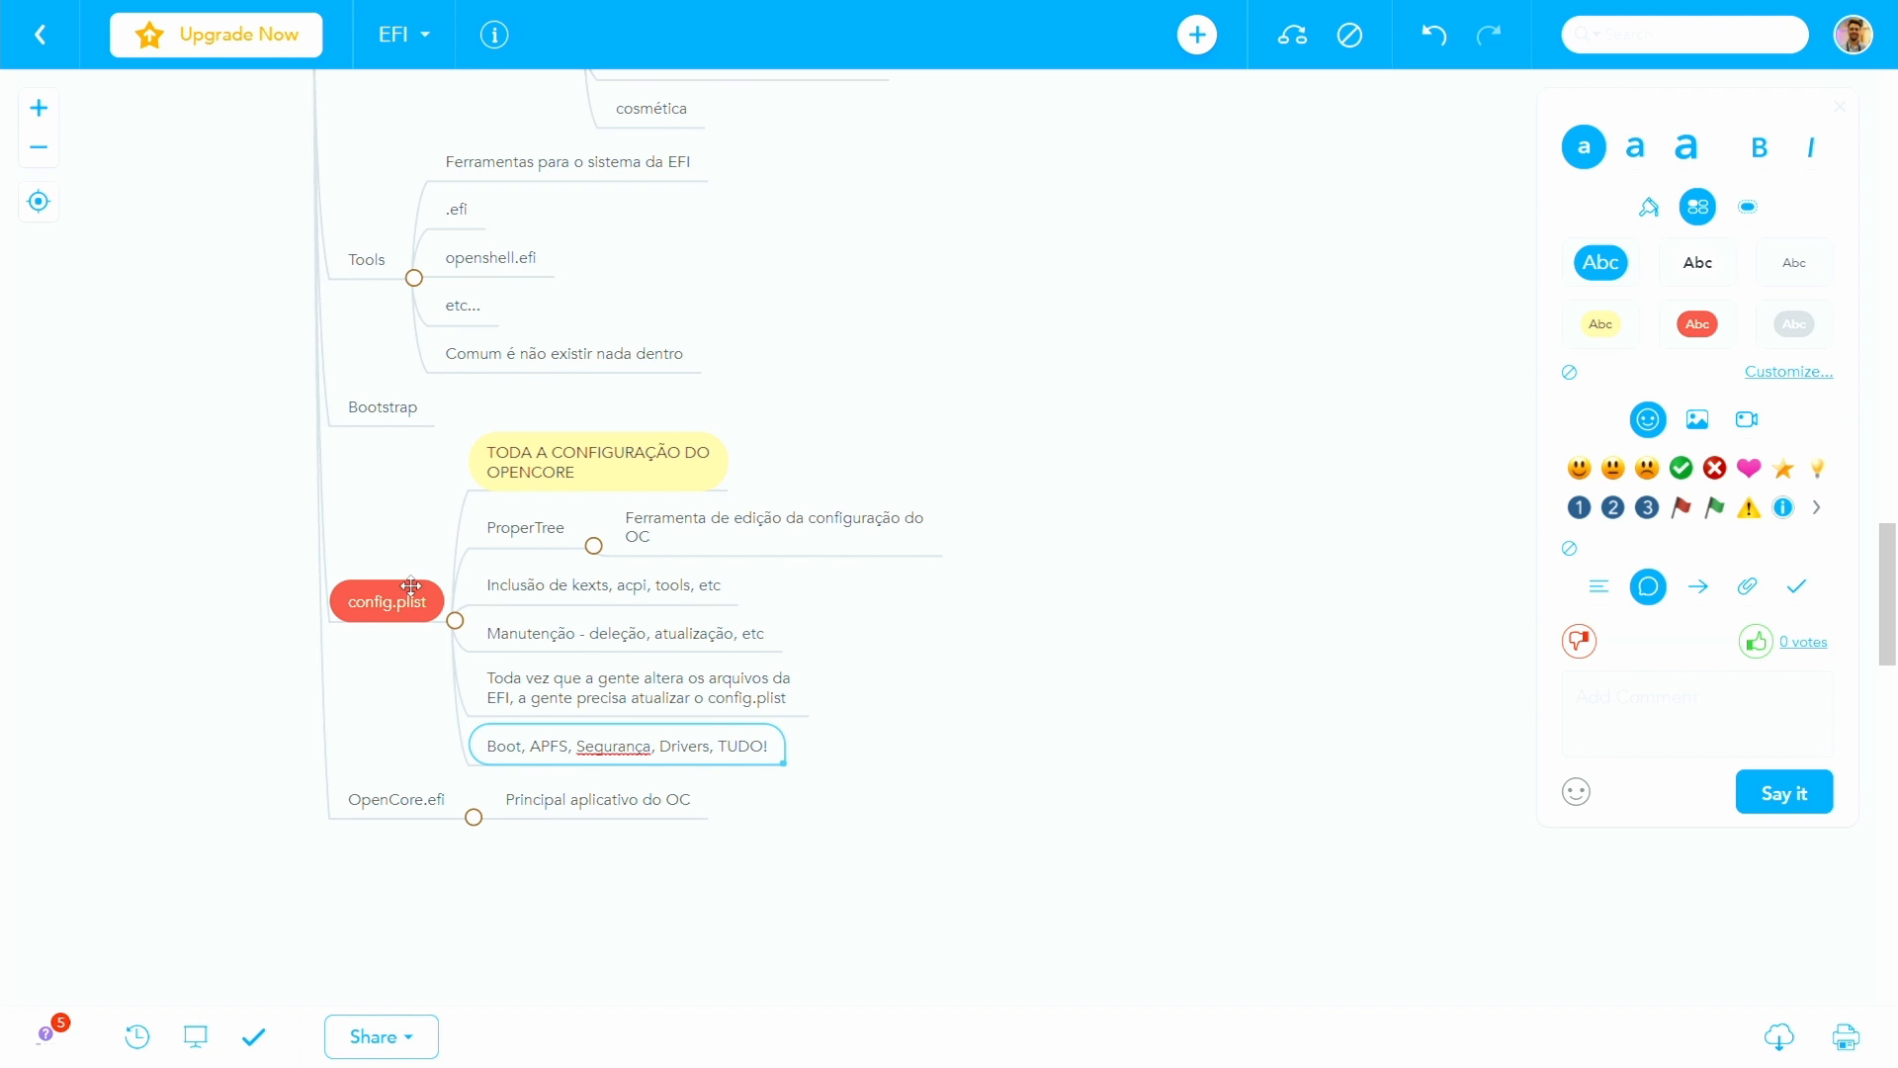
left_click(178, 609)
- Apply the grey filled topic style to BOOTx64.efi in the BOOT branch
scroll(178, 609, "up", 8)
scroll(110, 680, "up", 5)
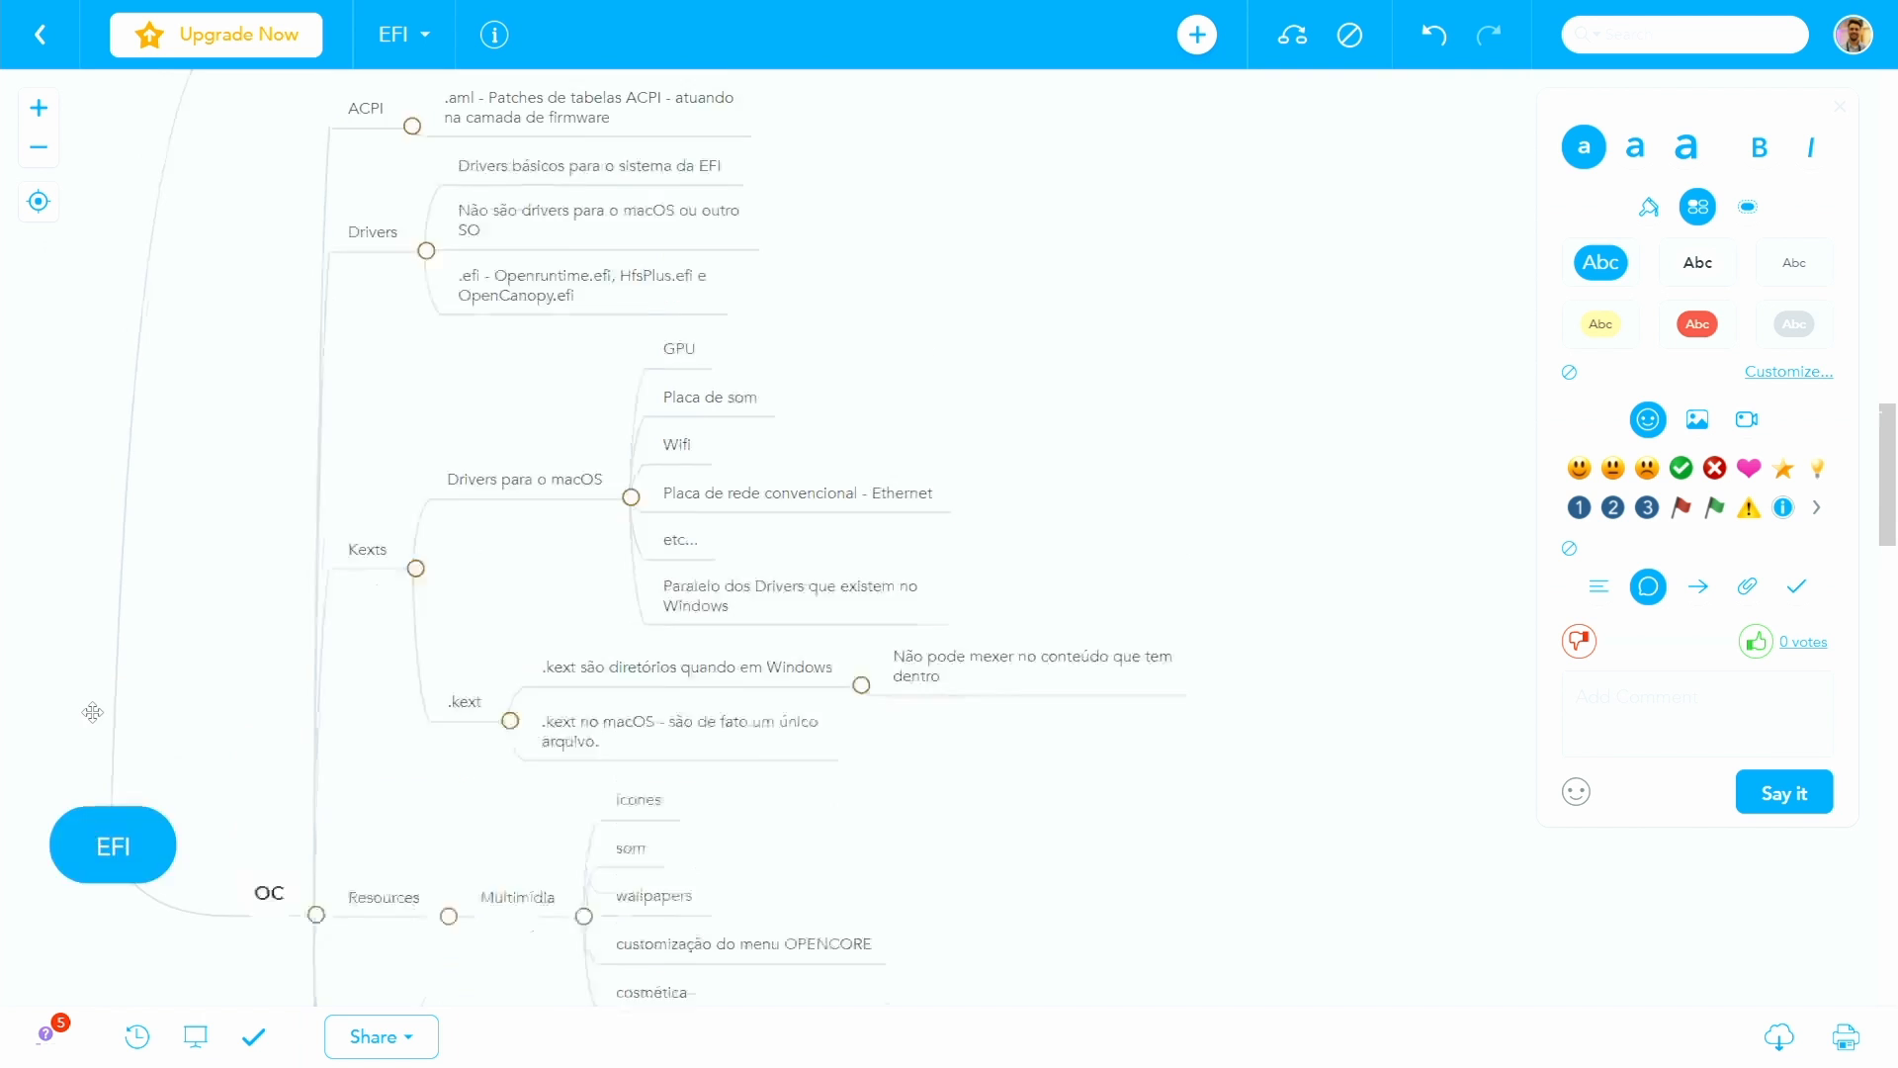
left_click(282, 364)
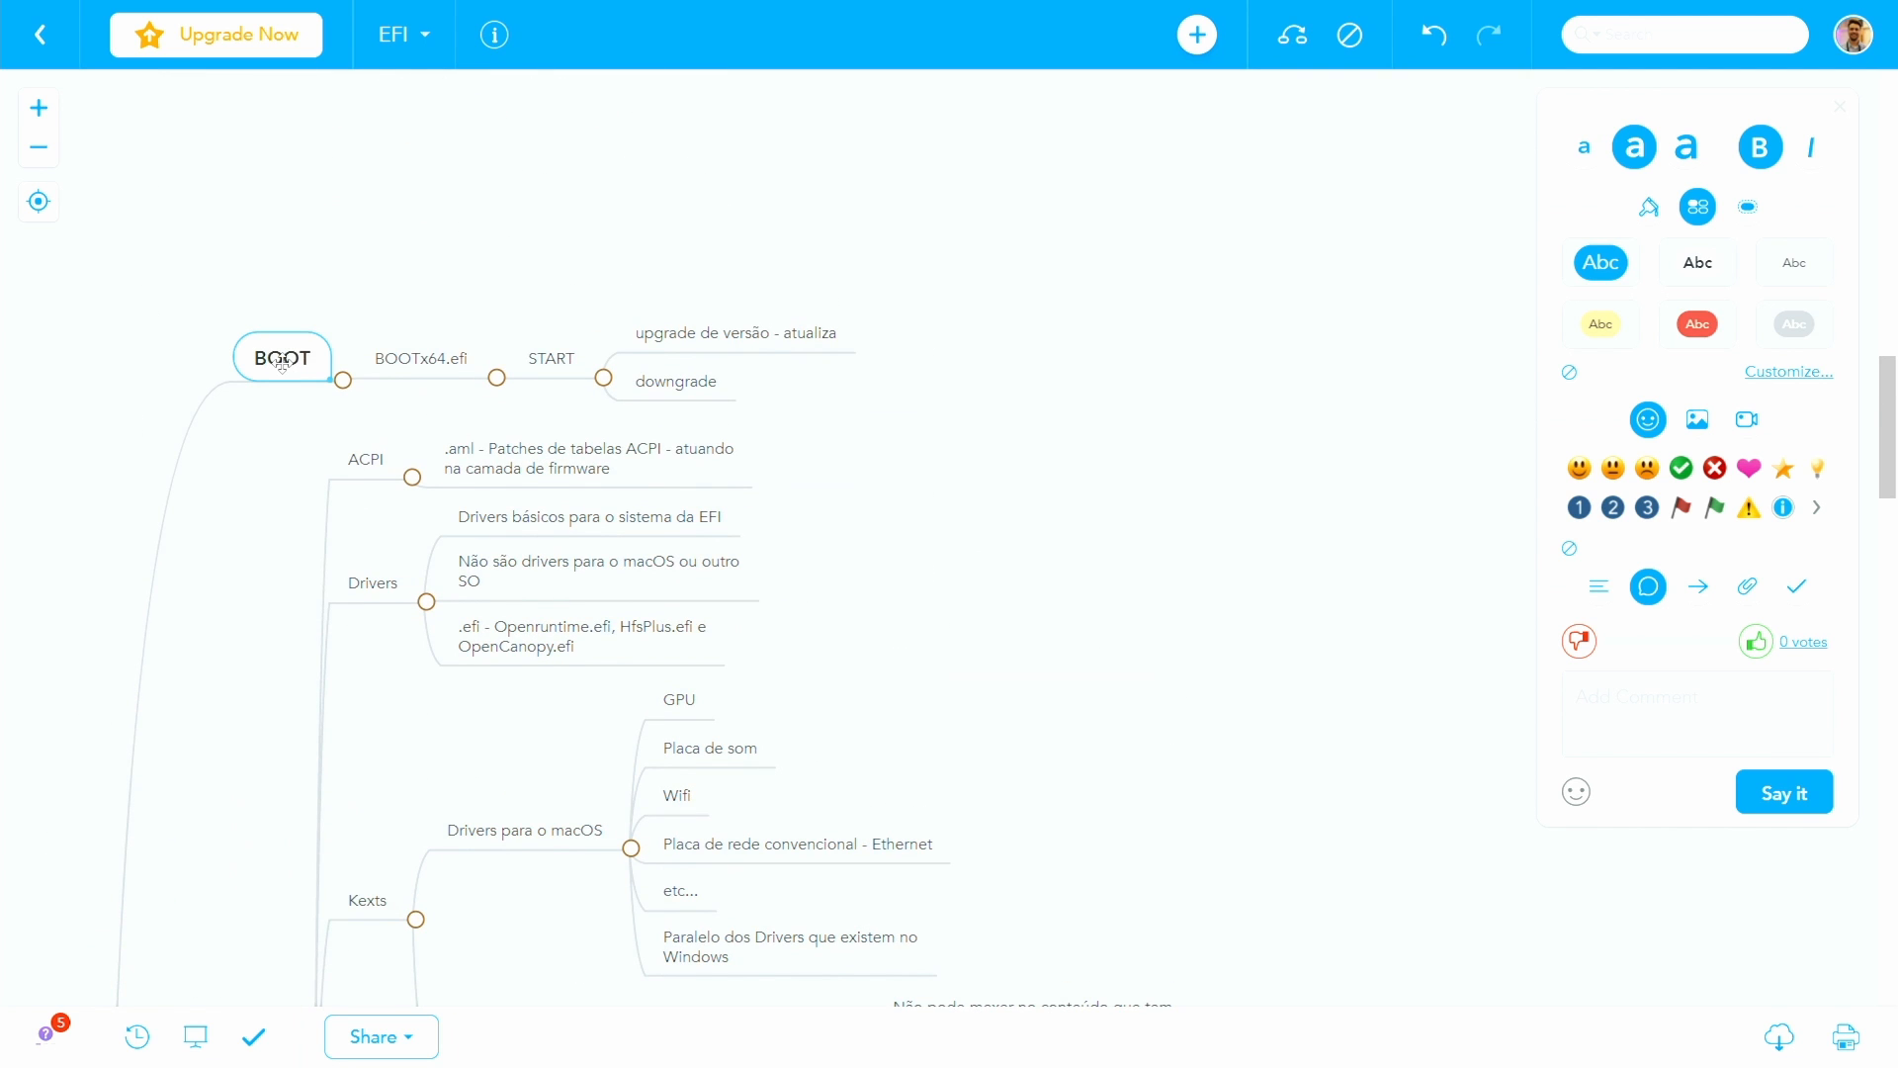
left_click(418, 358)
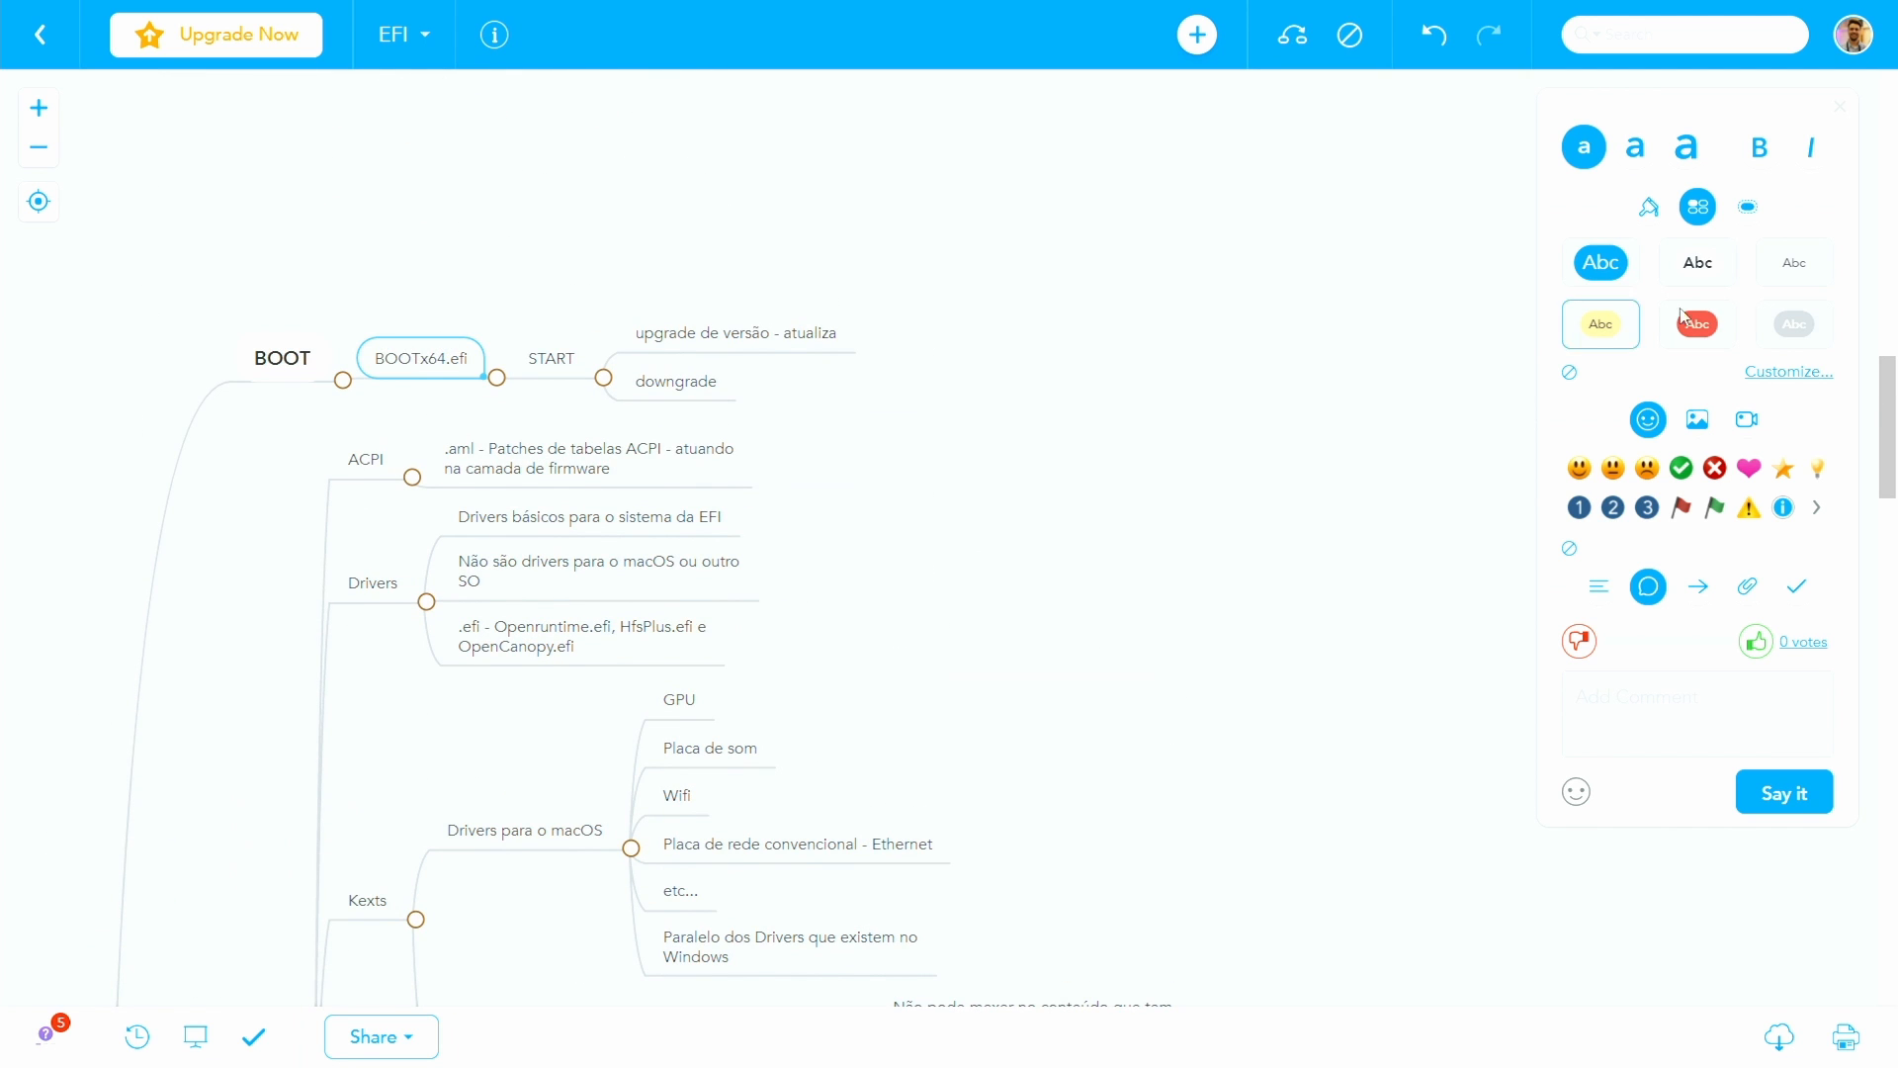
left_click(1794, 324)
- Apply the yellow filled topic style to OpenCore.efi in the OC branch to highlight it
scroll(390, 627, "down", 9)
scroll(265, 386, "down", 3)
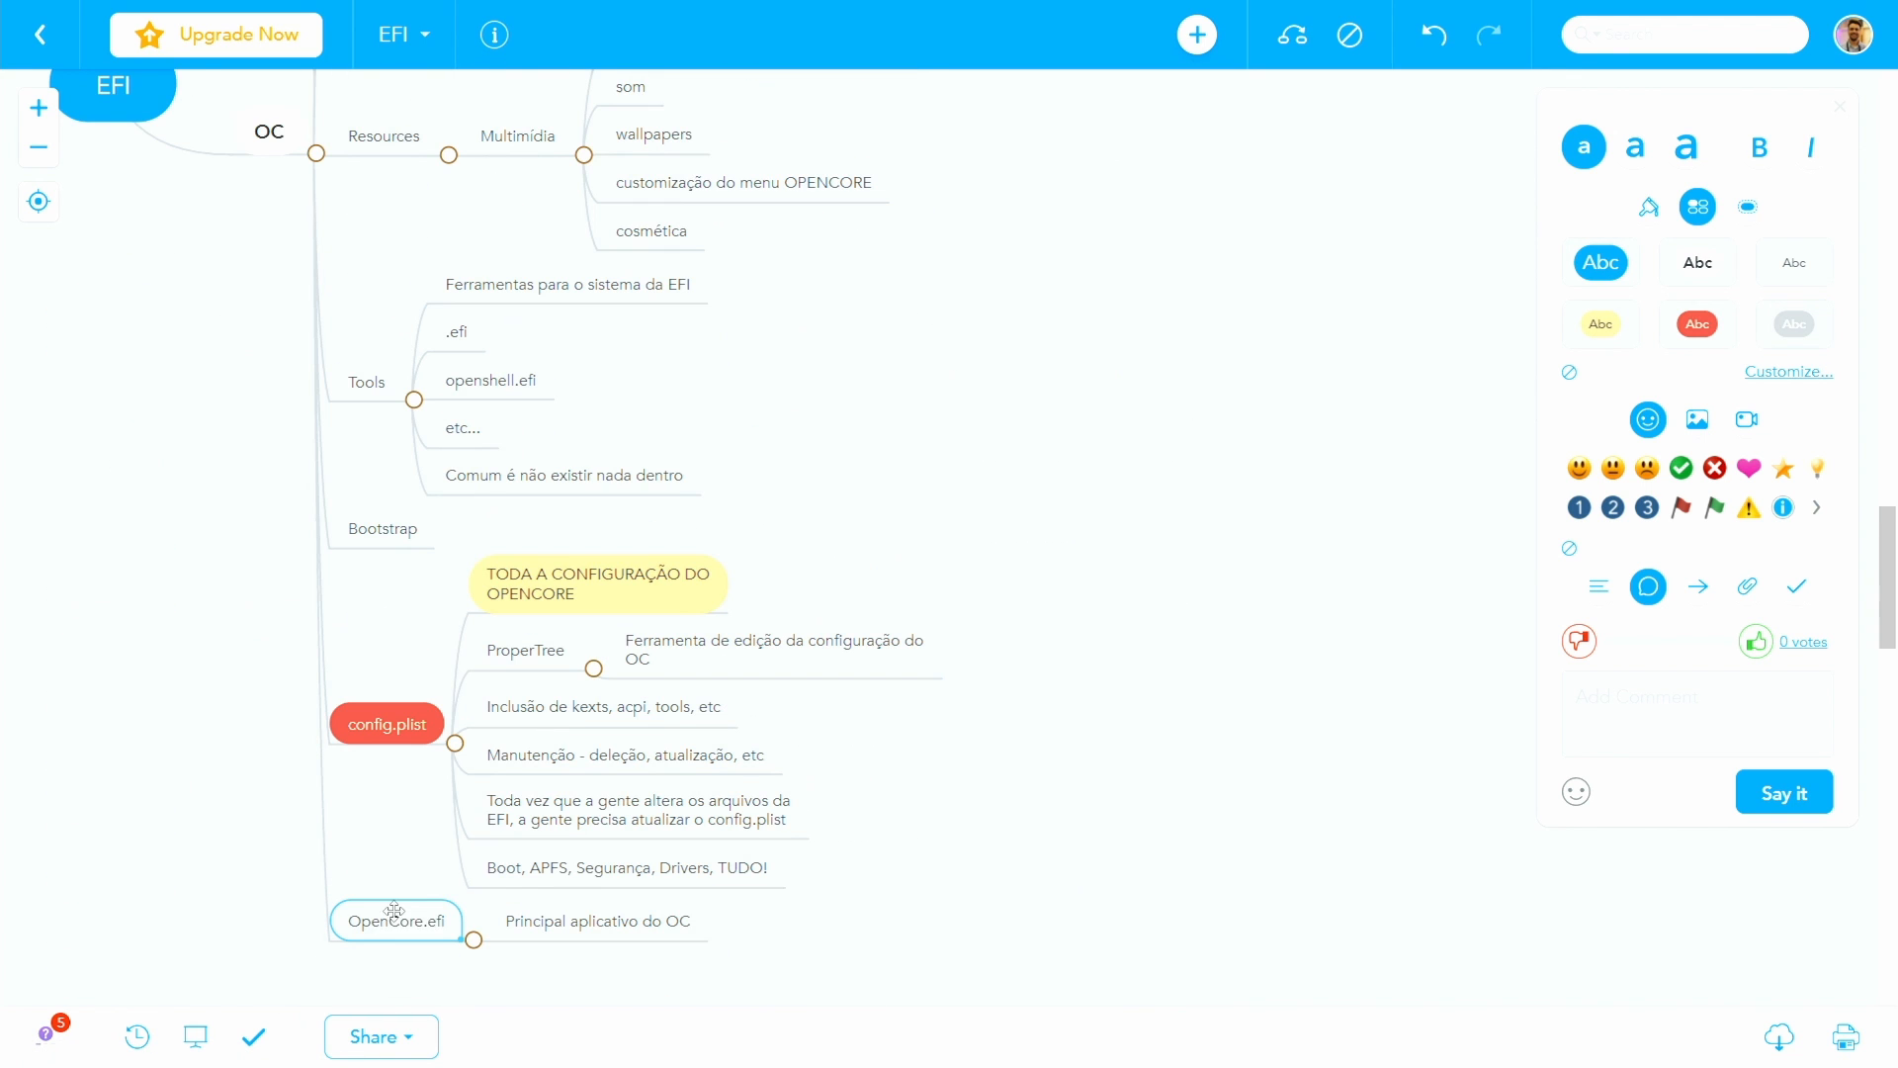
double_click(396, 921)
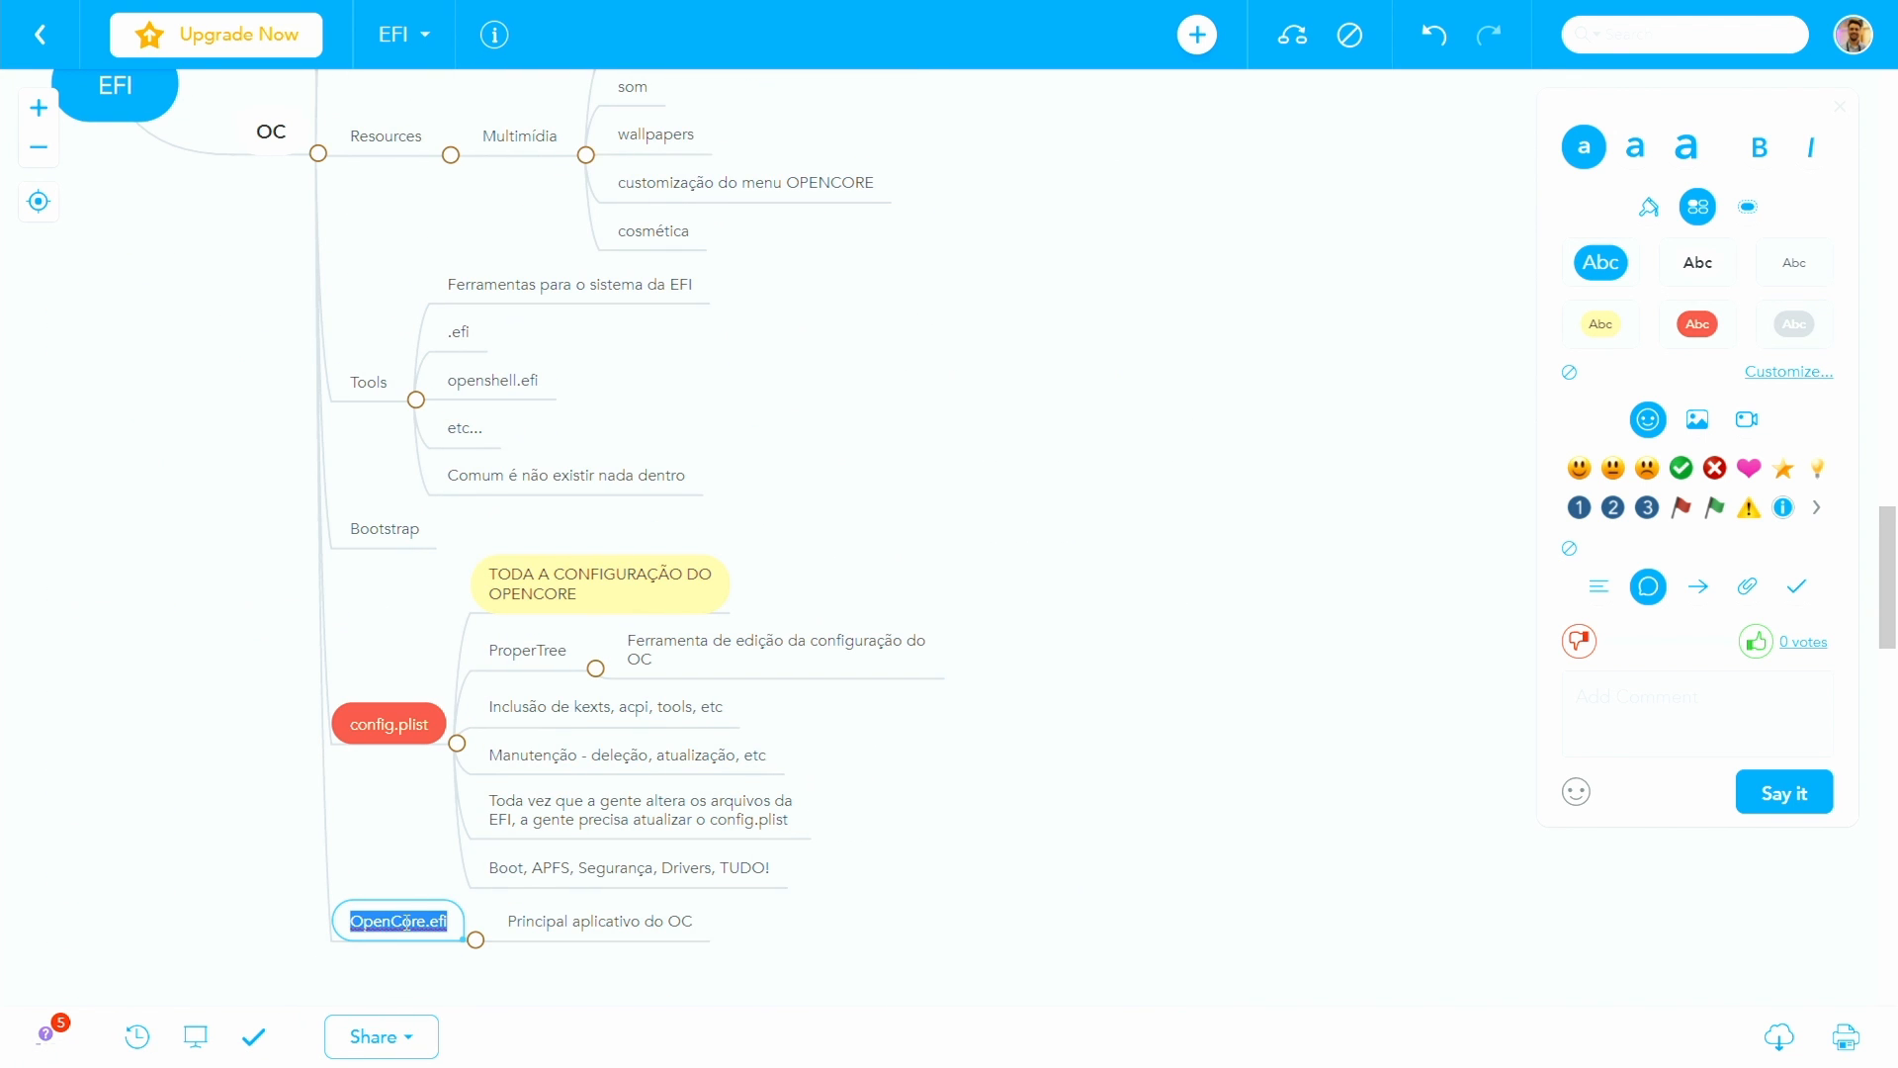
left_click(1600, 323)
left_click(357, 722)
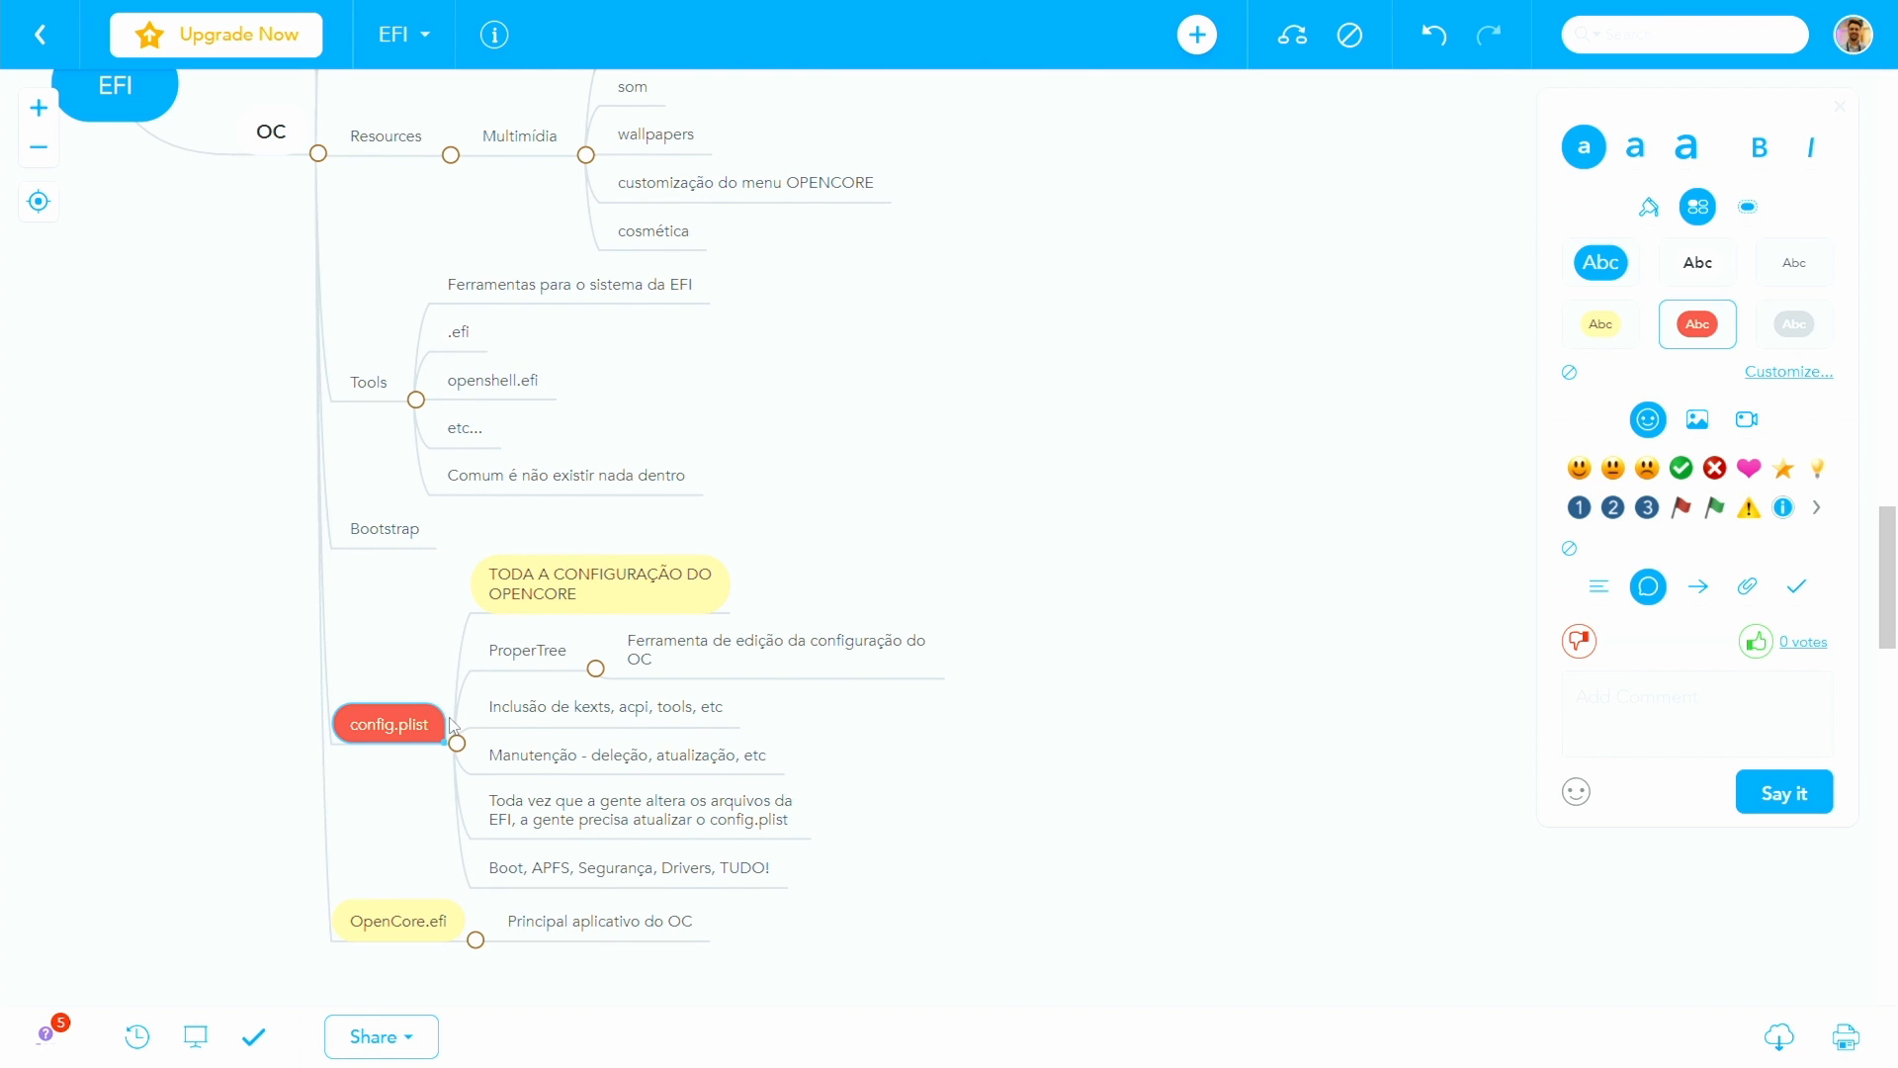
- Review the whole EFI map, from the BOOT branch through all OC folders to config.plist and OpenCore.efi
scroll(491, 784, "up", 10)
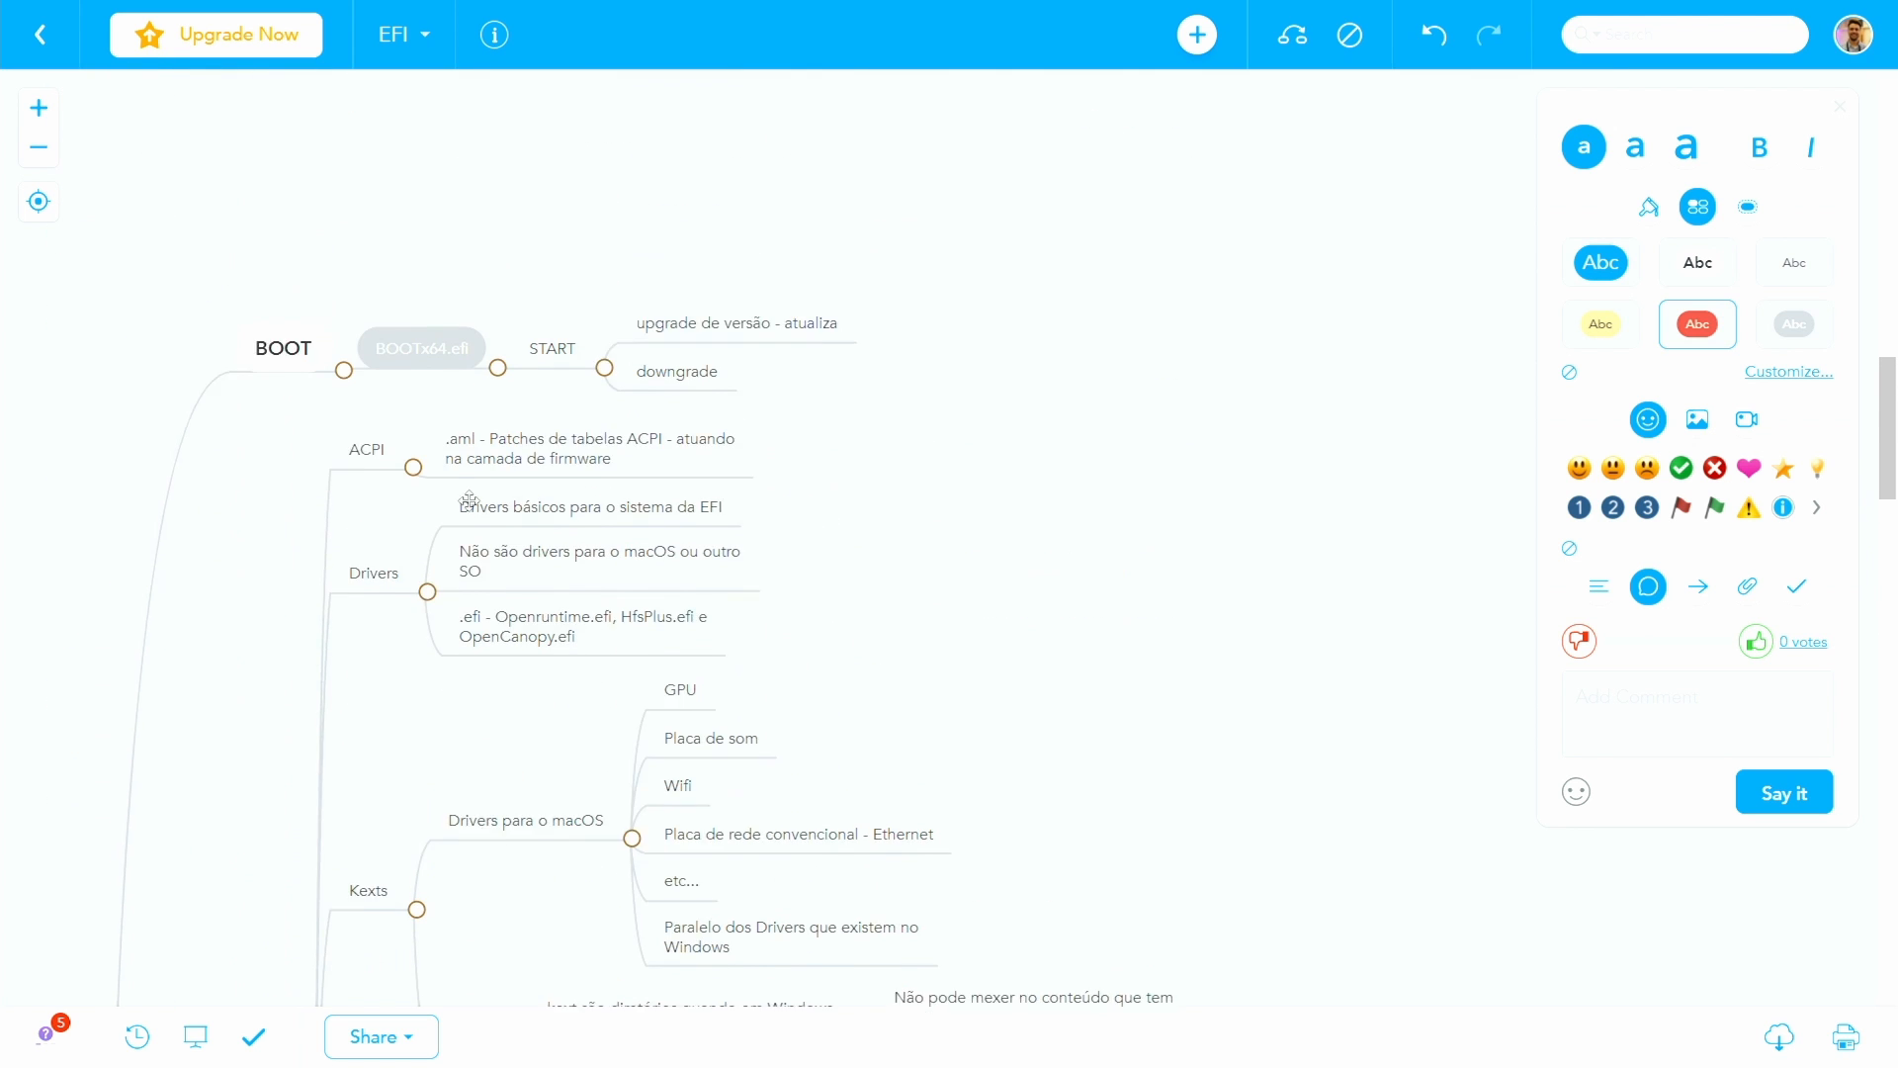
scroll(460, 543, "down", 10)
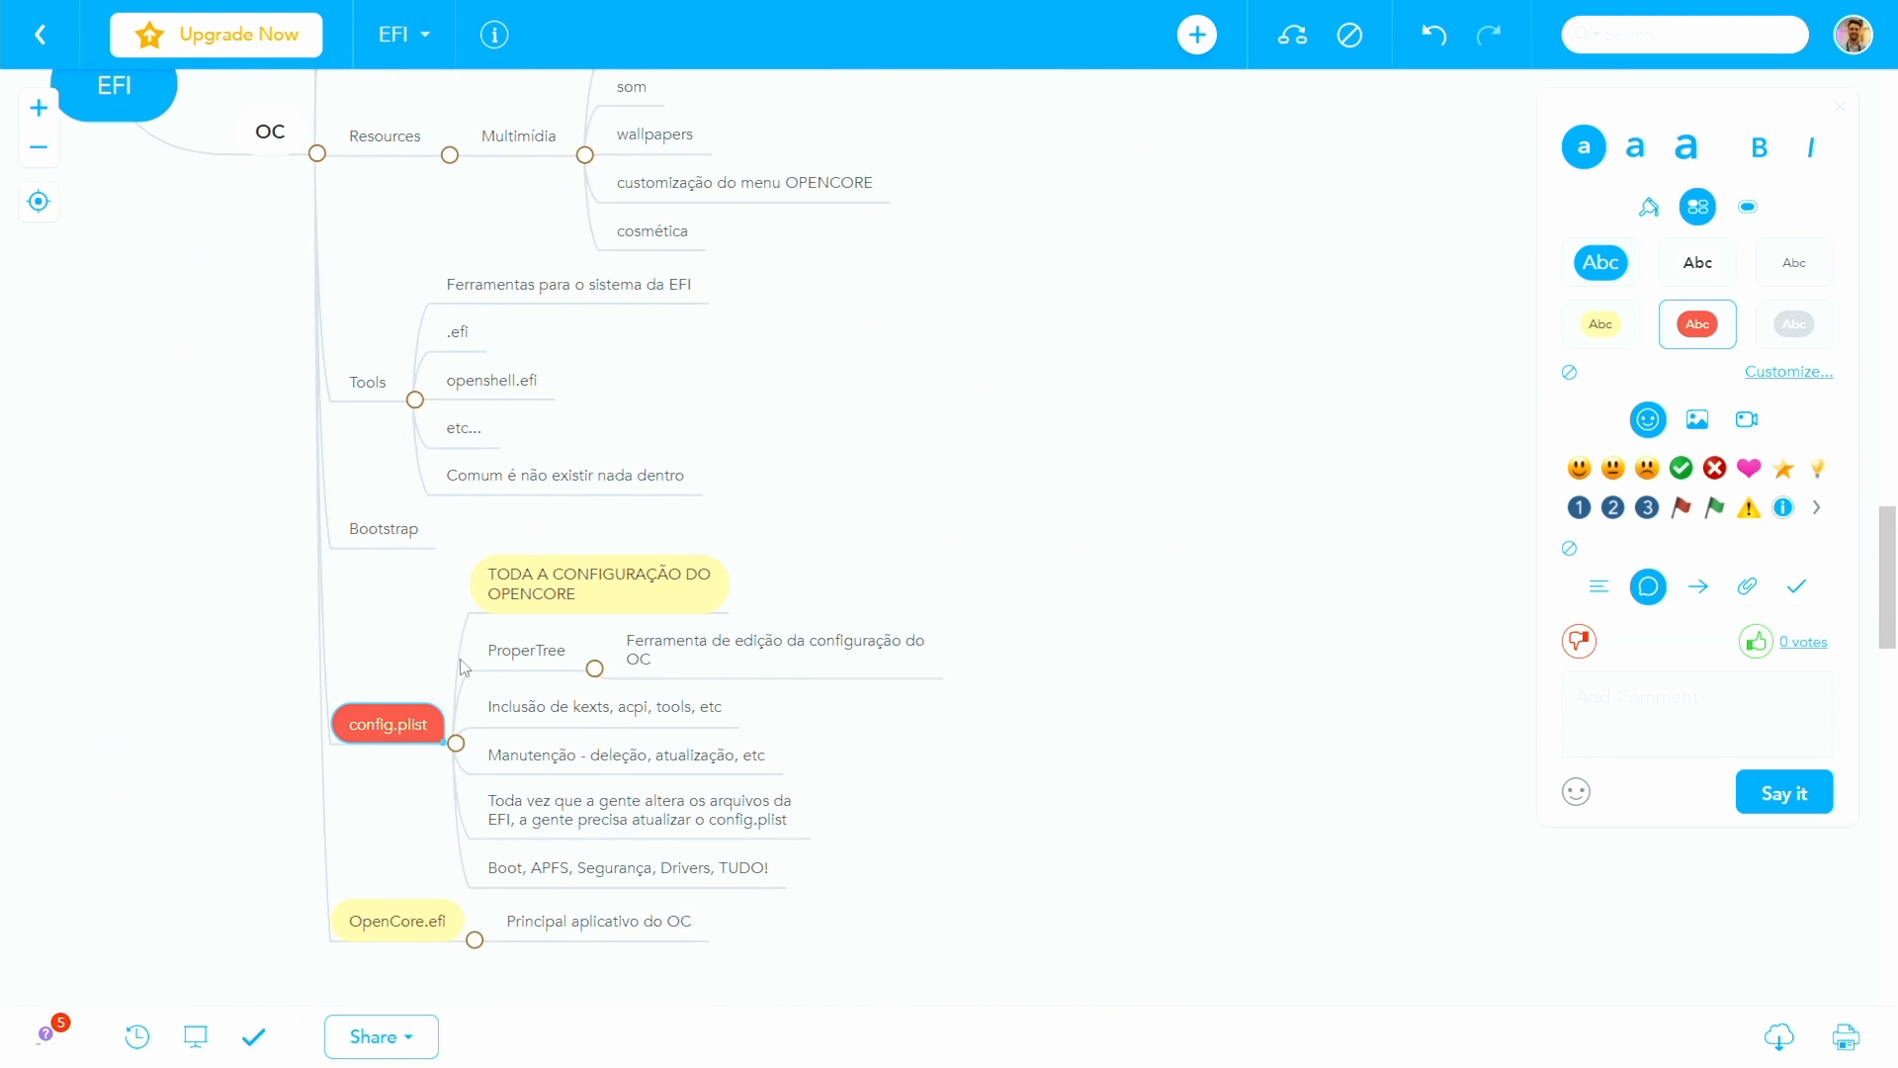
scroll(461, 667, "up", 1)
scroll(197, 607, "up", 4)
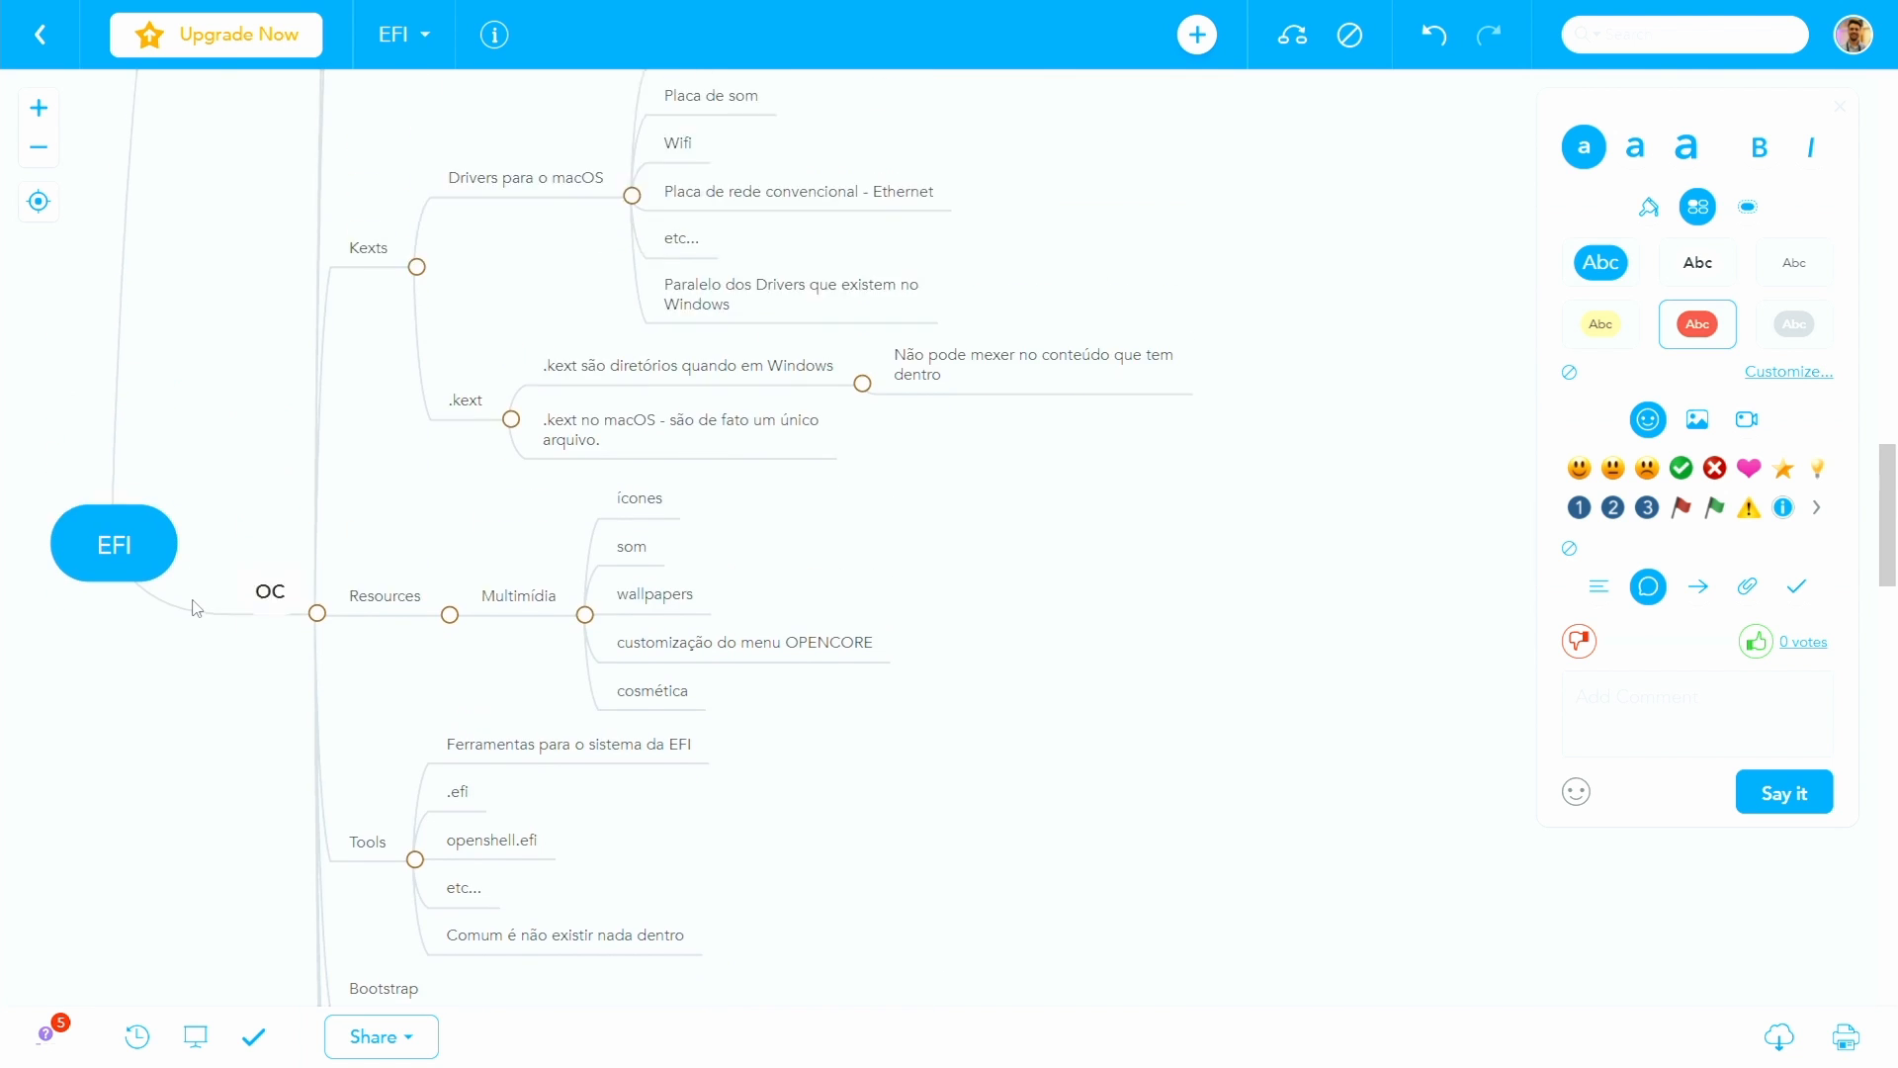
scroll(196, 610, "up", 2)
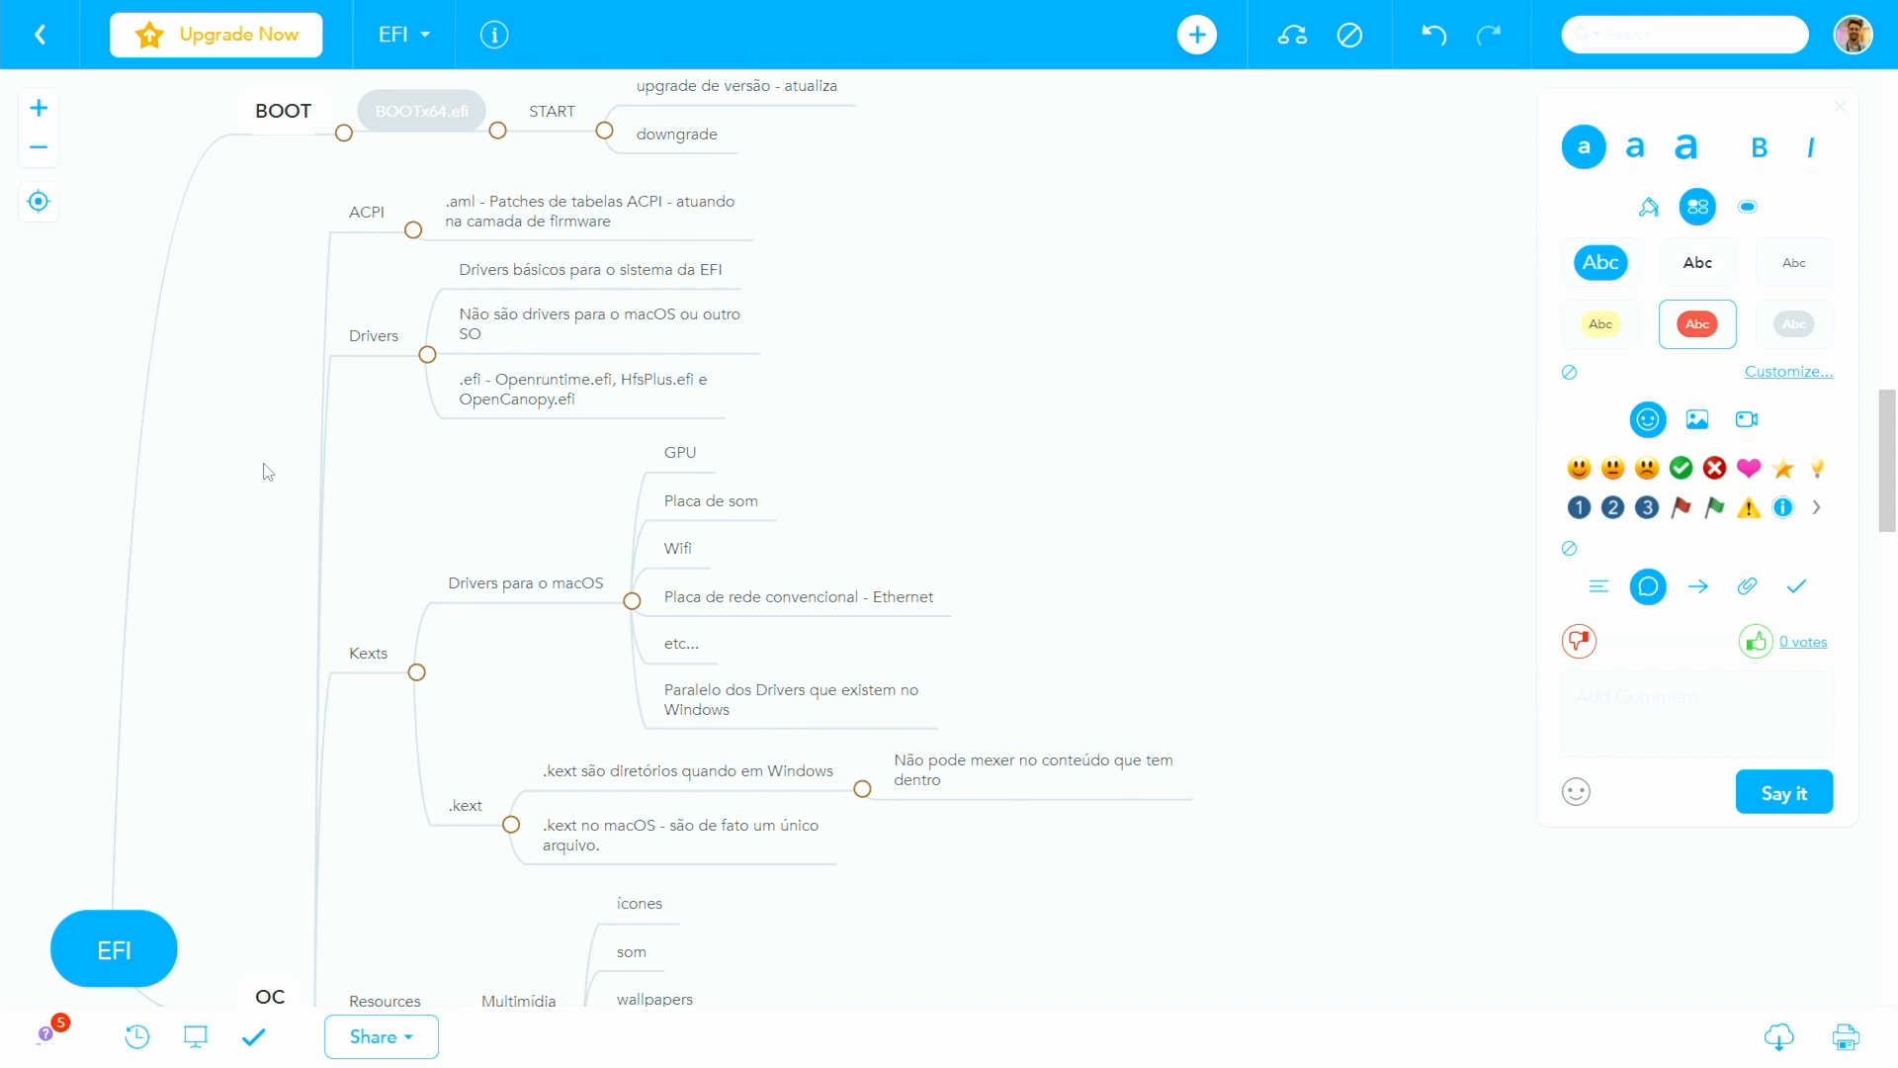
scroll(274, 483, "down", 2)
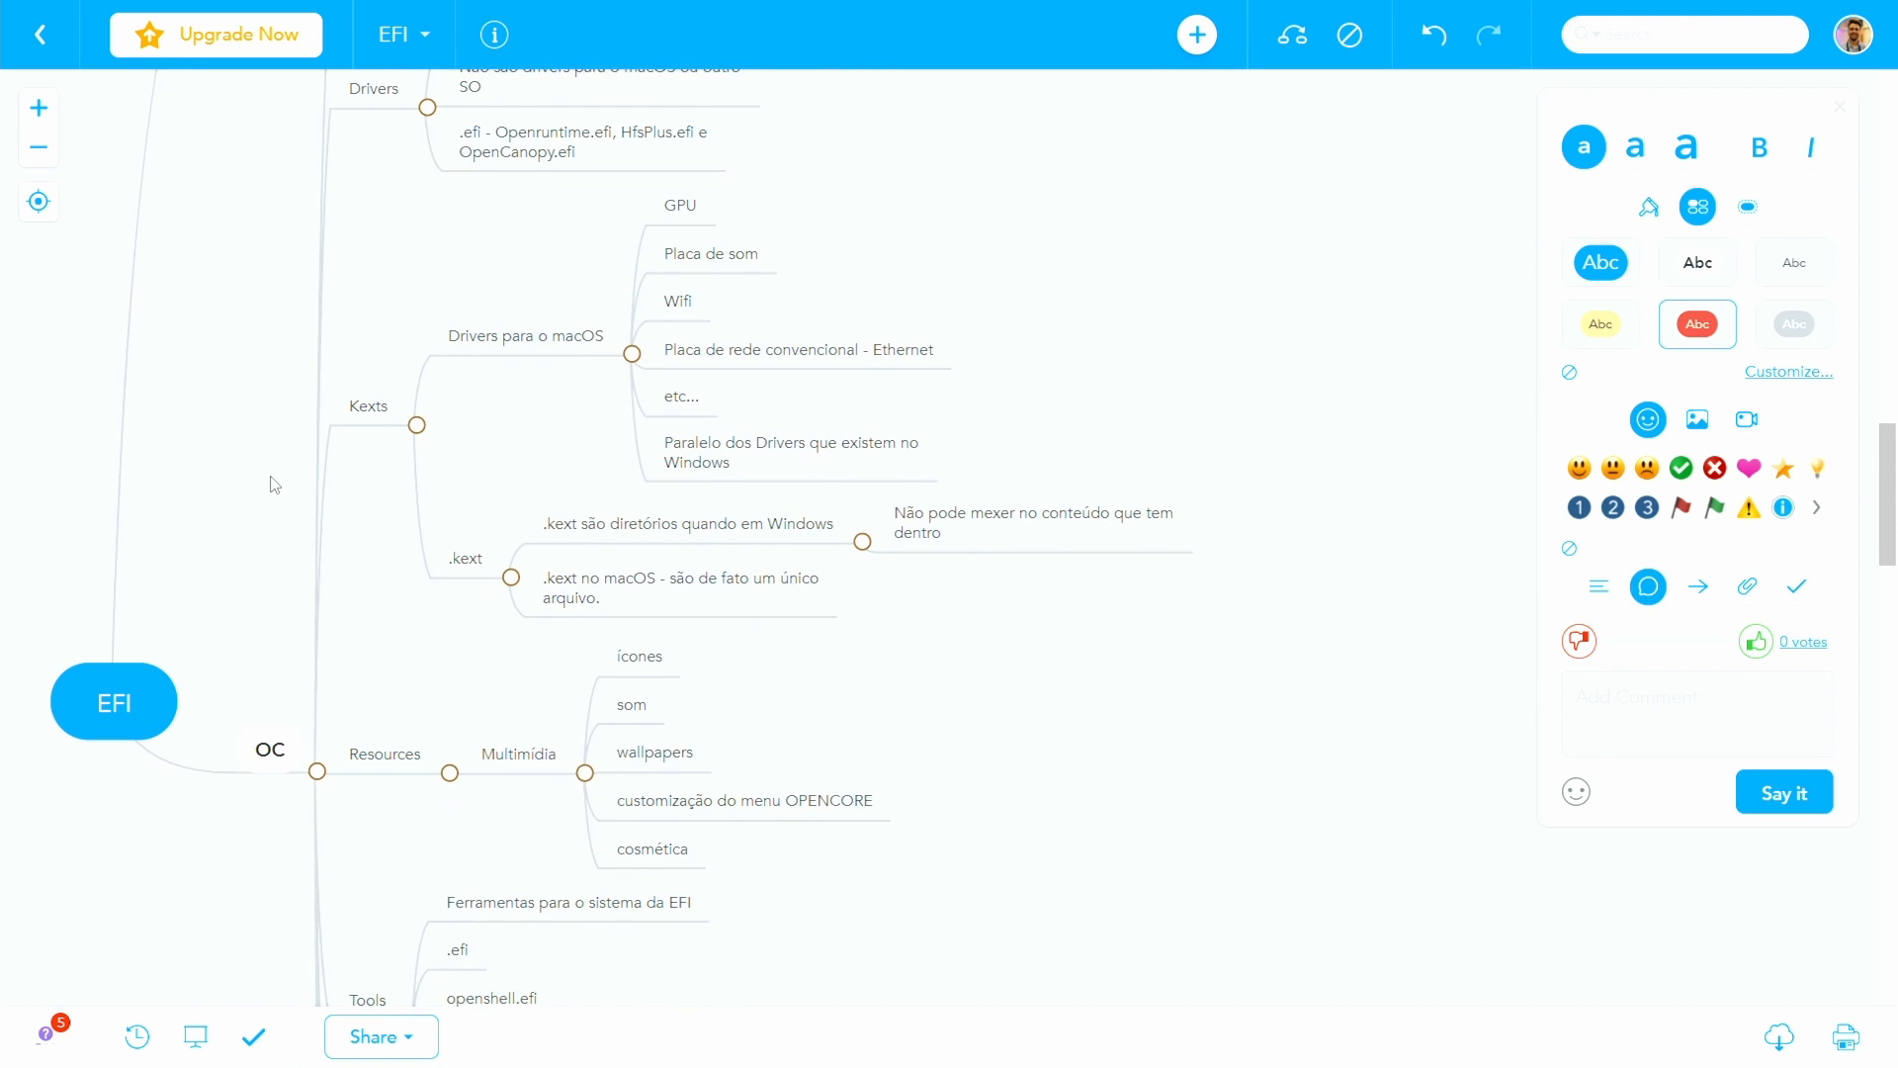
scroll(274, 489, "down", 1)
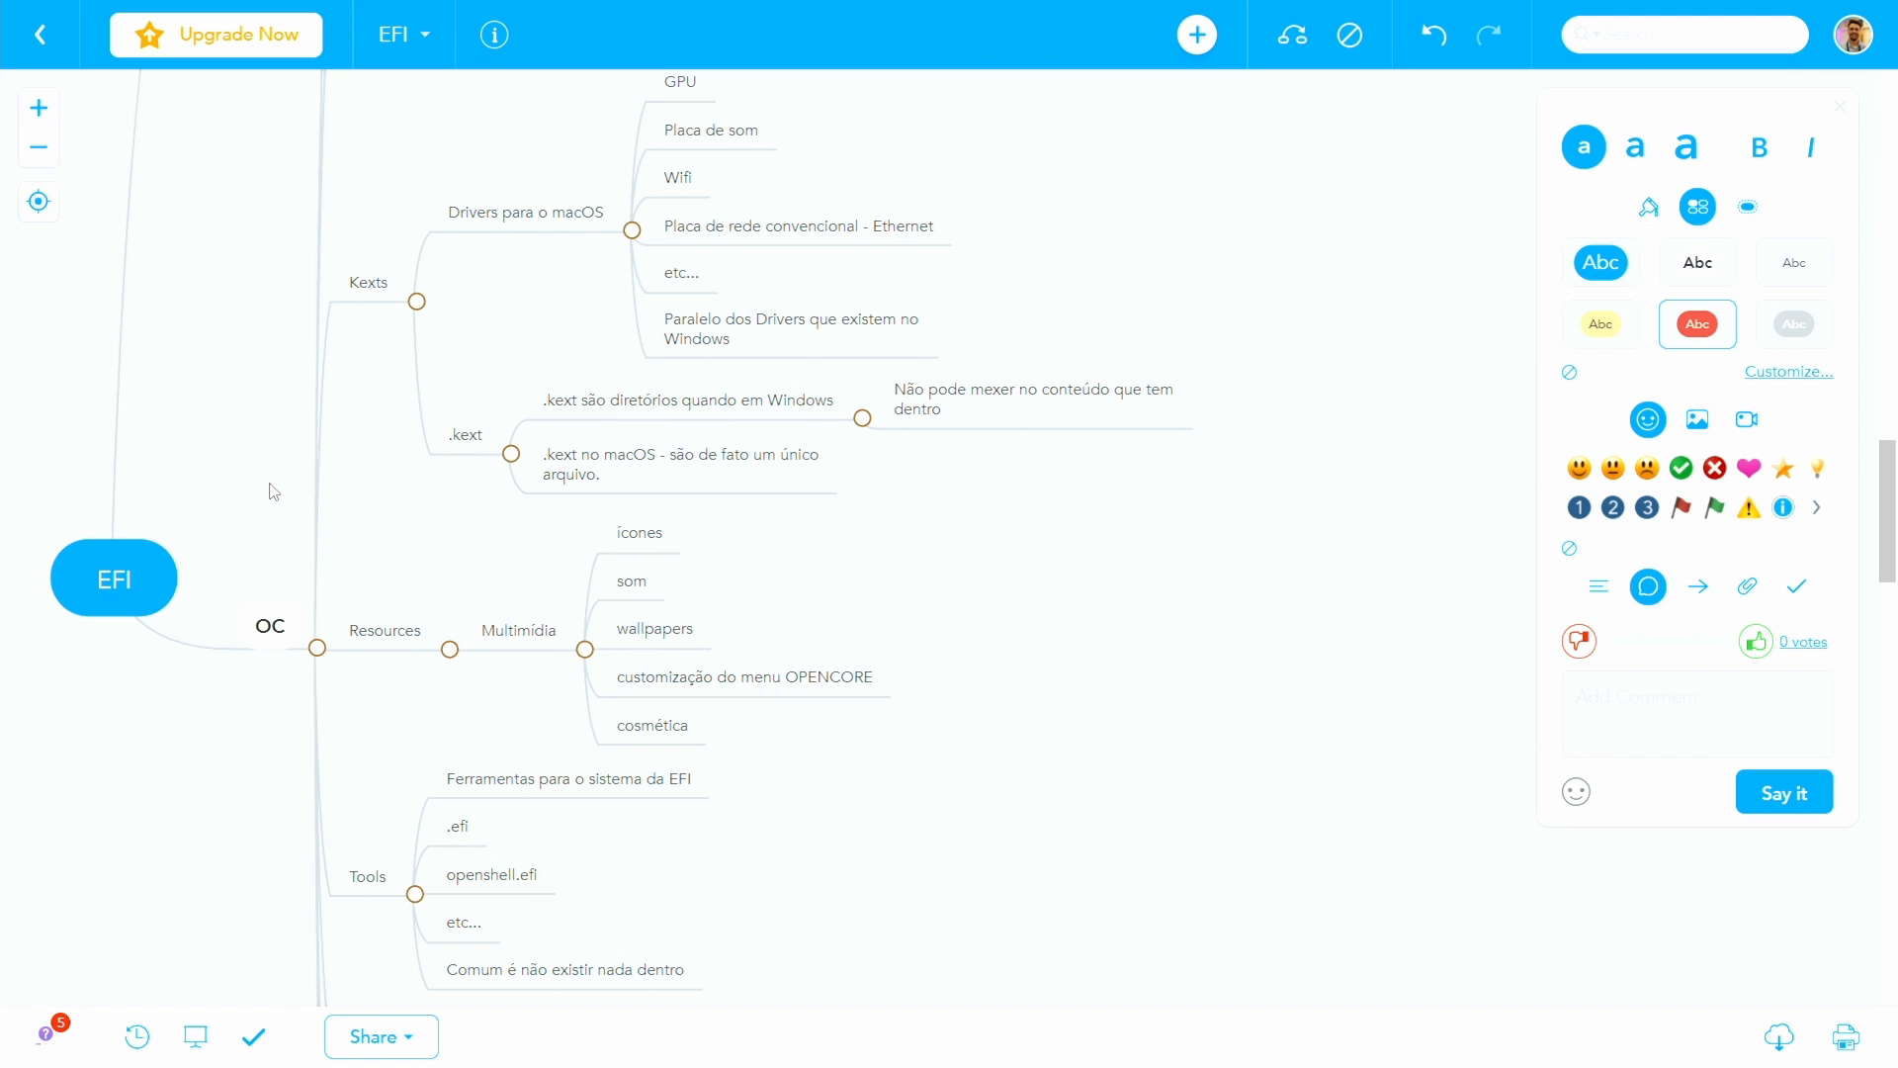
scroll(274, 491, "down", 1)
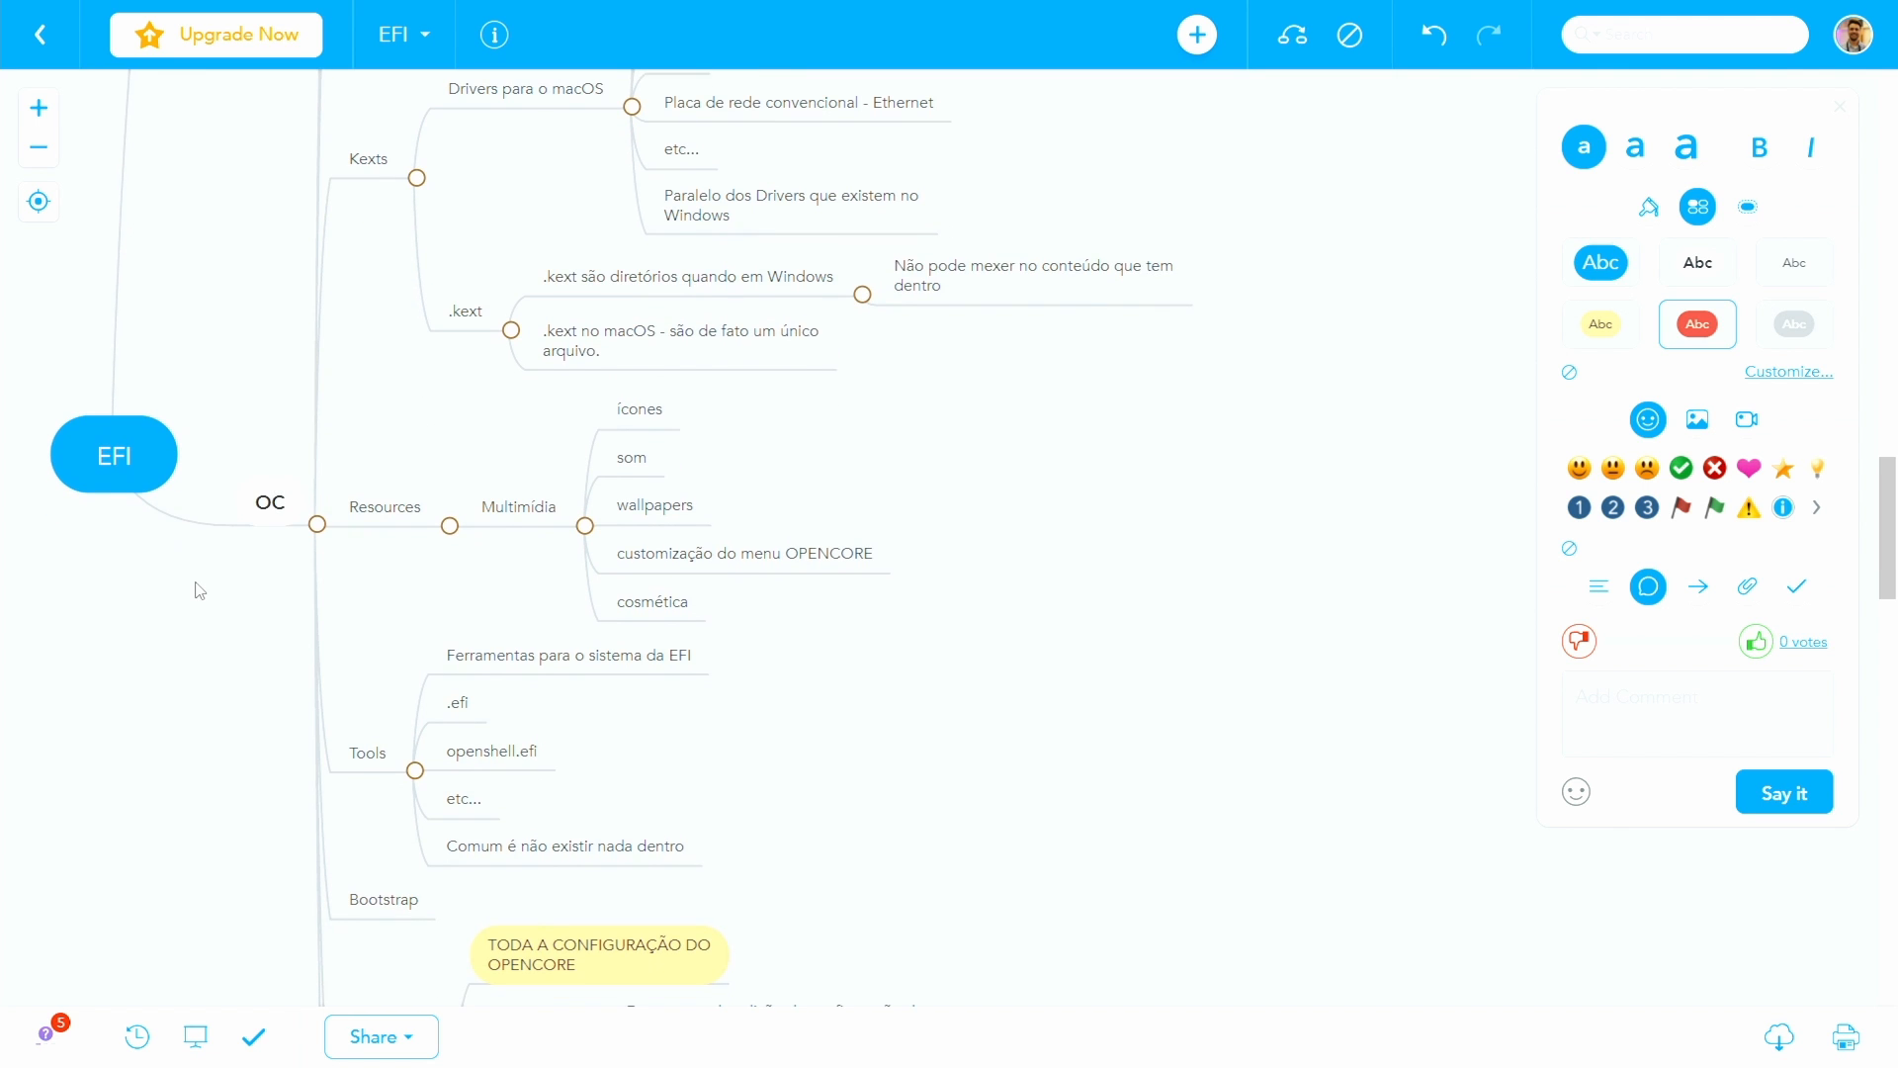
scroll(199, 590, "down", 2)
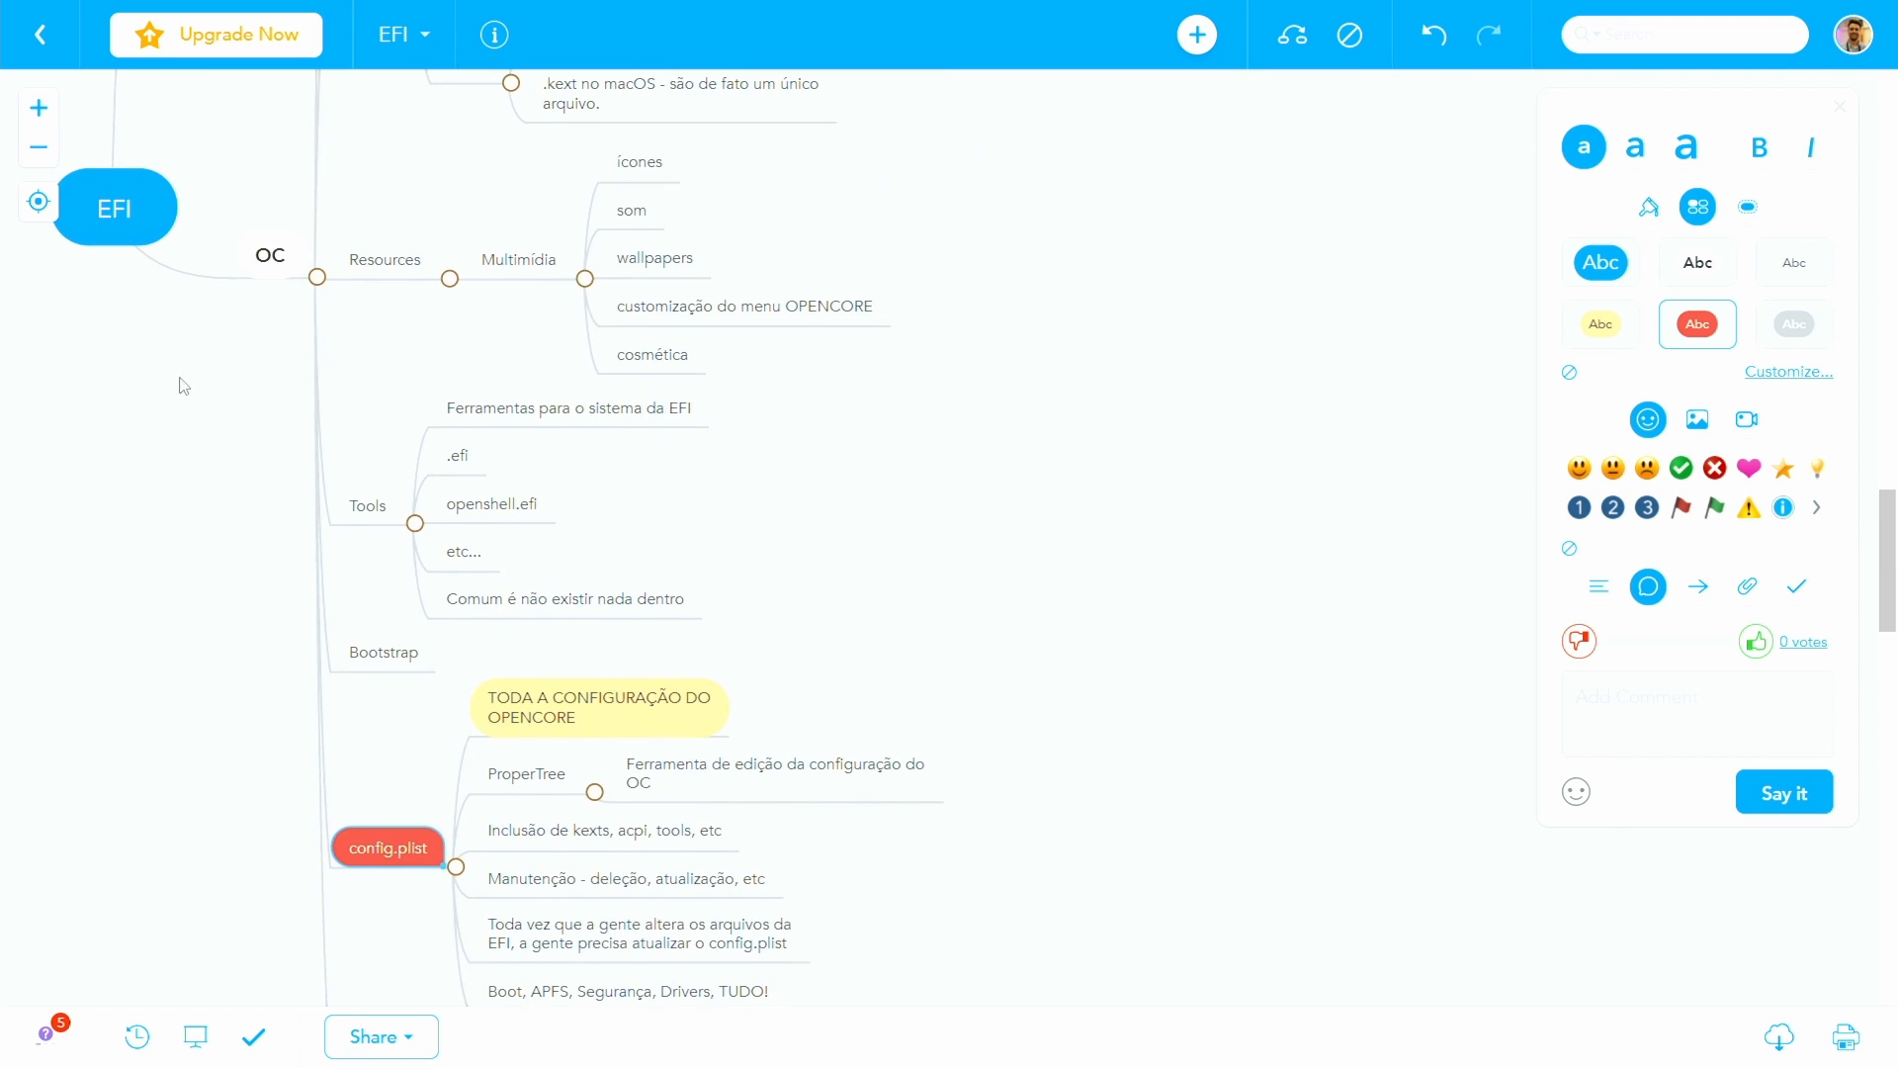
scroll(239, 568, "down", 2)
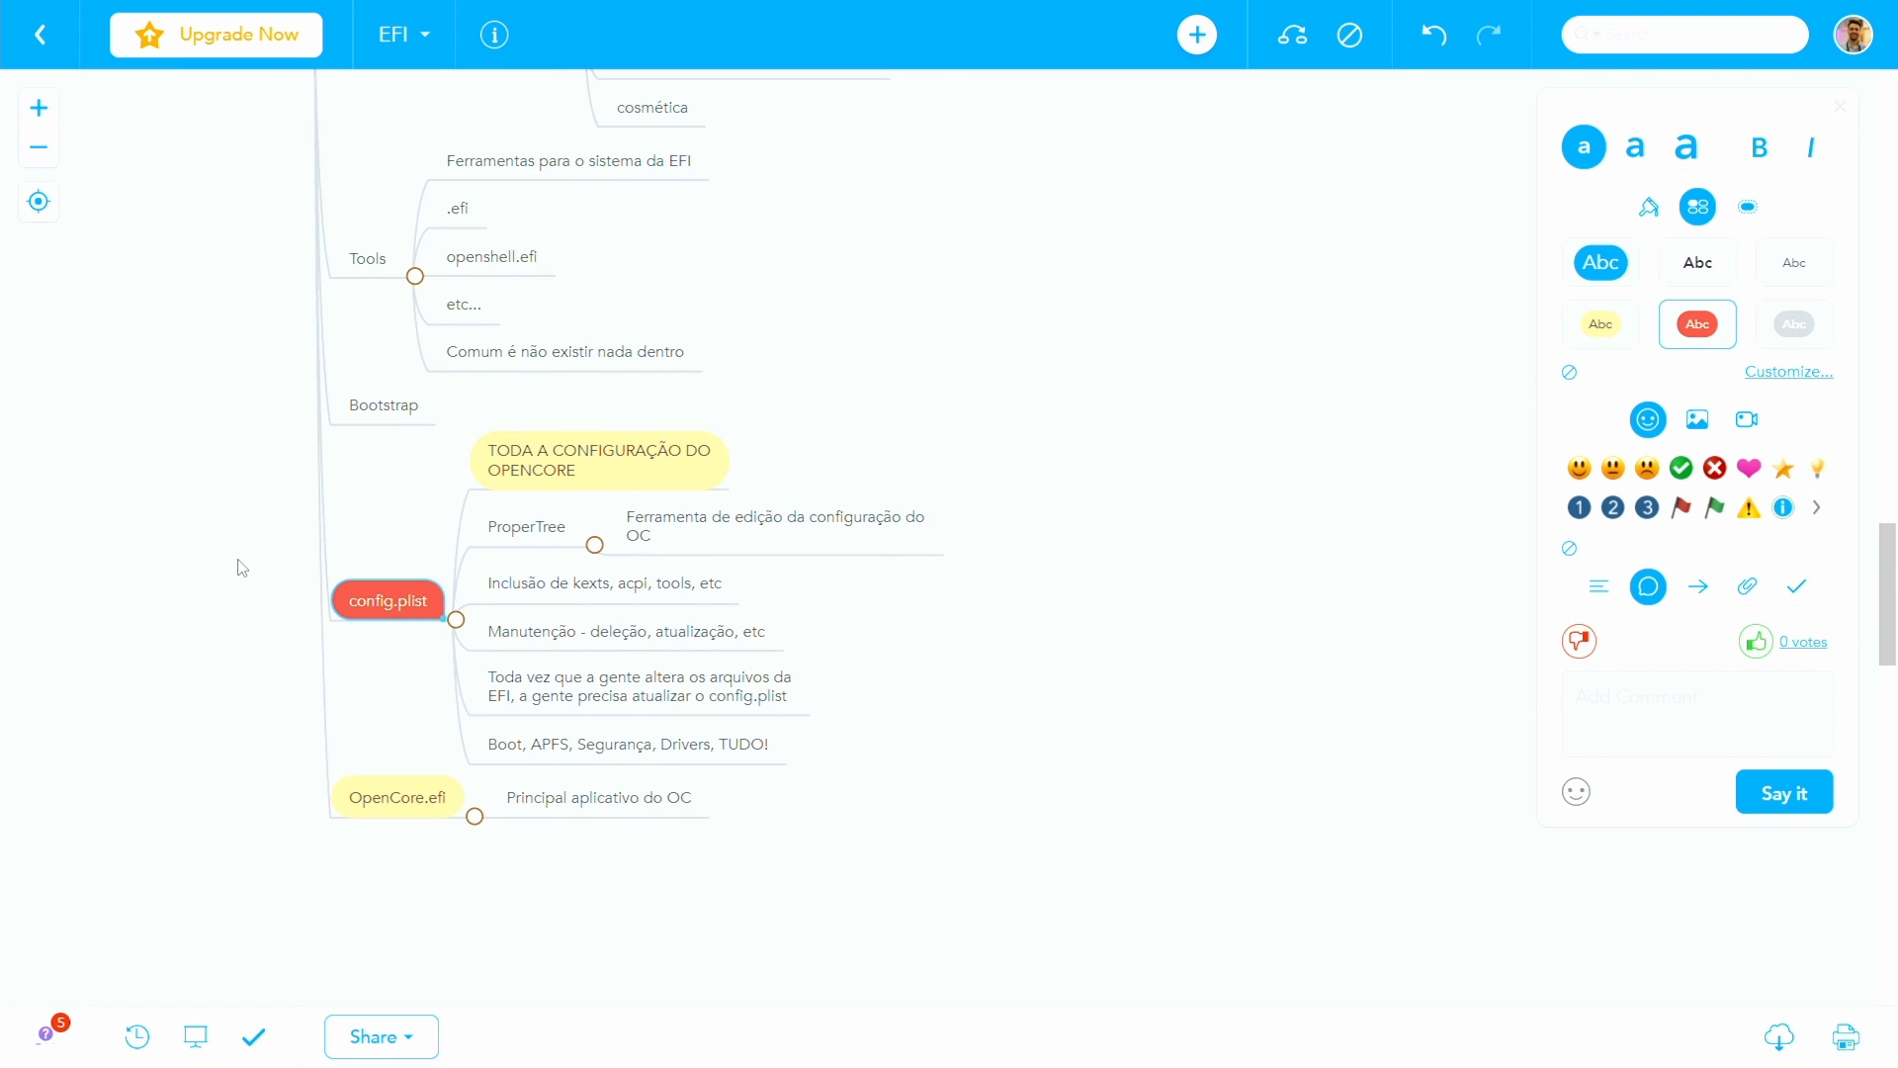
scroll(239, 567, "up", 7)
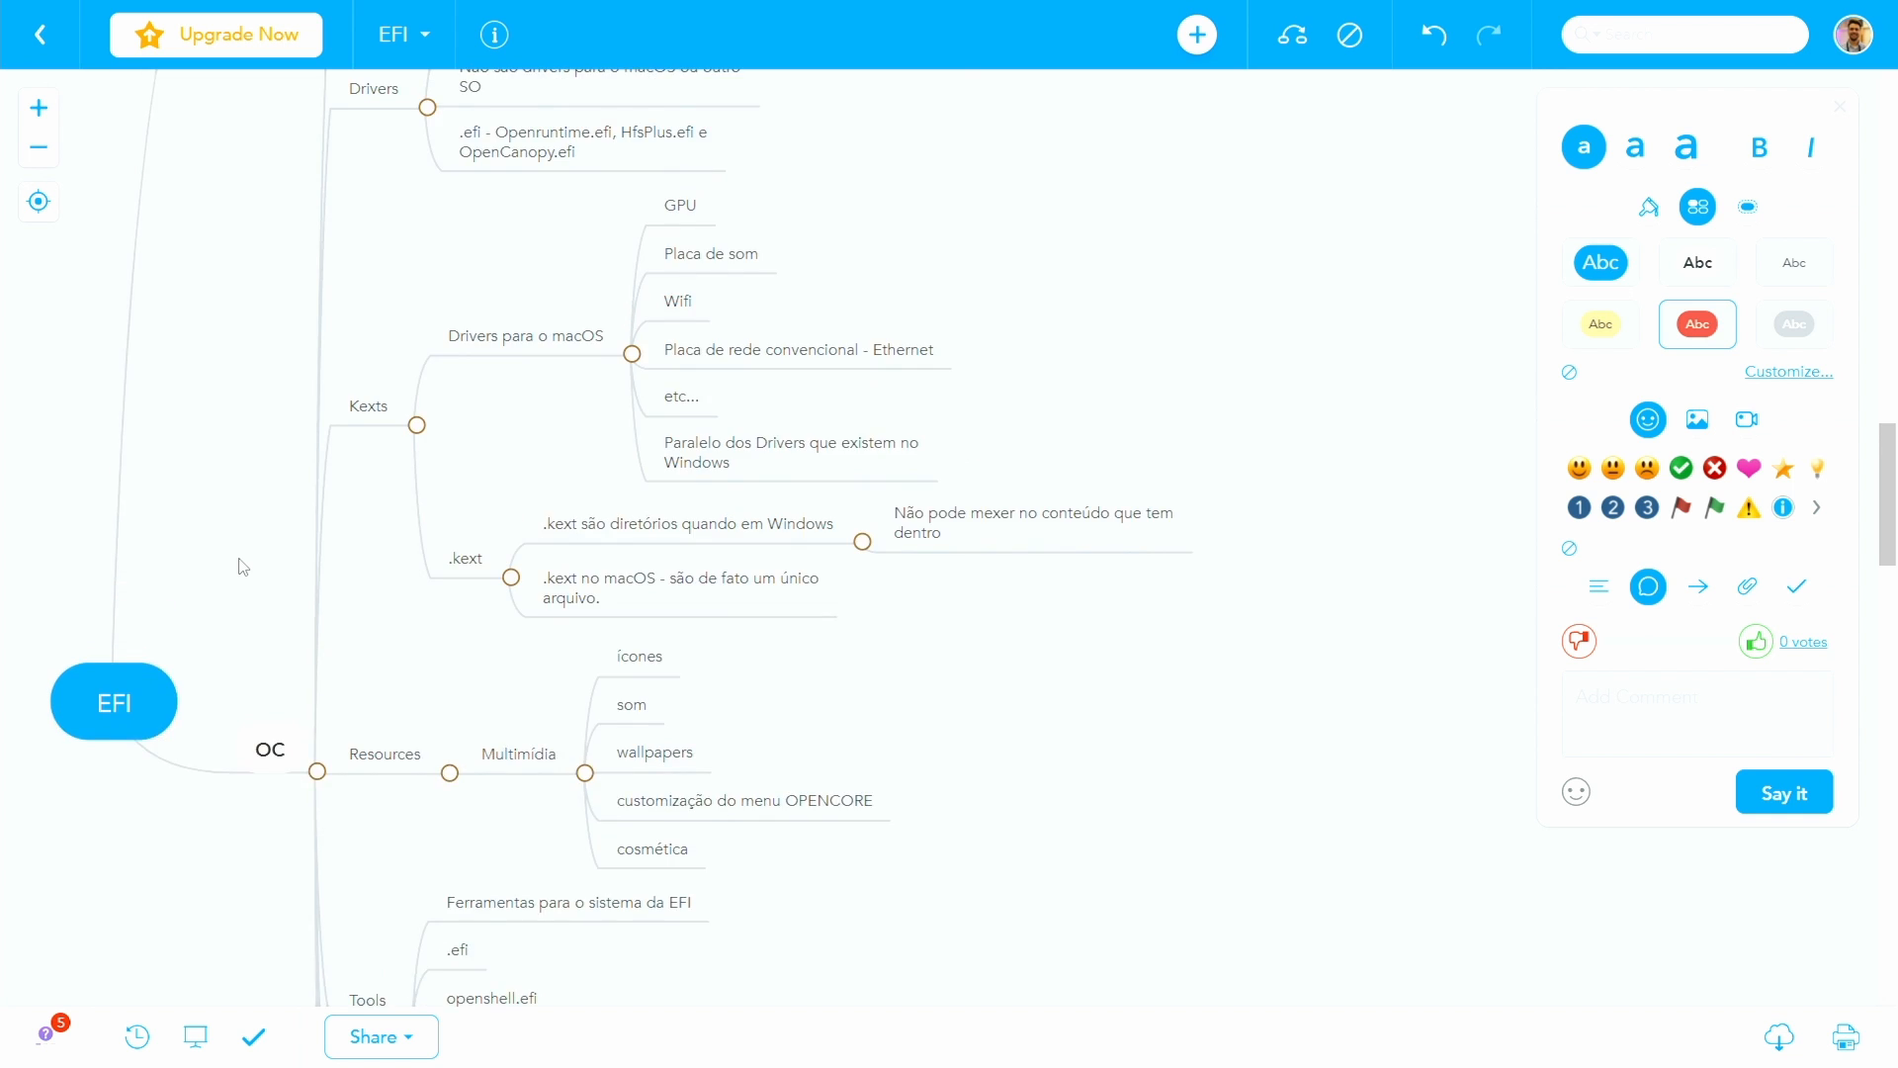
scroll(237, 567, "down", 2)
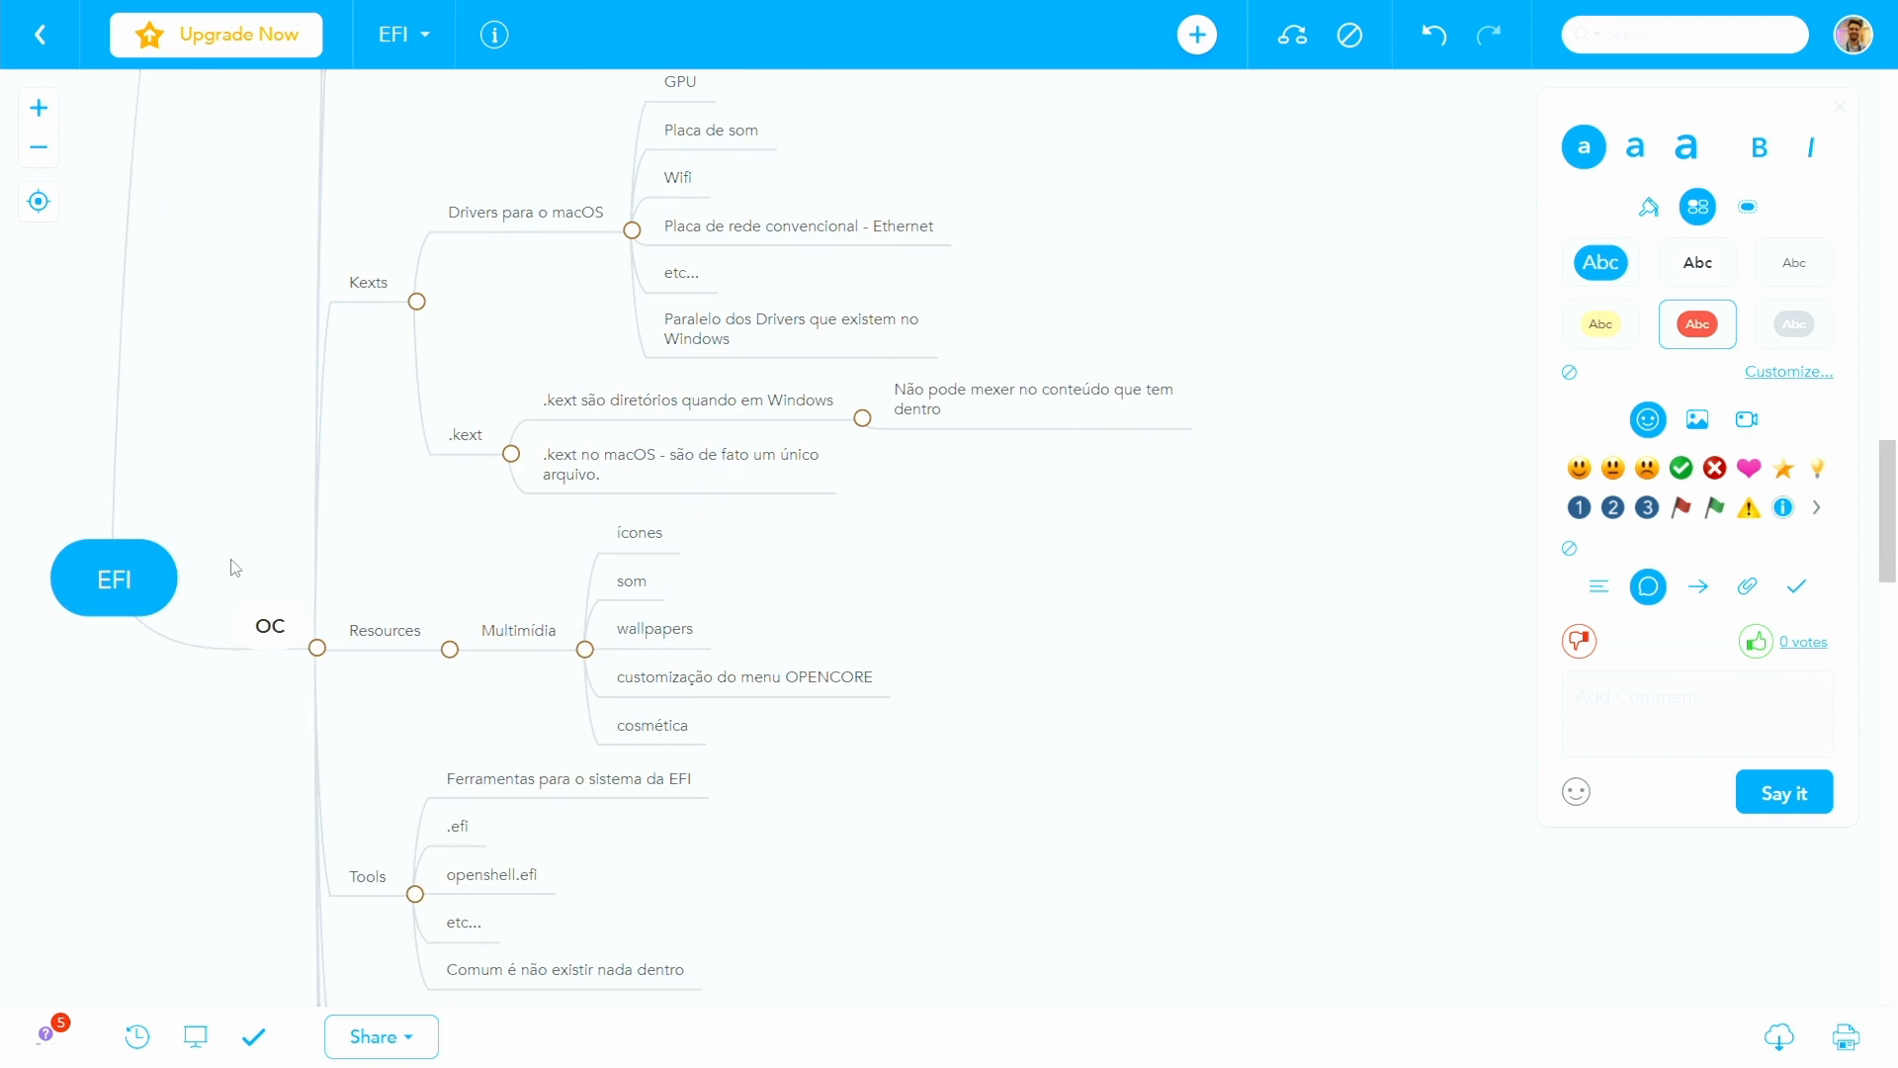
scroll(222, 583, "down", 1)
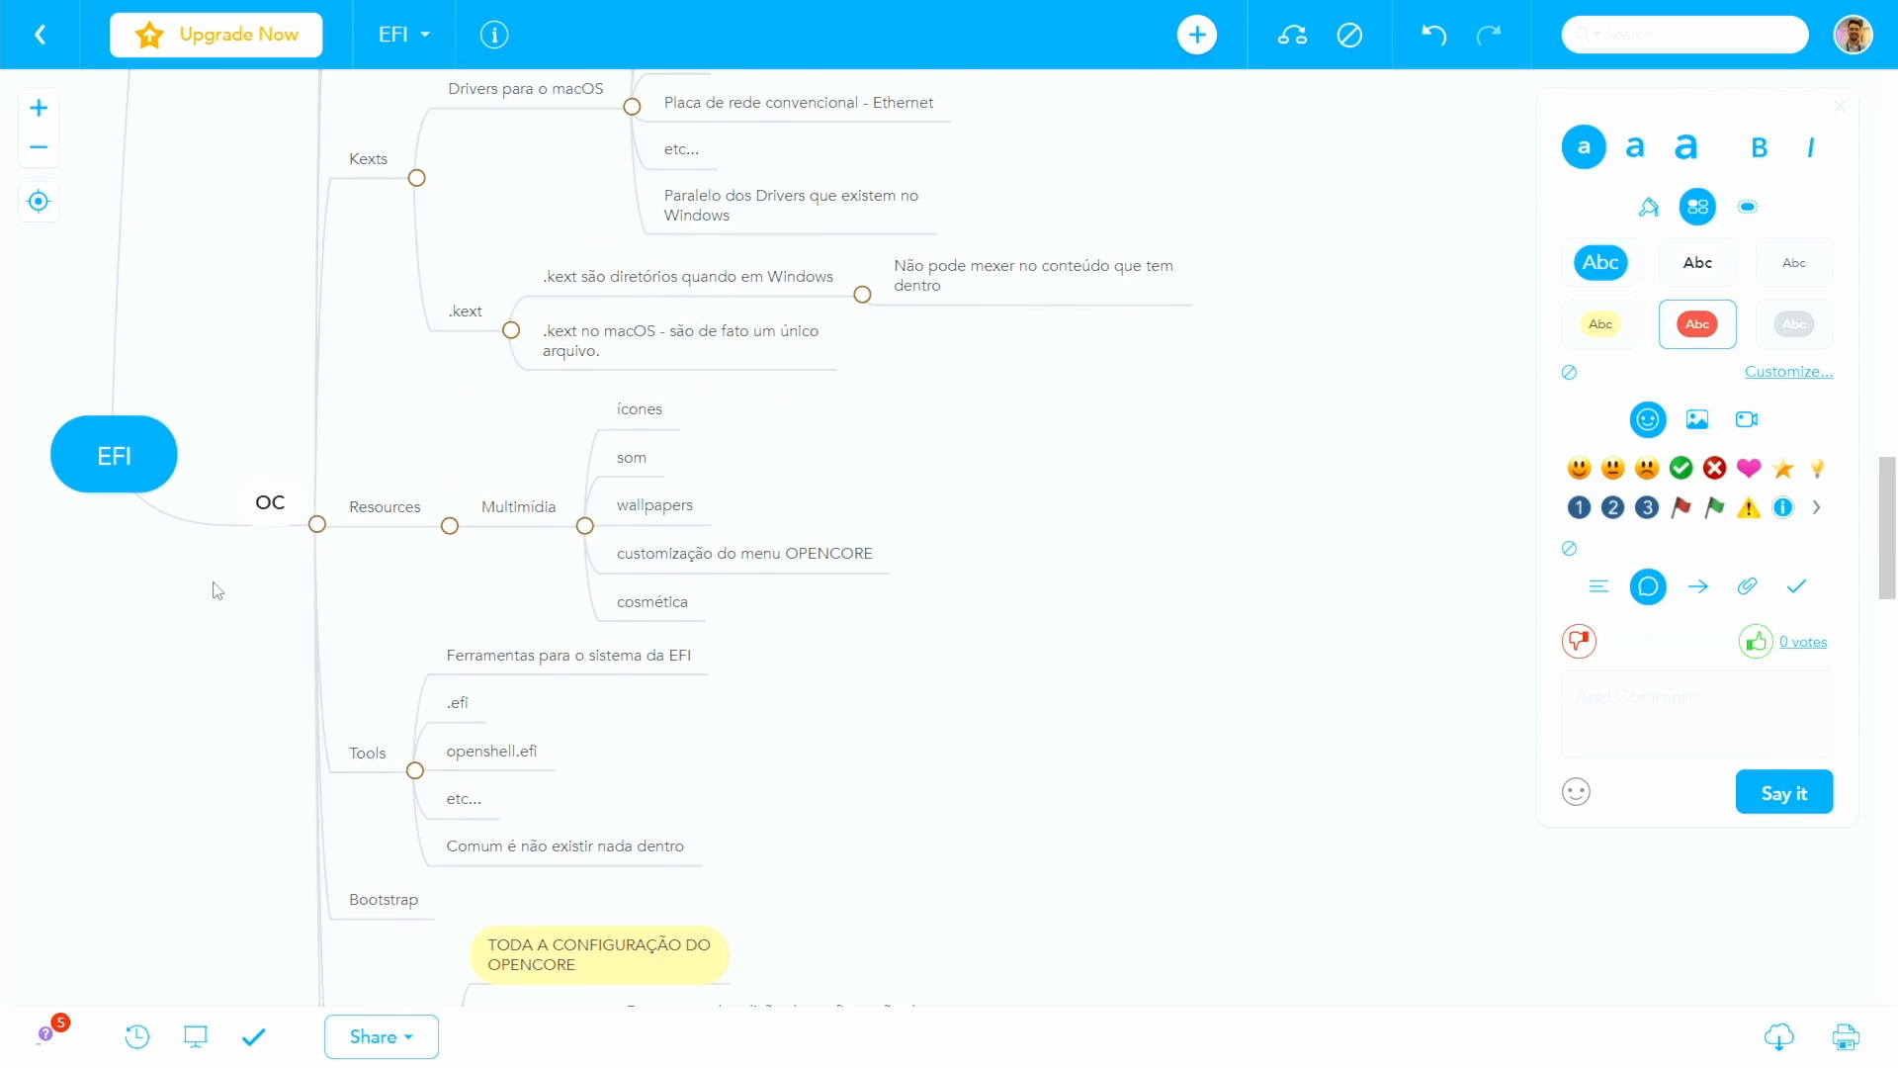